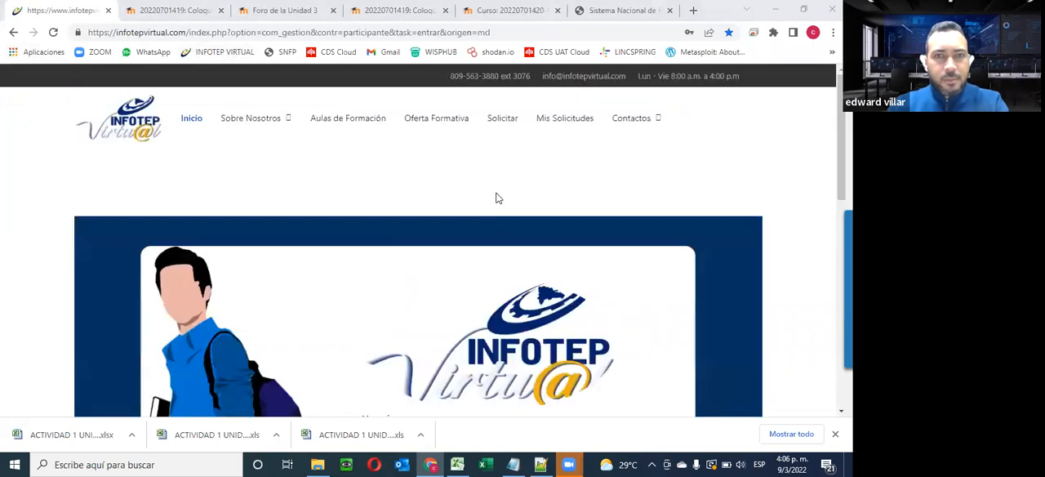
Open the main page of the EXCEL BÁSICO-MIE course from the Unit 2 assignment's grading page
{"action": "scroll", "coordinate": [453, 229], "scroll_direction": "down", "scroll_amount": 5}
{"action": "scroll", "coordinate": [450, 231], "scroll_direction": "up", "scroll_amount": 5}
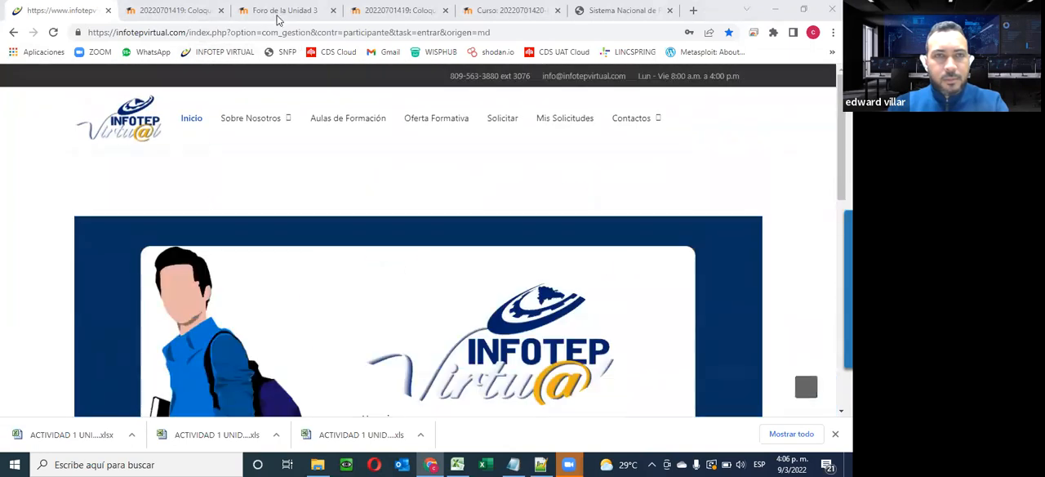
{"action": "left_click", "coordinate": [219, 33]}
{"action": "left_click", "coordinate": [172, 10]}
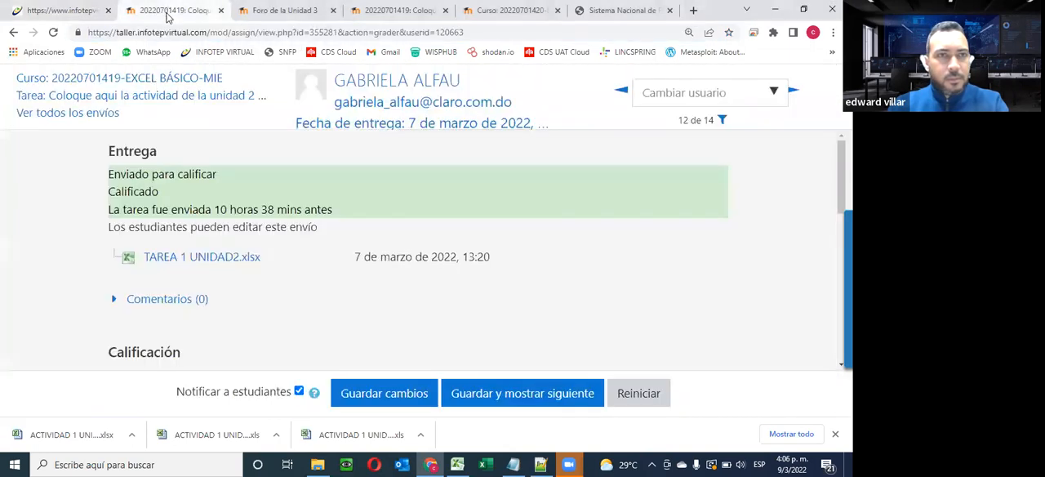
{"action": "left_click", "coordinate": [152, 79]}
{"action": "left_click", "coordinate": [474, 101]}
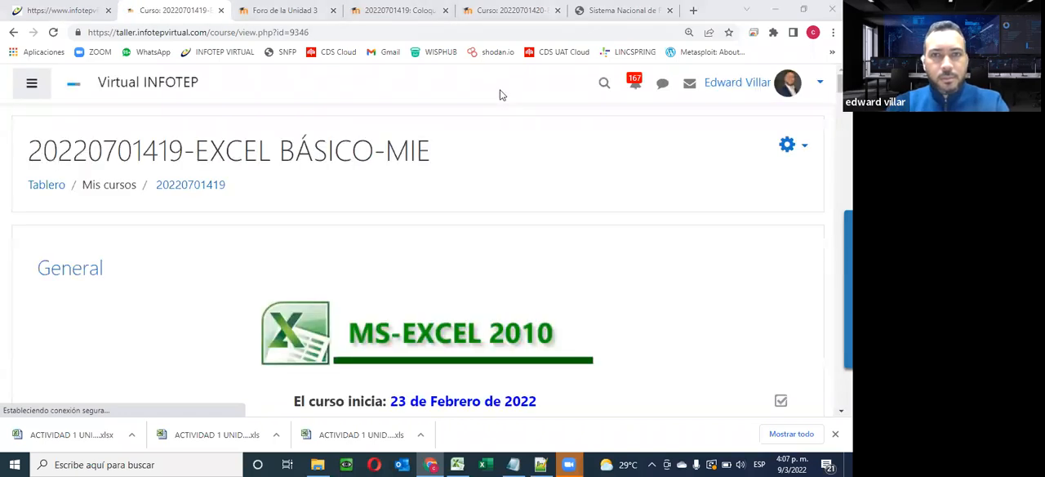
Look over the resources and activities listed in the course's Unidad 4 Bases de Datos section
{"action": "scroll", "coordinate": [233, 253], "scroll_direction": "down", "scroll_amount": 3}
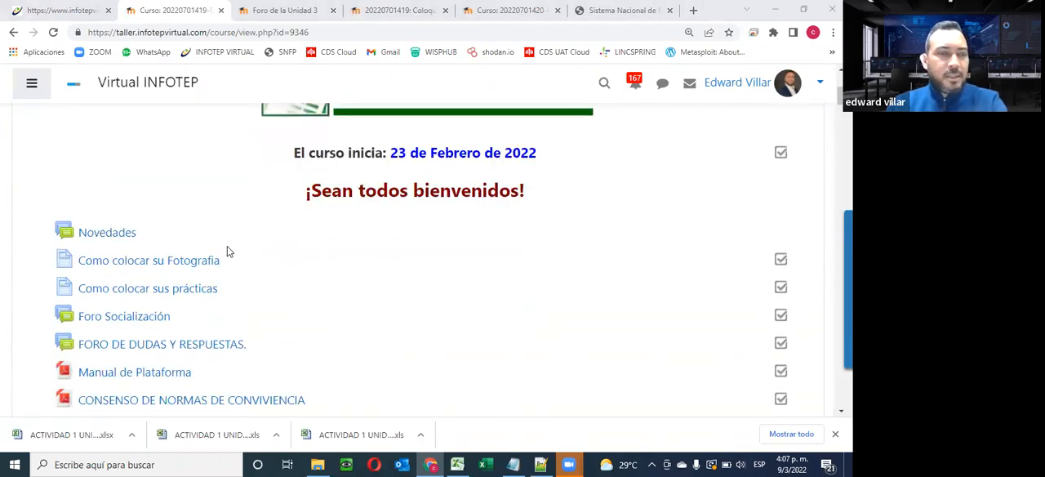
{"action": "scroll", "coordinate": [227, 250], "scroll_direction": "down", "scroll_amount": 20}
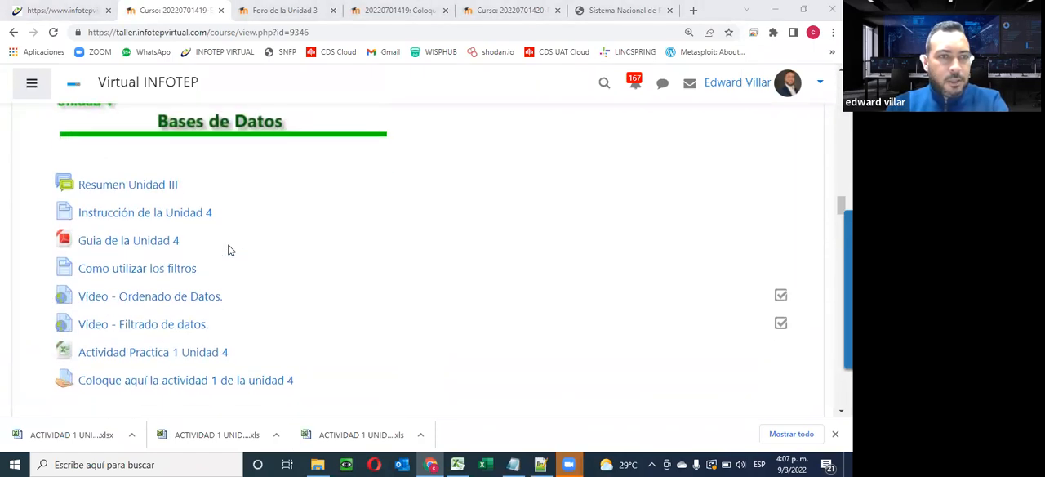
{"action": "scroll", "coordinate": [228, 251], "scroll_direction": "up", "scroll_amount": 2}
{"action": "scroll", "coordinate": [230, 251], "scroll_direction": "down", "scroll_amount": 1}
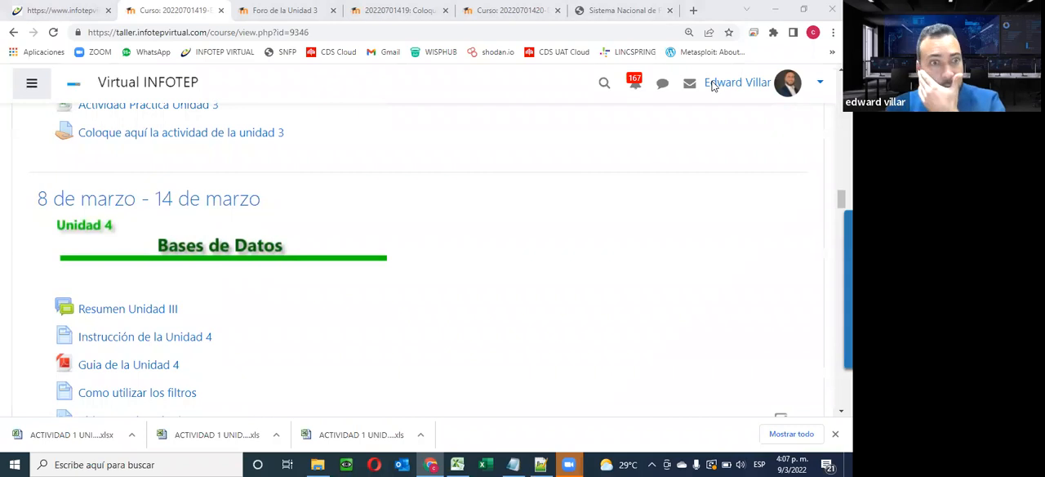
{"action": "scroll", "coordinate": [404, 222], "scroll_direction": "down", "scroll_amount": 1}
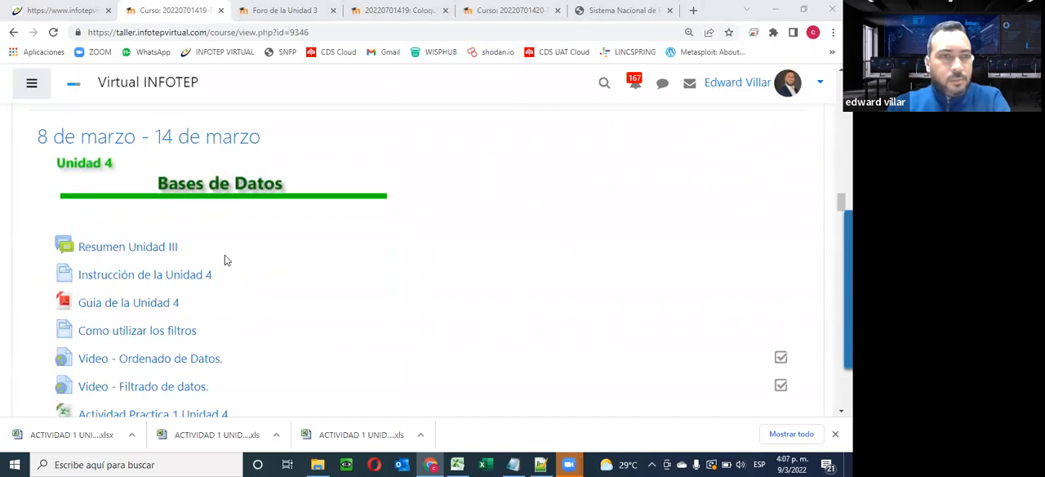
{"action": "scroll", "coordinate": [228, 253], "scroll_direction": "down", "scroll_amount": 2}
{"action": "scroll", "coordinate": [216, 238], "scroll_direction": "up", "scroll_amount": 1}
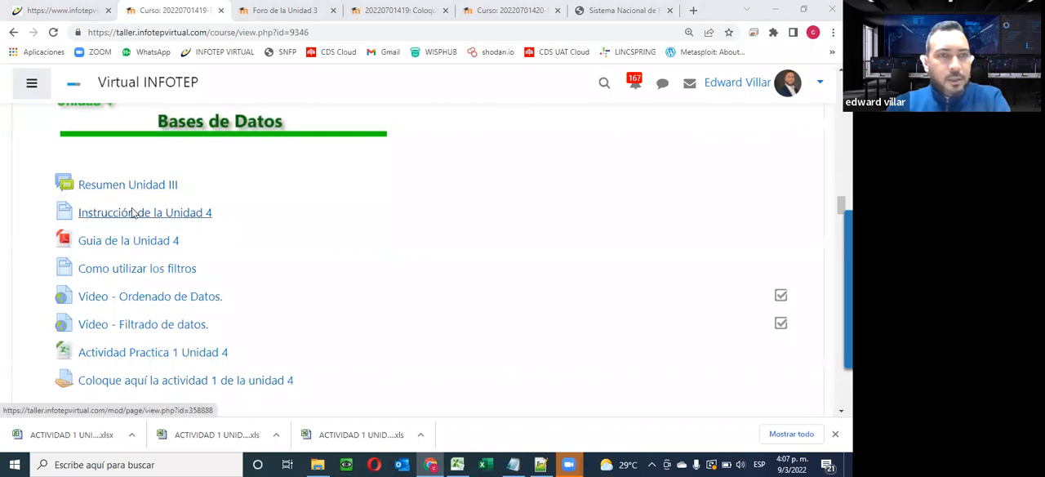
{"action": "scroll", "coordinate": [242, 242], "scroll_direction": "up", "scroll_amount": 1}
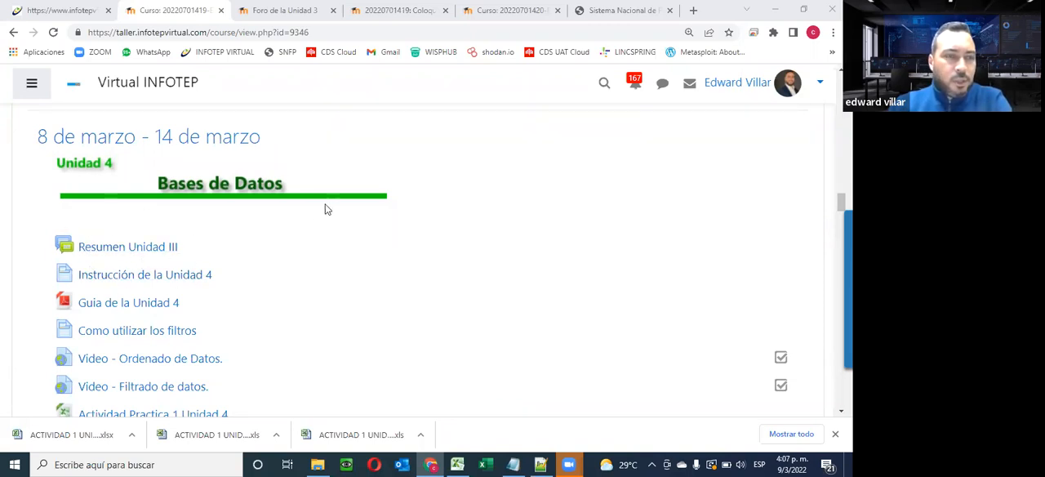
Open the Guia de la Unidad 4 PDF in a separate browser tab and bring it into view
{"action": "scroll", "coordinate": [318, 219], "scroll_direction": "down", "scroll_amount": 1}
{"action": "right_click", "coordinate": [122, 243]}
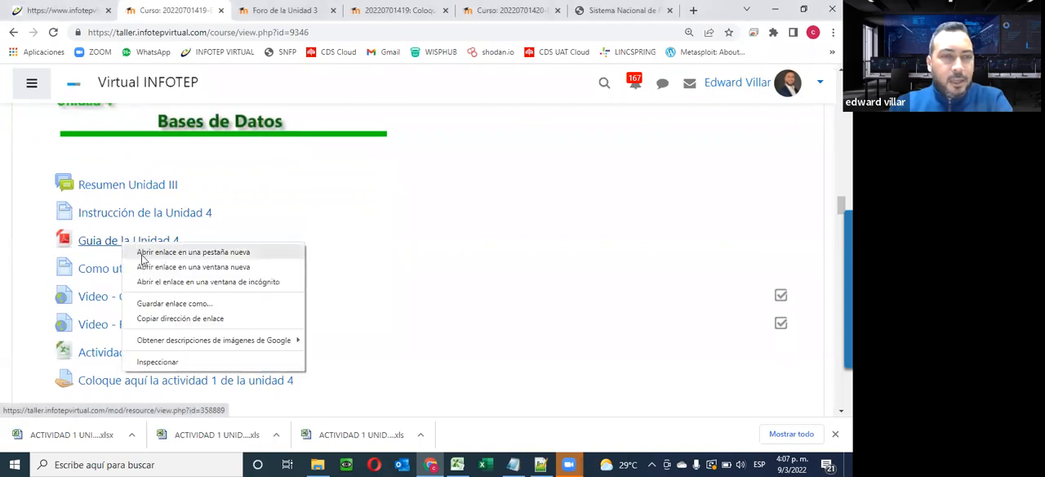
{"action": "left_click", "coordinate": [143, 253]}
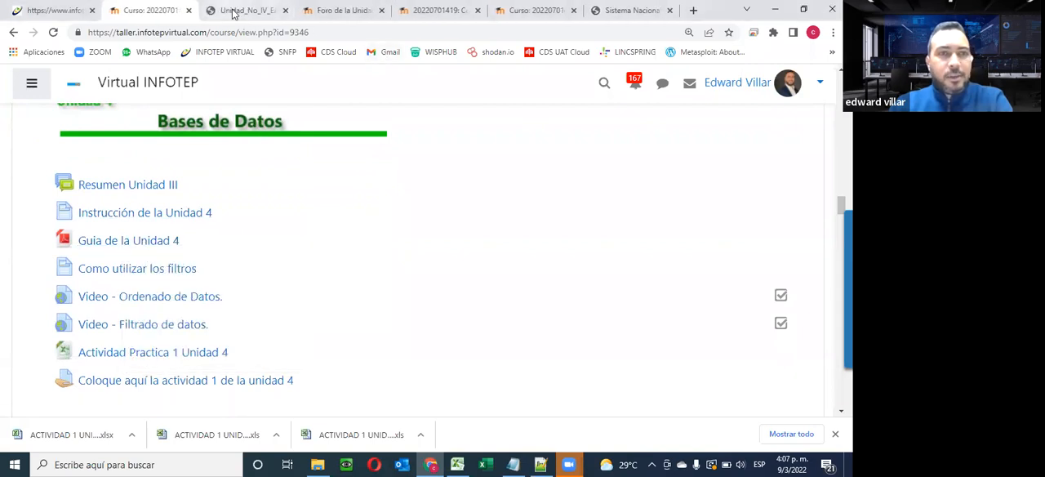
{"action": "scroll", "coordinate": [196, 152], "scroll_direction": "up", "scroll_amount": 1}
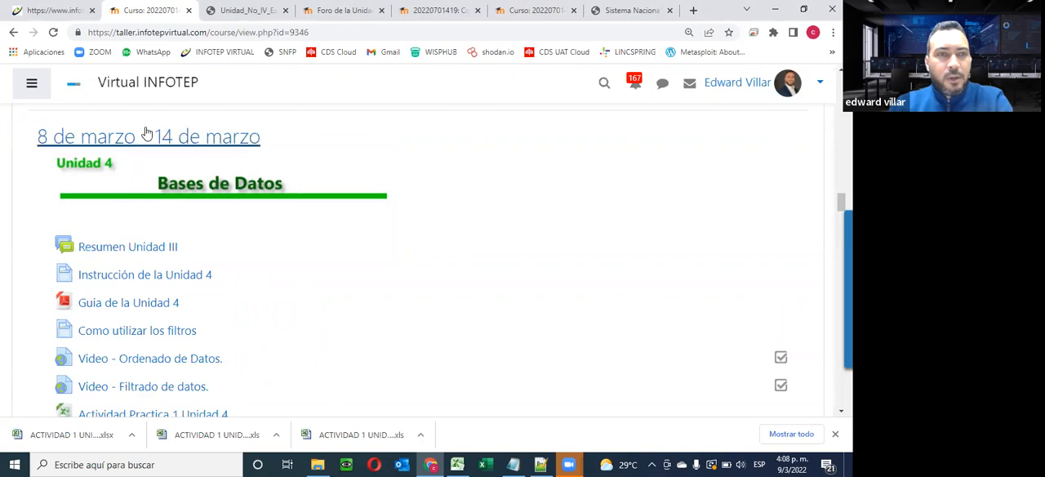
{"action": "left_click", "coordinate": [247, 10]}
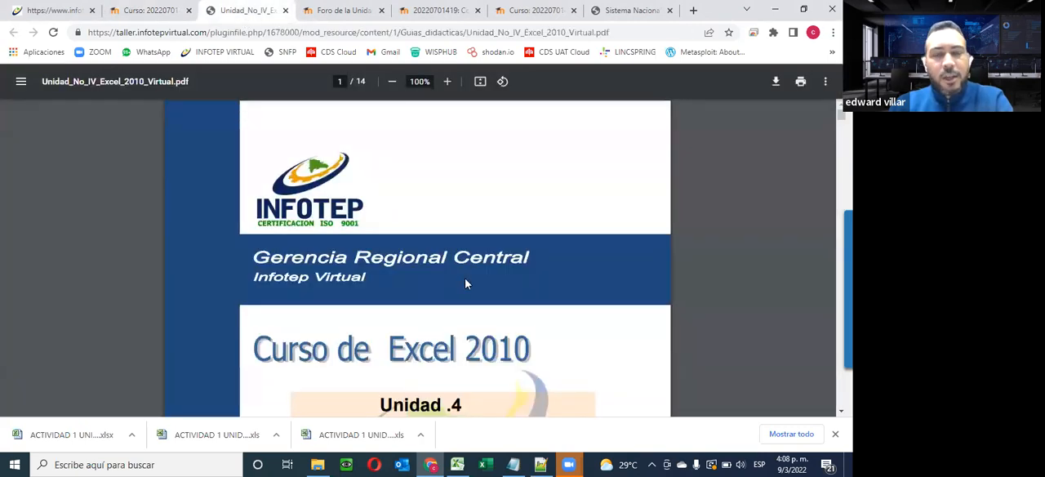
Skim the Unit 4 guide from its cover through the Análisis y si example, and close the PDF
{"action": "scroll", "coordinate": [466, 283], "scroll_direction": "down", "scroll_amount": 5}
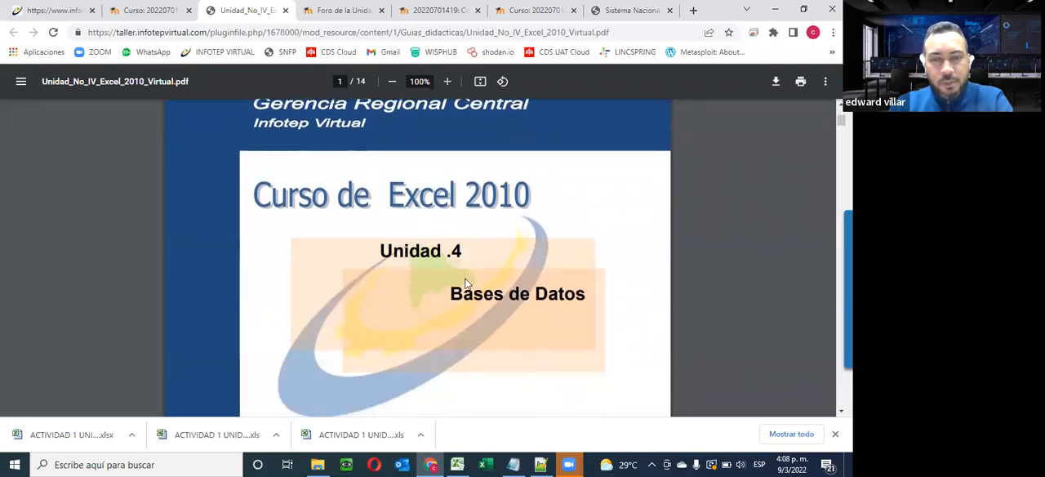
{"action": "scroll", "coordinate": [466, 284], "scroll_direction": "down", "scroll_amount": 5}
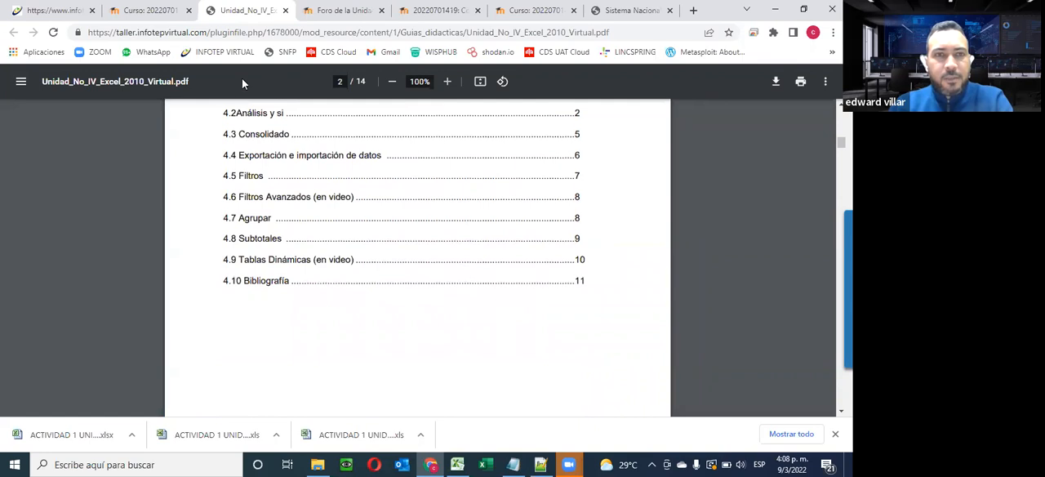
{"action": "scroll", "coordinate": [378, 156], "scroll_direction": "down", "scroll_amount": 8}
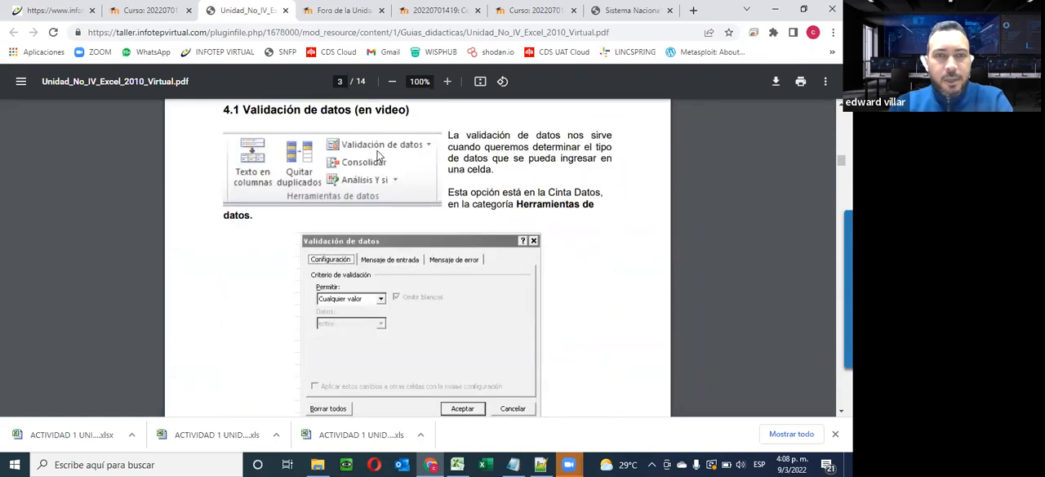
{"action": "scroll", "coordinate": [378, 156], "scroll_direction": "down", "scroll_amount": 10}
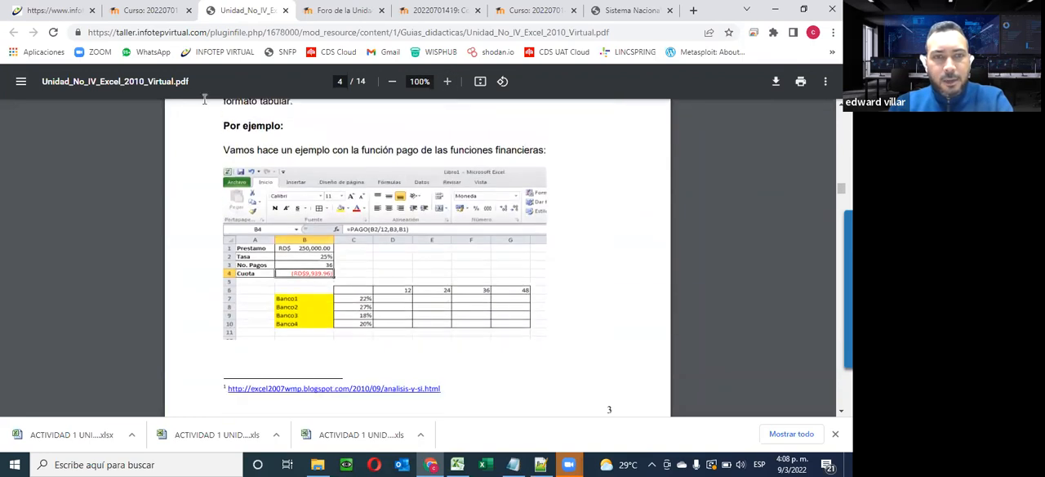
{"action": "scroll", "coordinate": [346, 302], "scroll_direction": "down", "scroll_amount": 5}
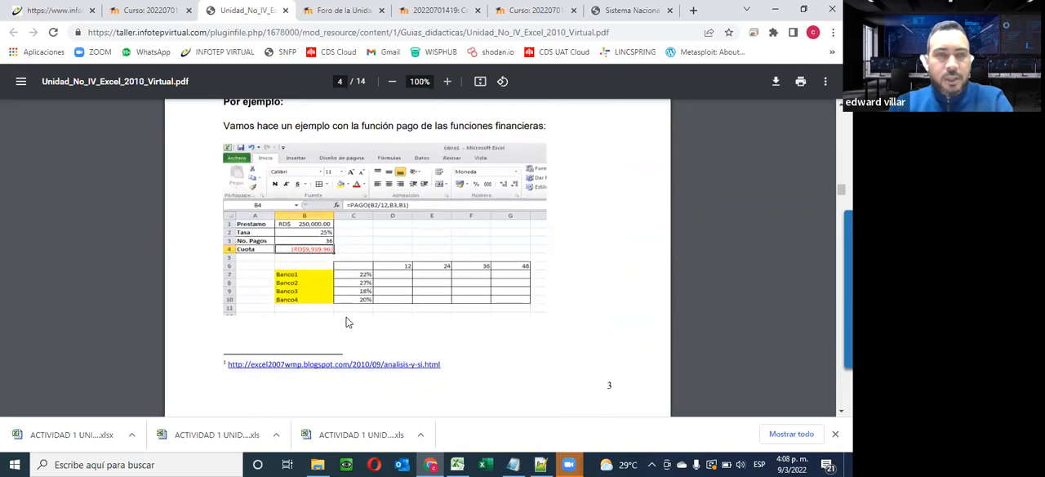
{"action": "left_click", "coordinate": [286, 11]}
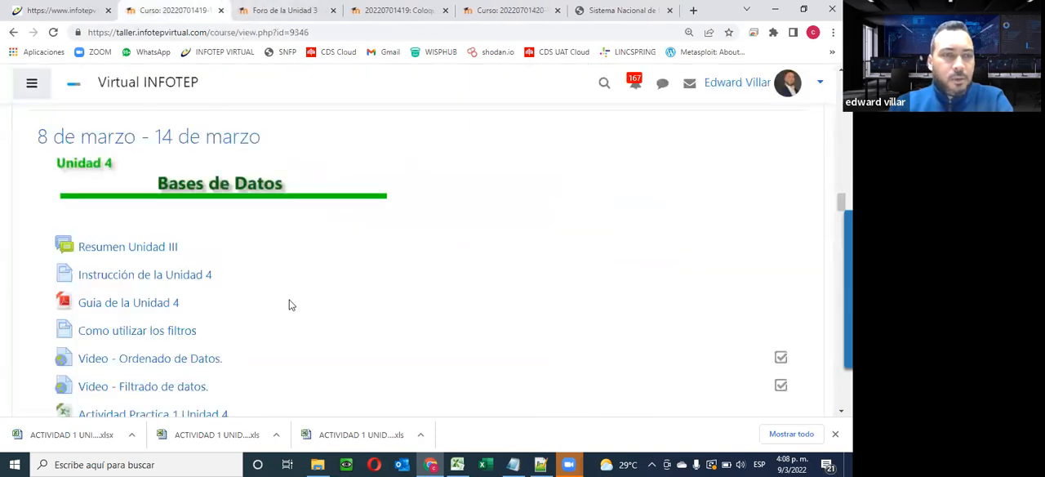
Open the Como utilizar los filtros page of Unidad 4 in a separate browser tab and switch to it
{"action": "scroll", "coordinate": [290, 303], "scroll_direction": "down", "scroll_amount": 3}
{"action": "scroll", "coordinate": [257, 241], "scroll_direction": "up", "scroll_amount": 2}
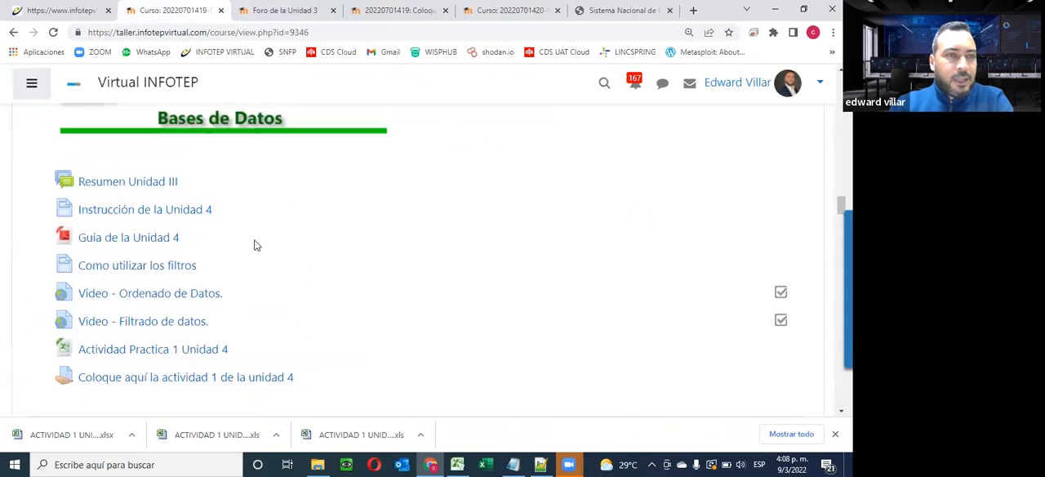
{"action": "right_click", "coordinate": [114, 274]}
{"action": "left_click", "coordinate": [147, 280]}
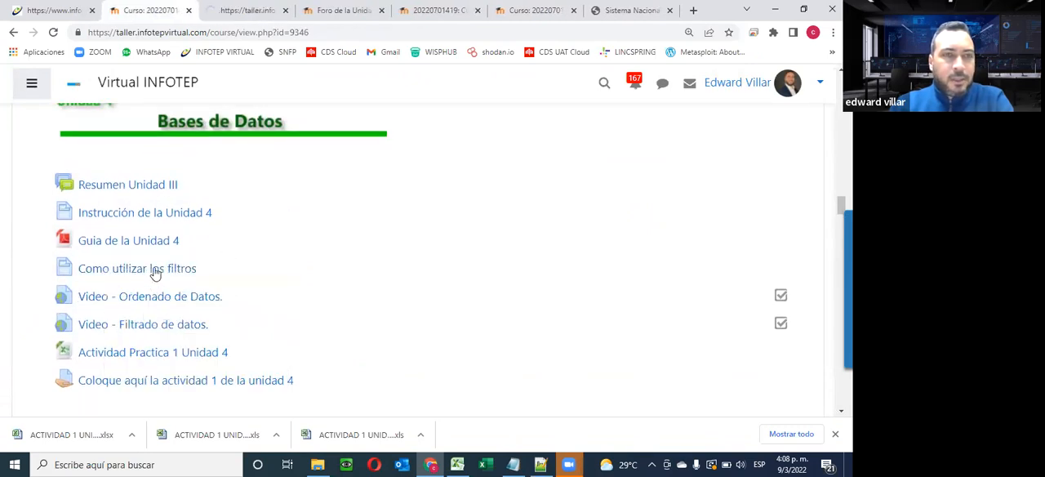
{"action": "left_click", "coordinate": [233, 10]}
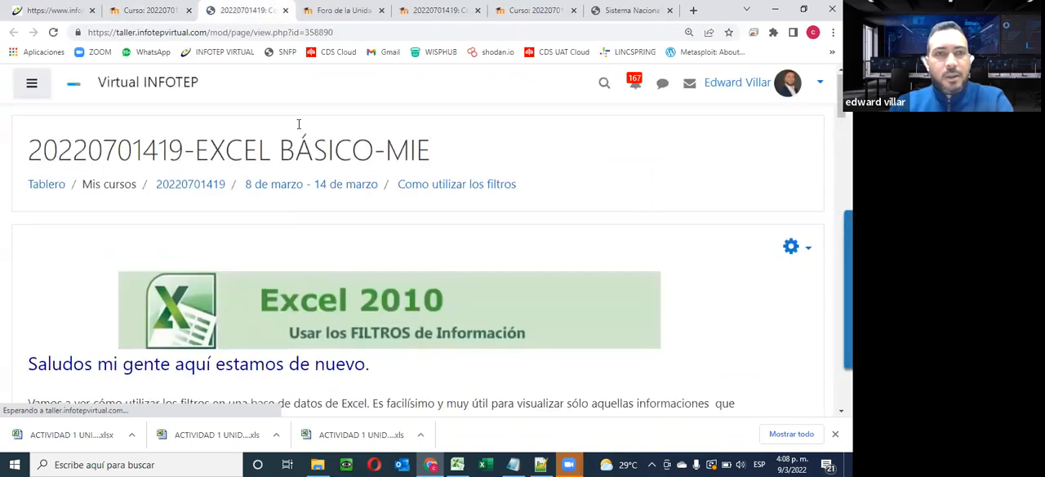
Read through the illustrated instructions on filtering an Excel database, and close that page
{"action": "scroll", "coordinate": [297, 124], "scroll_direction": "down", "scroll_amount": 3}
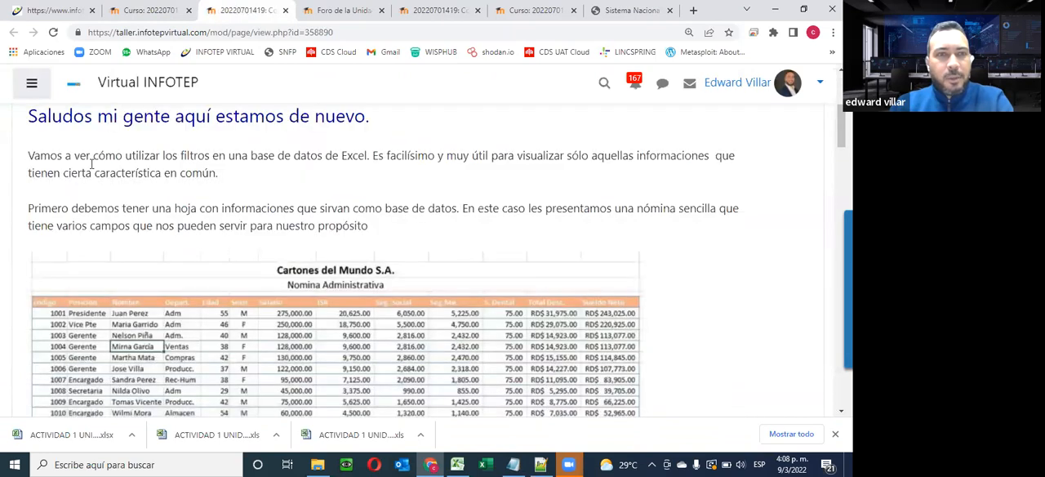
{"action": "scroll", "coordinate": [226, 217], "scroll_direction": "down", "scroll_amount": 10}
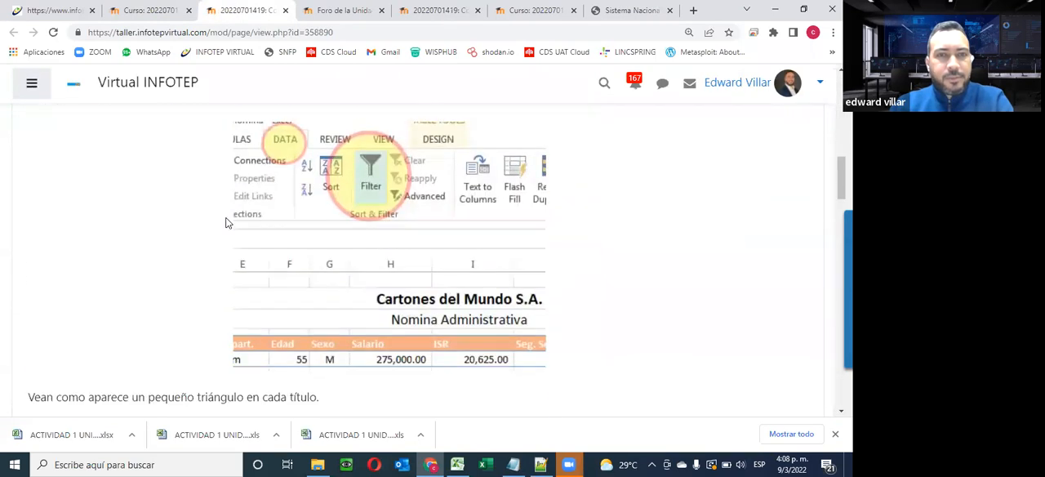
{"action": "scroll", "coordinate": [354, 191], "scroll_direction": "down", "scroll_amount": 10}
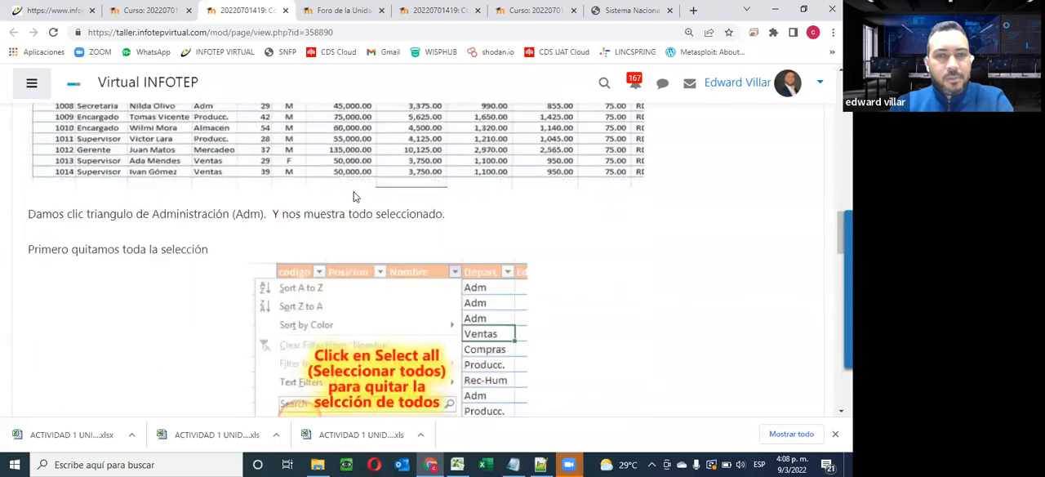
{"action": "scroll", "coordinate": [353, 191], "scroll_direction": "down", "scroll_amount": 10}
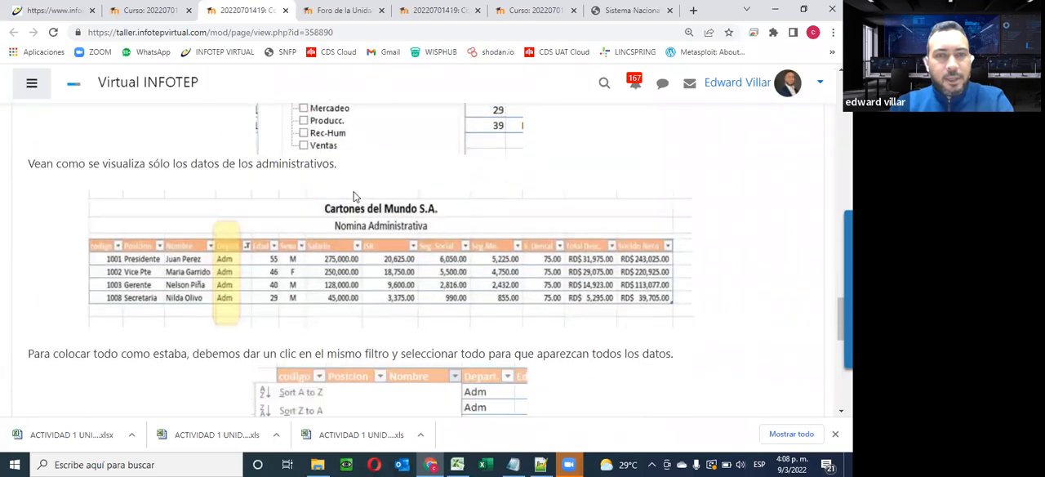
{"action": "scroll", "coordinate": [353, 196], "scroll_direction": "down", "scroll_amount": 8}
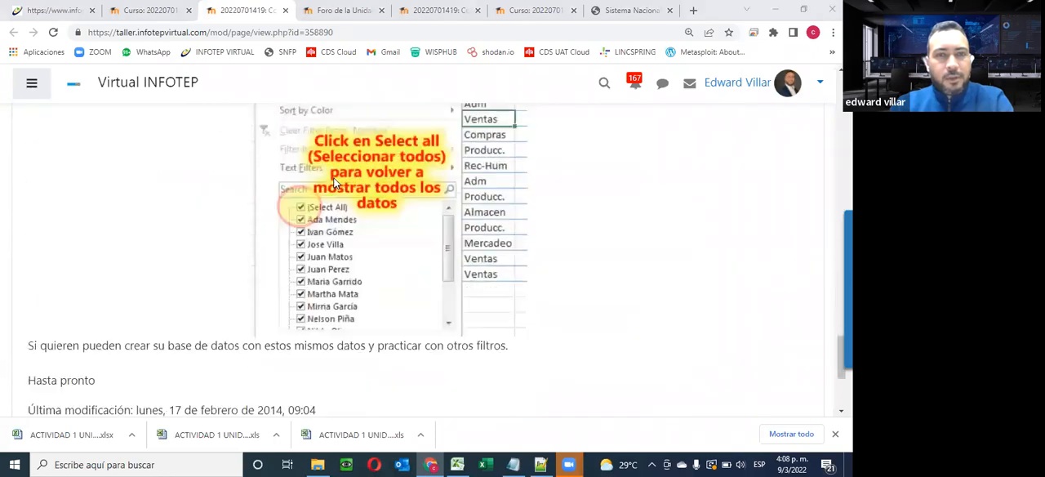
{"action": "scroll", "coordinate": [306, 190], "scroll_direction": "up", "scroll_amount": 4}
{"action": "scroll", "coordinate": [308, 184], "scroll_direction": "up", "scroll_amount": 5}
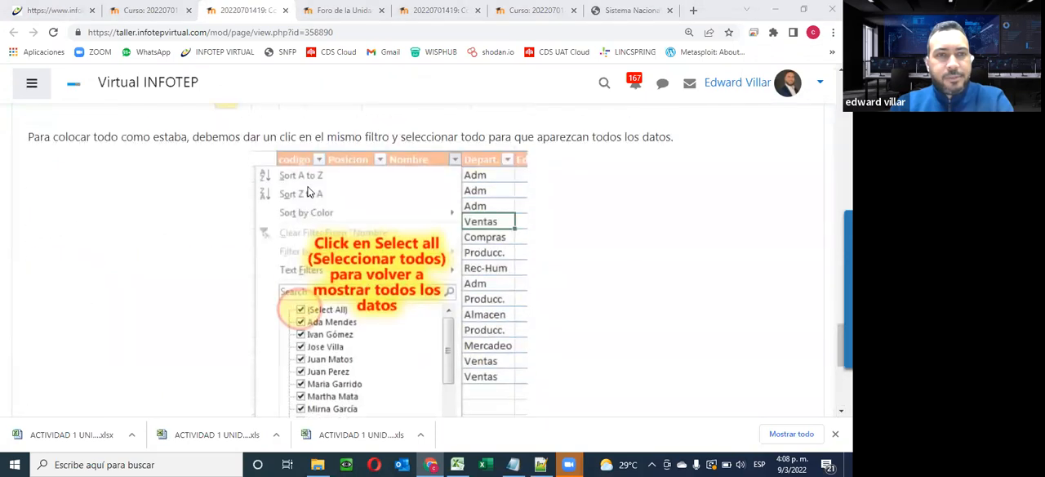
{"action": "left_click", "coordinate": [284, 11]}
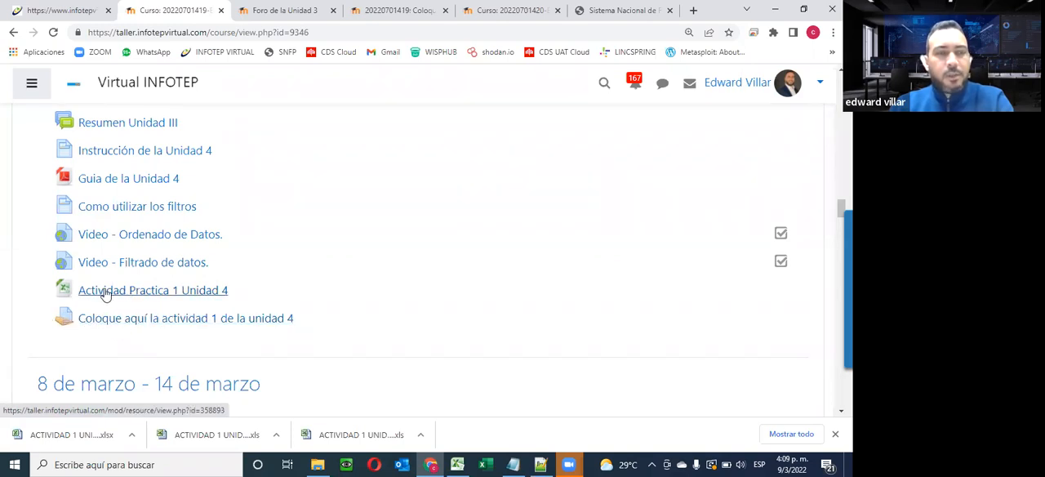
Download the Actividad Practica 1 Unidad 4 workbook, open it in Excel, and enable editing
{"action": "left_click", "coordinate": [203, 290]}
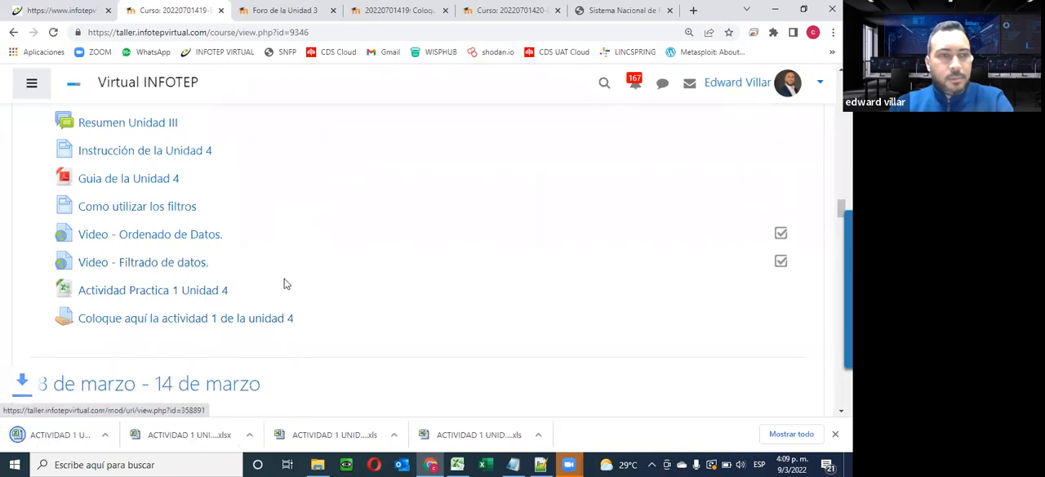
{"action": "left_click", "coordinate": [72, 434]}
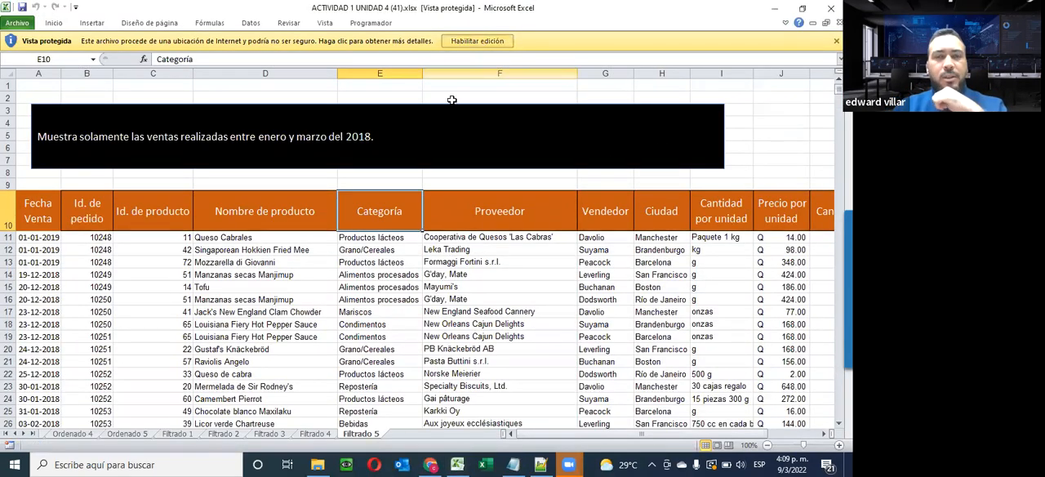
{"action": "left_click", "coordinate": [477, 41]}
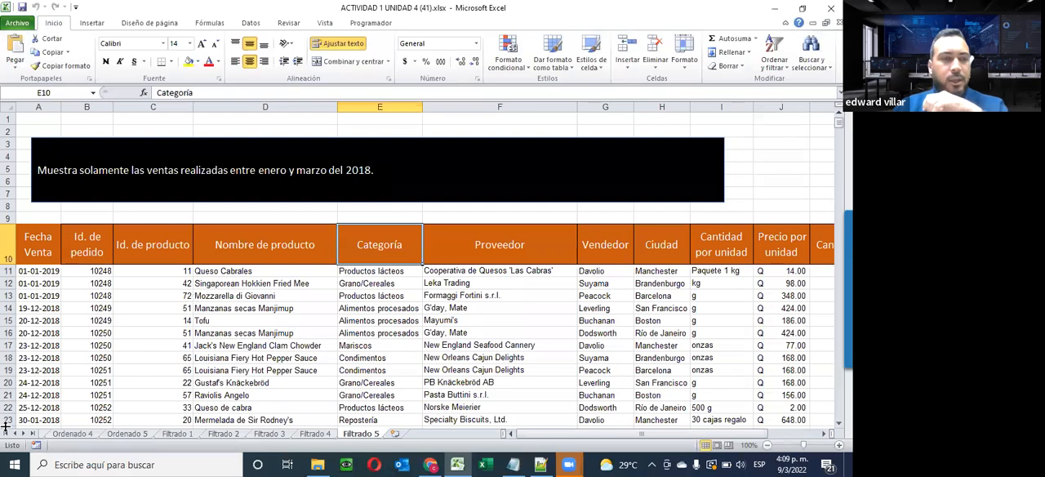
Review the workbook's sorting exercise sheets from Ordenado 1 through Ordenado 4
{"action": "left_click", "coordinate": [15, 433]}
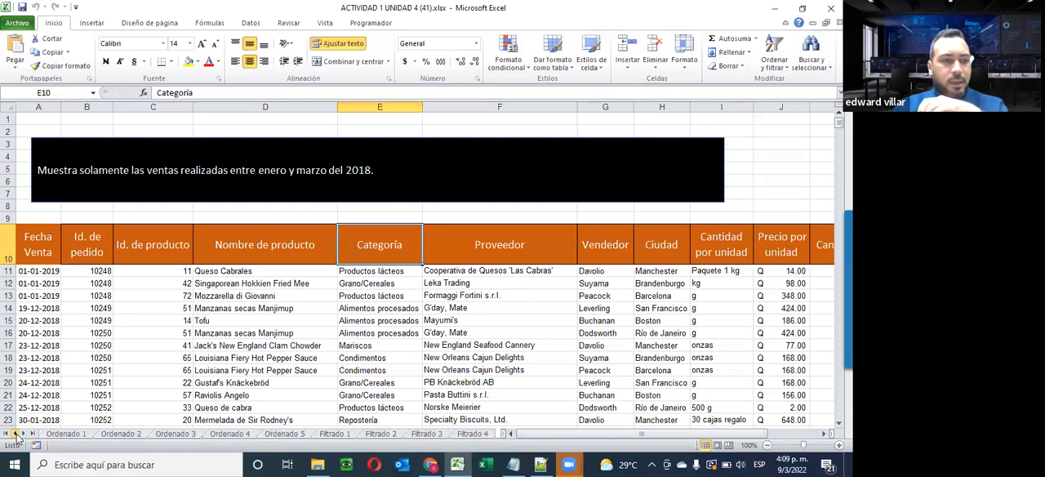
{"action": "left_click", "coordinate": [79, 437]}
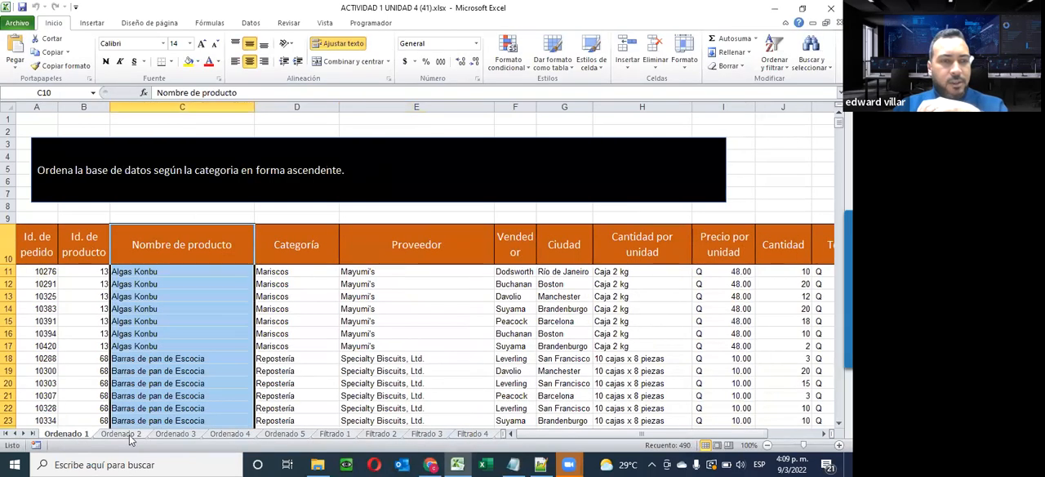
{"action": "left_click", "coordinate": [131, 437]}
{"action": "left_click", "coordinate": [170, 436]}
{"action": "left_click", "coordinate": [236, 436]}
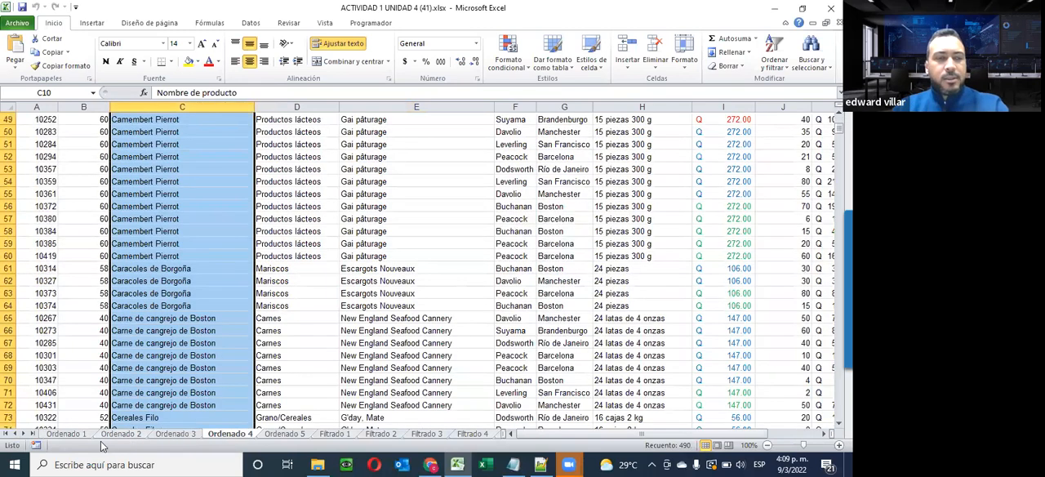
Review the practice sheets from Ordenado 1 through Ordenado 5 and Filtrado 1, and return to the Ordenado 1 sheet
{"action": "left_click", "coordinate": [75, 436]}
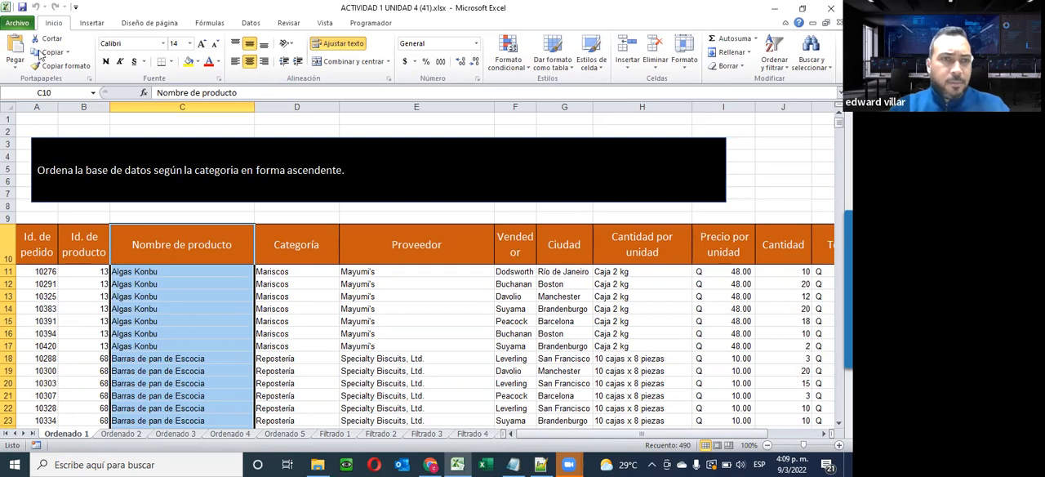
{"action": "left_click", "coordinate": [78, 168]}
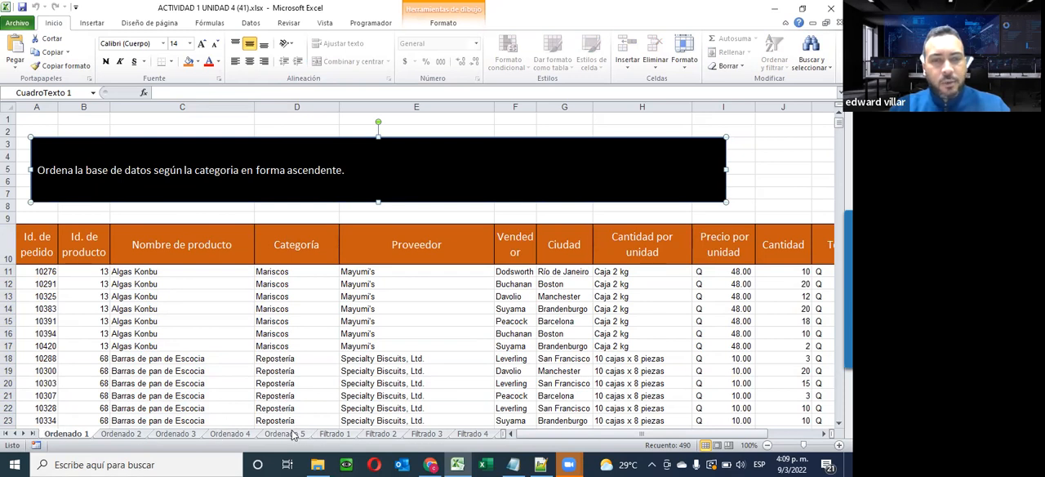
{"action": "left_click", "coordinate": [121, 434]}
{"action": "left_click", "coordinate": [175, 434]}
{"action": "left_click", "coordinate": [237, 434]}
{"action": "key", "text": "ctrl+Page_Down"}
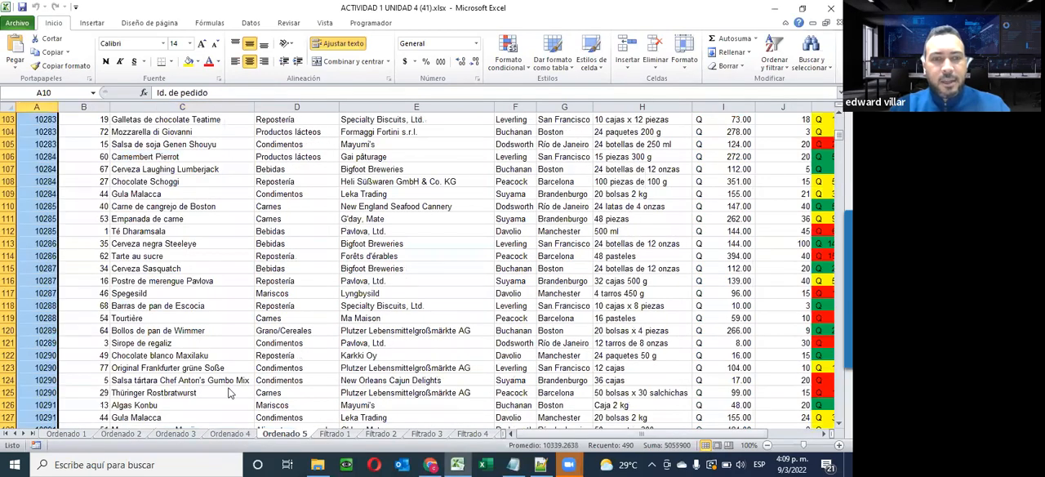
{"action": "left_click", "coordinate": [338, 434]}
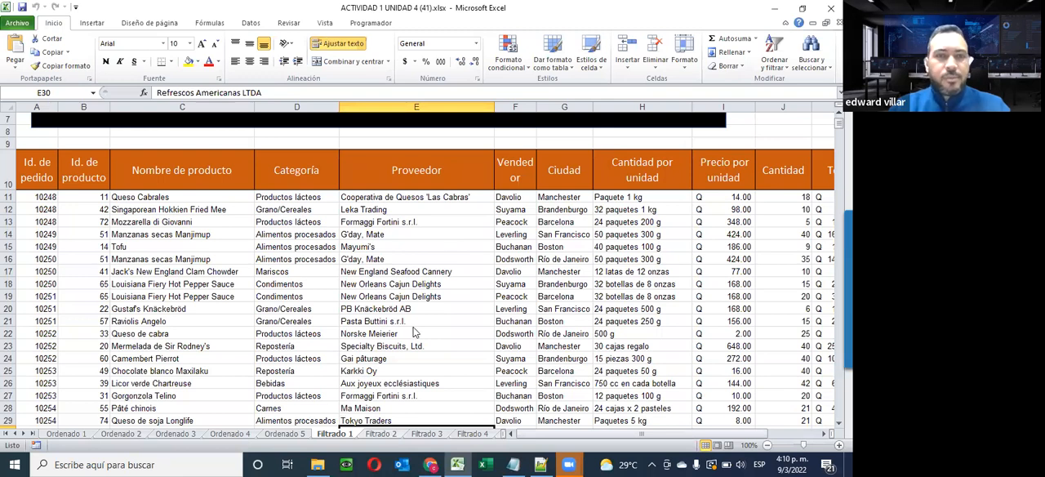
{"action": "left_click", "coordinate": [67, 434]}
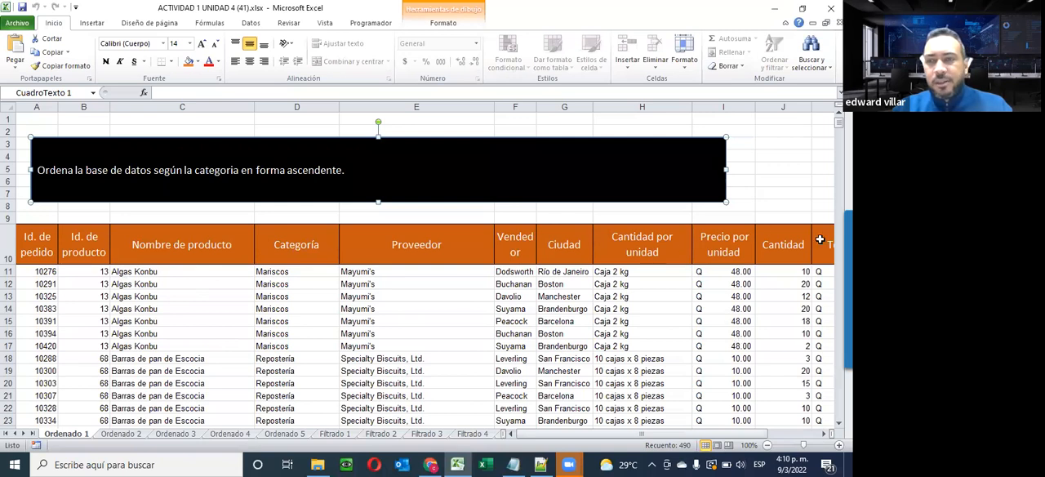
{"action": "mouse_move", "coordinate": [825, 300]}
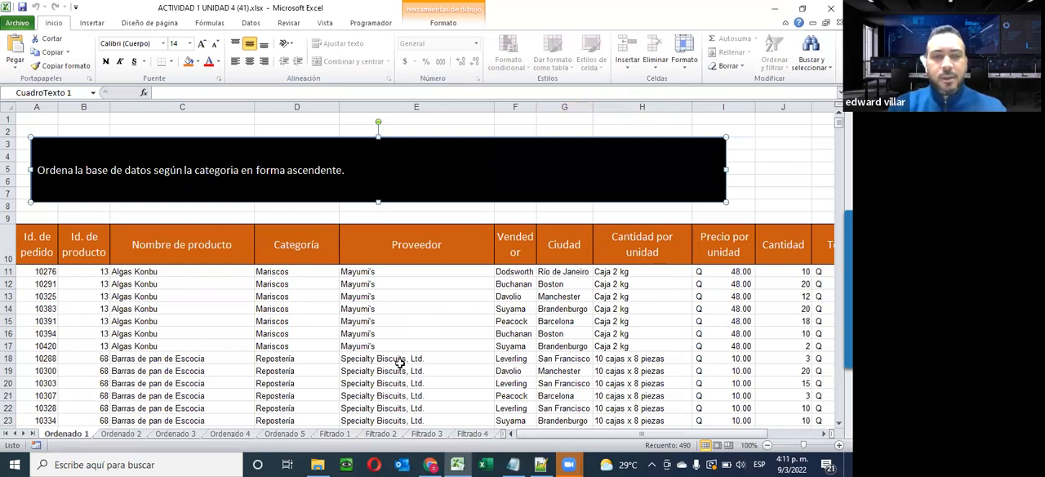
Examine the coloured unit prices, suppliers and categories of the product records on the Ordenado 4 sheet
{"action": "left_click", "coordinate": [242, 433]}
{"action": "left_click_drag", "start_coordinate": [738, 169], "coordinate": [730, 319]}
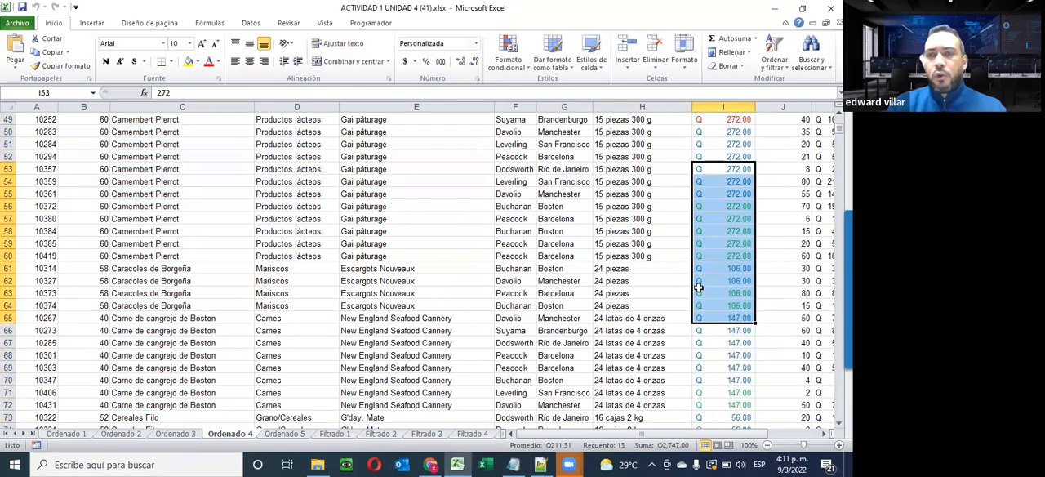
{"action": "left_click_drag", "start_coordinate": [710, 121], "coordinate": [696, 298]}
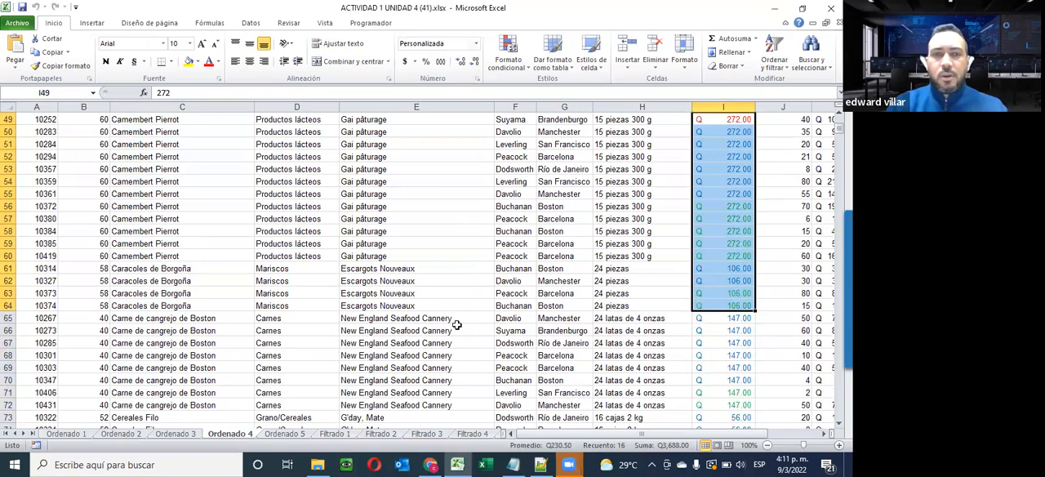
{"action": "left_click_drag", "start_coordinate": [369, 155], "coordinate": [393, 363]}
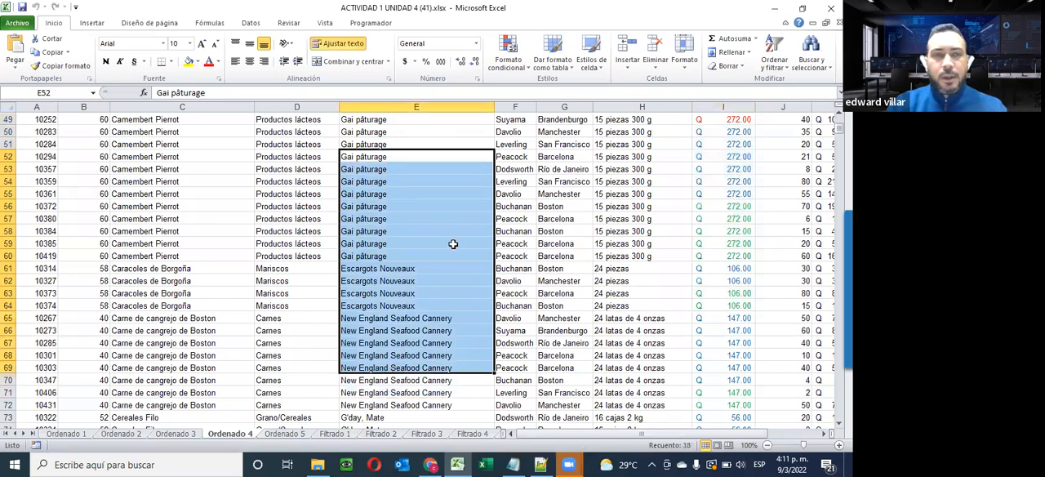
{"action": "scroll", "coordinate": [314, 222], "scroll_direction": "up", "scroll_amount": 3}
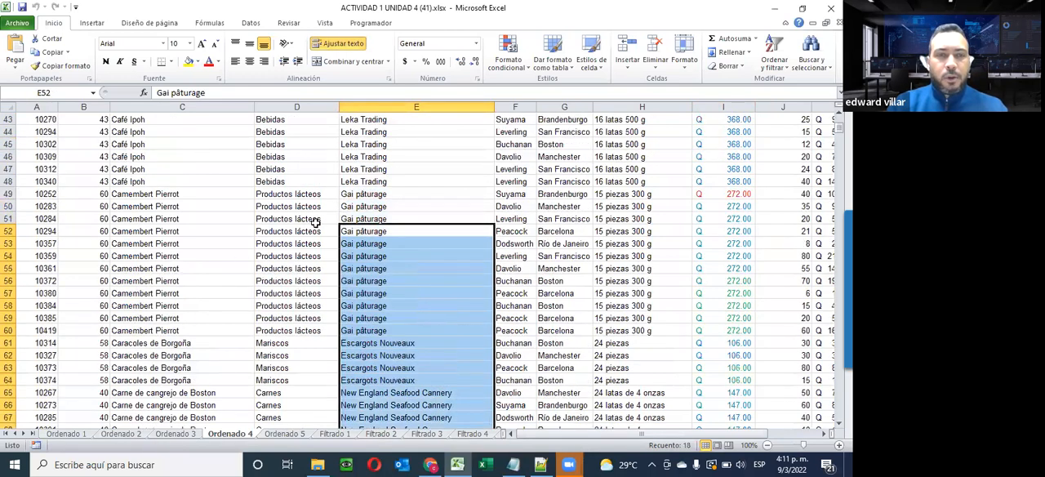
{"action": "scroll", "coordinate": [310, 222], "scroll_direction": "down", "scroll_amount": 1}
{"action": "left_click", "coordinate": [275, 167]}
{"action": "left_click", "coordinate": [280, 308]}
{"action": "left_click", "coordinate": [274, 383]}
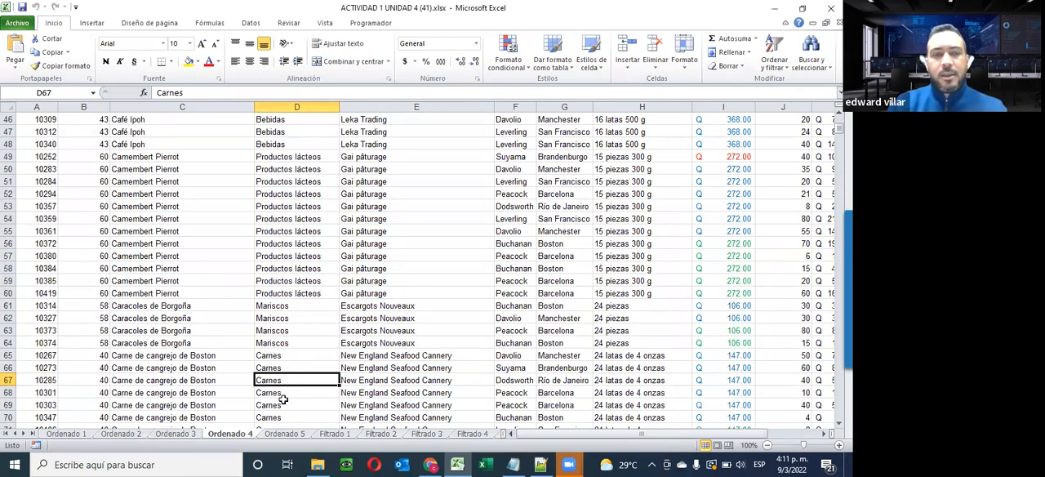
Select the Categoría data on the Ordenado 1 sheet, from cell D11 down to the last record
{"action": "left_click", "coordinate": [65, 434]}
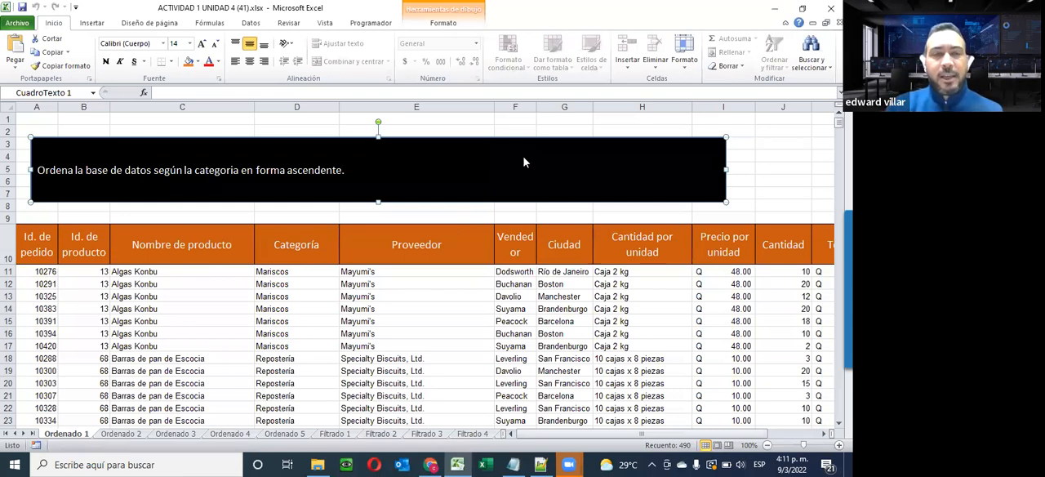
{"action": "left_click", "coordinate": [653, 463]}
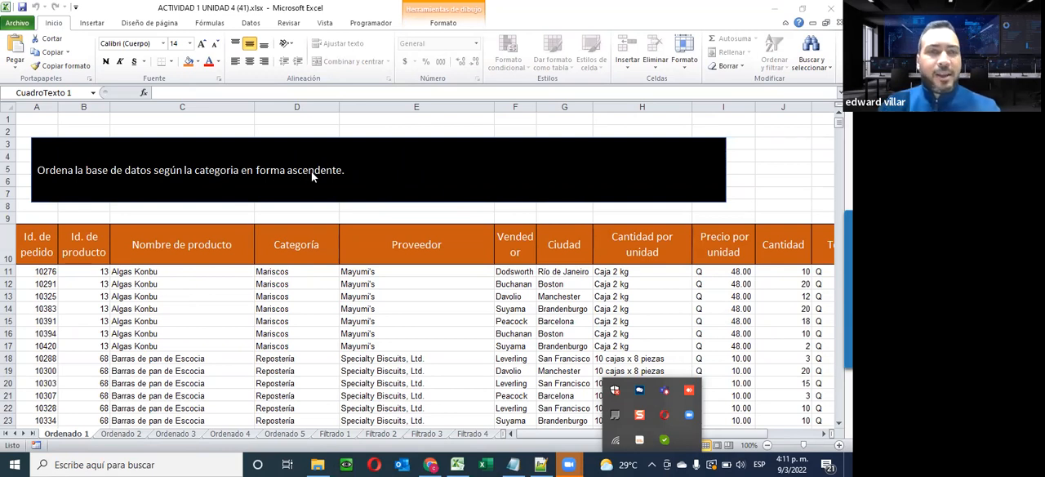
{"action": "left_click", "coordinate": [292, 266]}
{"action": "left_click_drag", "start_coordinate": [285, 271], "coordinate": [265, 390]}
{"action": "scroll", "coordinate": [310, 365], "scroll_direction": "up", "scroll_amount": 17}
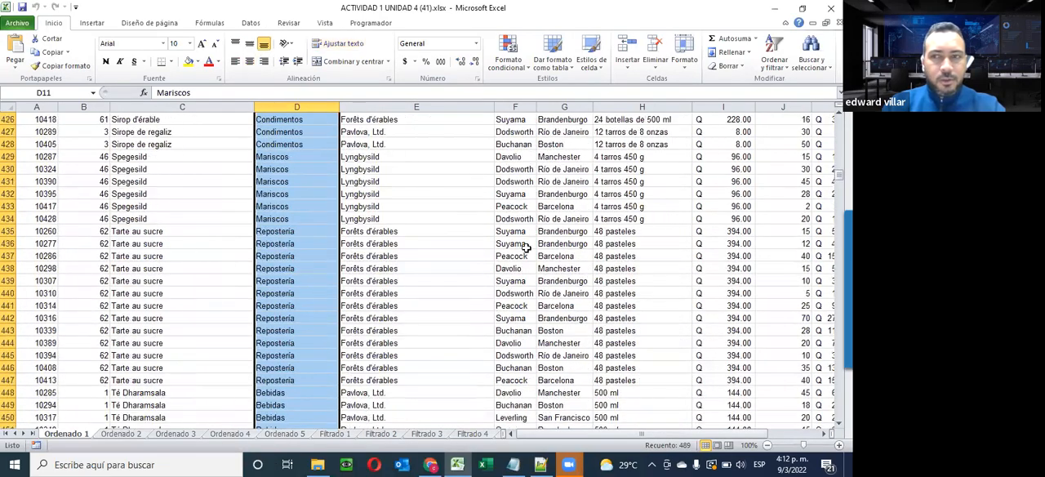
{"action": "left_click_drag", "start_coordinate": [838, 175], "coordinate": [837, 92]}
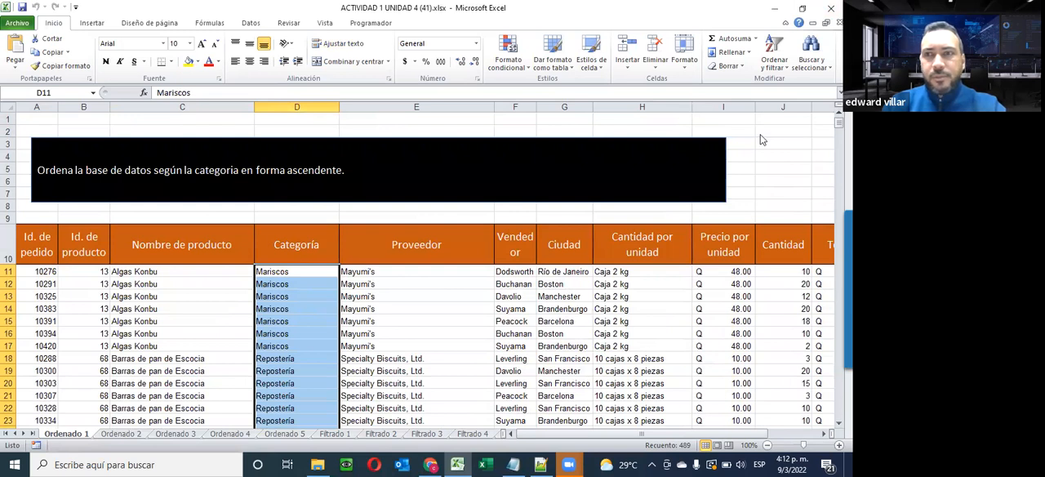
Sort the database by Categoría from A to Z, using Ampliar la selección to include the adjacent columns
{"action": "left_click", "coordinate": [774, 58]}
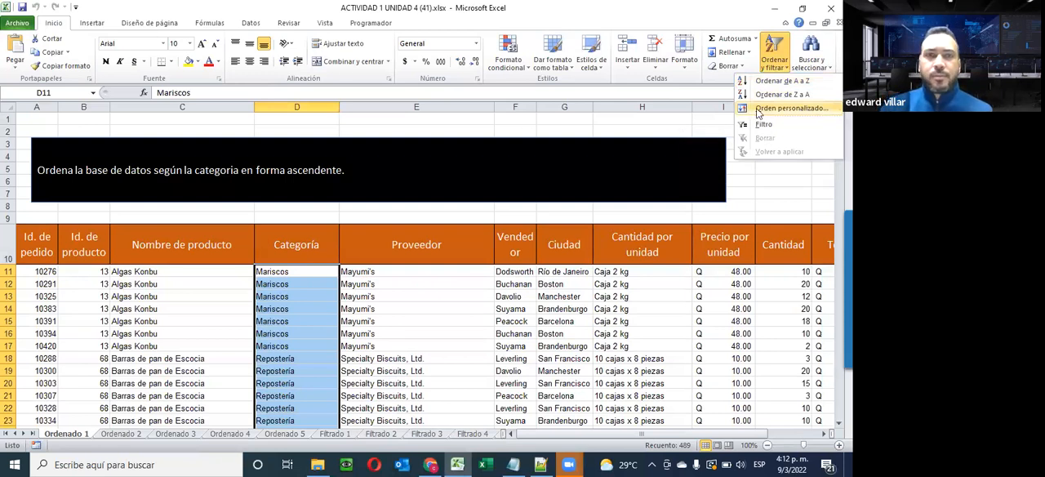
{"action": "left_click", "coordinate": [690, 83]}
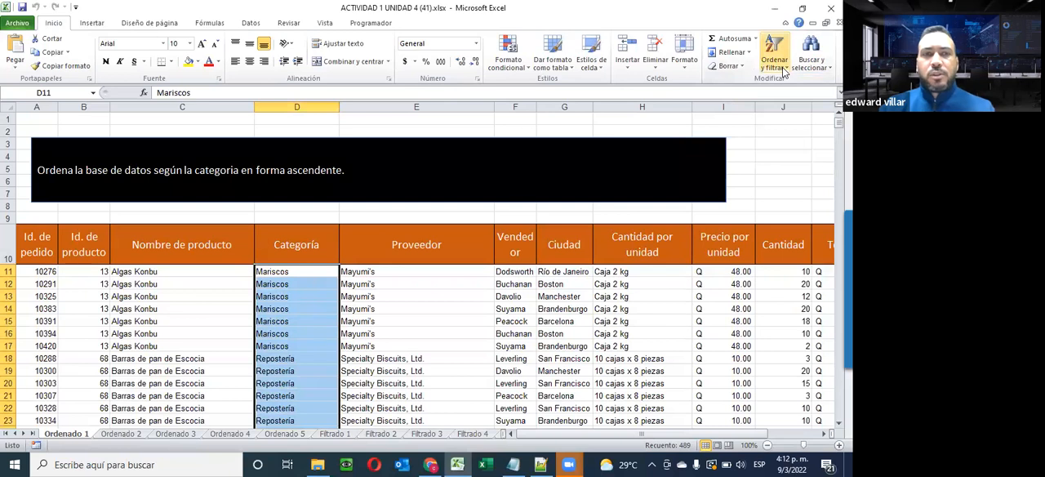
{"action": "left_click", "coordinate": [784, 71]}
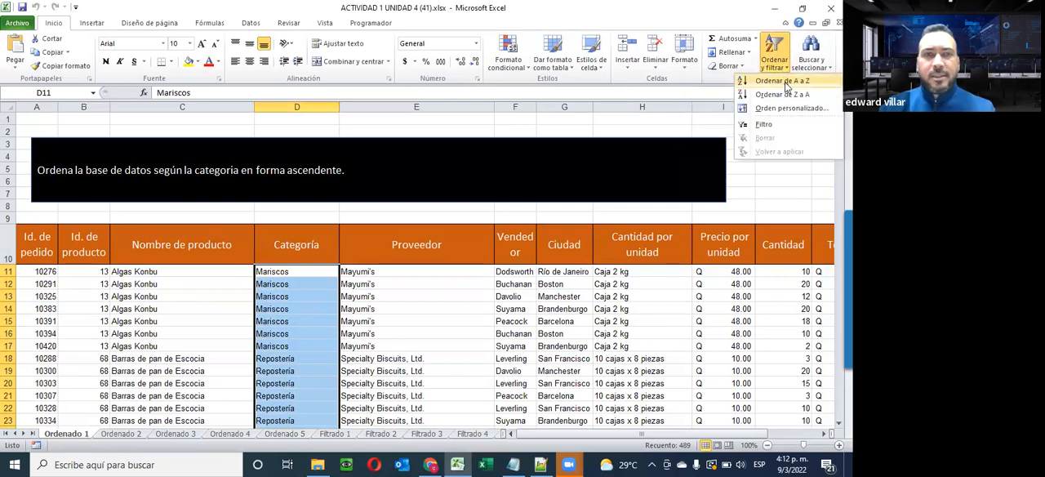
{"action": "left_click", "coordinate": [785, 81]}
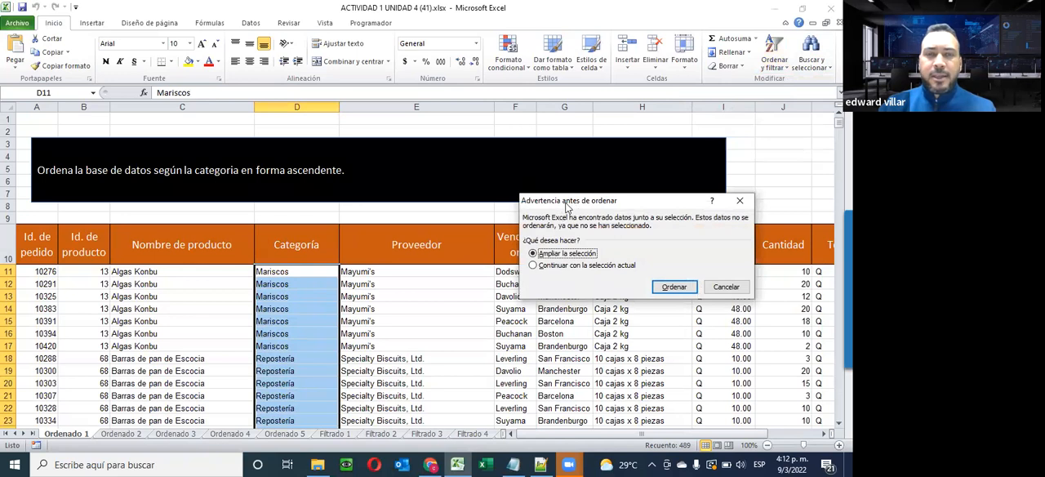
{"action": "left_click_drag", "start_coordinate": [567, 208], "coordinate": [409, 126]}
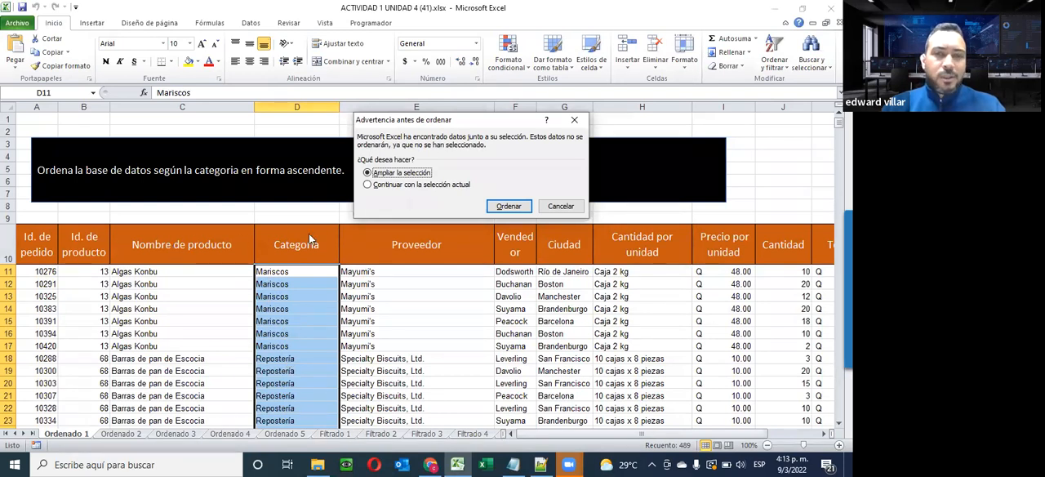
{"action": "left_click", "coordinate": [377, 186]}
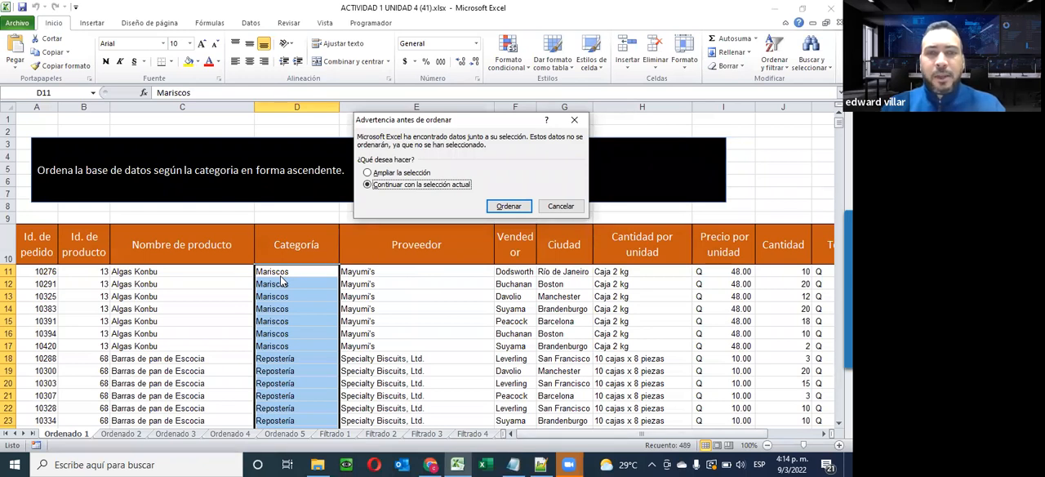
{"action": "left_click", "coordinate": [368, 173]}
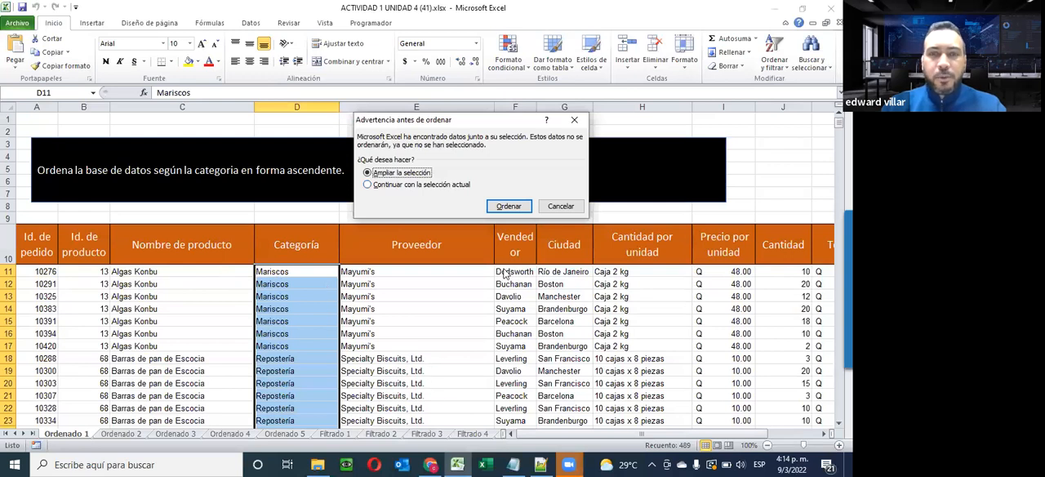
{"action": "left_click", "coordinate": [505, 206]}
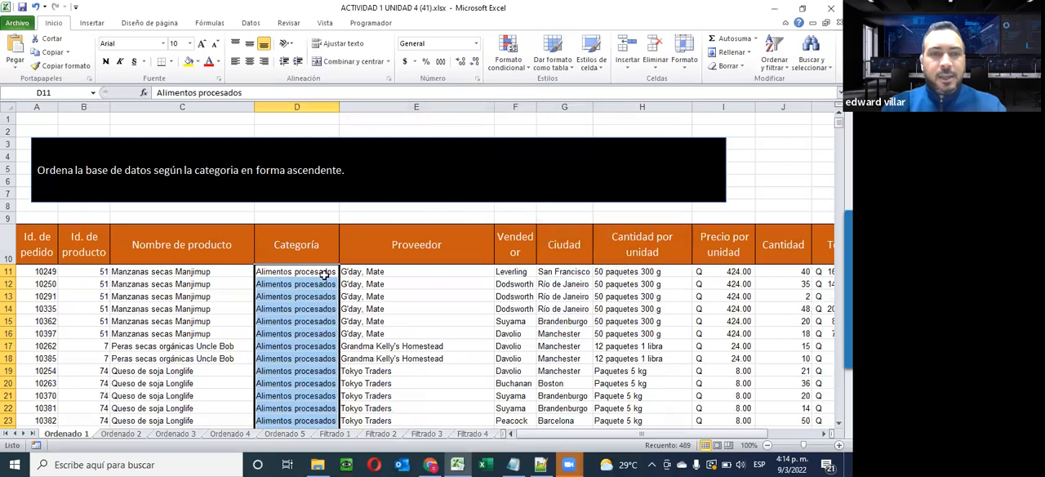
Check the order of the Categoría column from the first to the last record, and return to the start of the sheet
{"action": "left_click", "coordinate": [265, 274]}
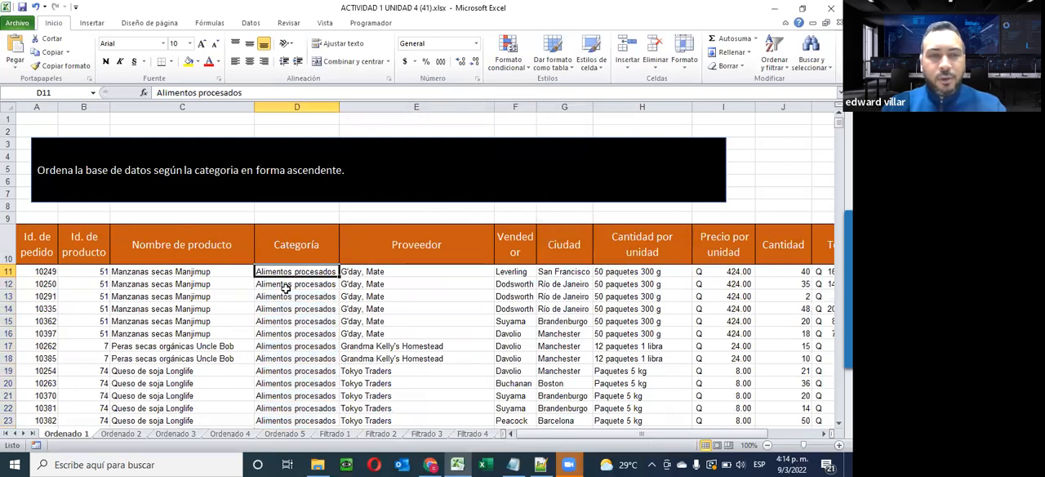
{"action": "scroll", "coordinate": [285, 286], "scroll_direction": "down", "scroll_amount": 11}
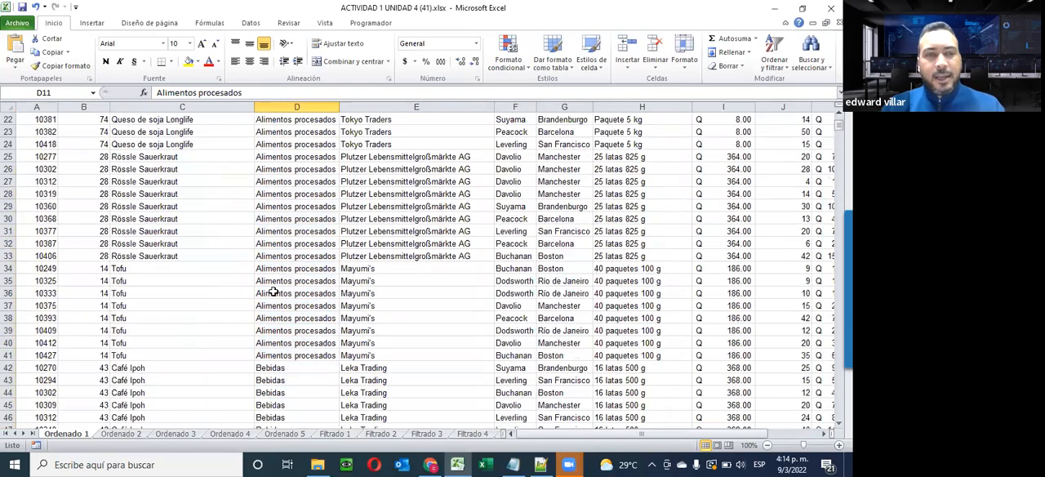
{"action": "scroll", "coordinate": [261, 303], "scroll_direction": "down", "scroll_amount": 20}
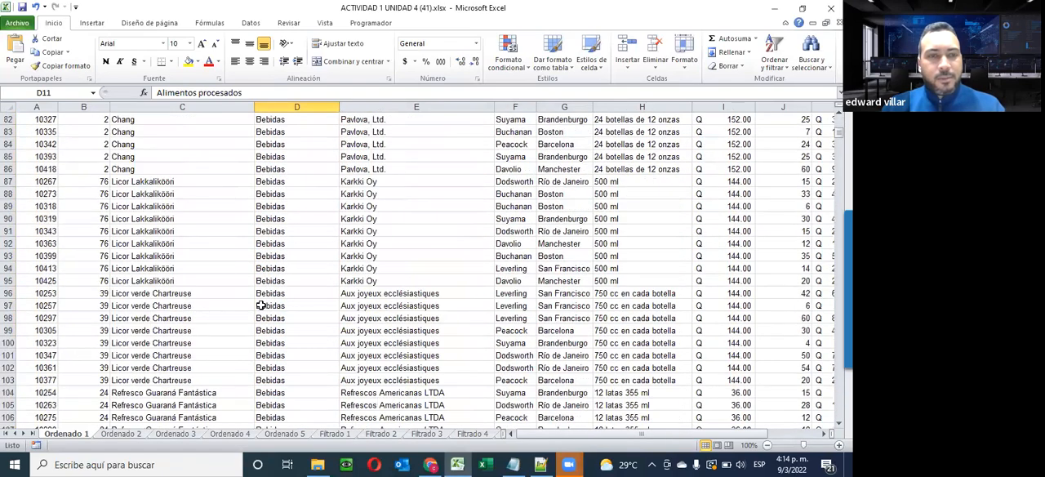
{"action": "scroll", "coordinate": [262, 304], "scroll_direction": "down", "scroll_amount": 17}
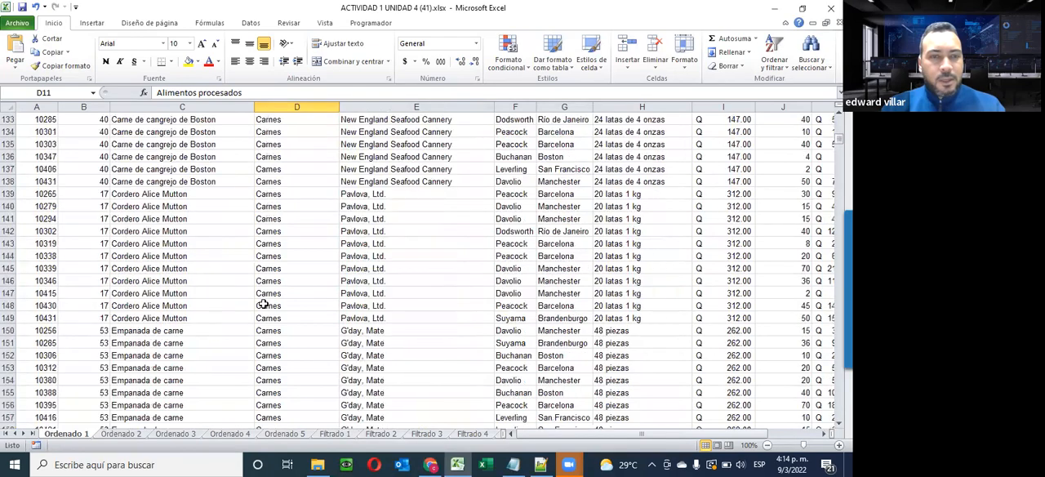
{"action": "scroll", "coordinate": [263, 304], "scroll_direction": "down", "scroll_amount": 20}
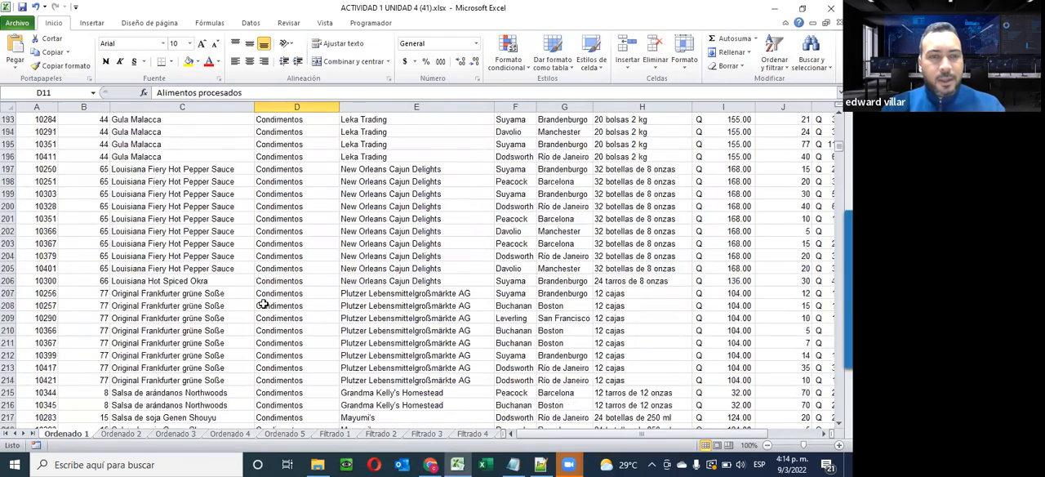
{"action": "scroll", "coordinate": [263, 304], "scroll_direction": "down", "scroll_amount": 20}
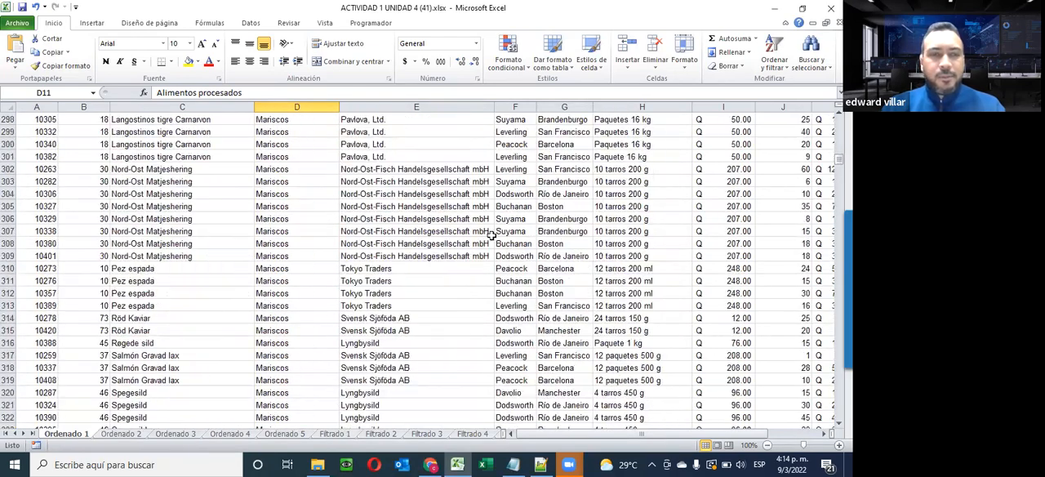
{"action": "left_click_drag", "start_coordinate": [839, 160], "coordinate": [839, 182]}
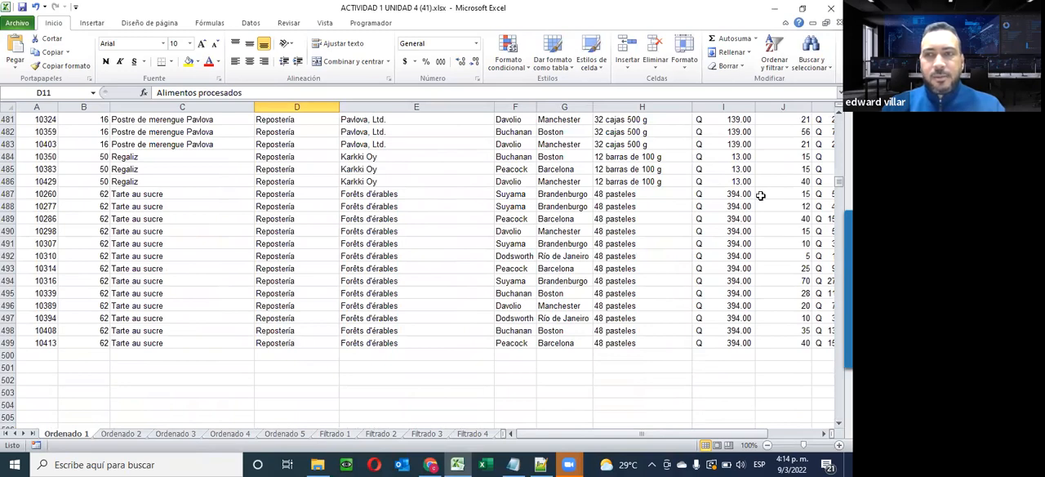
{"action": "left_click_drag", "start_coordinate": [838, 181], "coordinate": [839, 114]}
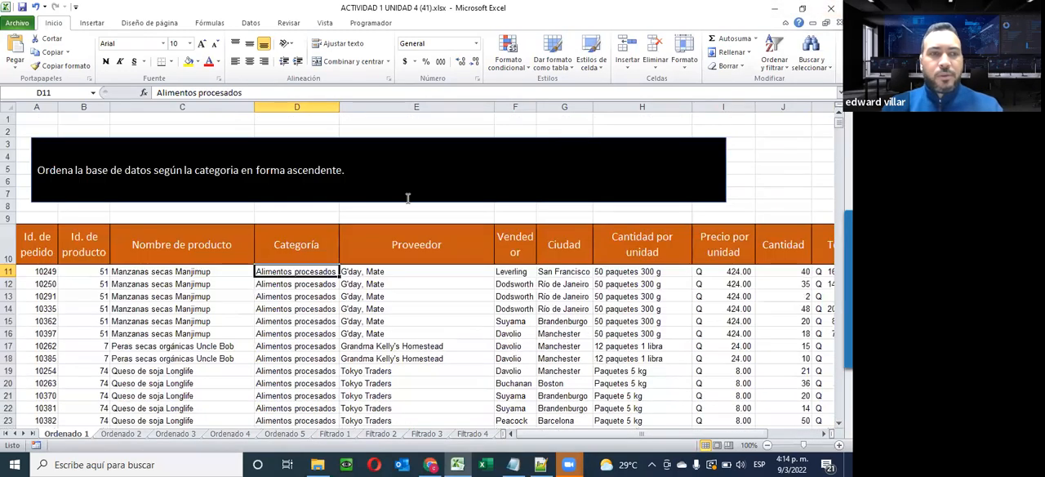
On the Ordenado 2 sheet, read the sorting instruction and select the Total data from cell K11 down to the last record
{"action": "left_click", "coordinate": [121, 434]}
{"action": "left_click", "coordinate": [320, 259]}
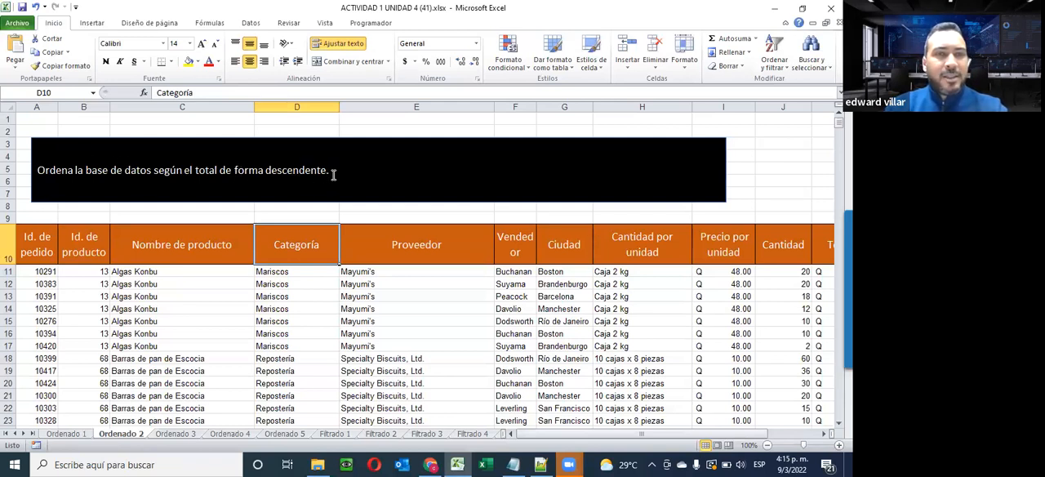
{"action": "left_click_drag", "start_coordinate": [184, 172], "coordinate": [221, 172]}
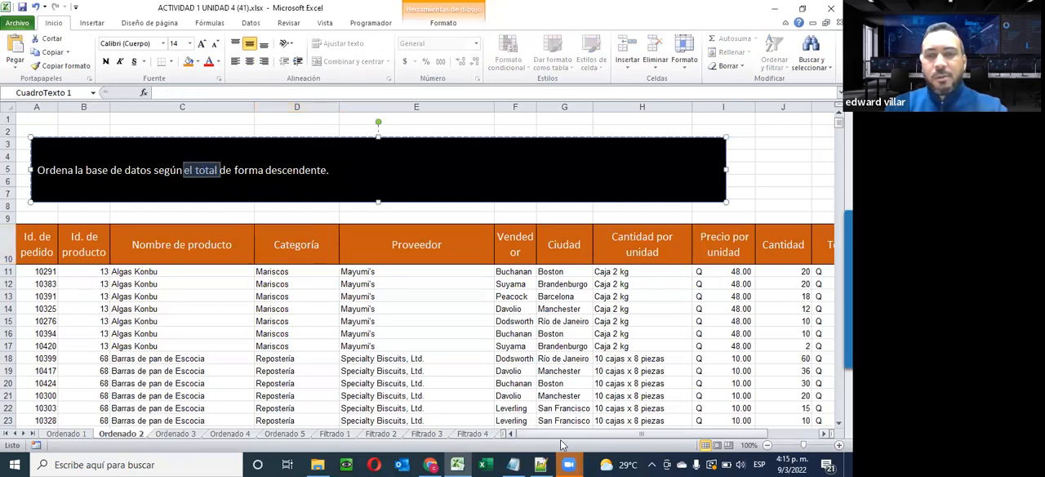
{"action": "left_click_drag", "start_coordinate": [563, 434], "coordinate": [618, 431]}
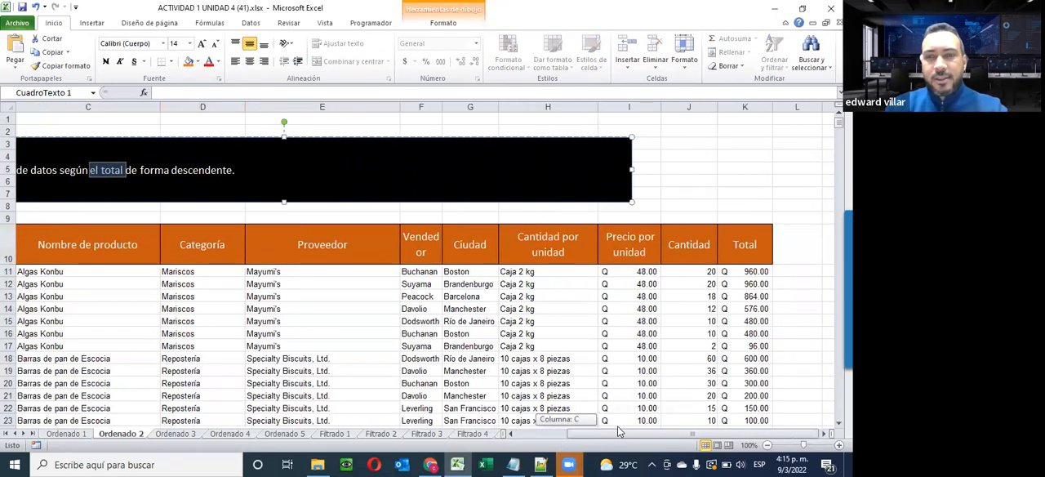
{"action": "left_click", "coordinate": [742, 272]}
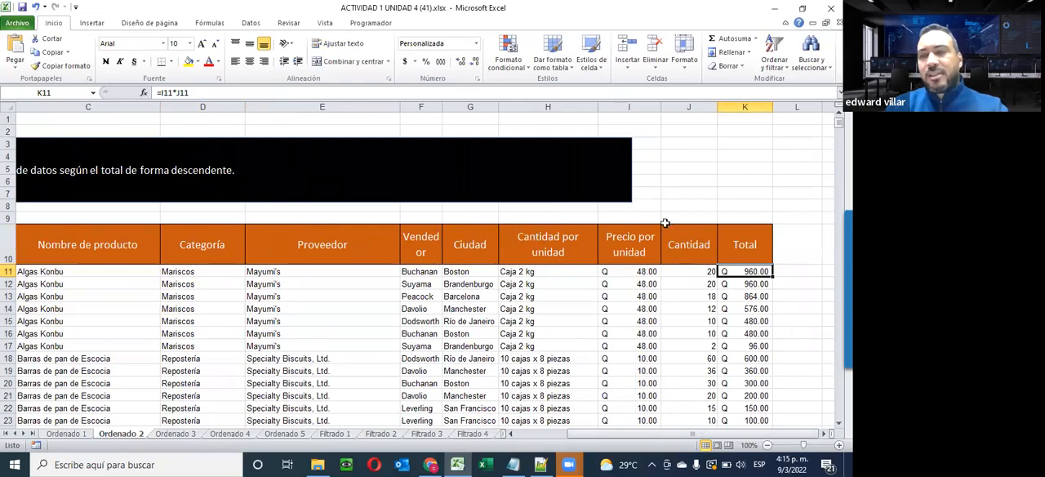
{"action": "left_click_drag", "start_coordinate": [747, 270], "coordinate": [750, 408]}
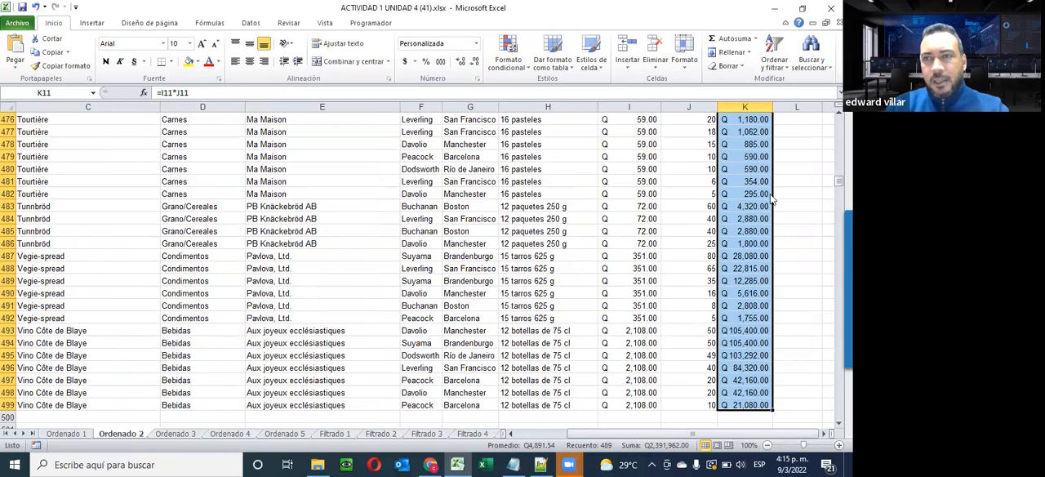
Sort the database by Total from largest to smallest, using Ampliar la selección to include the adjacent columns
{"action": "left_click", "coordinate": [774, 63]}
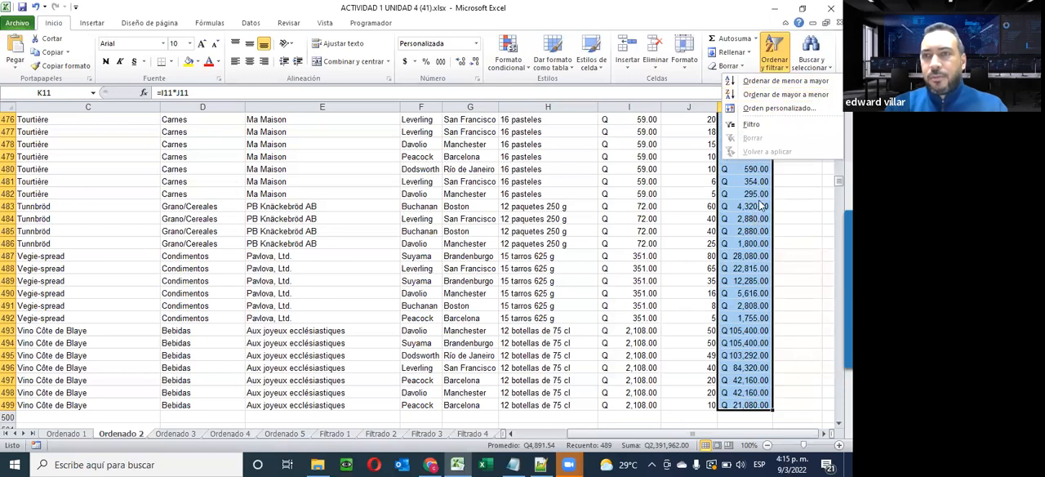
{"action": "left_click", "coordinate": [766, 95]}
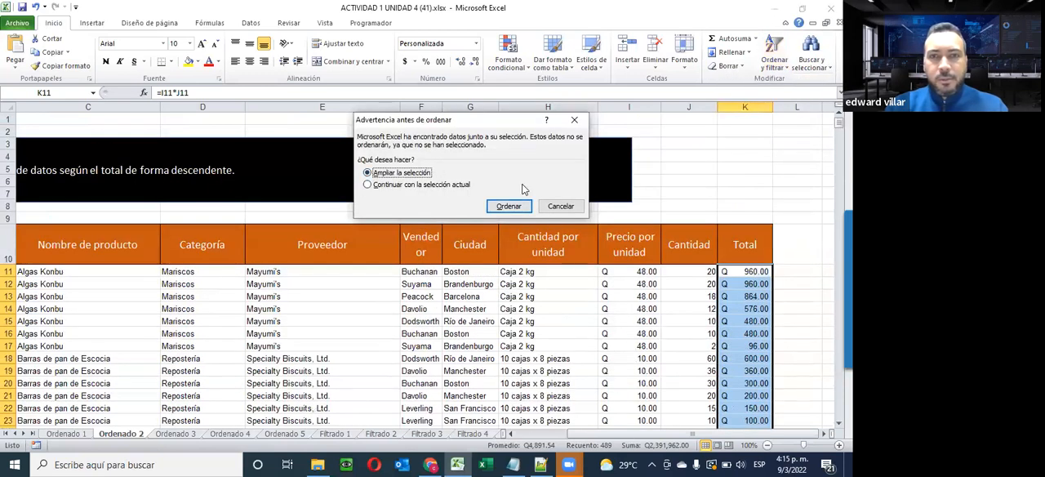
{"action": "left_click", "coordinate": [516, 207]}
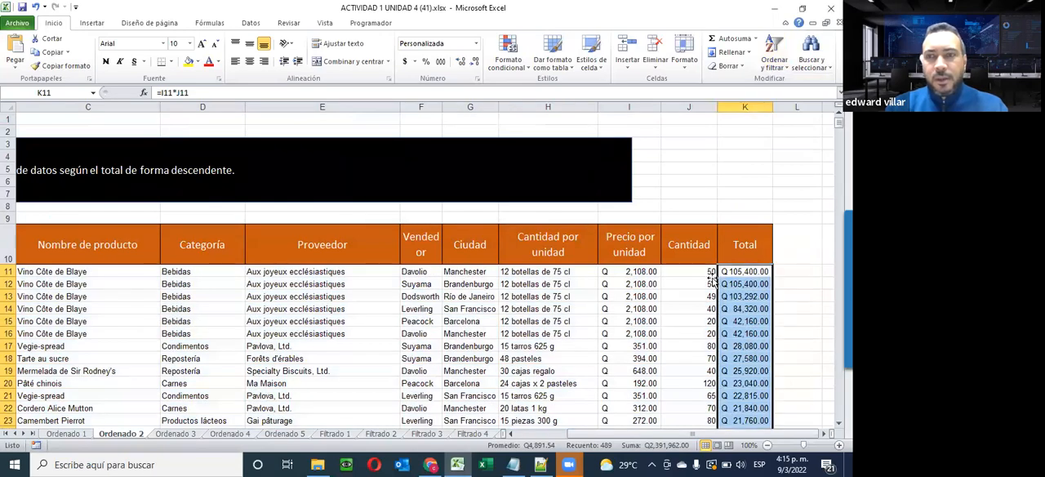
Check the descending order of the Total column down to the last record, and return to the start of the sheet
{"action": "scroll", "coordinate": [722, 295], "scroll_direction": "down", "scroll_amount": 8}
{"action": "scroll", "coordinate": [722, 296], "scroll_direction": "down", "scroll_amount": 13}
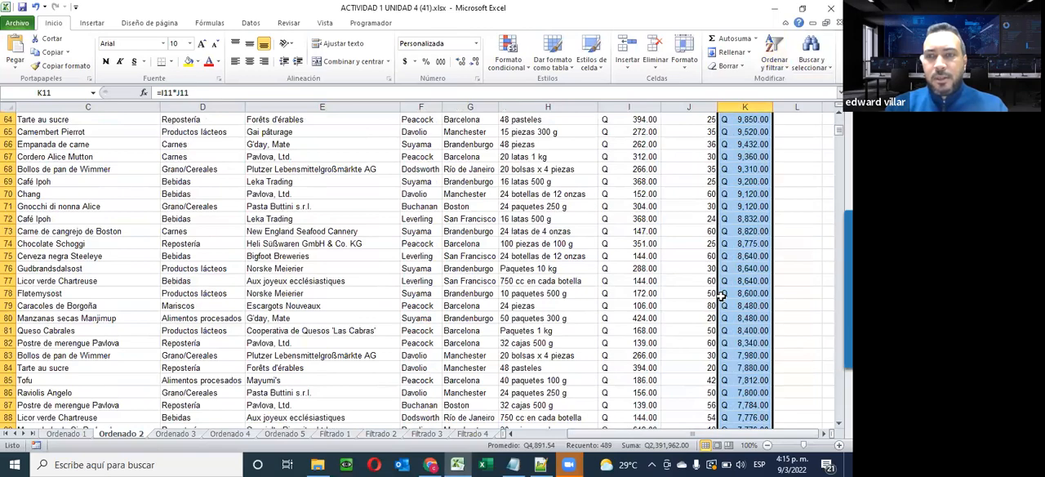
{"action": "scroll", "coordinate": [722, 295], "scroll_direction": "down", "scroll_amount": 20}
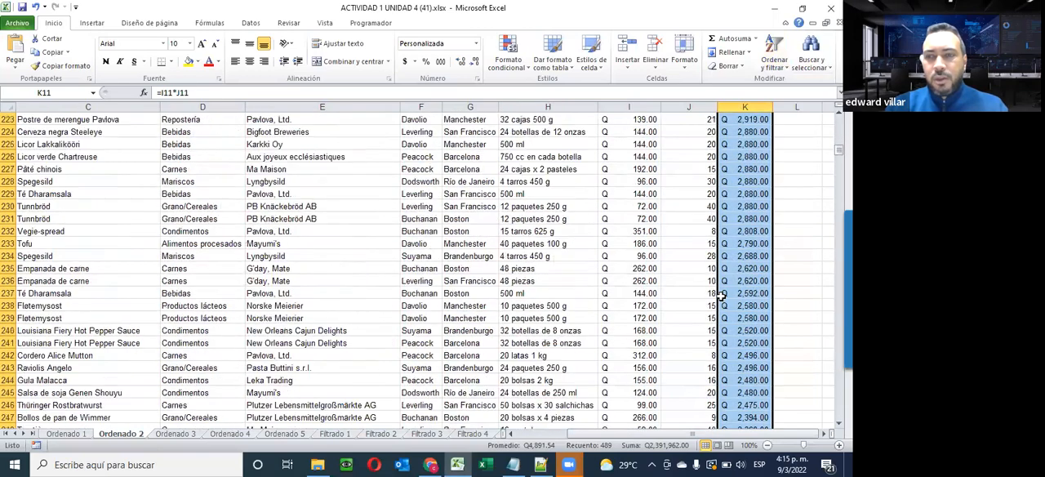
{"action": "scroll", "coordinate": [722, 296], "scroll_direction": "down", "scroll_amount": 12}
{"action": "mouse_move", "coordinate": [845, 245]}
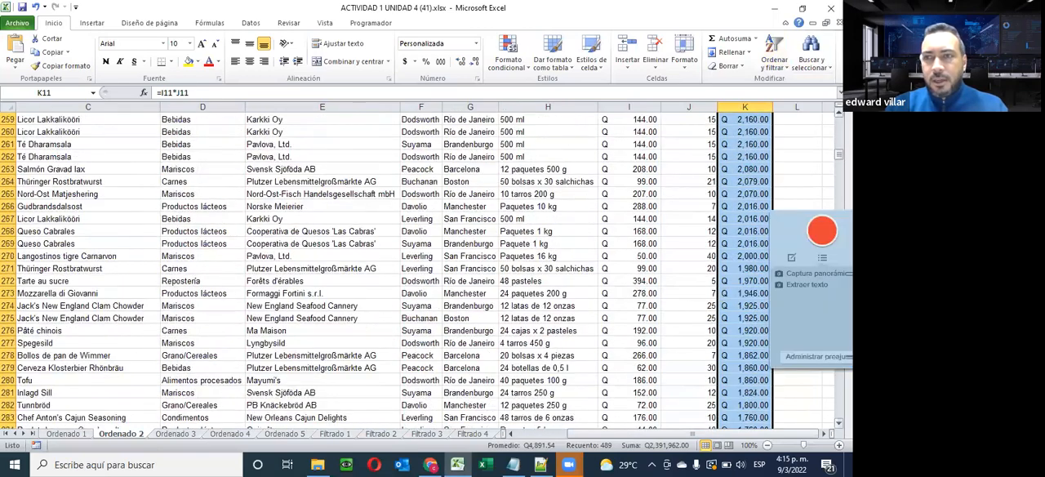
{"action": "left_click_drag", "start_coordinate": [838, 155], "coordinate": [839, 182]}
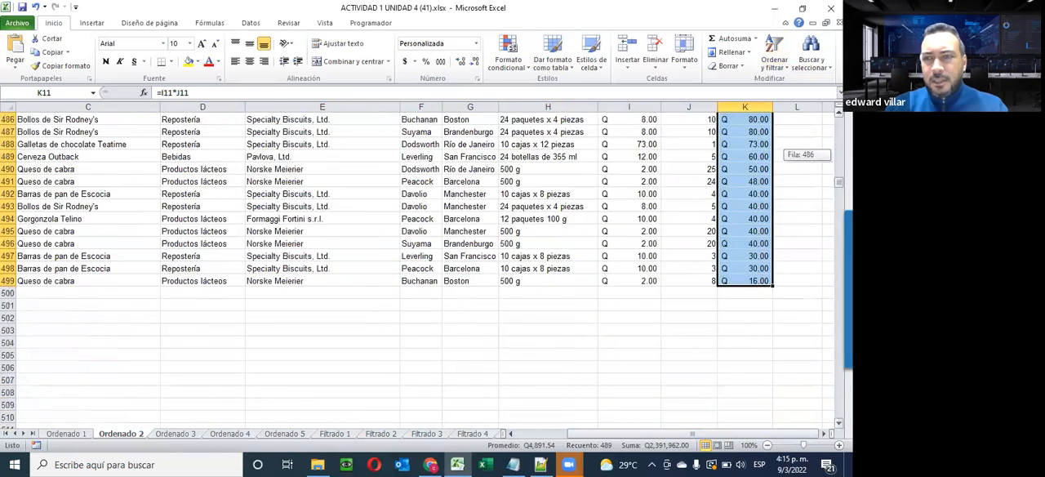
{"action": "left_click_drag", "start_coordinate": [745, 280], "coordinate": [27, 283]}
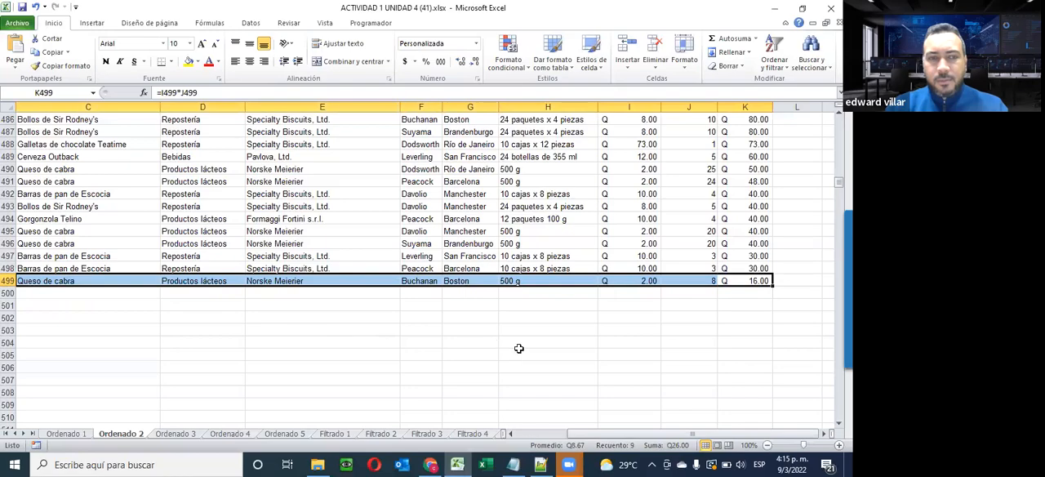
{"action": "scroll", "coordinate": [509, 343], "scroll_direction": "up", "scroll_amount": 4}
{"action": "scroll", "coordinate": [509, 343], "scroll_direction": "up", "scroll_amount": 20}
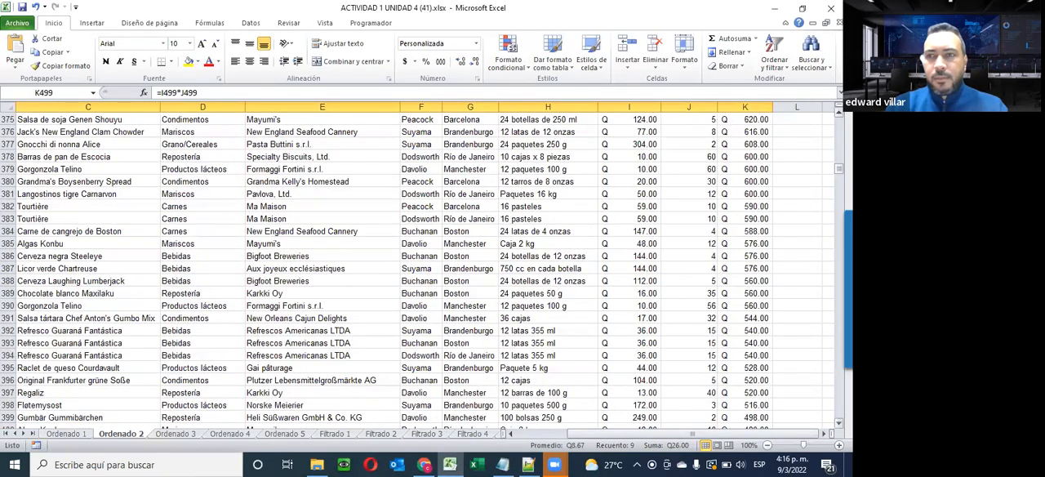
{"action": "left_click_drag", "start_coordinate": [839, 168], "coordinate": [839, 121]}
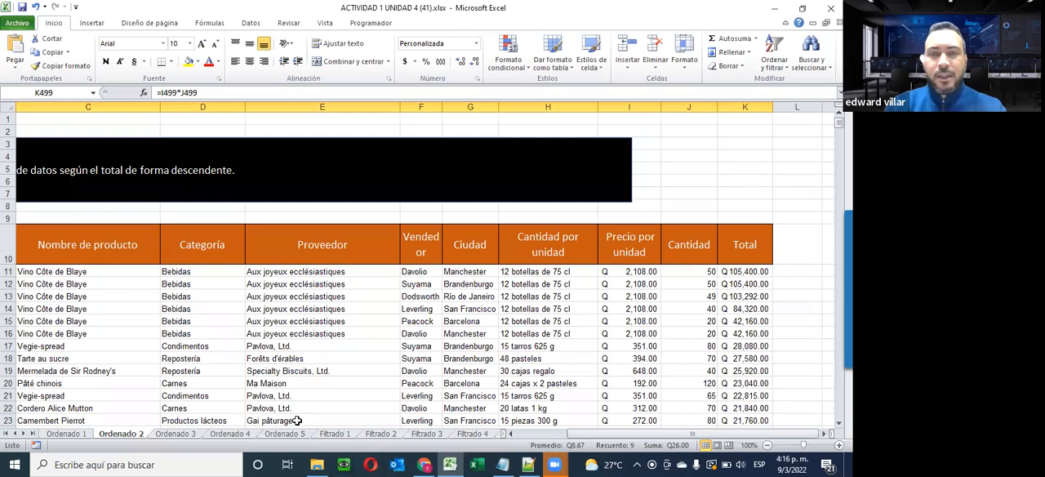
Examine the custom supplier order requested on the Ordenado 3 sheet and compare it with the suppliers in the product records
{"action": "left_click", "coordinate": [192, 434]}
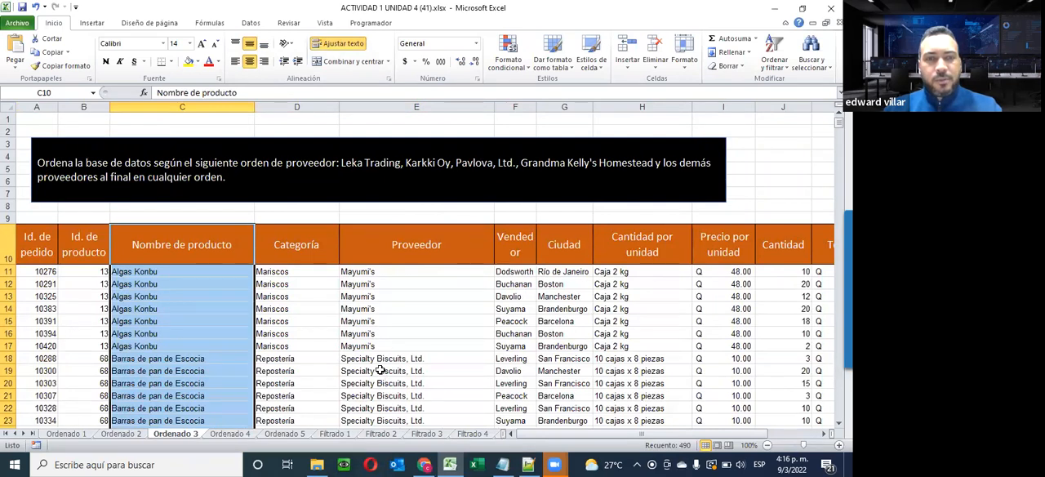
{"action": "left_click_drag", "start_coordinate": [340, 162], "coordinate": [401, 163]}
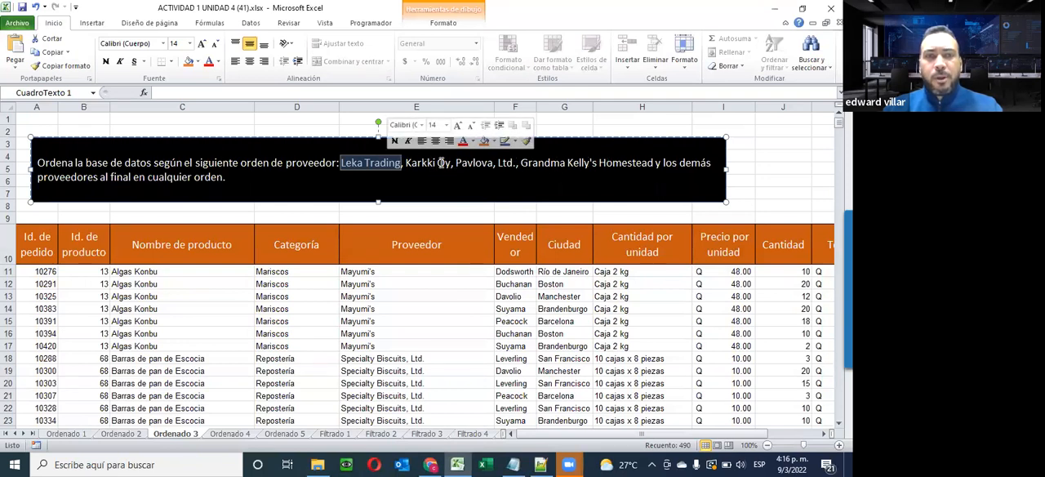
{"action": "scroll", "coordinate": [416, 254], "scroll_direction": "down", "scroll_amount": 11}
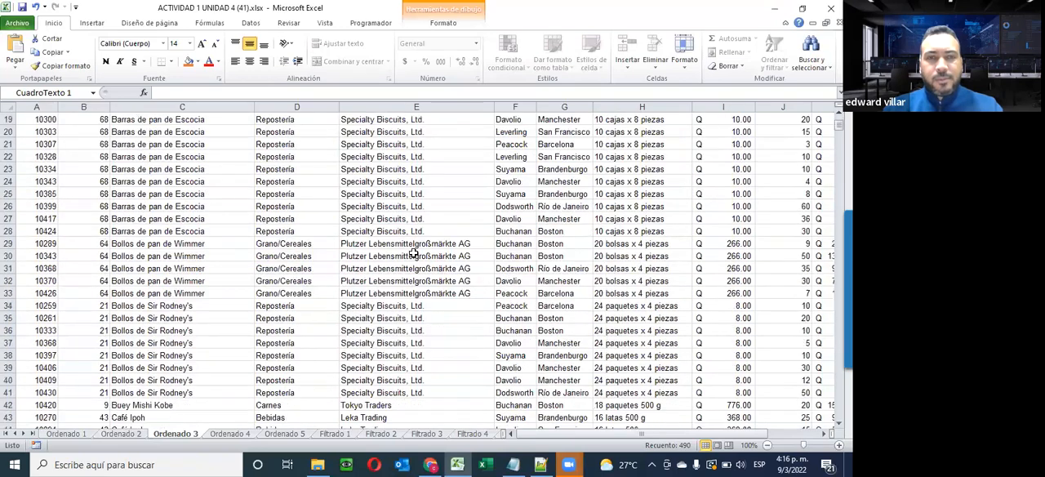
{"action": "scroll", "coordinate": [384, 266], "scroll_direction": "down", "scroll_amount": 3}
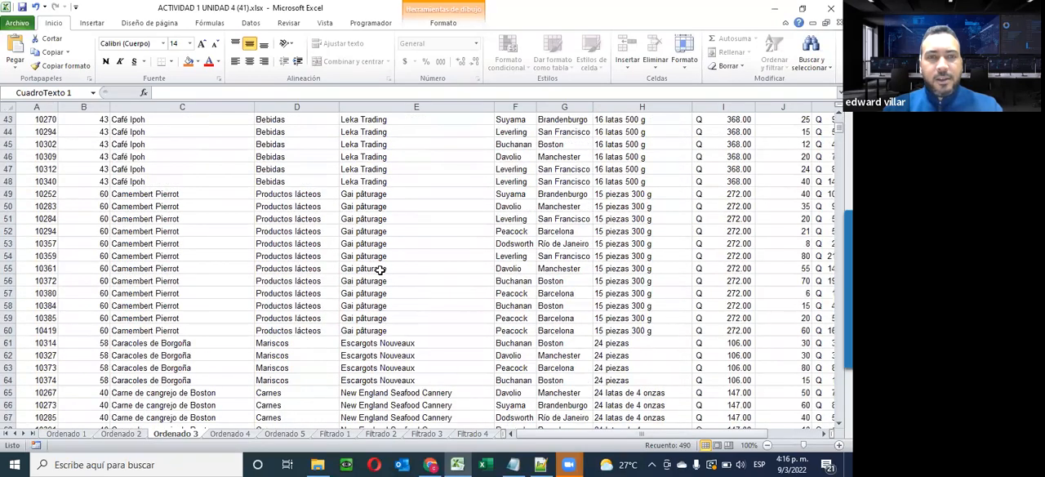
{"action": "scroll", "coordinate": [381, 271], "scroll_direction": "up", "scroll_amount": 4}
{"action": "scroll", "coordinate": [366, 285], "scroll_direction": "up", "scroll_amount": 10}
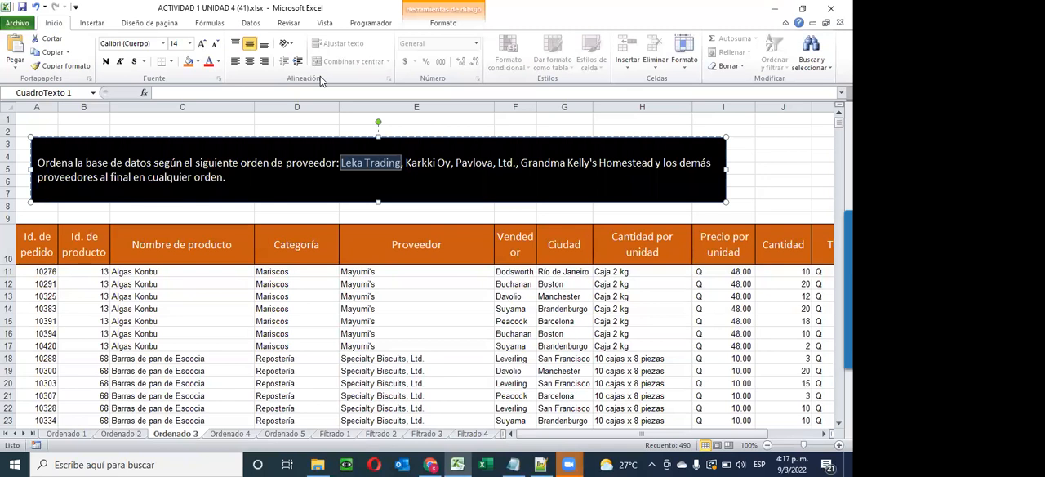
Close the workbook ACTIVIDAD 1 UNIDAD 4 (41).xlsx without saving the changes
{"action": "left_click", "coordinate": [236, 122]}
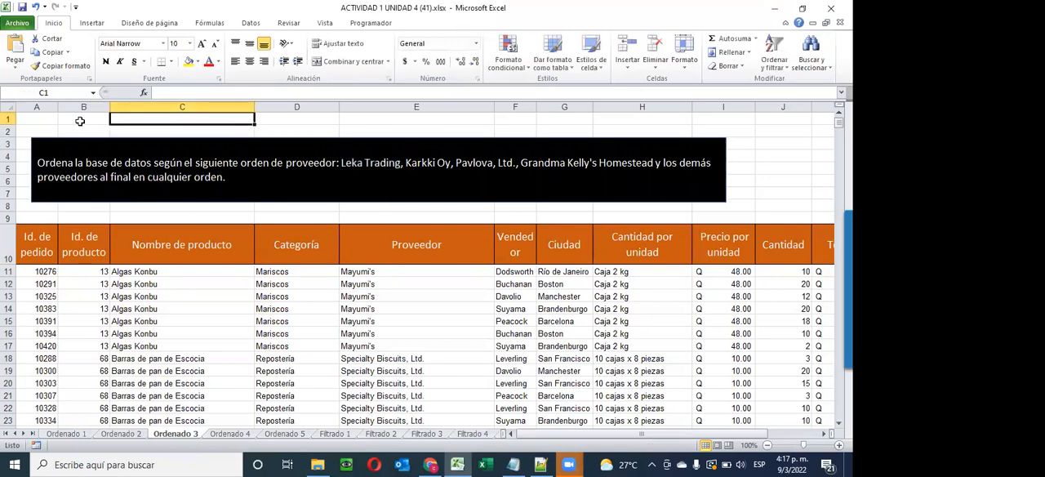
{"action": "left_click", "coordinate": [29, 24]}
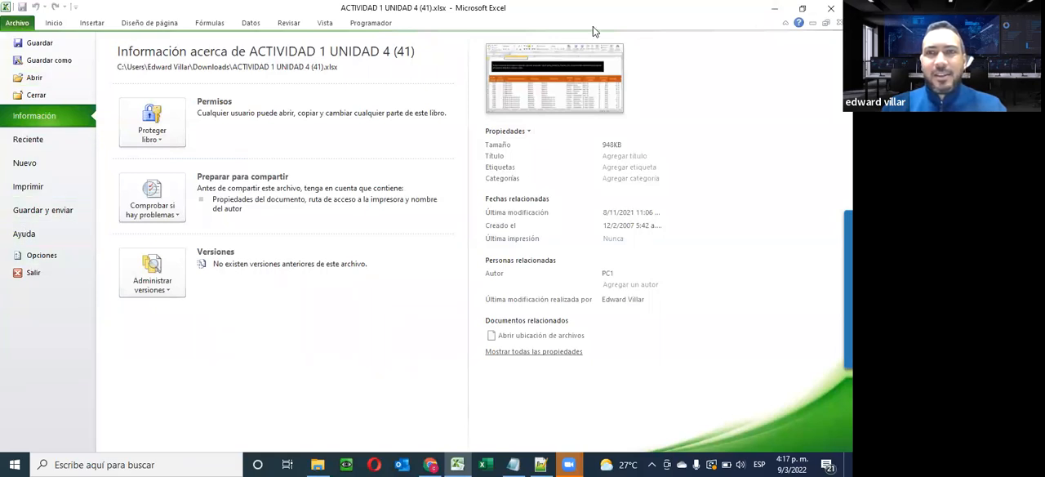
{"action": "key", "text": "Escape"}
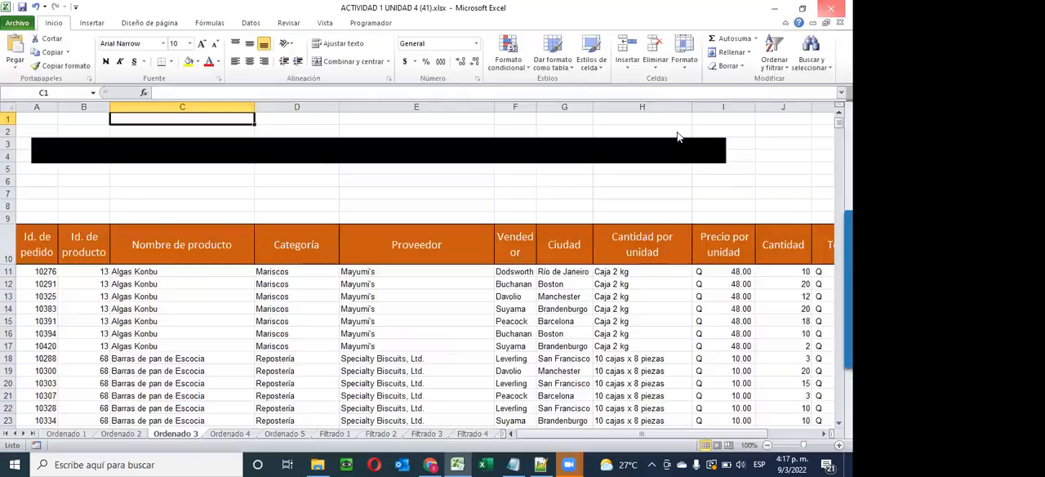
{"action": "left_click", "coordinate": [417, 251]}
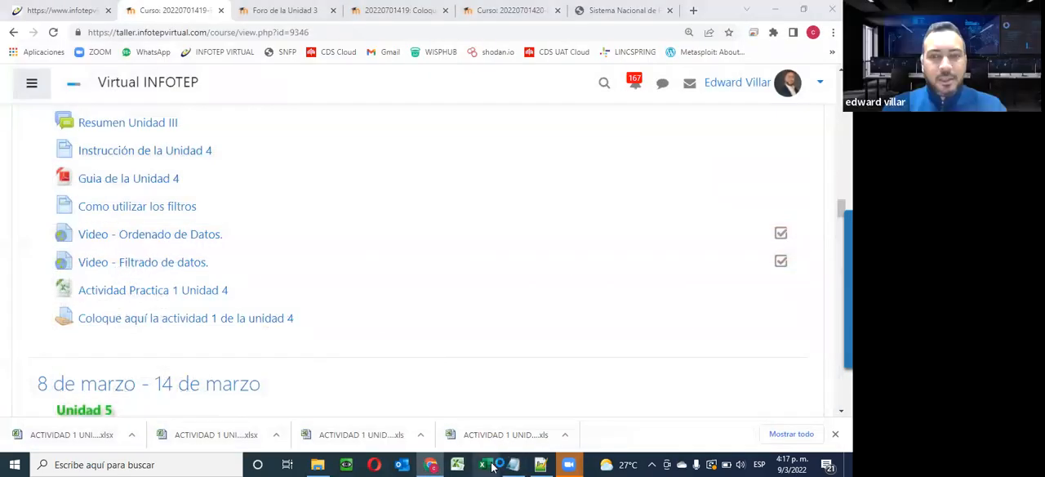
Start the newer Excel version with a blank workbook and maximize its window
{"action": "left_click", "coordinate": [492, 464]}
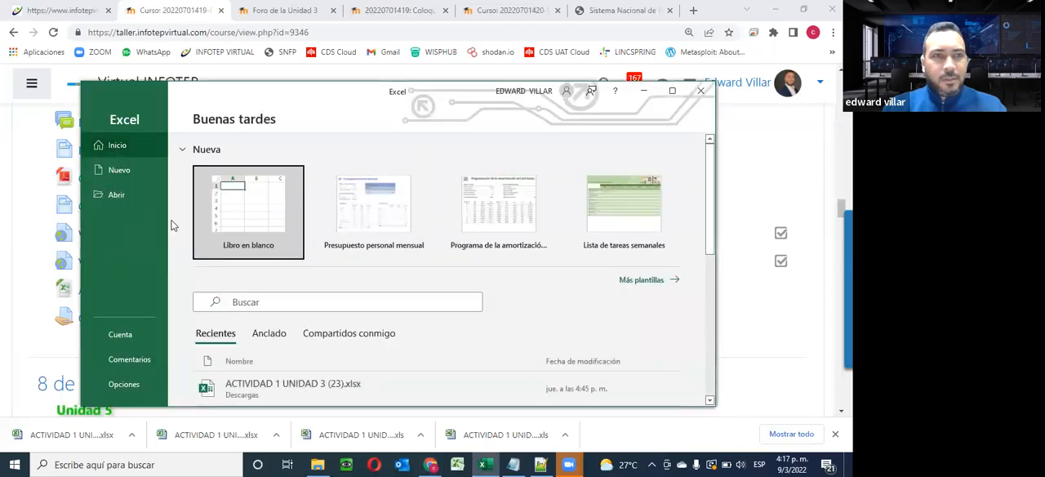
{"action": "left_click", "coordinate": [231, 212]}
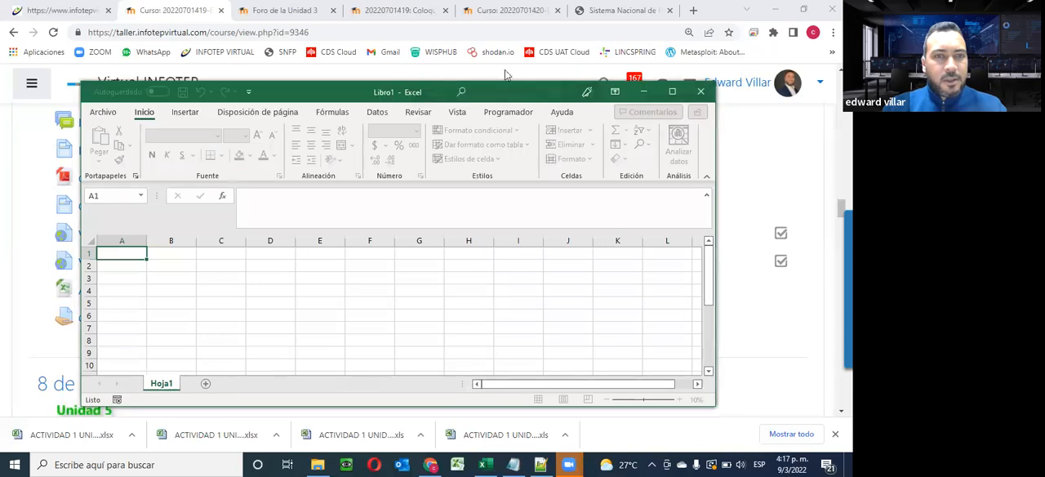
{"action": "left_click", "coordinate": [103, 114]}
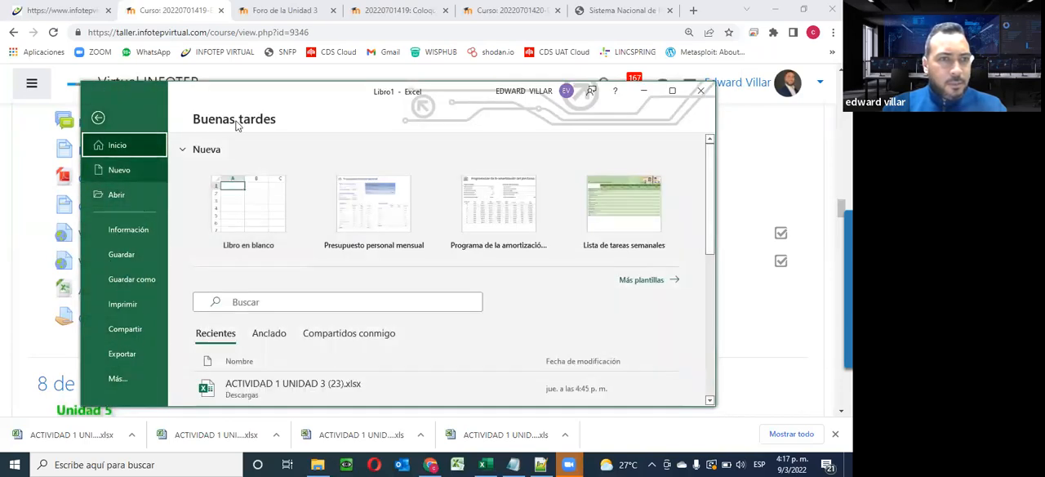
{"action": "double_click", "coordinate": [296, 91]}
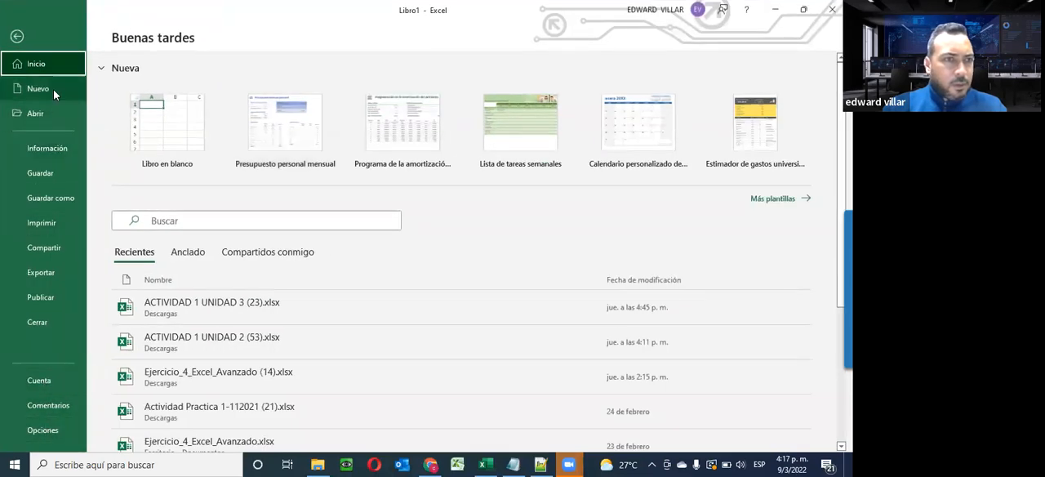
Make Inglés [English] the preferred Office display language, ahead of Español, in the Excel options
{"action": "left_click", "coordinate": [45, 431]}
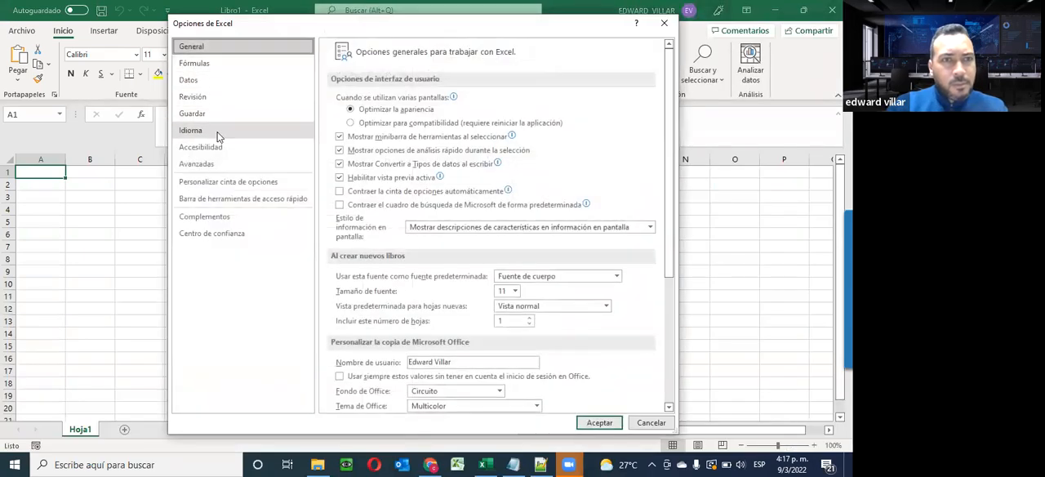
{"action": "left_click", "coordinate": [217, 131]}
{"action": "left_click", "coordinate": [398, 122]}
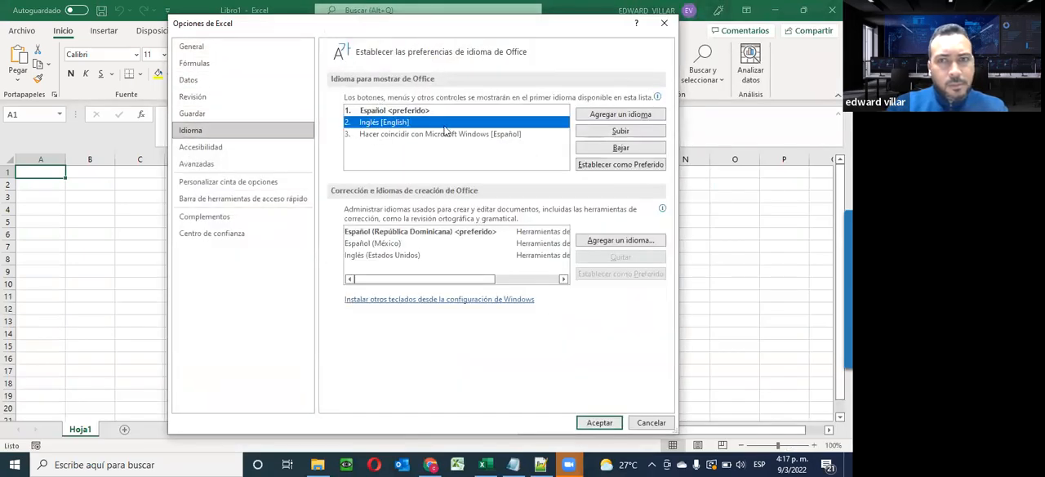
{"action": "left_click", "coordinate": [599, 133]}
{"action": "left_click", "coordinate": [600, 423]}
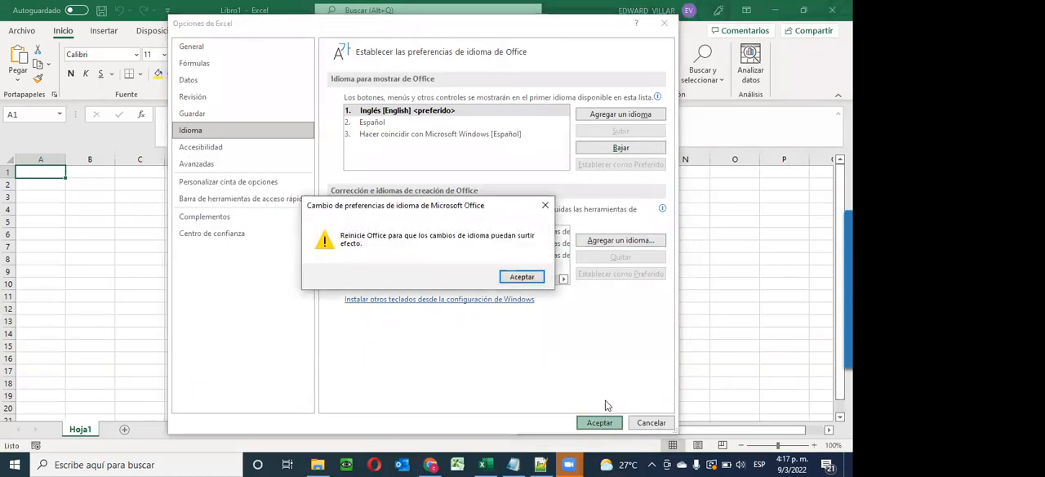
{"action": "left_click", "coordinate": [518, 277]}
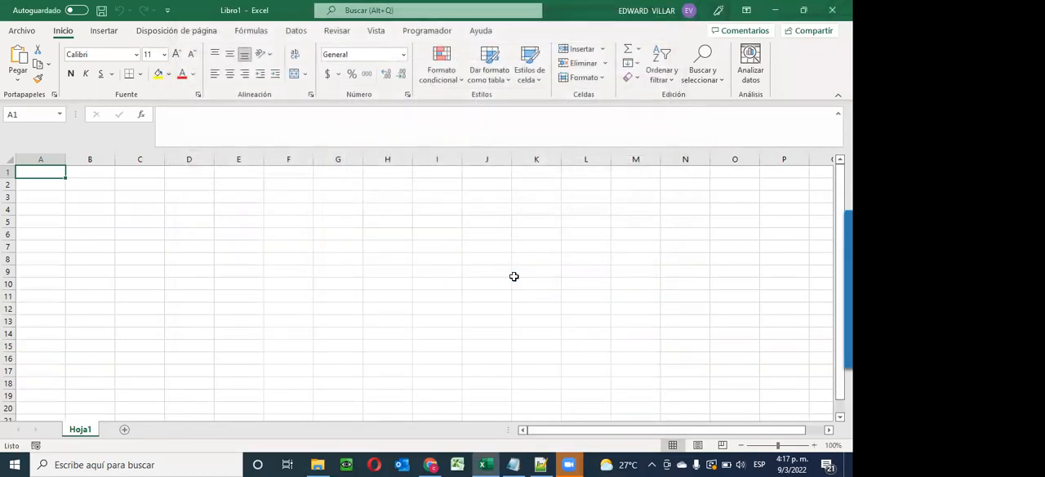
Restart Excel to apply the display language change, and create a blank workbook
{"action": "left_click", "coordinate": [831, 10]}
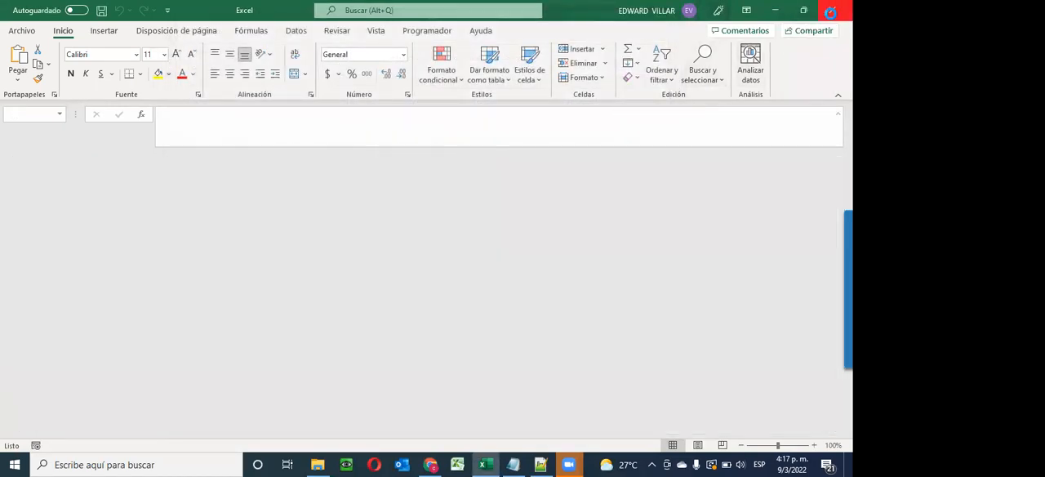
{"action": "left_click", "coordinate": [487, 465]}
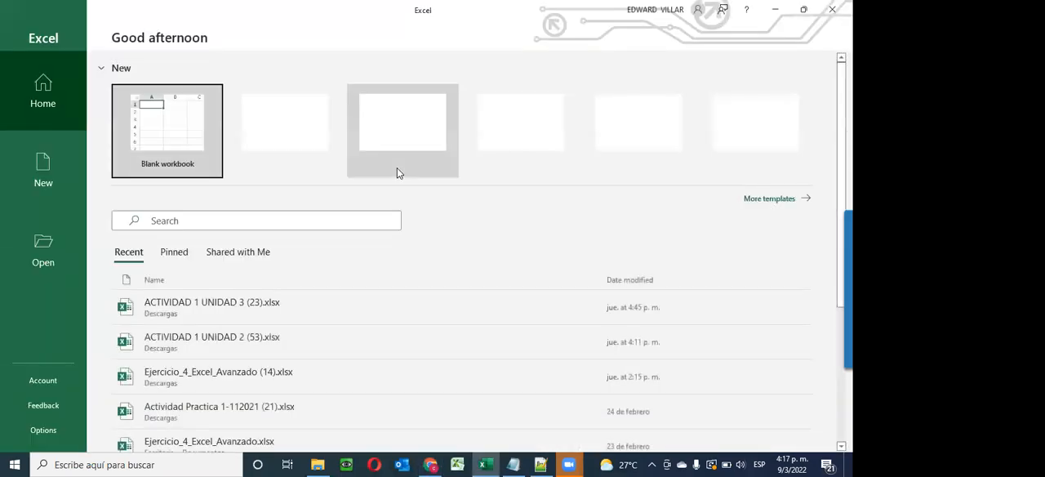
{"action": "left_click", "coordinate": [172, 127]}
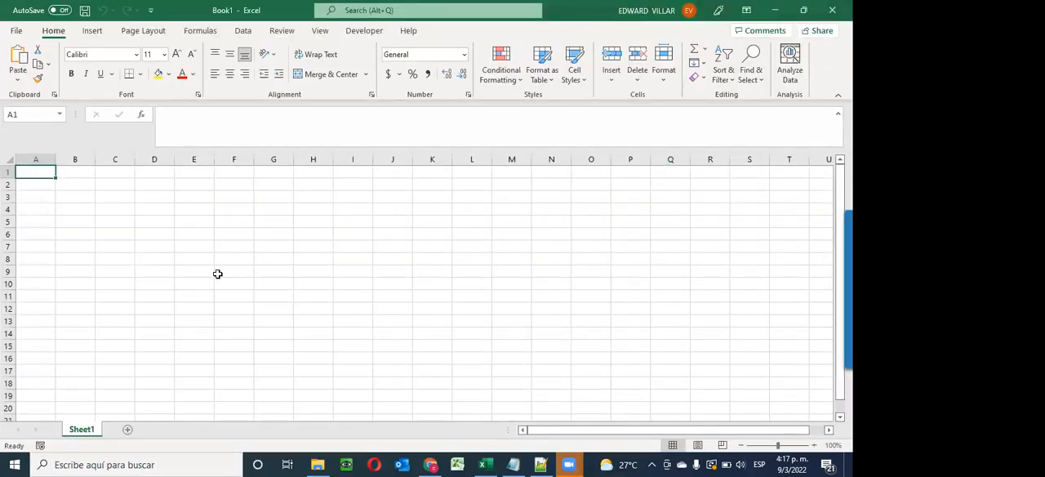
Open ACTIVIDAD 1 UNIDAD 4 (41).xlsx from the Descargas folder, listing the newest files first, and enable editing
{"action": "left_click", "coordinate": [24, 27]}
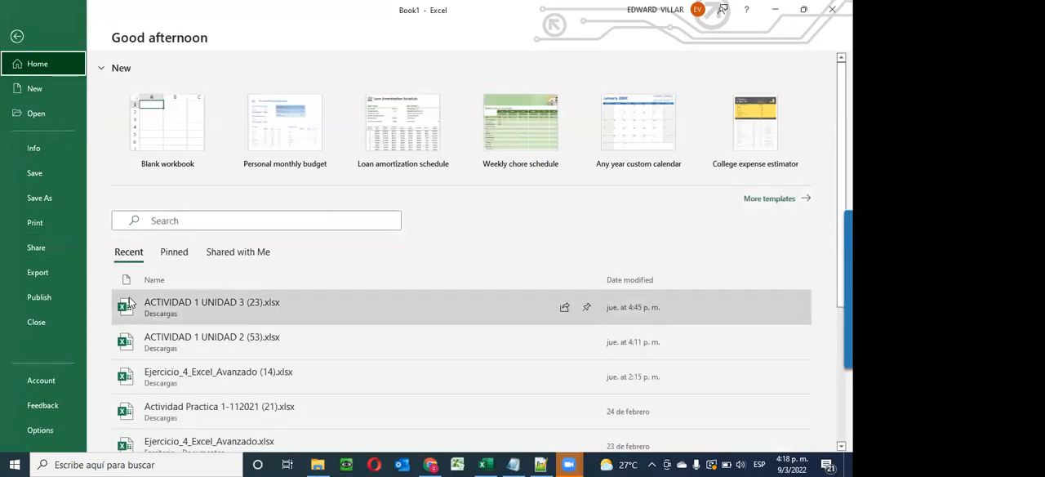
{"action": "left_click", "coordinate": [36, 114]}
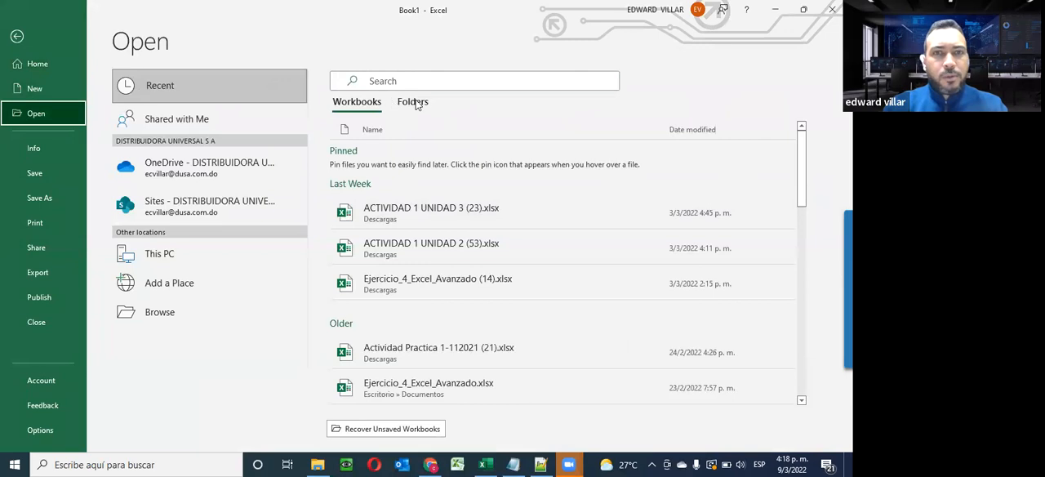
{"action": "left_click", "coordinate": [413, 101]}
{"action": "left_click", "coordinate": [378, 186]}
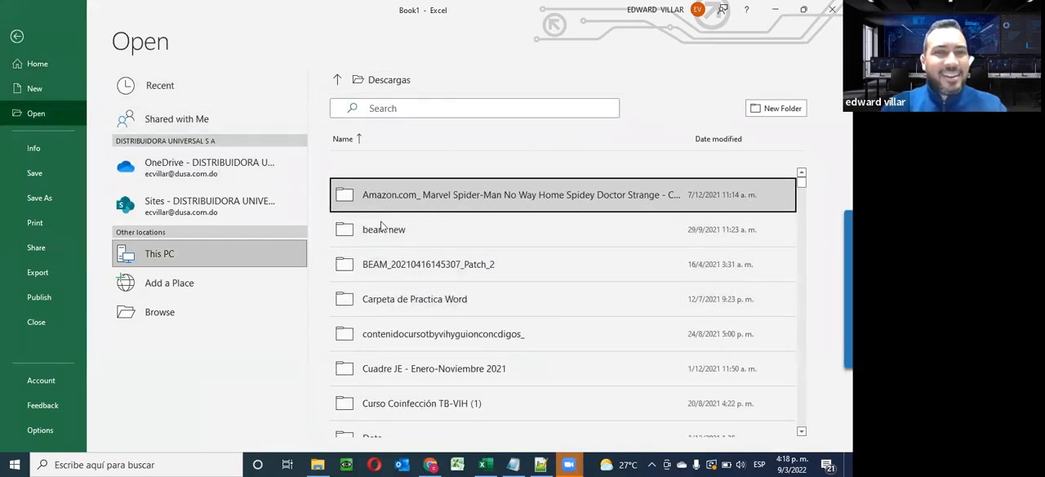
{"action": "scroll", "coordinate": [383, 229], "scroll_direction": "down", "scroll_amount": 2}
{"action": "scroll", "coordinate": [564, 190], "scroll_direction": "up", "scroll_amount": 2}
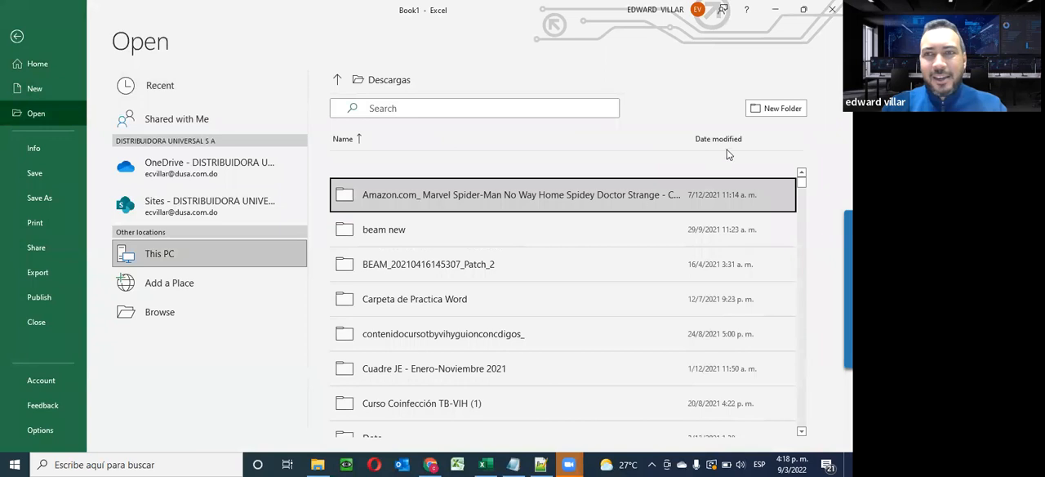
{"action": "left_click", "coordinate": [693, 139]}
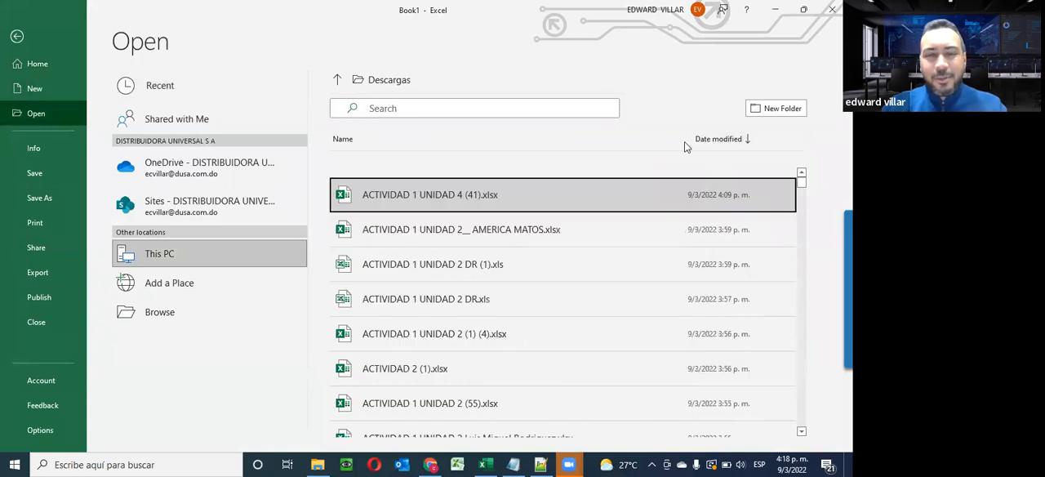
{"action": "left_click", "coordinate": [446, 194]}
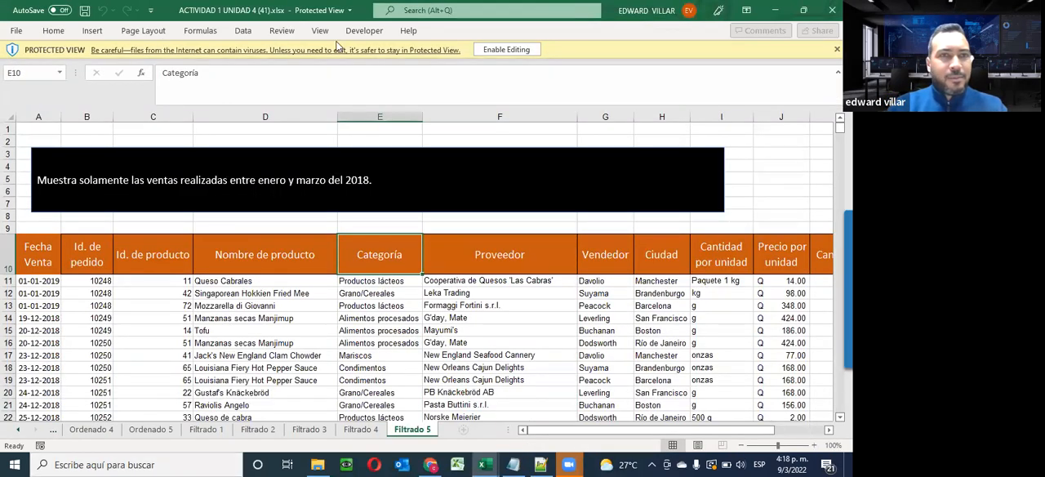
{"action": "left_click", "coordinate": [504, 49]}
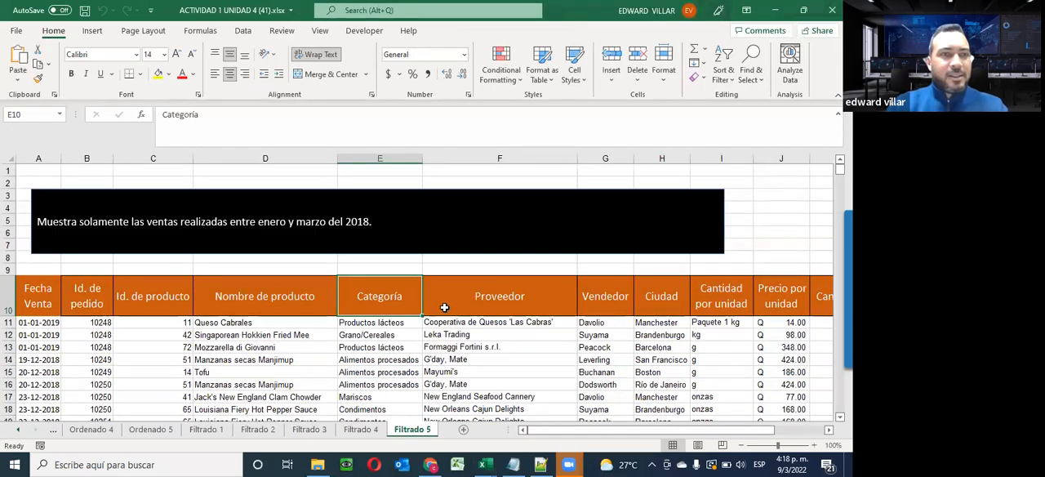
Go to the Ordenado 1 sheet and highlight the sort order and the sort field in its instruction box
{"action": "left_click", "coordinate": [92, 429]}
{"action": "left_click", "coordinate": [18, 432]}
{"action": "left_click", "coordinate": [18, 433]}
{"action": "left_click", "coordinate": [18, 433]}
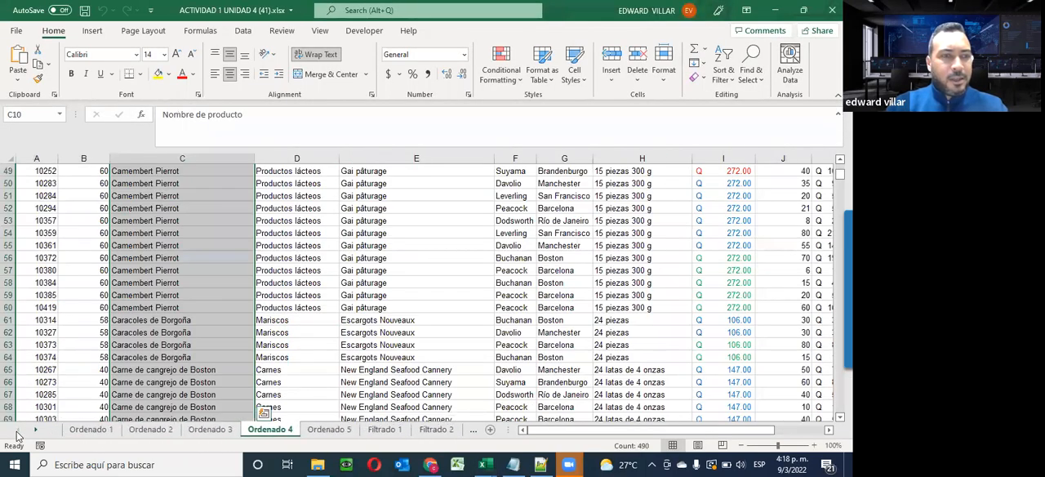
{"action": "left_click", "coordinate": [94, 432]}
{"action": "scroll", "coordinate": [507, 275], "scroll_direction": "up", "scroll_amount": 3}
{"action": "scroll", "coordinate": [506, 276], "scroll_direction": "down", "scroll_amount": 2}
{"action": "scroll", "coordinate": [506, 275], "scroll_direction": "up", "scroll_amount": 2}
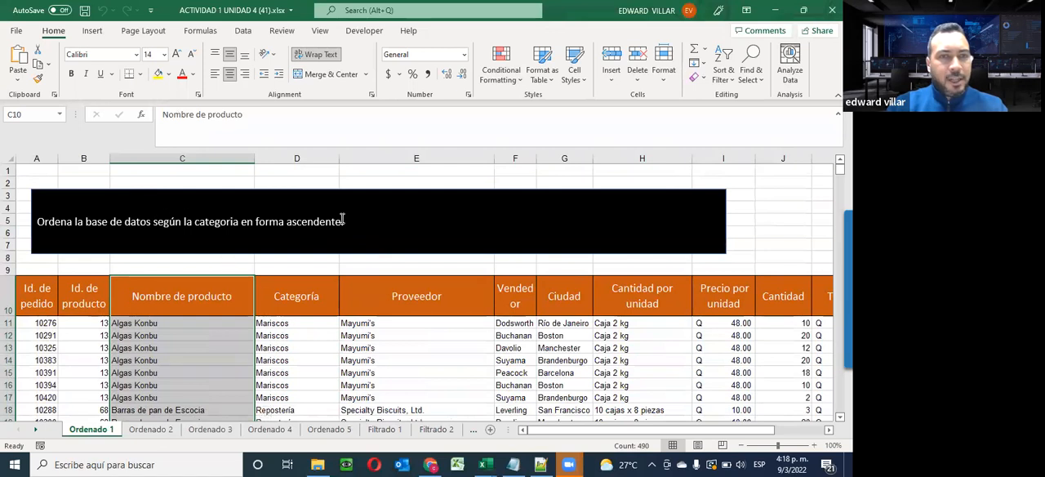
{"action": "left_click_drag", "start_coordinate": [258, 221], "coordinate": [345, 221]}
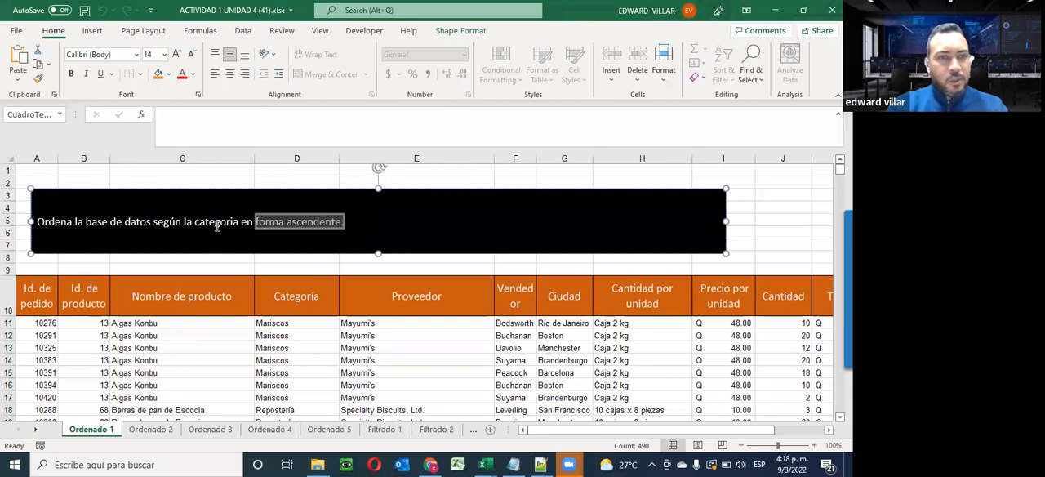
{"action": "left_click_drag", "start_coordinate": [193, 225], "coordinate": [238, 230]}
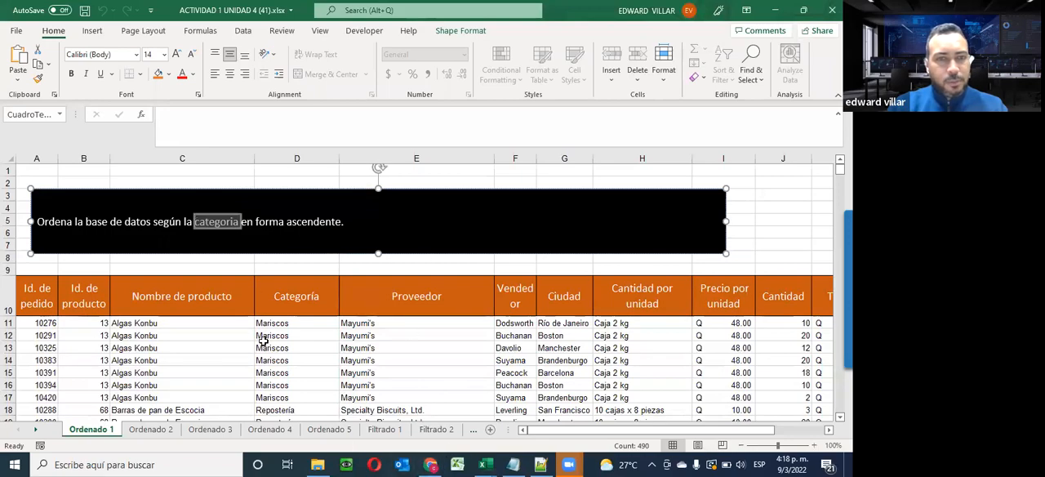
Sort the Ordenado 1 database by Categoría from A to Z, expanding the selection D11:D499, and review the sorted rows
{"action": "left_click_drag", "start_coordinate": [279, 324], "coordinate": [331, 411]}
{"action": "left_click_drag", "start_coordinate": [265, 462], "coordinate": [288, 386]}
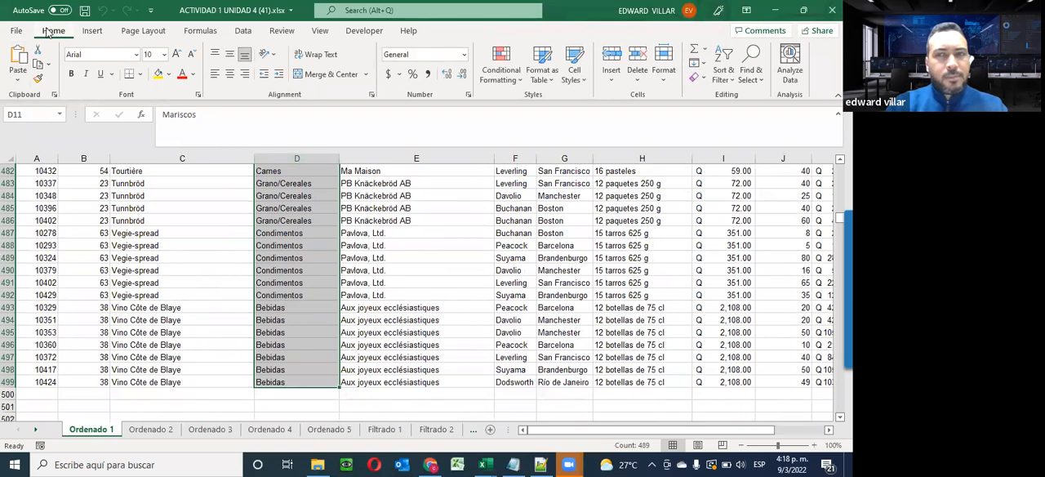
{"action": "left_click", "coordinate": [723, 81]}
{"action": "scroll", "coordinate": [553, 211], "scroll_direction": "up", "scroll_amount": 8}
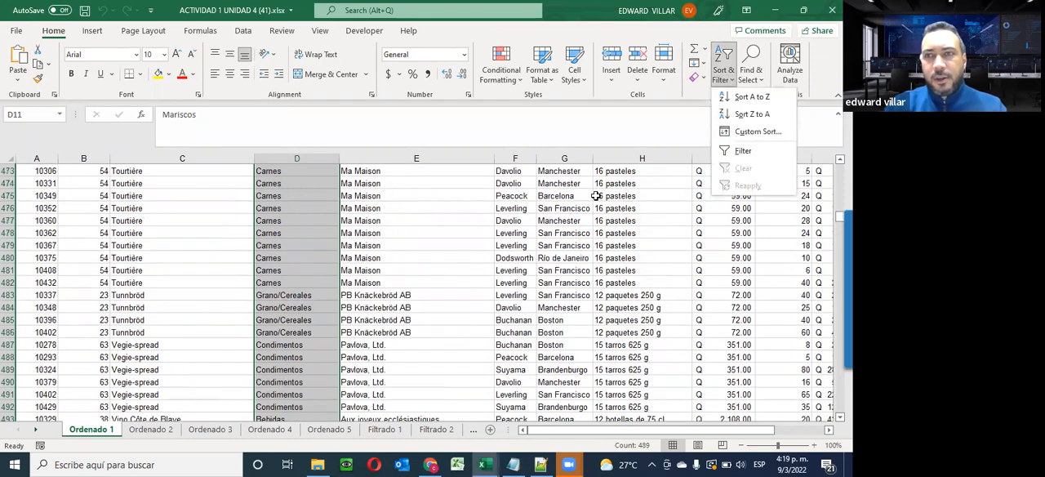
{"action": "scroll", "coordinate": [416, 294], "scroll_direction": "up", "scroll_amount": 20}
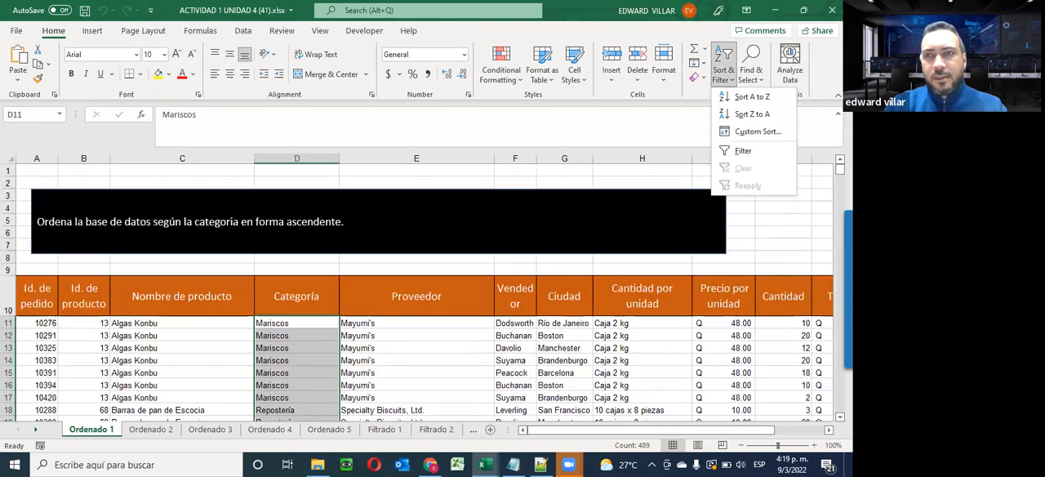
{"action": "left_click", "coordinate": [746, 104]}
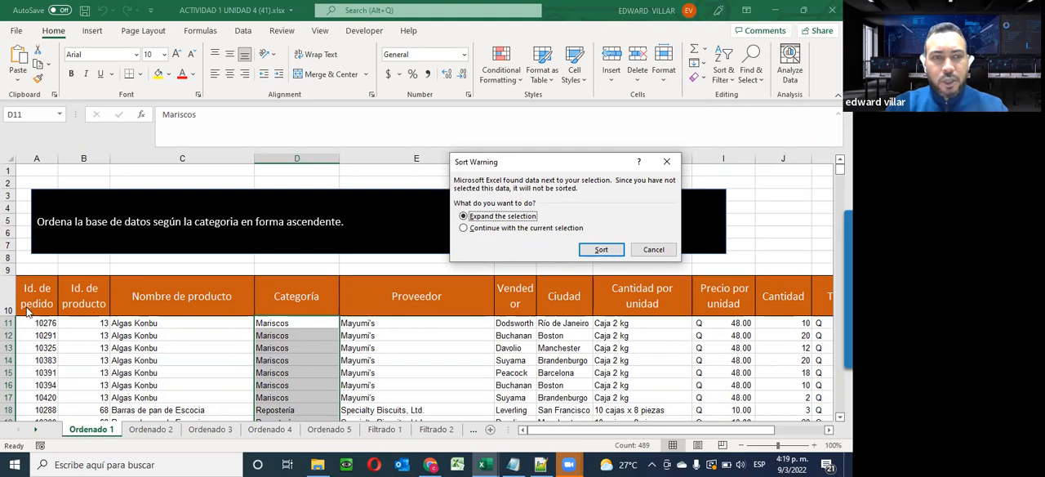
{"action": "left_click", "coordinate": [600, 250]}
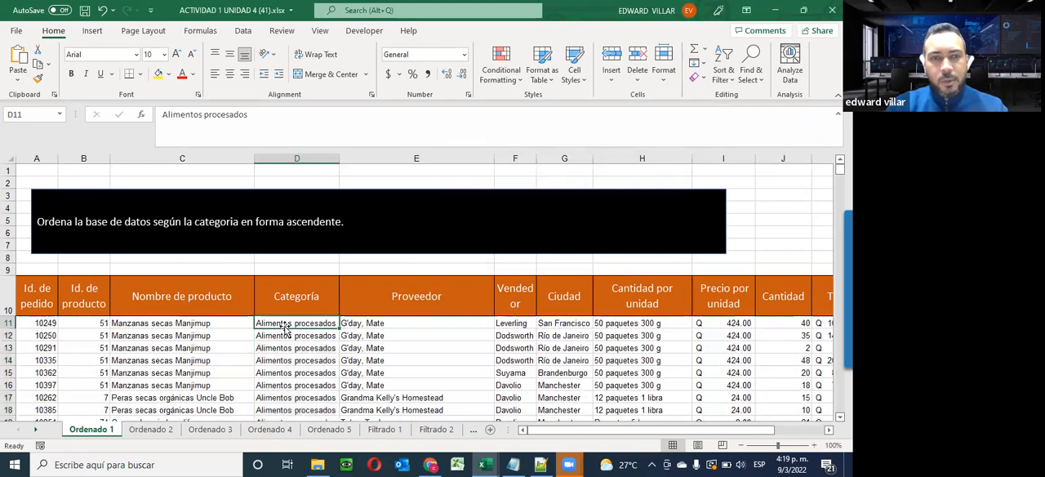
{"action": "scroll", "coordinate": [285, 329], "scroll_direction": "down", "scroll_amount": 20}
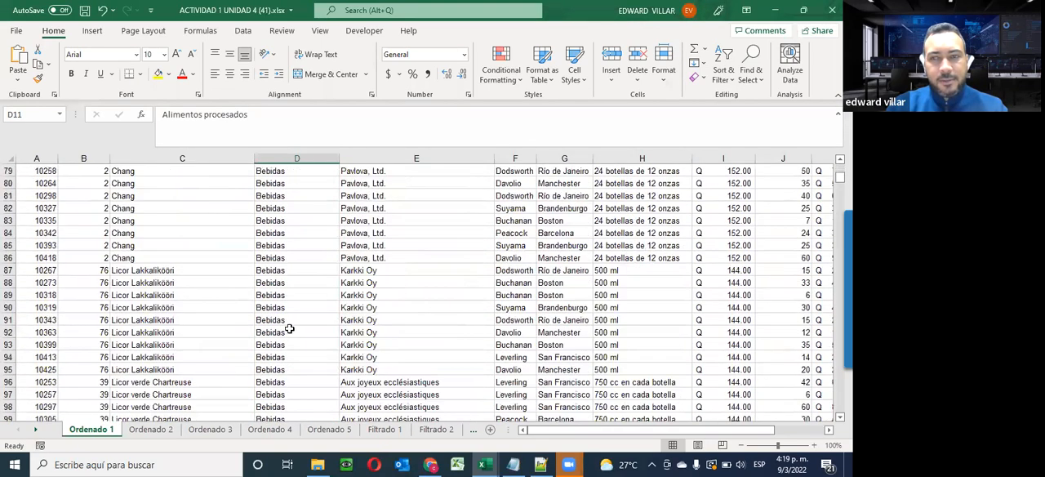
{"action": "scroll", "coordinate": [290, 329], "scroll_direction": "down", "scroll_amount": 4}
{"action": "mouse_move", "coordinate": [841, 178]}
{"action": "left_mouse_down"}
{"action": "mouse_move", "coordinate": [841, 209]}
{"action": "mouse_move", "coordinate": [840, 167]}
{"action": "left_mouse_up"}
Read the Ordenado 2 instruction and select the Total values from K11 to K499
{"action": "left_click", "coordinate": [150, 430]}
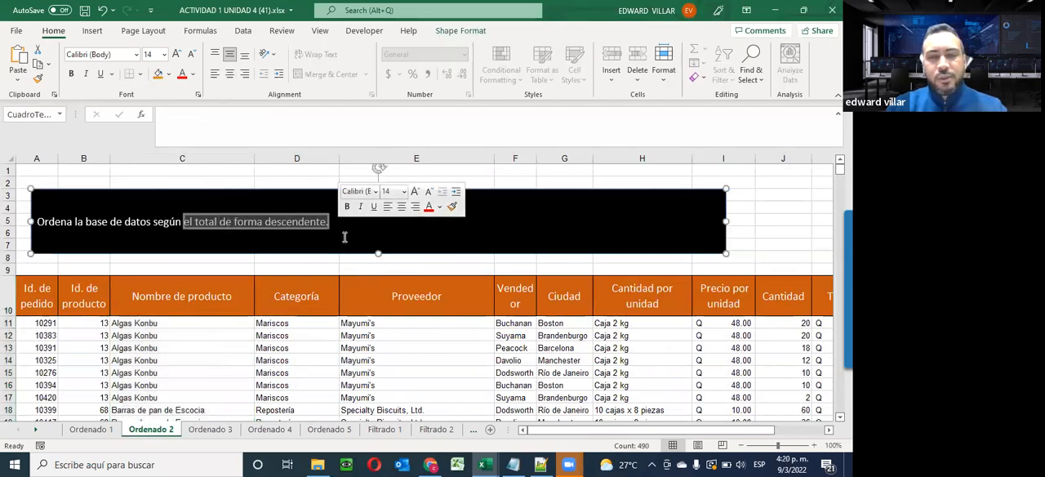
{"action": "left_click_drag", "start_coordinate": [629, 430], "coordinate": [679, 430]}
{"action": "left_click_drag", "start_coordinate": [749, 320], "coordinate": [739, 396]}
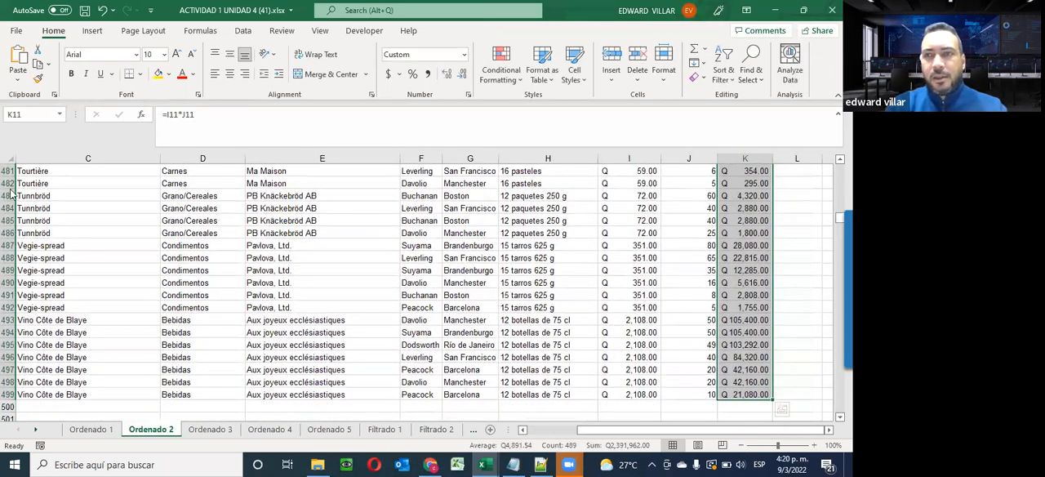
{"action": "left_click", "coordinate": [760, 78]}
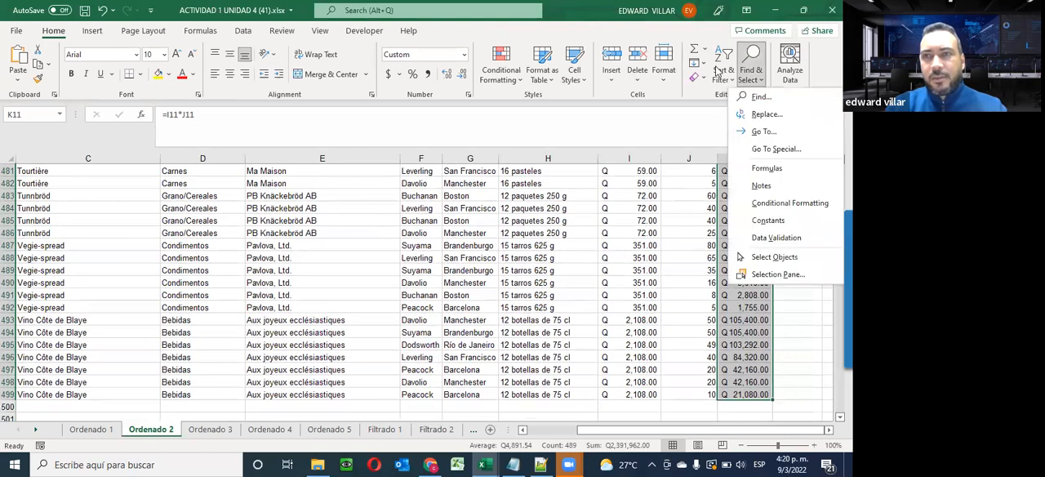
{"action": "left_click", "coordinate": [722, 77]}
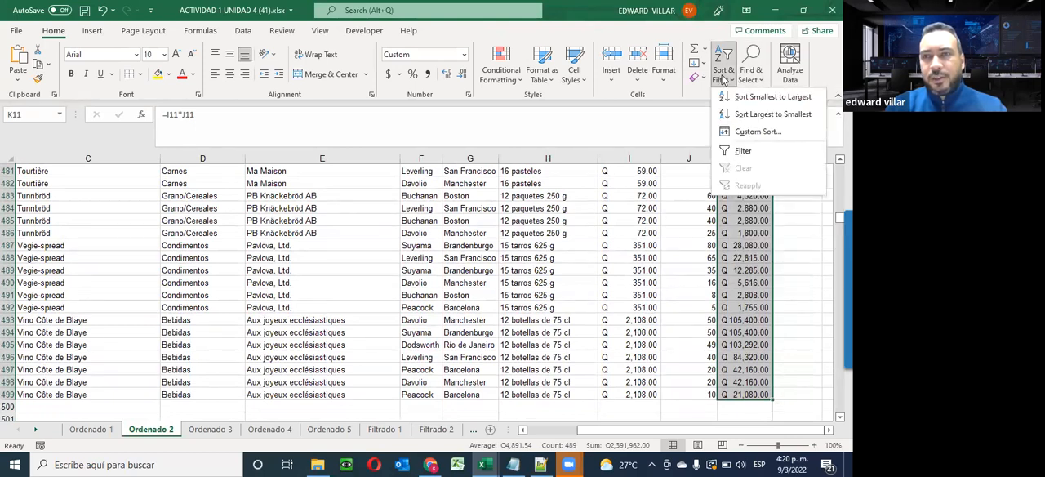
{"action": "left_click", "coordinate": [780, 115]}
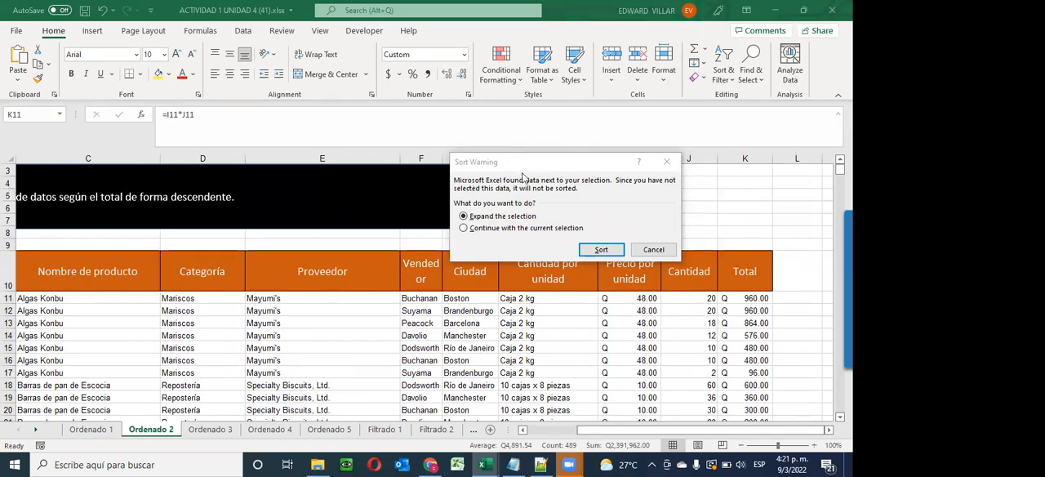
{"action": "left_click", "coordinate": [653, 249]}
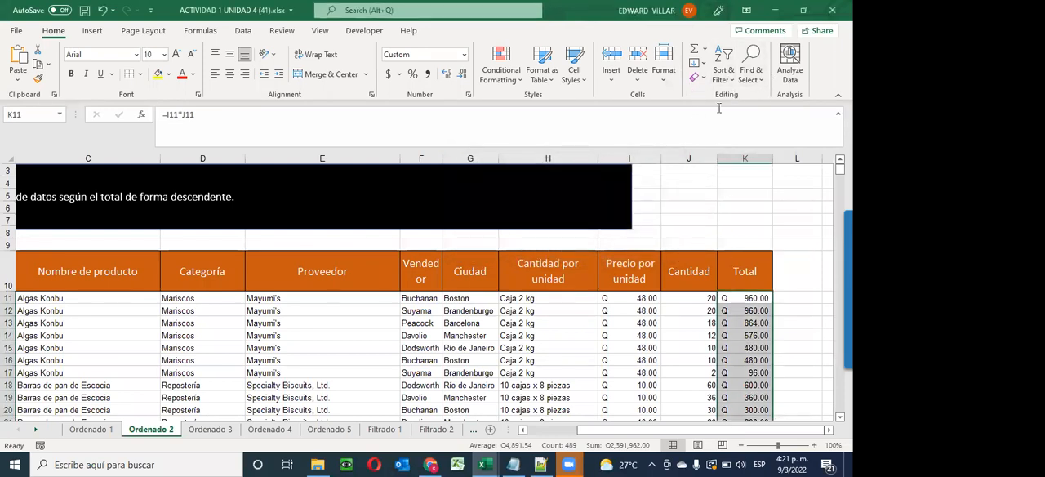
Sort the Ordenado 2 database by Total from largest to smallest, expanding the selection, and review the sorted rows
{"action": "left_click", "coordinate": [722, 80]}
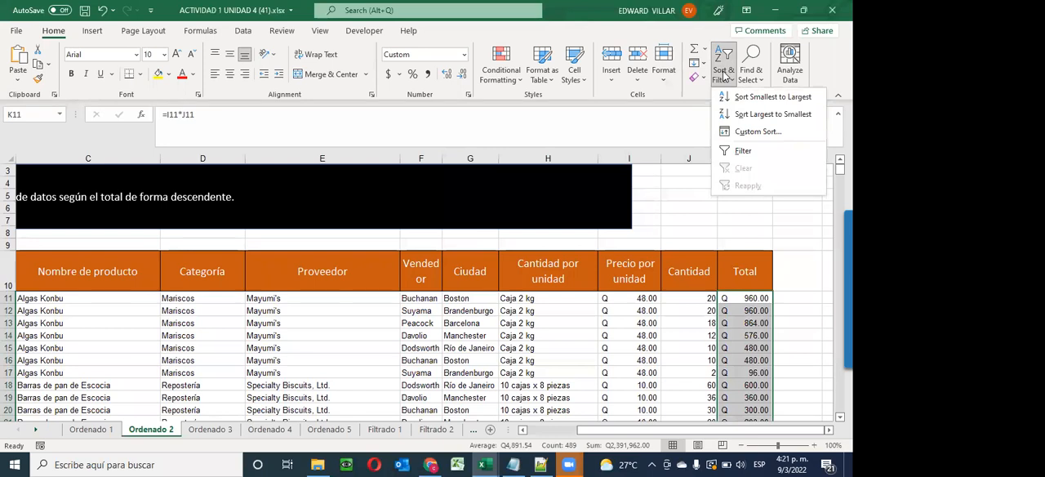
{"action": "left_click", "coordinate": [790, 116]}
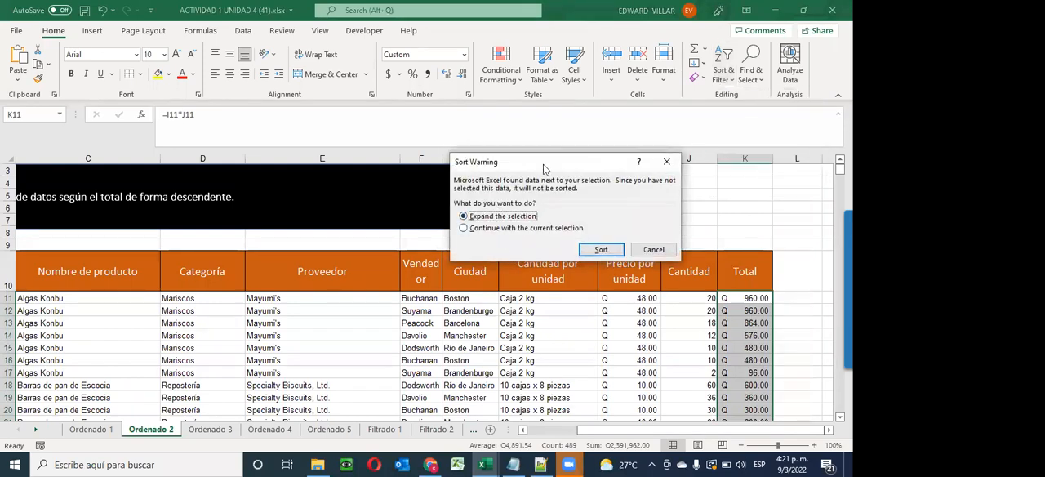
{"action": "left_click", "coordinate": [609, 253]}
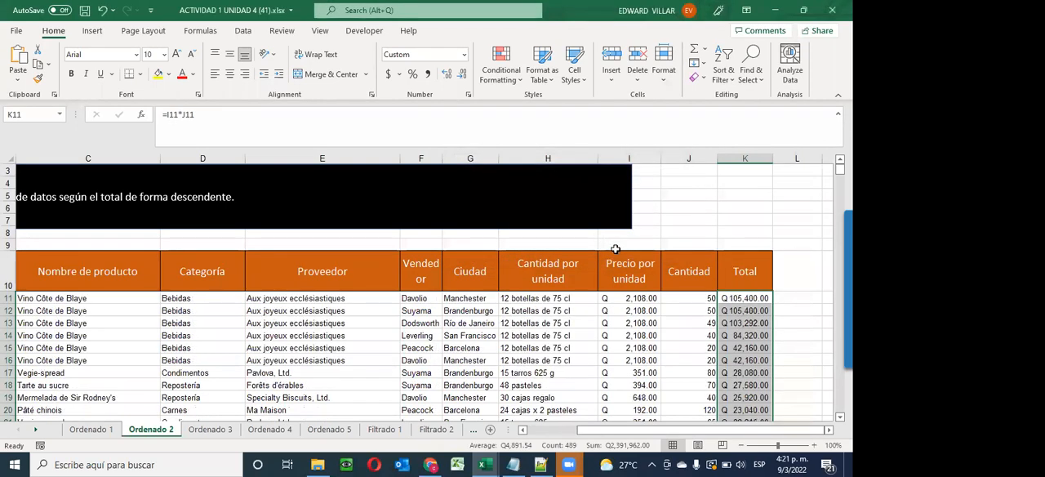
{"action": "scroll", "coordinate": [768, 316], "scroll_direction": "down", "scroll_amount": 20}
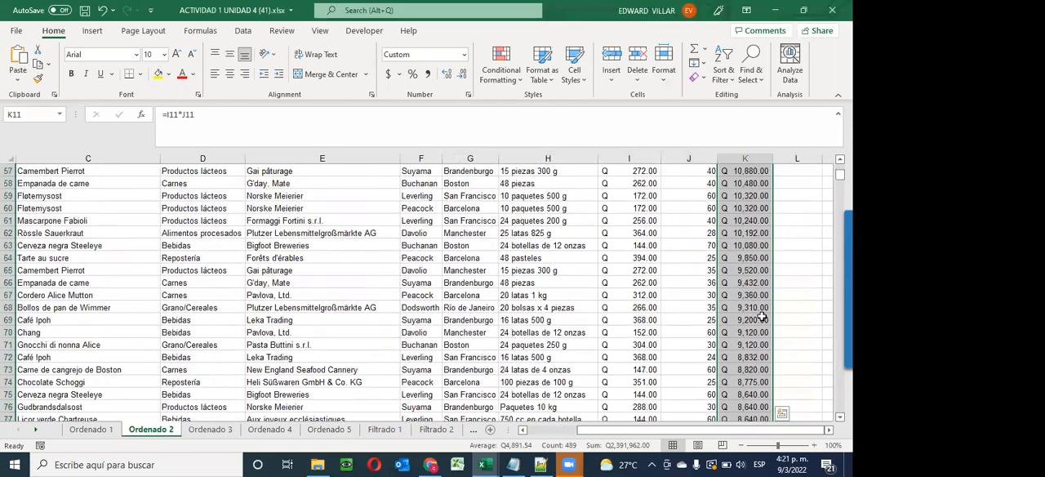
{"action": "scroll", "coordinate": [762, 317], "scroll_direction": "down", "scroll_amount": 20}
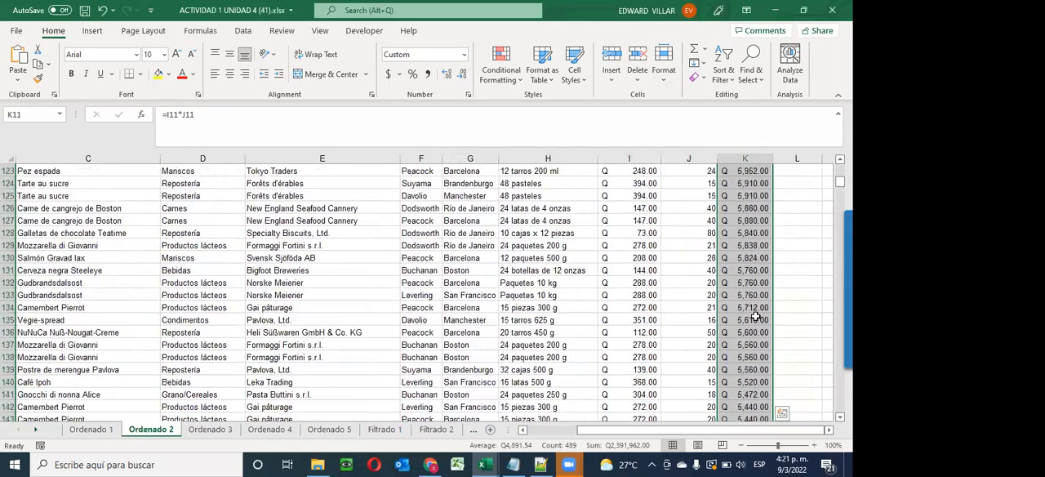
{"action": "scroll", "coordinate": [755, 317], "scroll_direction": "down", "scroll_amount": 20}
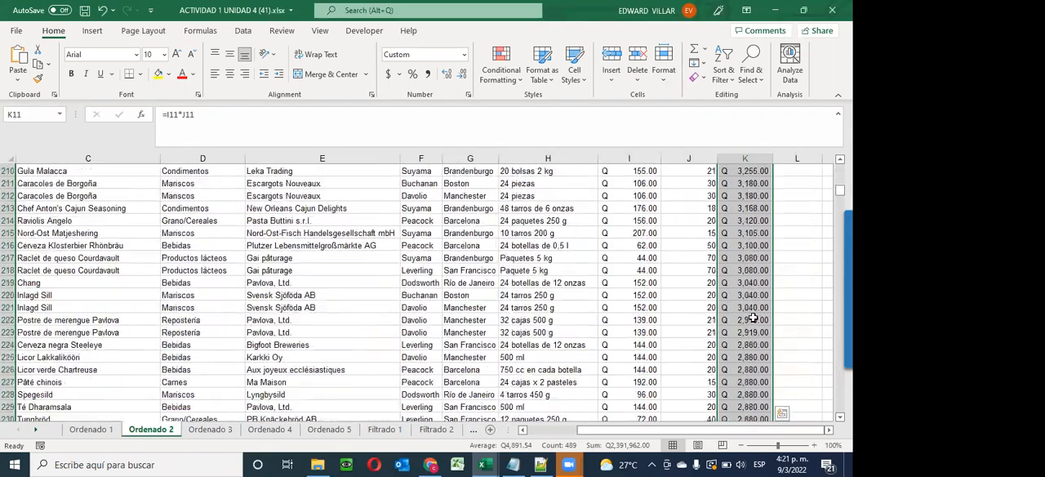
{"action": "left_click_drag", "start_coordinate": [840, 191], "coordinate": [840, 167]}
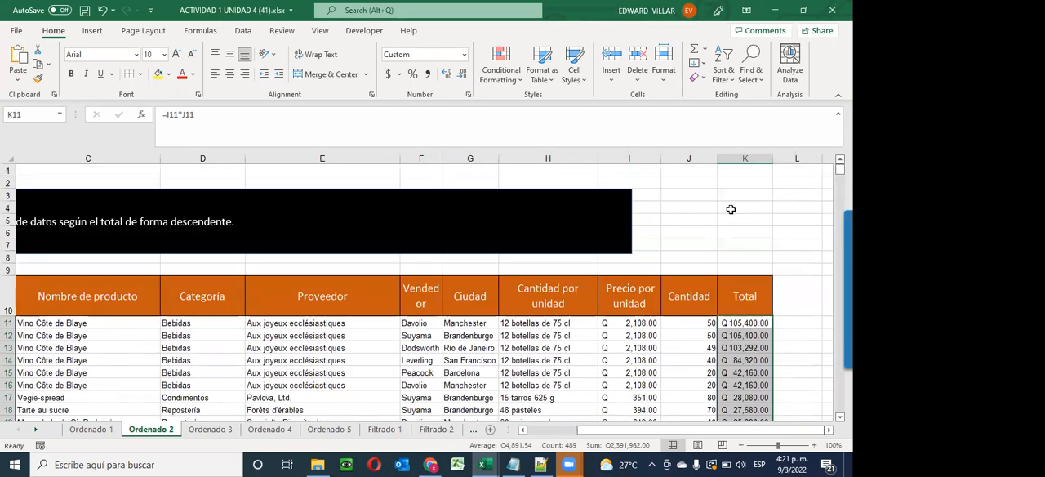
{"action": "scroll", "coordinate": [561, 351], "scroll_direction": "down", "scroll_amount": 1}
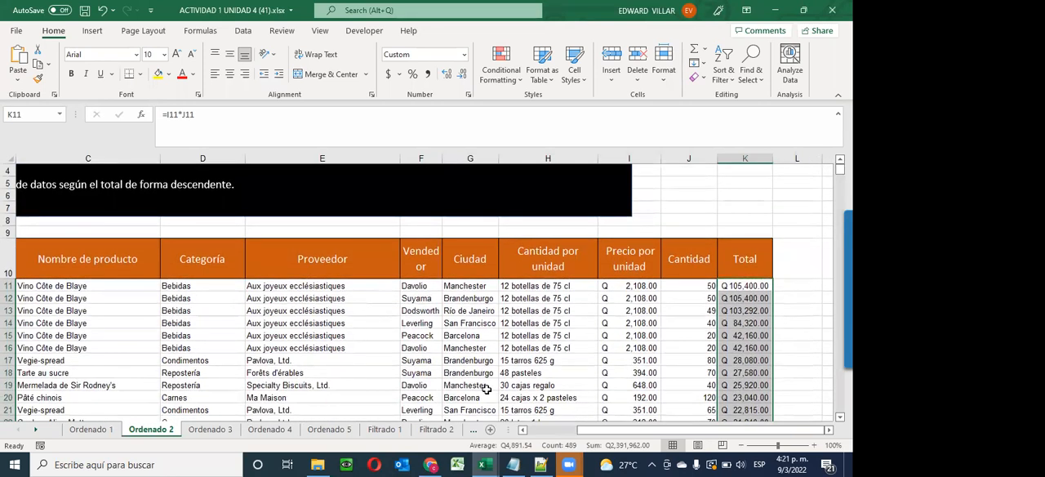
Go to the Ordenado 3 sheet and copy the supplier names Leka Trading through Grandma Kelly's Homestead from its instruction box
{"action": "left_click", "coordinate": [211, 430]}
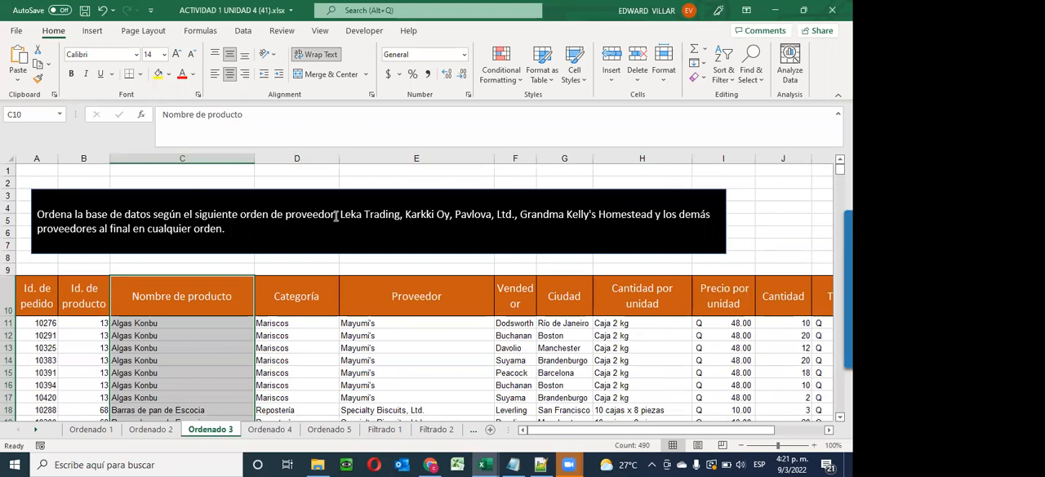
{"action": "left_click_drag", "start_coordinate": [340, 212], "coordinate": [613, 216]}
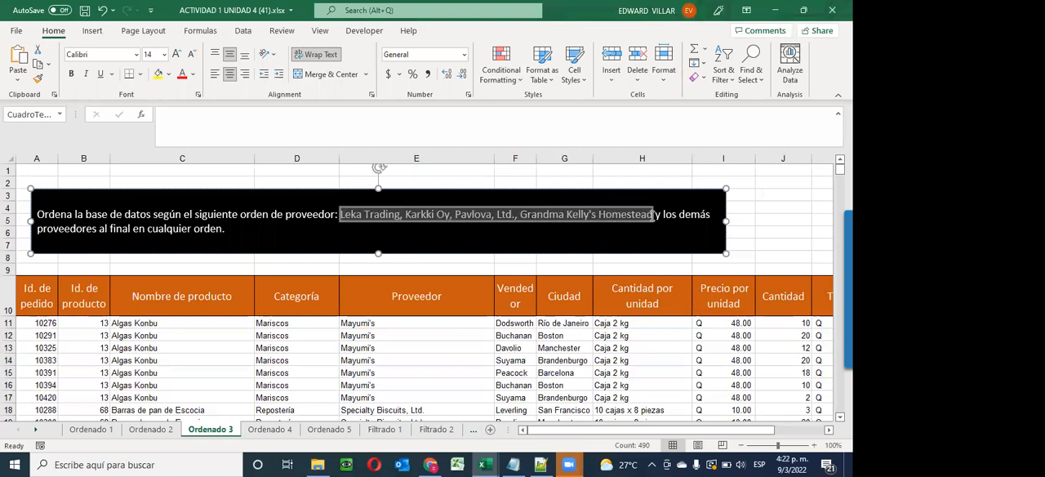
{"action": "left_click_drag", "start_coordinate": [654, 214], "coordinate": [653, 215]}
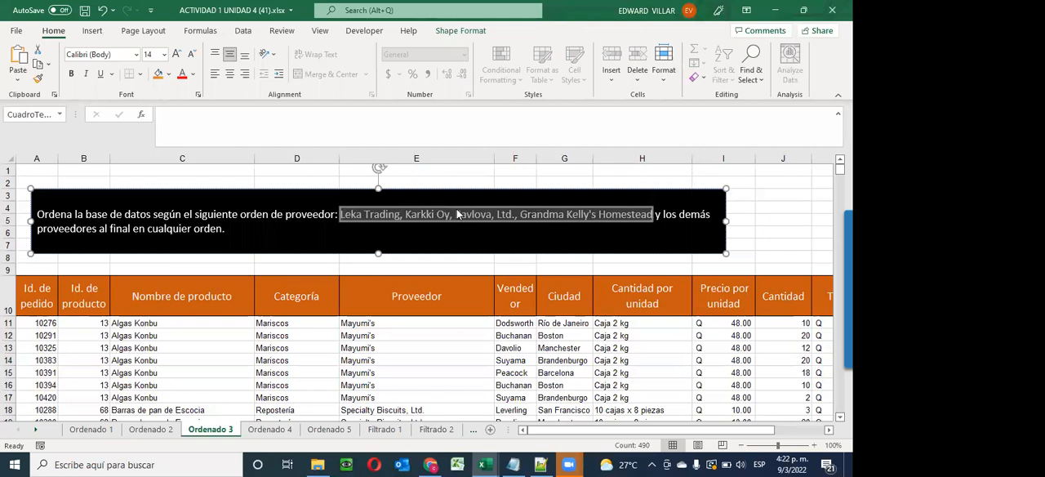
{"action": "right_click", "coordinate": [394, 214]}
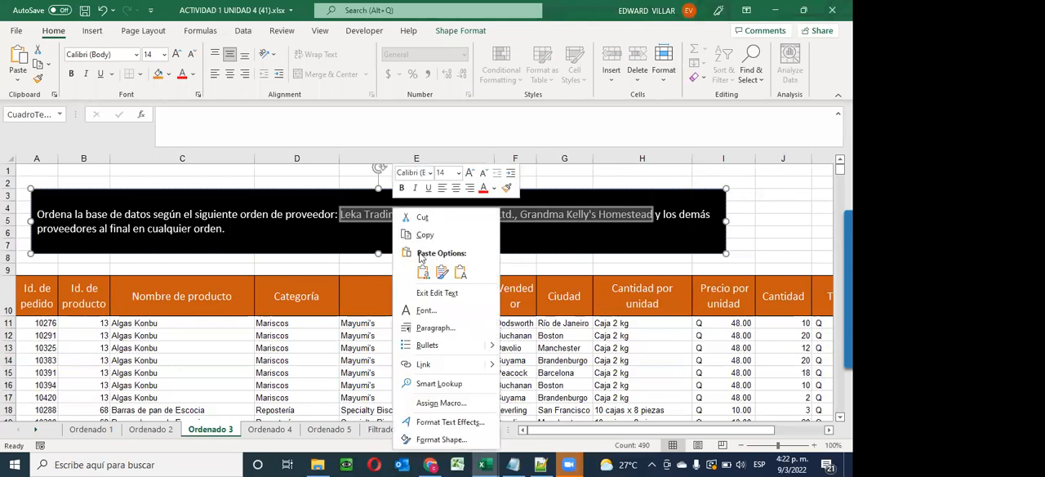
{"action": "left_click", "coordinate": [421, 234]}
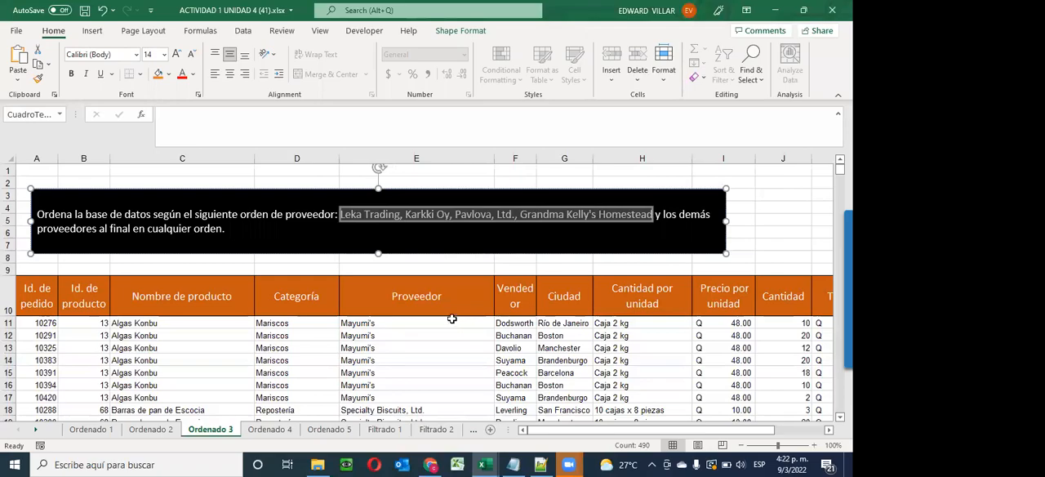
Select the Proveedor values from E11 to E499 and return to the start of the sheet
{"action": "mouse_move", "coordinate": [360, 323]}
{"action": "left_mouse_down"}
{"action": "mouse_move", "coordinate": [347, 463]}
{"action": "mouse_move", "coordinate": [367, 463]}
{"action": "mouse_move", "coordinate": [365, 320]}
{"action": "left_mouse_up"}
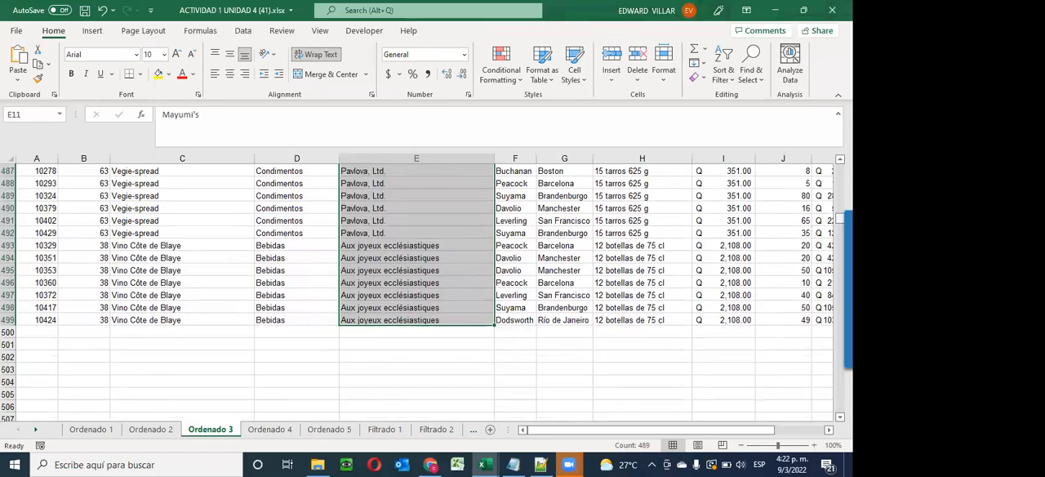
{"action": "scroll", "coordinate": [424, 286], "scroll_direction": "up", "scroll_amount": 20}
{"action": "mouse_move", "coordinate": [840, 169]}
{"action": "left_mouse_down"}
{"action": "mouse_move", "coordinate": [841, 185]}
{"action": "mouse_move", "coordinate": [840, 172]}
{"action": "left_mouse_up"}
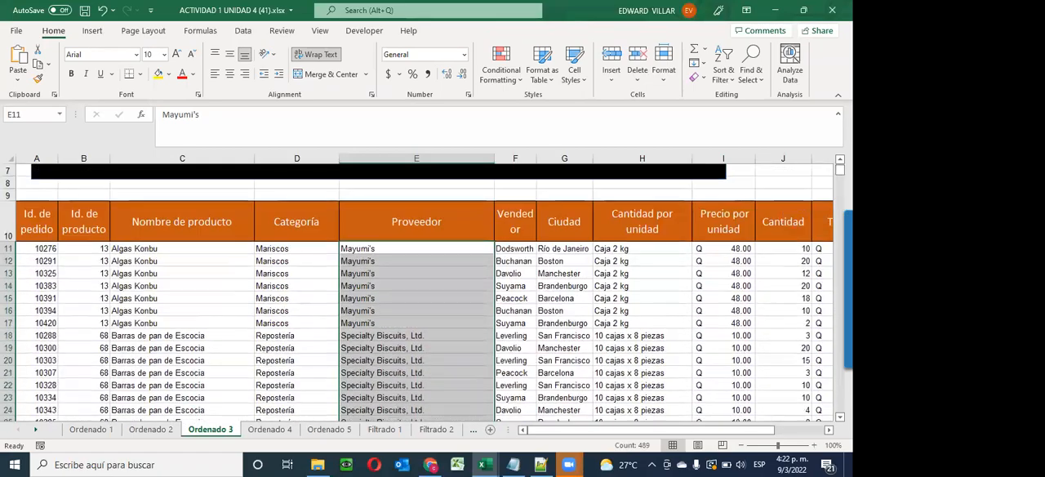
{"action": "scroll", "coordinate": [682, 222], "scroll_direction": "up", "scroll_amount": 2}
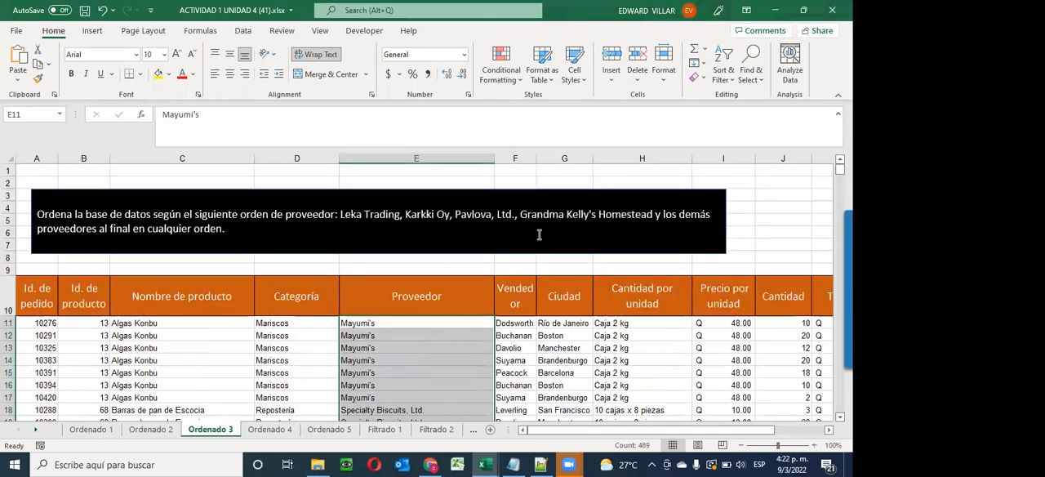
Start a custom sort of the Ordenado 3 database, expanding the selection, and move the sort dialog clear of the instruction
{"action": "left_click", "coordinate": [723, 70]}
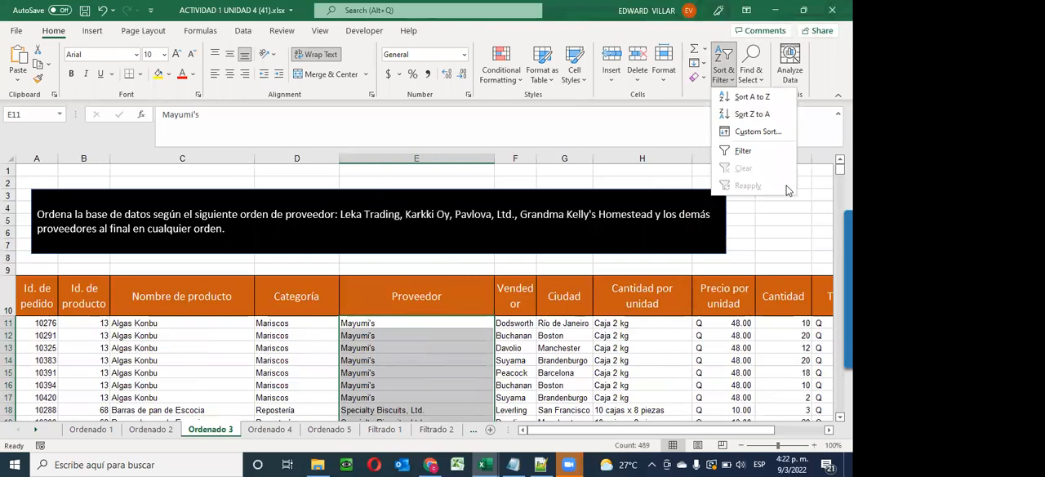
{"action": "left_click", "coordinate": [753, 136]}
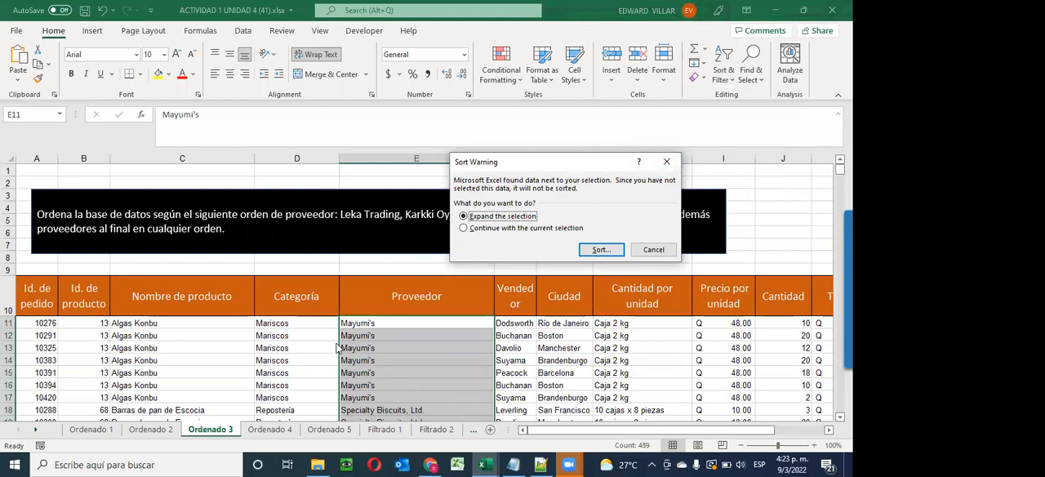
{"action": "left_click", "coordinate": [599, 251]}
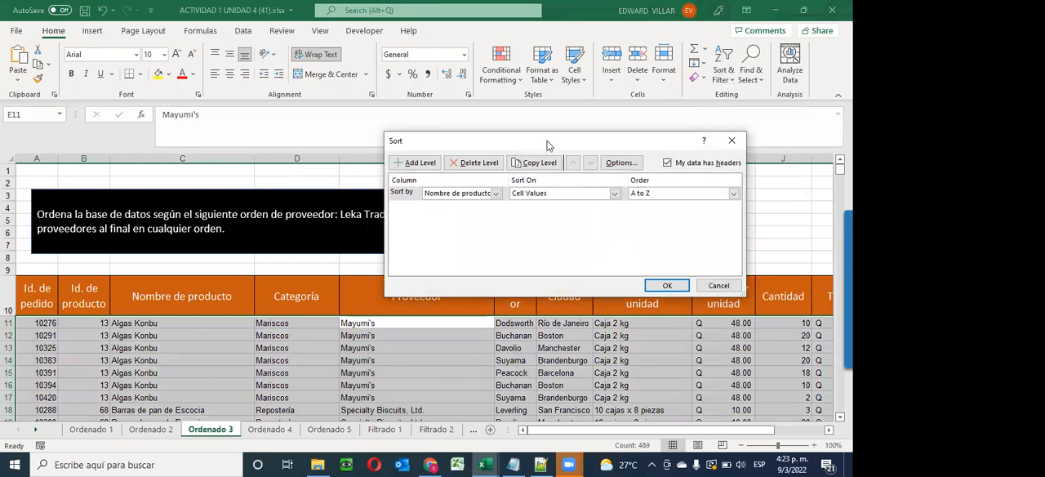
{"action": "left_click_drag", "start_coordinate": [546, 139], "coordinate": [423, 52]}
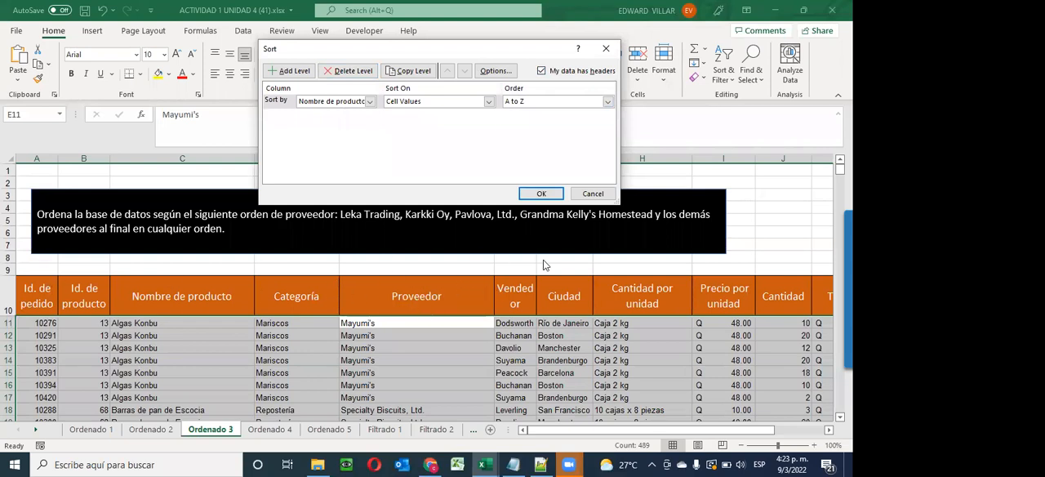
{"action": "left_click", "coordinate": [542, 71]}
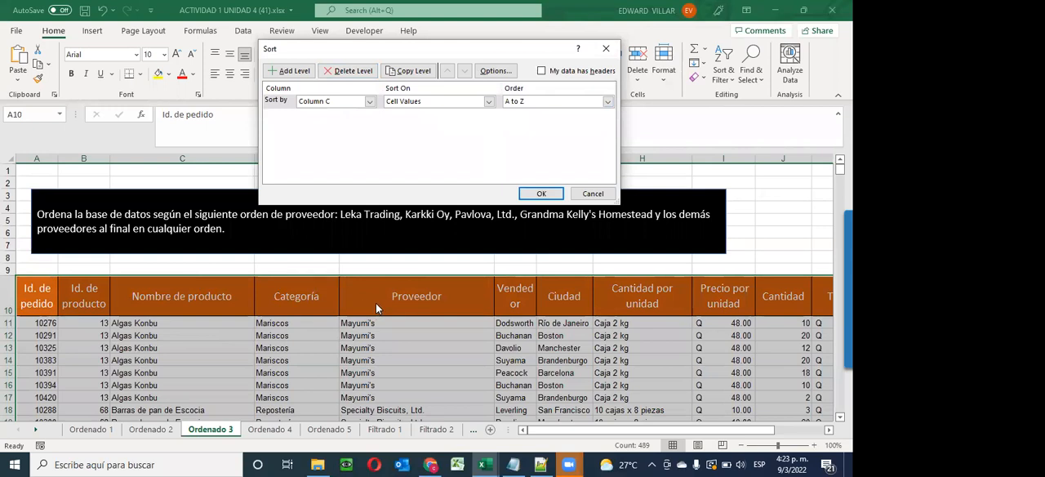
{"action": "left_click", "coordinate": [370, 102]}
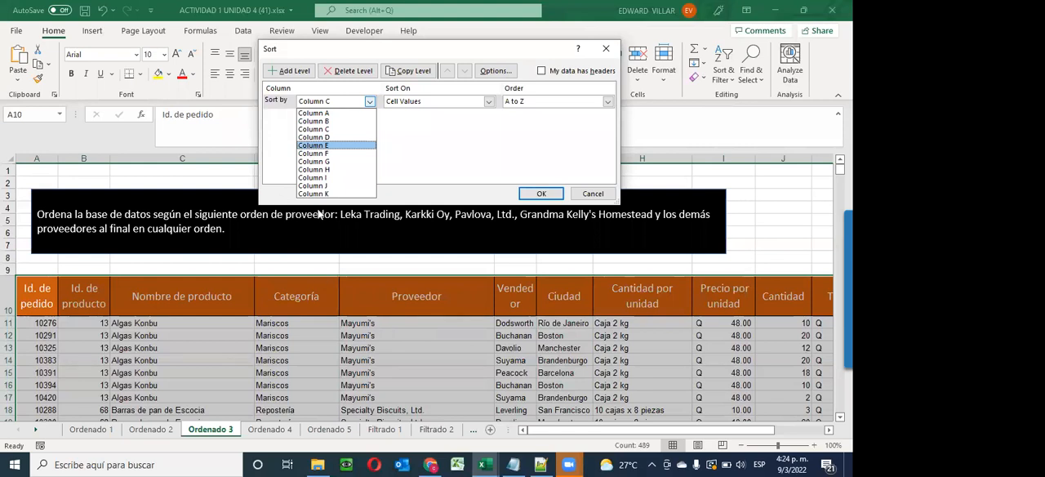
{"action": "left_click", "coordinate": [433, 29]}
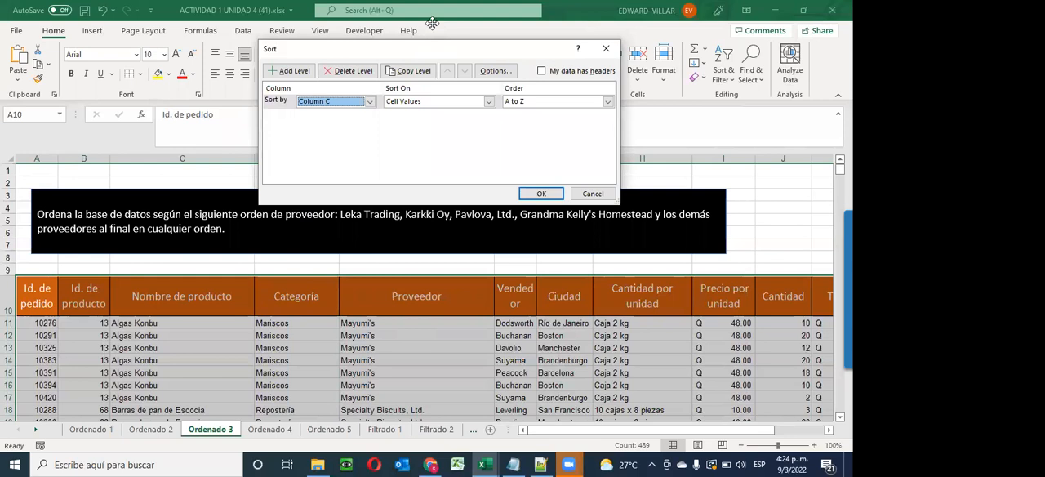
{"action": "left_click_drag", "start_coordinate": [426, 47], "coordinate": [289, 8]}
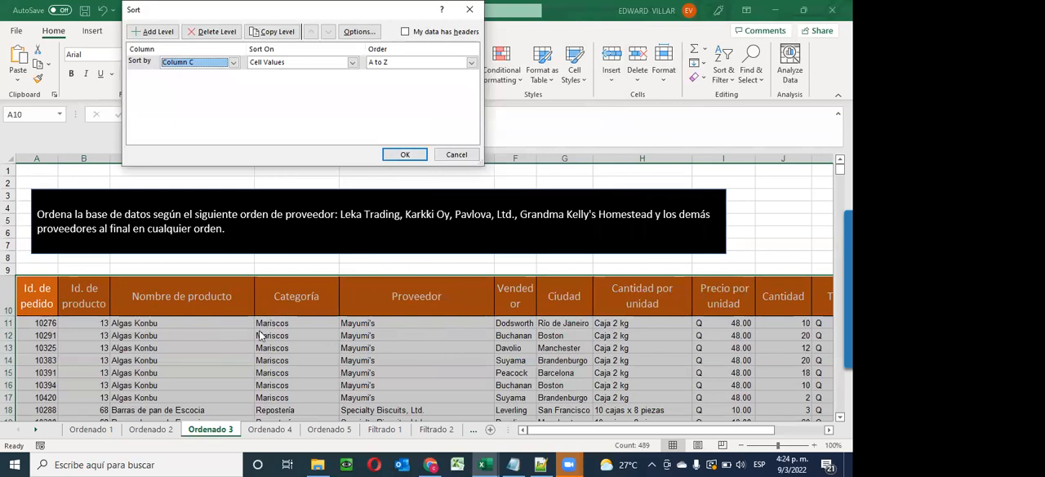
{"action": "left_click", "coordinate": [405, 32]}
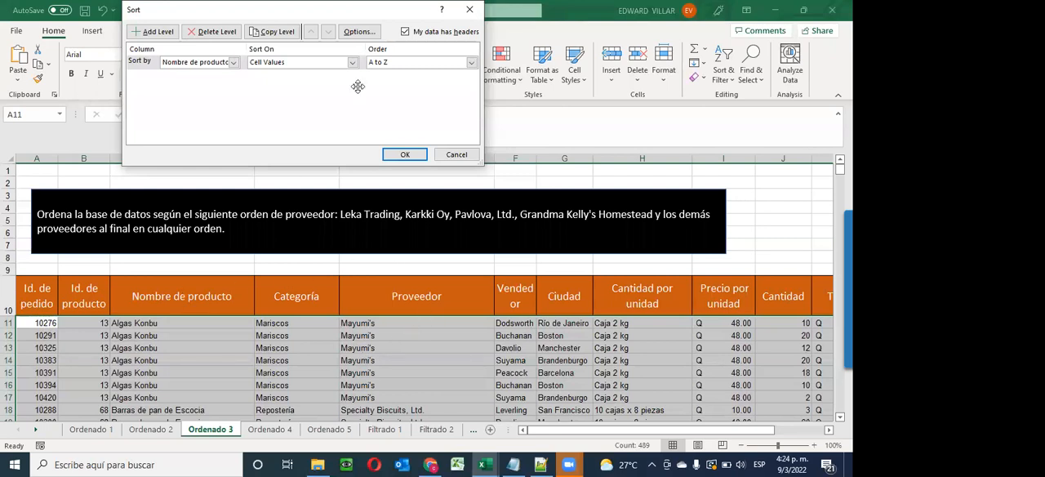
Set the custom sort to use the Proveedor column and sort on Cell Values
{"action": "left_click_drag", "start_coordinate": [313, 15], "coordinate": [357, 80]}
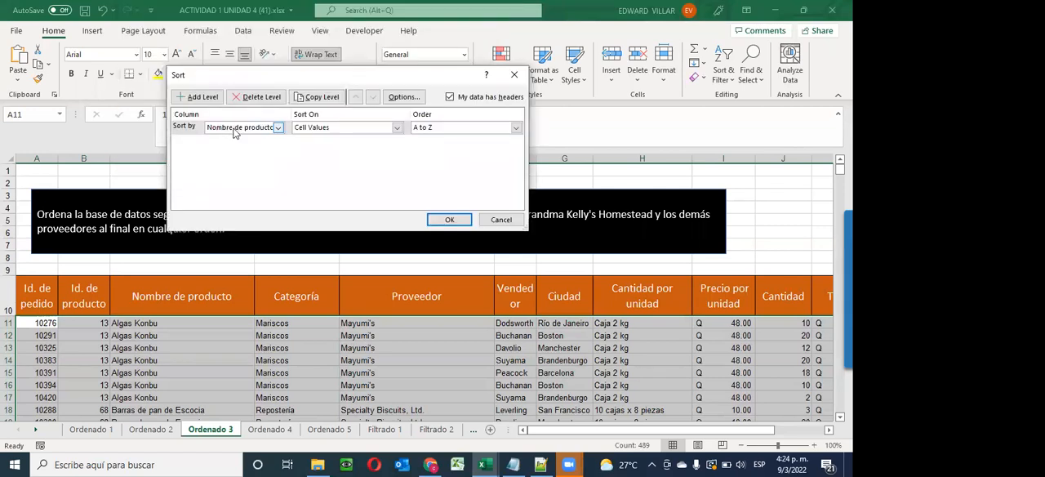
{"action": "left_click", "coordinate": [238, 131]}
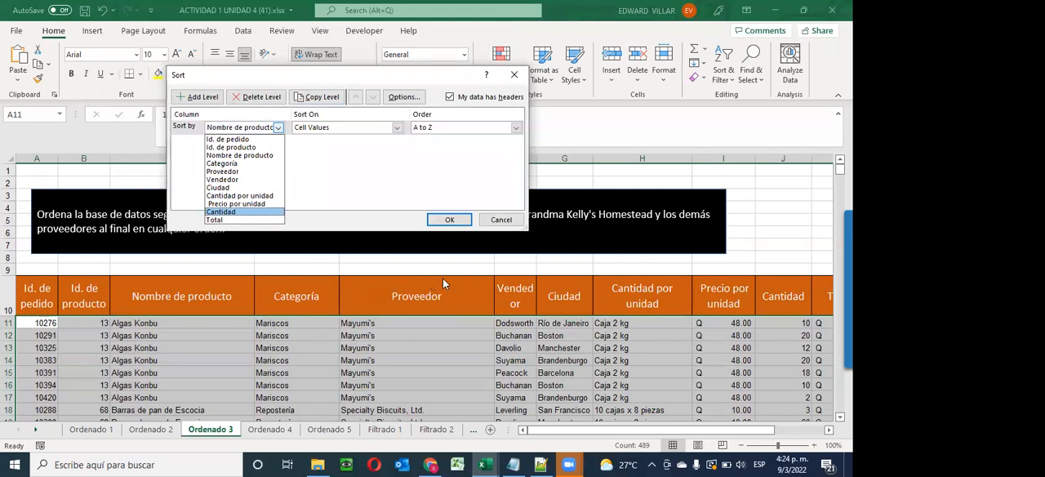
{"action": "left_click", "coordinate": [229, 171]}
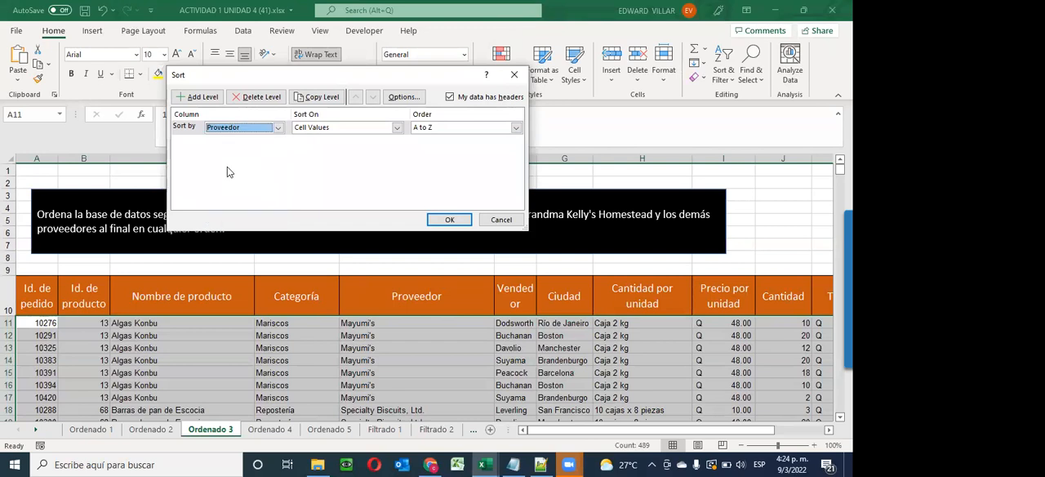
{"action": "left_click", "coordinate": [316, 129]}
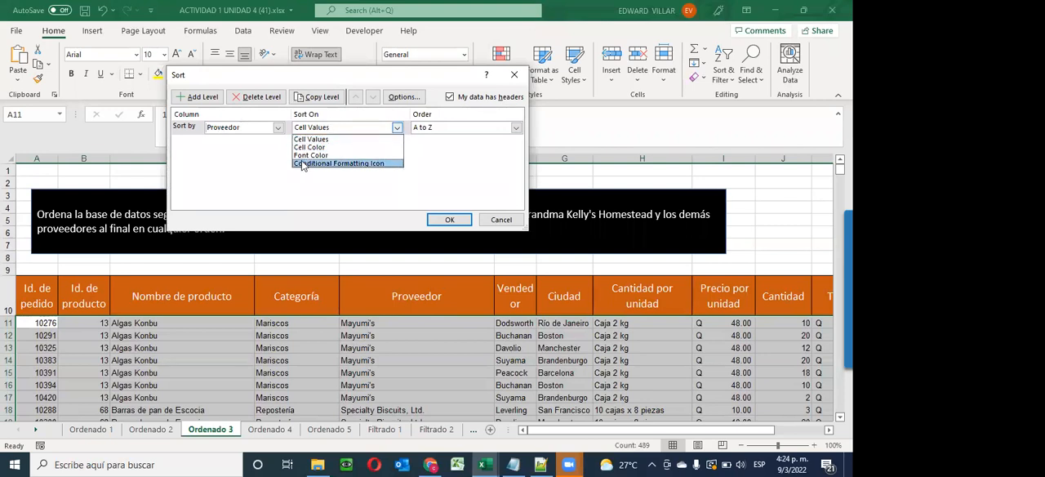
{"action": "left_click", "coordinate": [343, 140]}
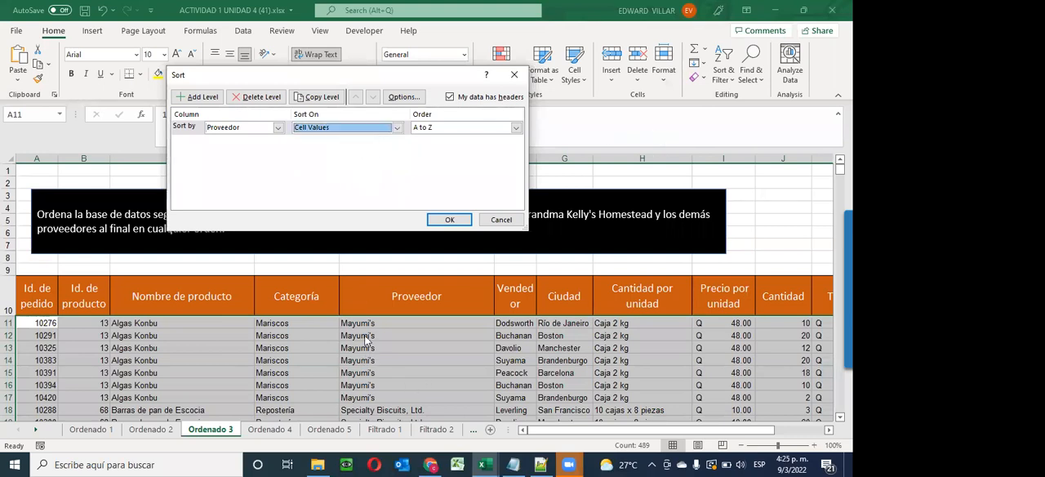
Add a new custom list for the sort order with the copied entries Leka Trading, Karkki Oy, Pavlova, Ltd., Grandma Kelly's Homestead
{"action": "left_click", "coordinate": [429, 128]}
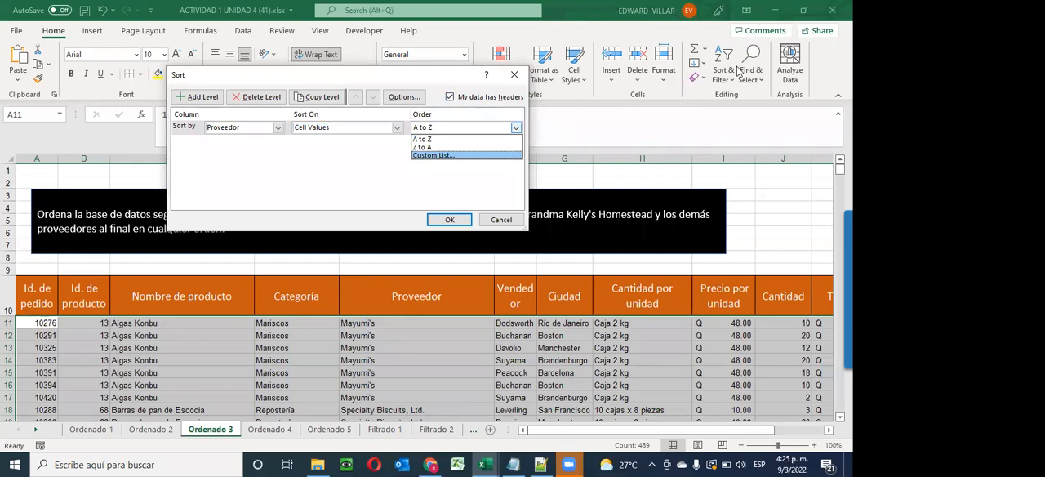
{"action": "left_click", "coordinate": [438, 156]}
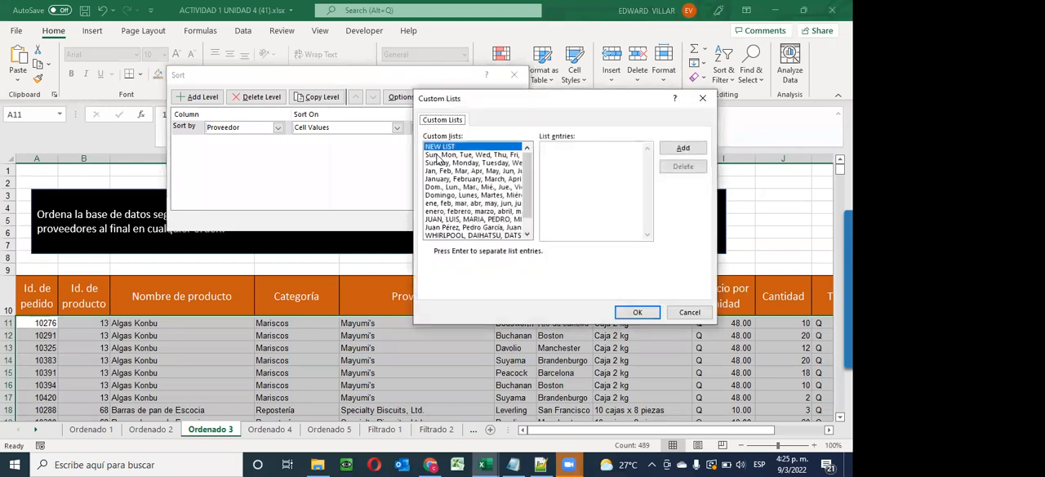
{"action": "left_click", "coordinate": [549, 148]}
{"action": "key", "text": "ctrl+v"}
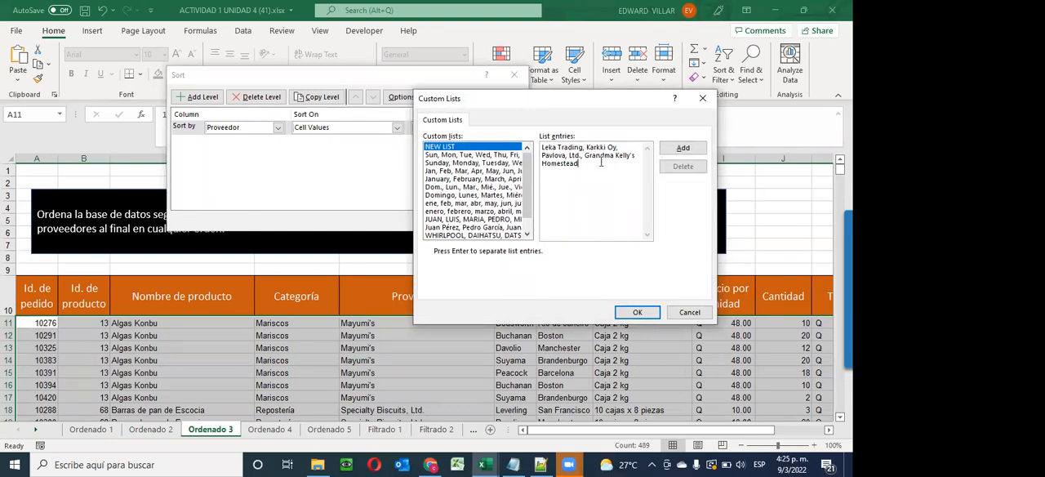
{"action": "left_click", "coordinate": [685, 148]}
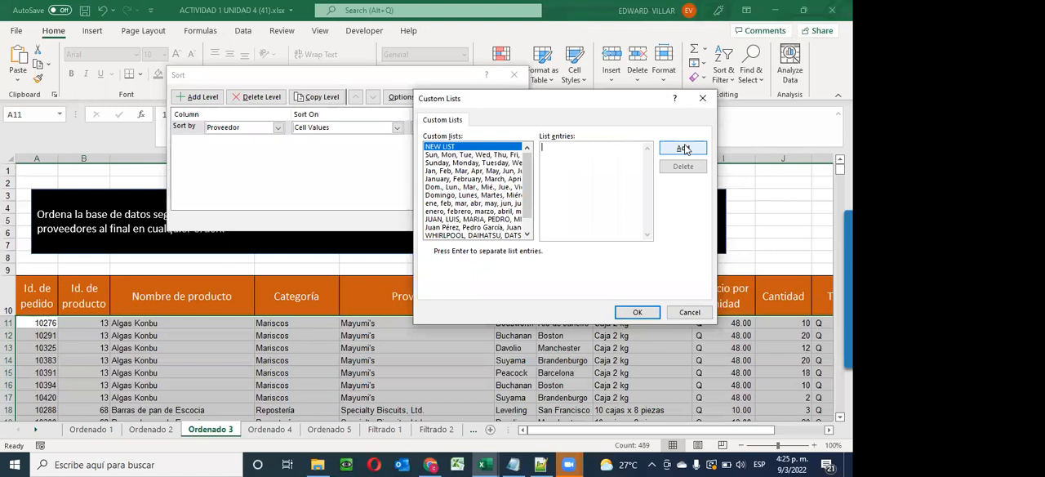
Choose the new supplier list as the sort order, apply the sort to the Ordenado 3 database, and review the sorted rows
{"action": "left_click", "coordinate": [527, 235]}
{"action": "left_click", "coordinate": [527, 235]}
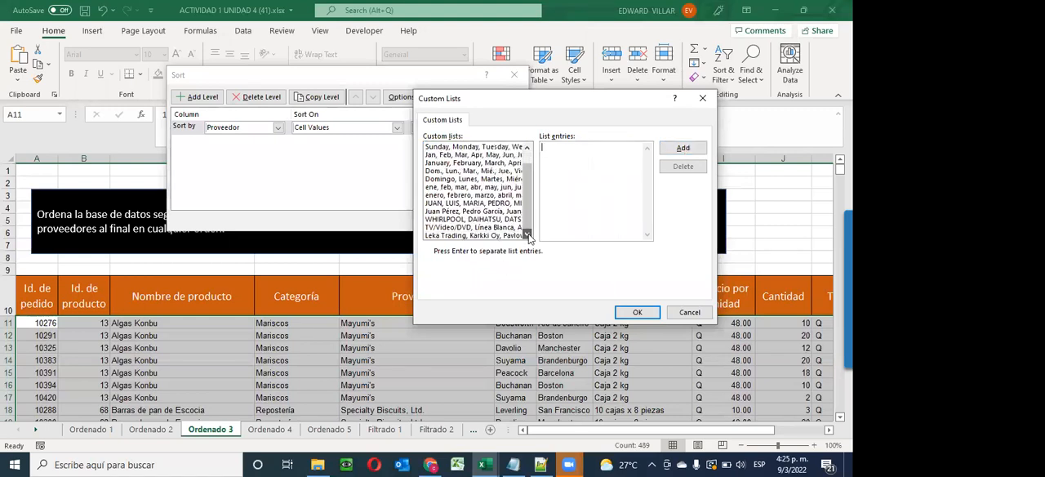
{"action": "left_click", "coordinate": [459, 235]}
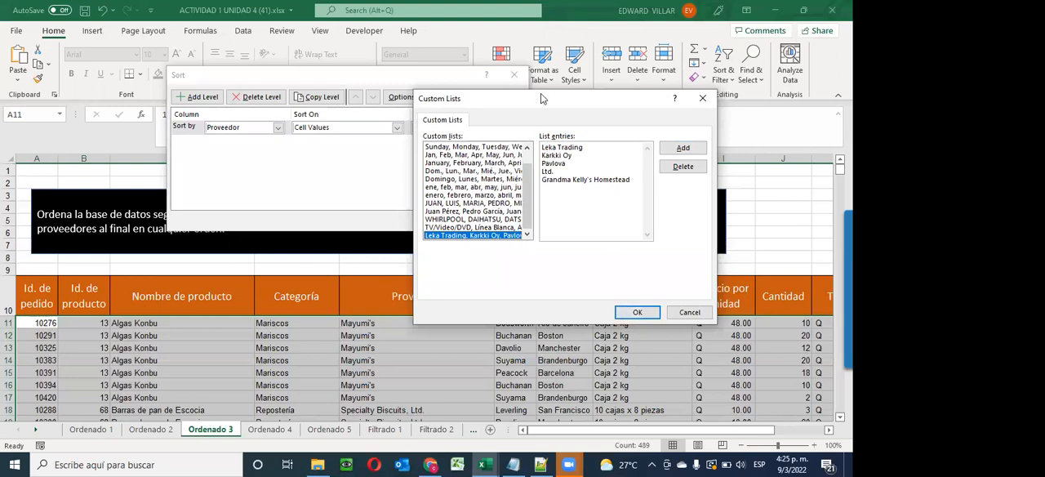
{"action": "left_click_drag", "start_coordinate": [544, 101], "coordinate": [308, 38]}
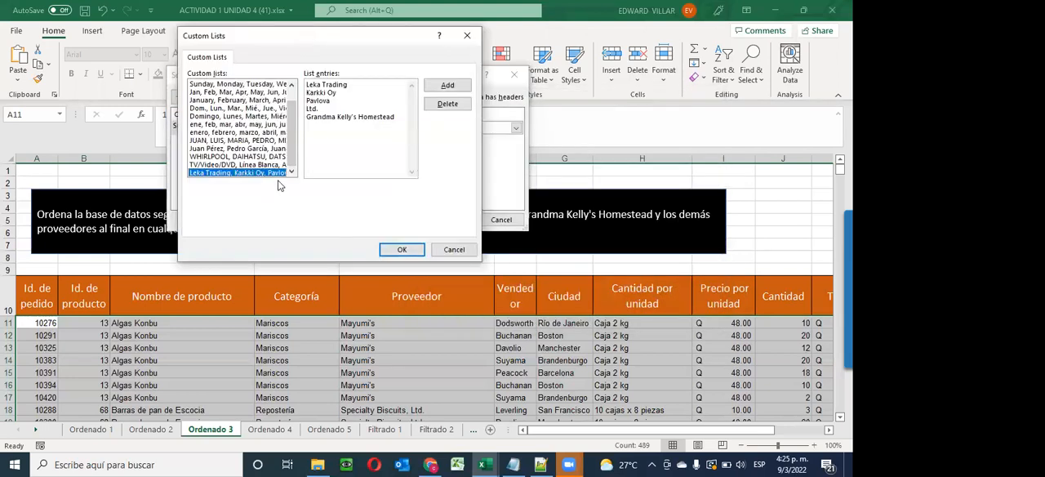
{"action": "left_click", "coordinate": [399, 250]}
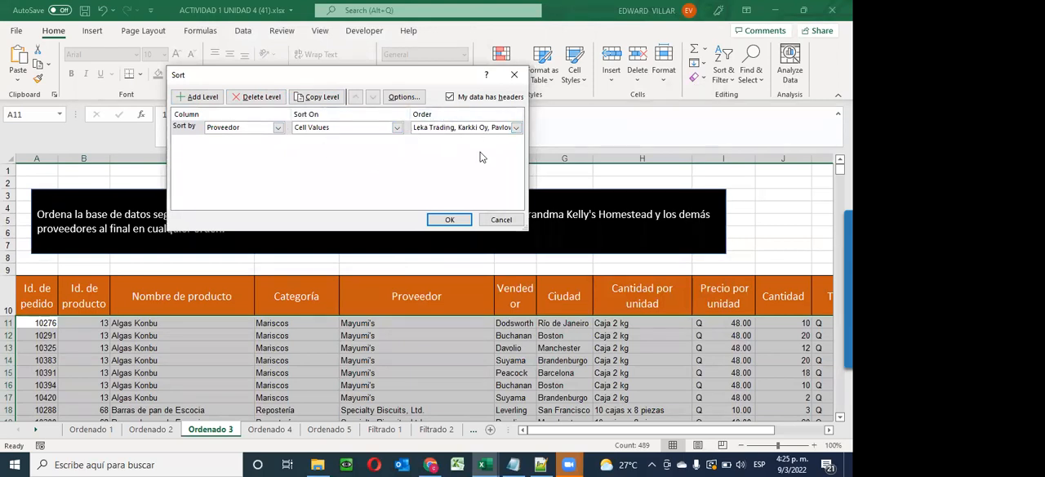
{"action": "left_click", "coordinate": [450, 220]}
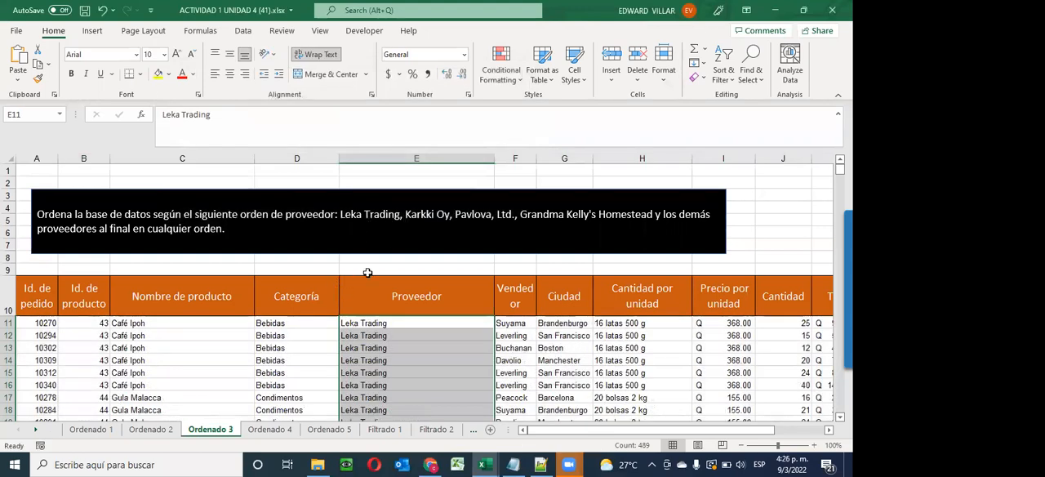
{"action": "scroll", "coordinate": [360, 344], "scroll_direction": "down", "scroll_amount": 5}
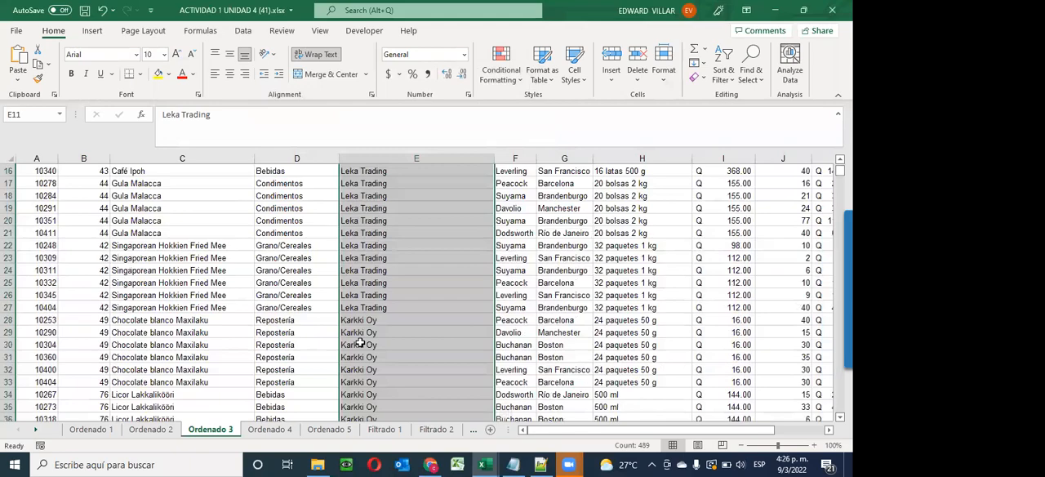
{"action": "scroll", "coordinate": [360, 344], "scroll_direction": "down", "scroll_amount": 4}
{"action": "scroll", "coordinate": [360, 341], "scroll_direction": "down", "scroll_amount": 11}
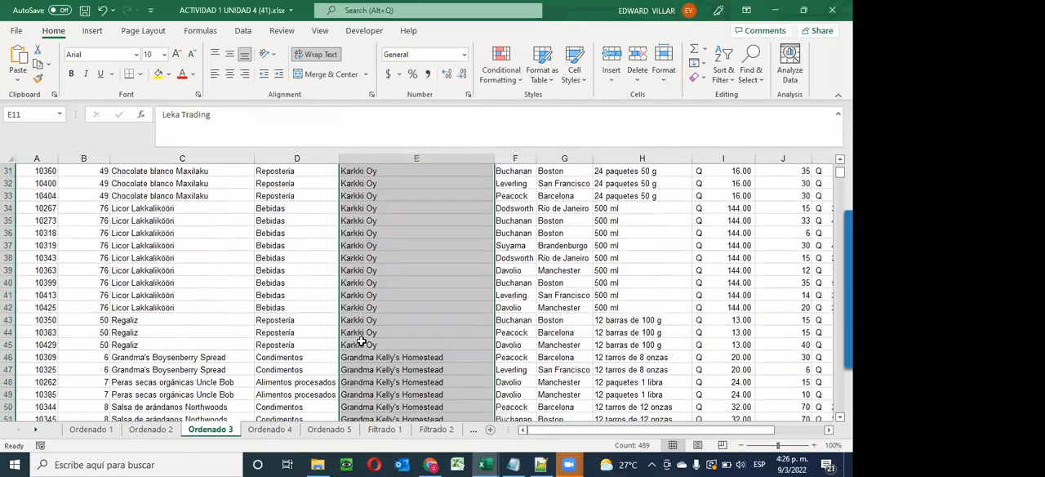
{"action": "scroll", "coordinate": [361, 336], "scroll_direction": "down", "scroll_amount": 6}
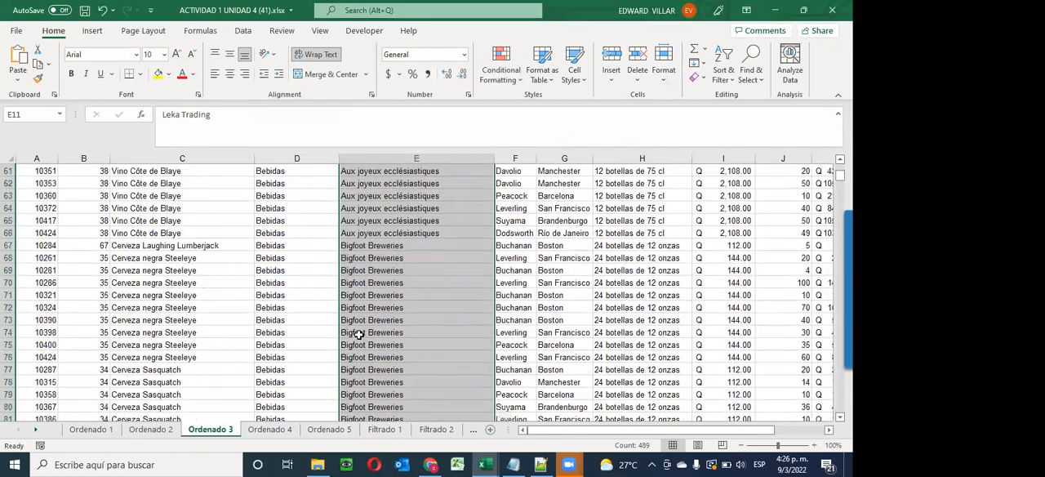
{"action": "scroll", "coordinate": [359, 334], "scroll_direction": "down", "scroll_amount": 20}
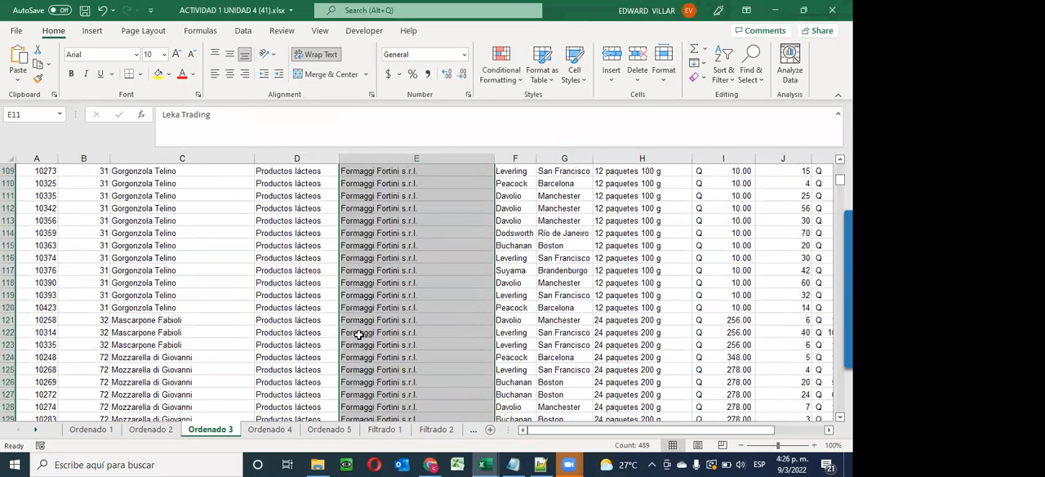
Open the Ordenado 4 sheet and read the instruction about sorting by text color in the Precio por unidad column
{"action": "scroll", "coordinate": [359, 333], "scroll_direction": "down", "scroll_amount": 6}
{"action": "scroll", "coordinate": [355, 329], "scroll_direction": "up", "scroll_amount": 6}
{"action": "scroll", "coordinate": [366, 317], "scroll_direction": "up", "scroll_amount": 3}
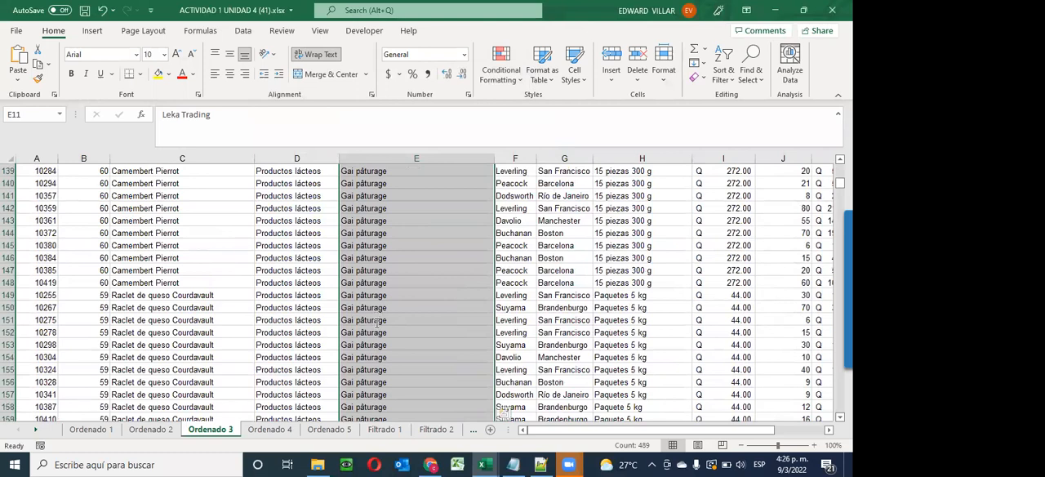
{"action": "left_click", "coordinate": [367, 196]}
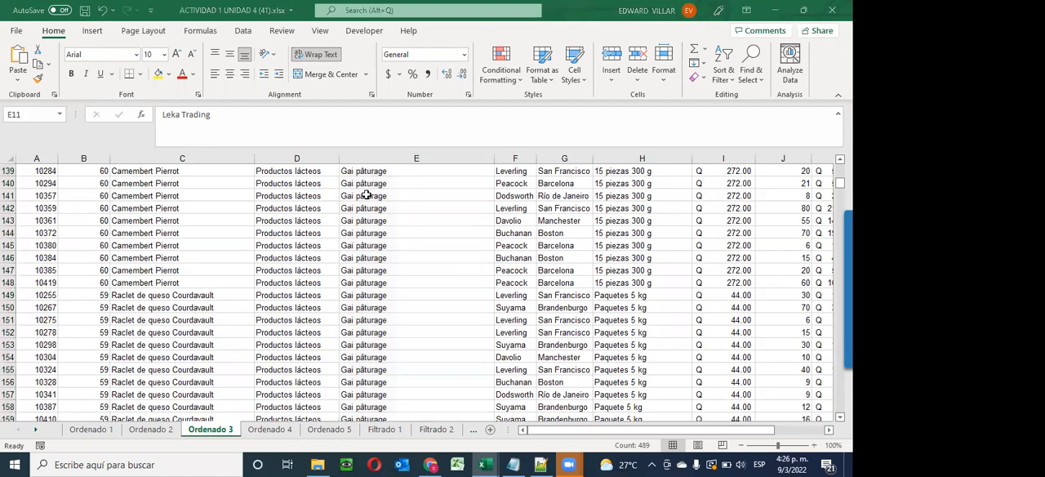
{"action": "left_click", "coordinate": [269, 430]}
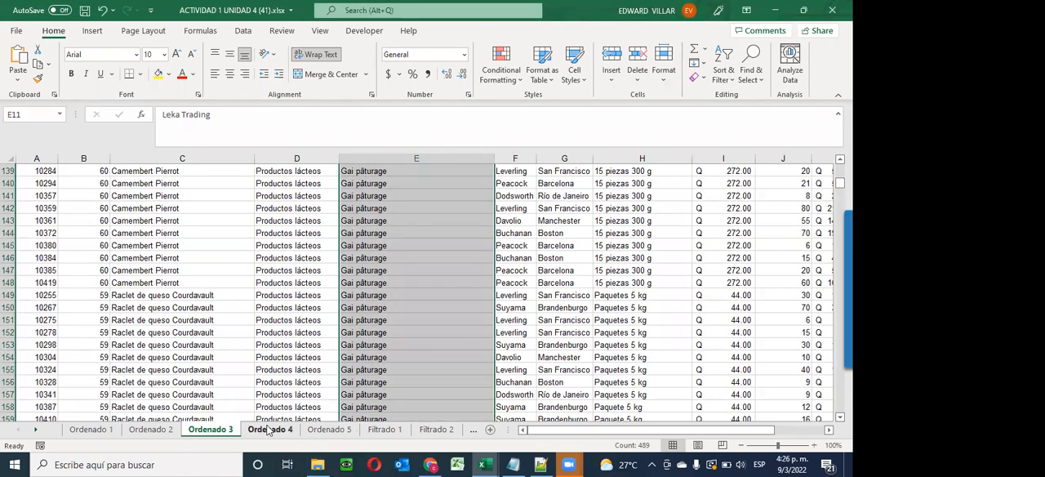
{"action": "left_click", "coordinate": [269, 431]}
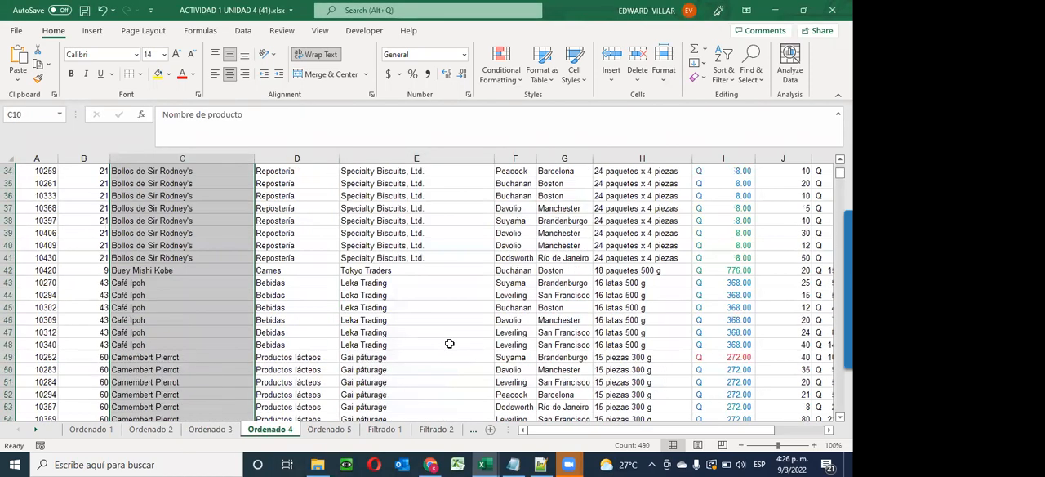
{"action": "scroll", "coordinate": [33, 235], "scroll_direction": "up", "scroll_amount": 9}
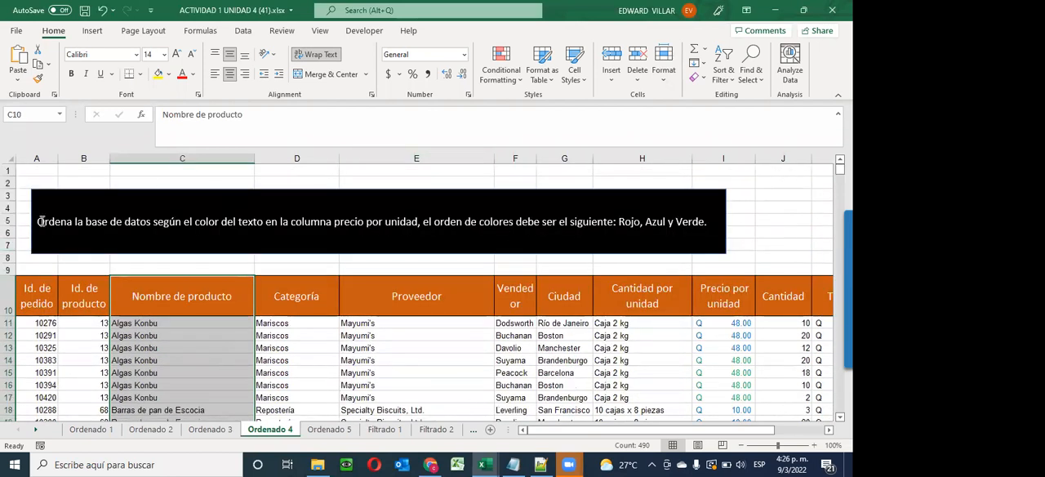
{"action": "left_click_drag", "start_coordinate": [39, 218], "coordinate": [220, 221]}
{"action": "left_click_drag", "start_coordinate": [252, 221], "coordinate": [410, 222]}
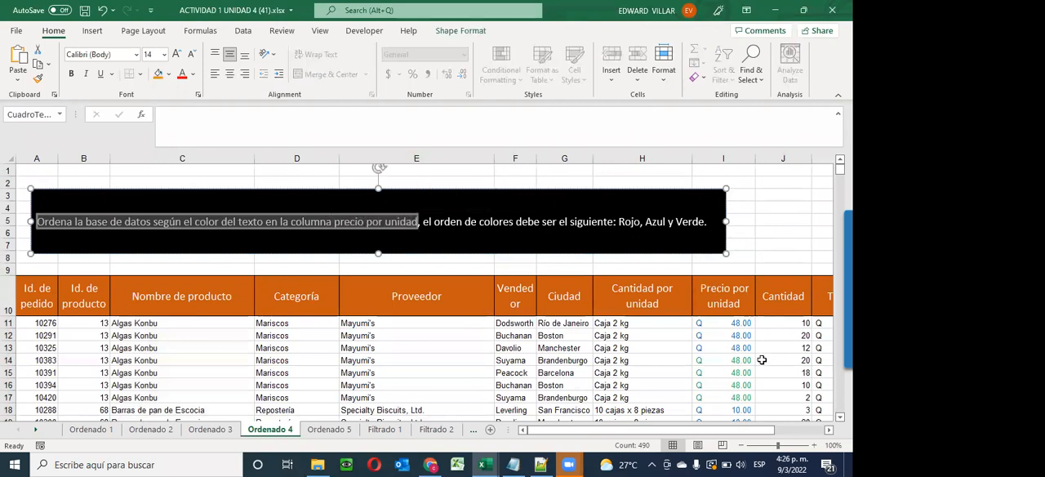
Select the Precio por unidad values from I11 to I499 and start a custom sort with the selection expanded
{"action": "left_click_drag", "start_coordinate": [735, 324], "coordinate": [729, 411]}
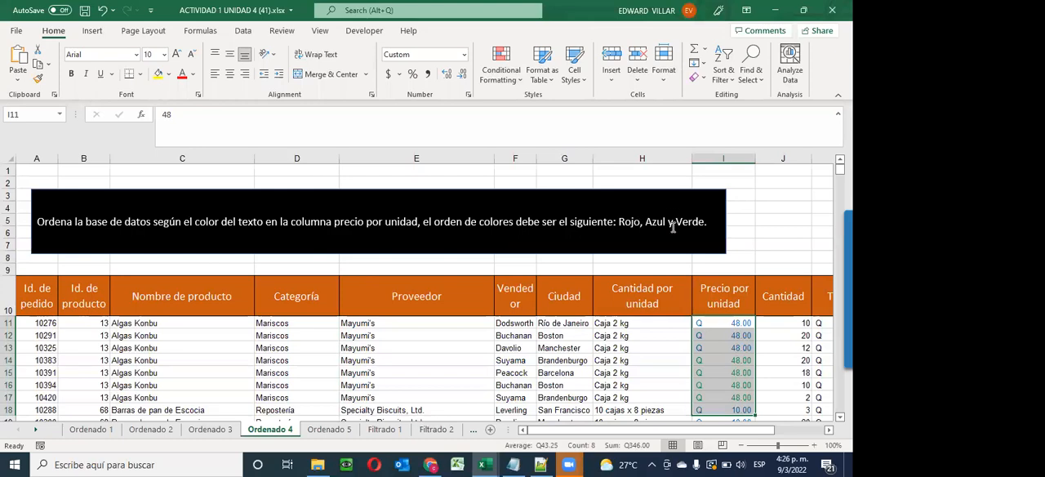
{"action": "left_click_drag", "start_coordinate": [702, 324], "coordinate": [707, 370]}
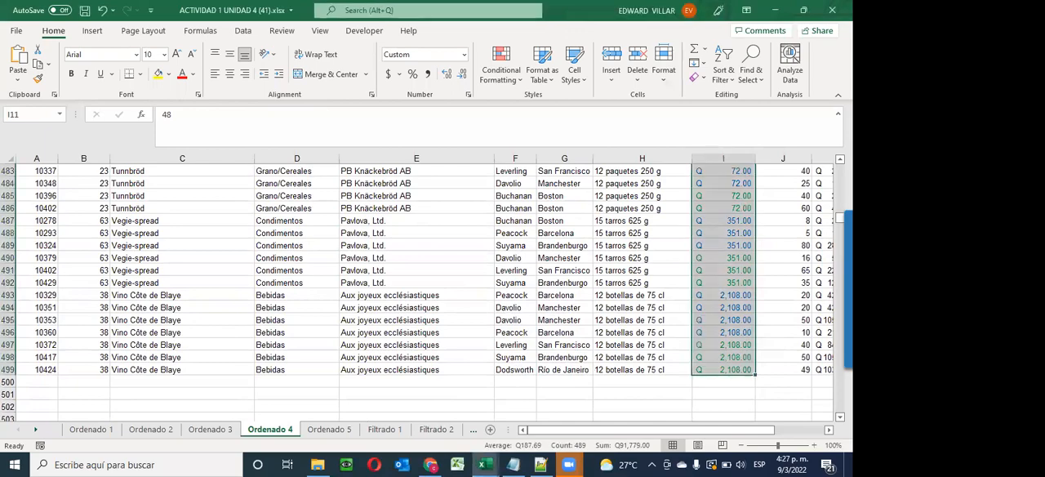
{"action": "scroll", "coordinate": [417, 294], "scroll_direction": "up", "scroll_amount": 20}
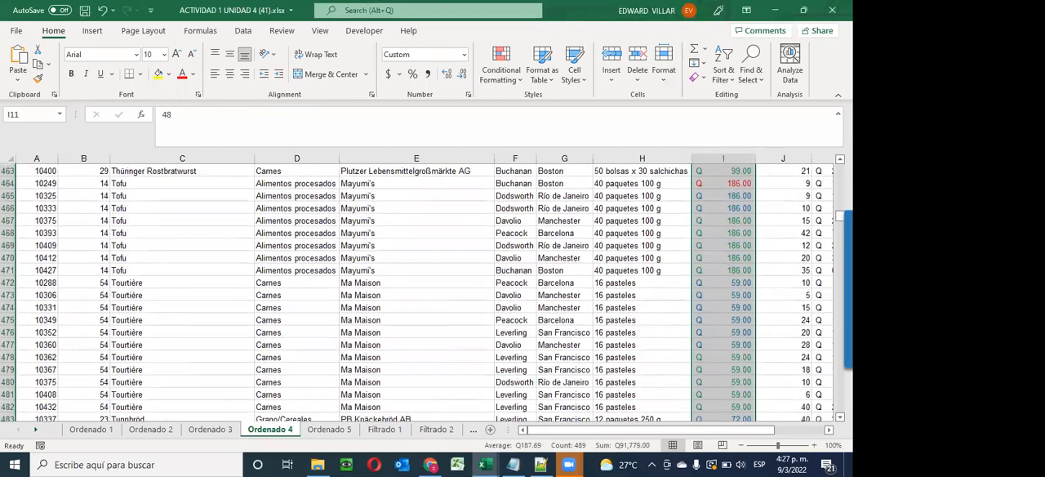
{"action": "scroll", "coordinate": [686, 197], "scroll_direction": "up", "scroll_amount": 20}
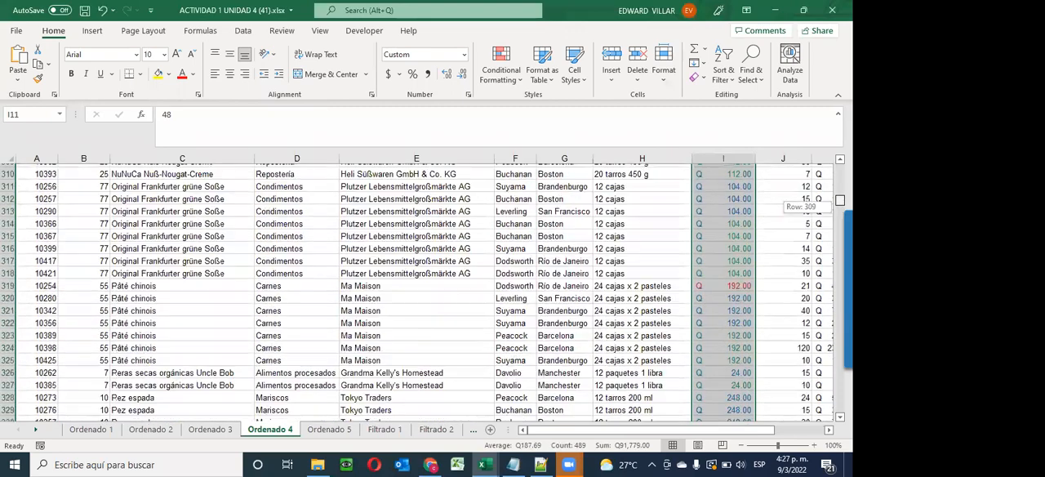
{"action": "left_click", "coordinate": [724, 75]}
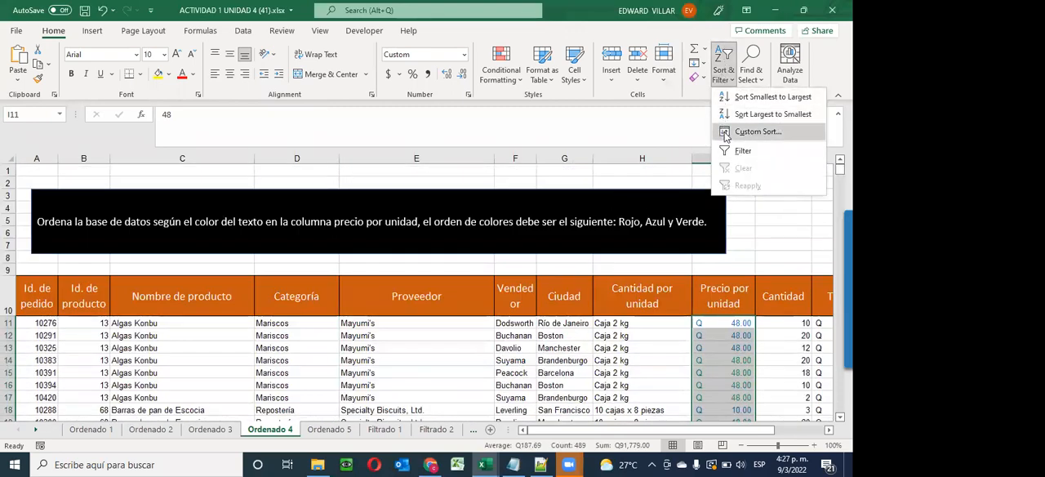
{"action": "left_click", "coordinate": [737, 132]}
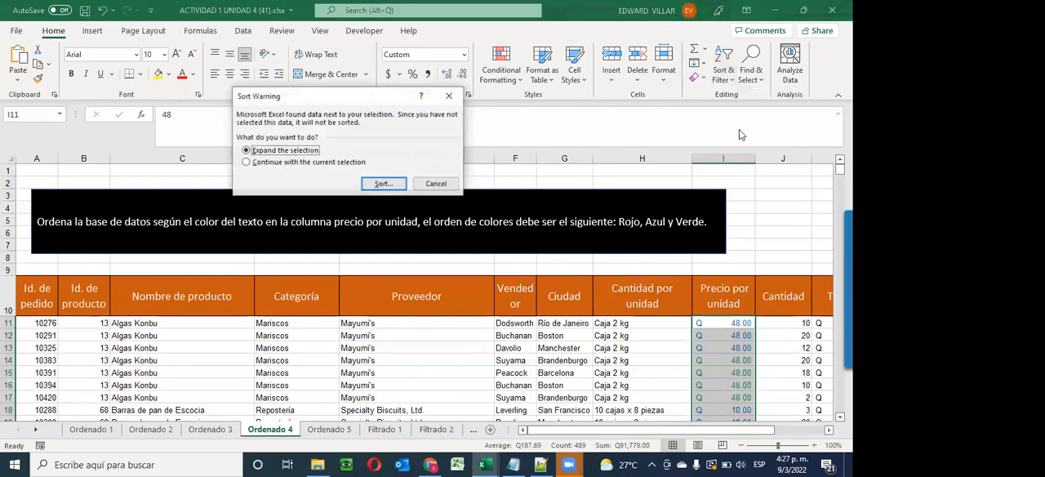
{"action": "left_click", "coordinate": [381, 185]}
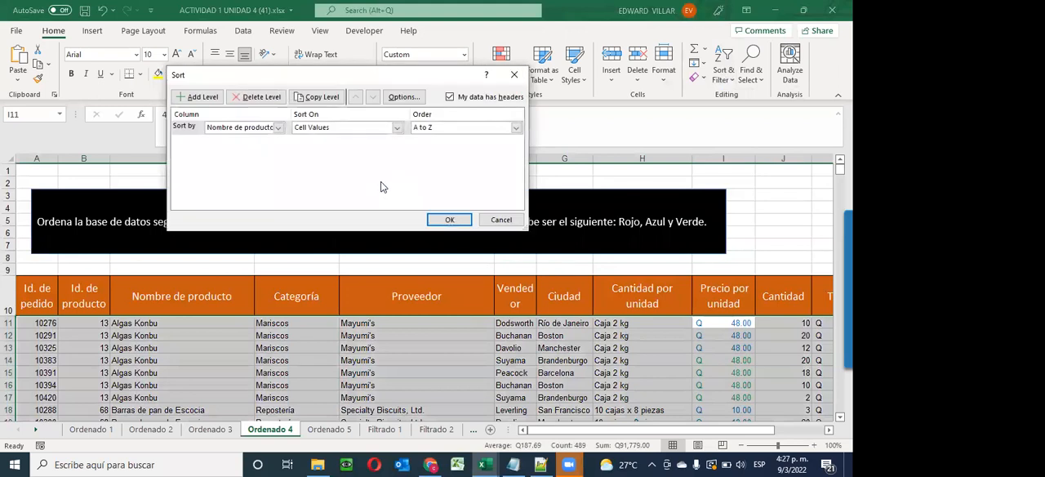
{"action": "left_click_drag", "start_coordinate": [421, 67], "coordinate": [496, 17]}
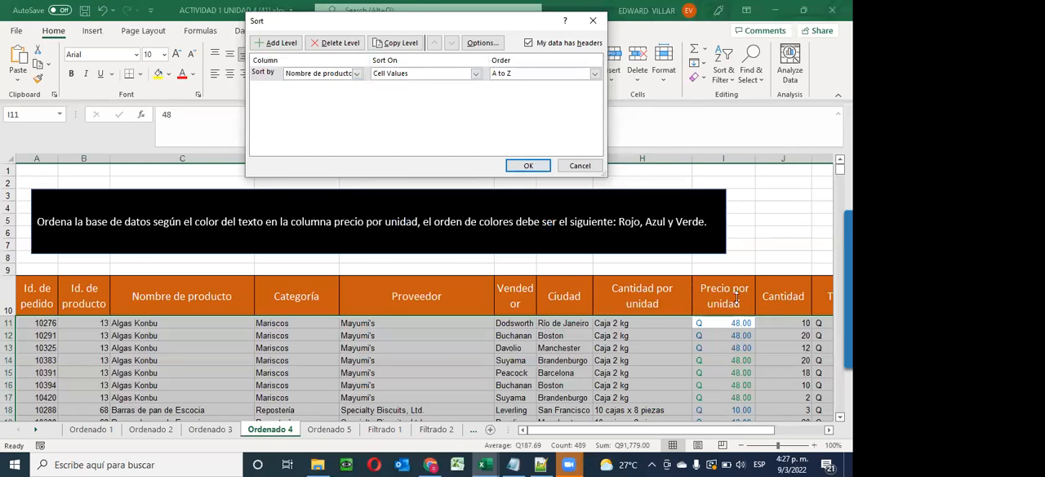
Set the custom sort to use the Precio por unidad column and sort on Font Color
{"action": "left_click", "coordinate": [357, 74]}
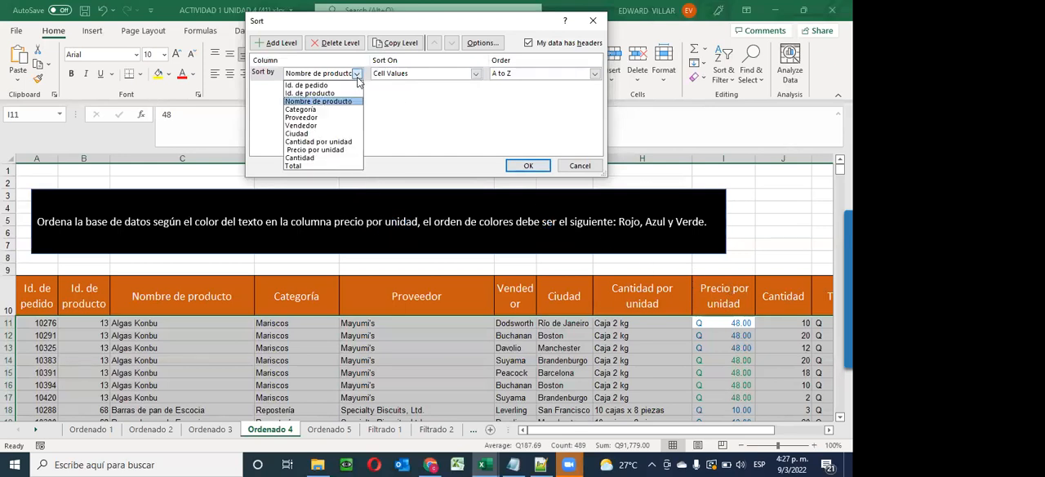
{"action": "left_click", "coordinate": [315, 150]}
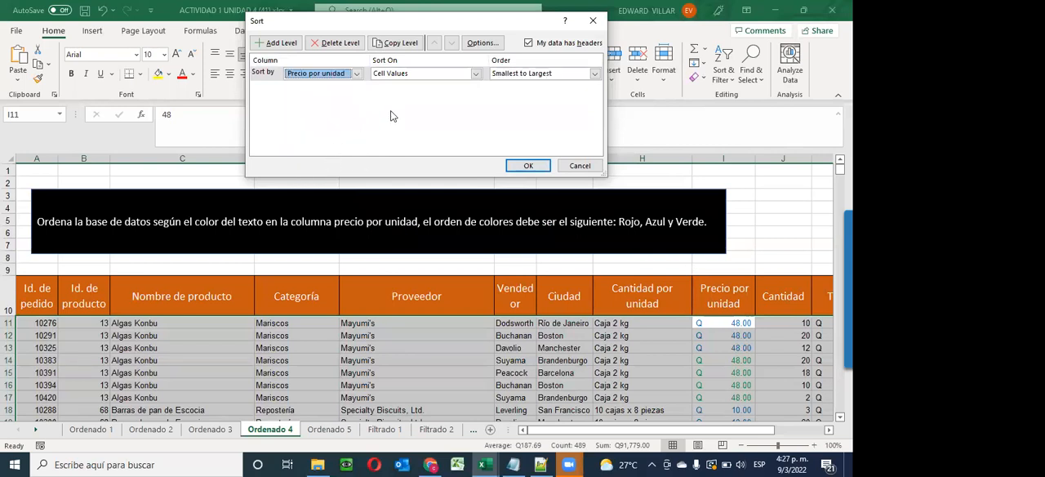
{"action": "left_click", "coordinate": [477, 74]}
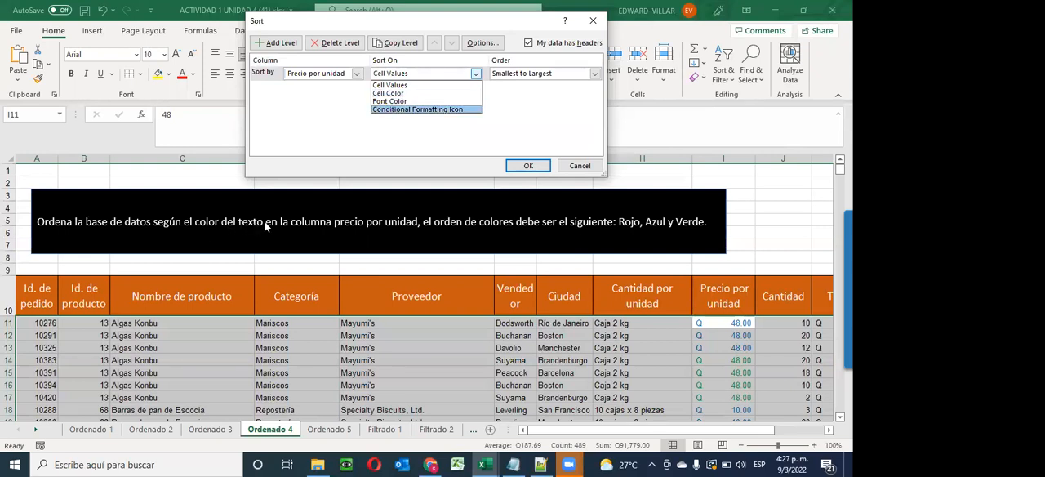
{"action": "left_click", "coordinate": [392, 102]}
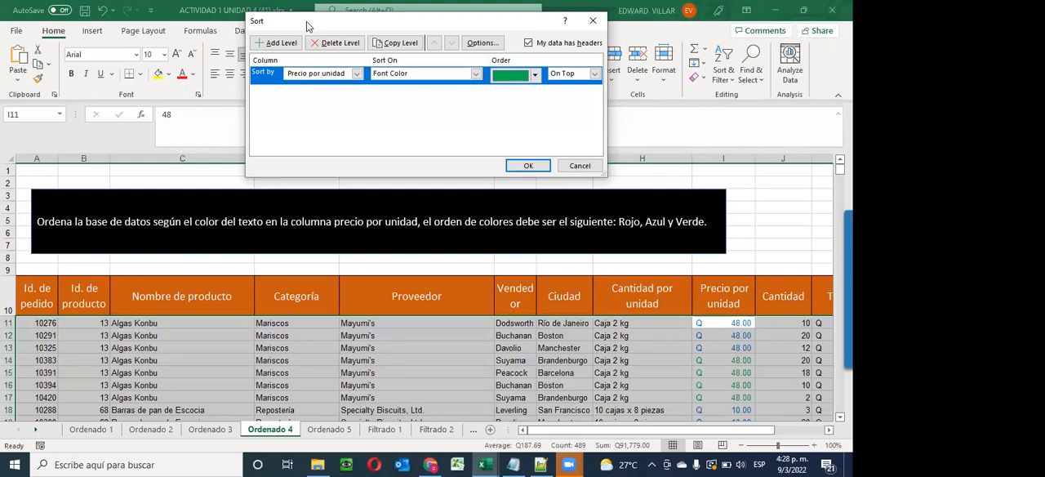
{"action": "left_click_drag", "start_coordinate": [308, 26], "coordinate": [226, 36]}
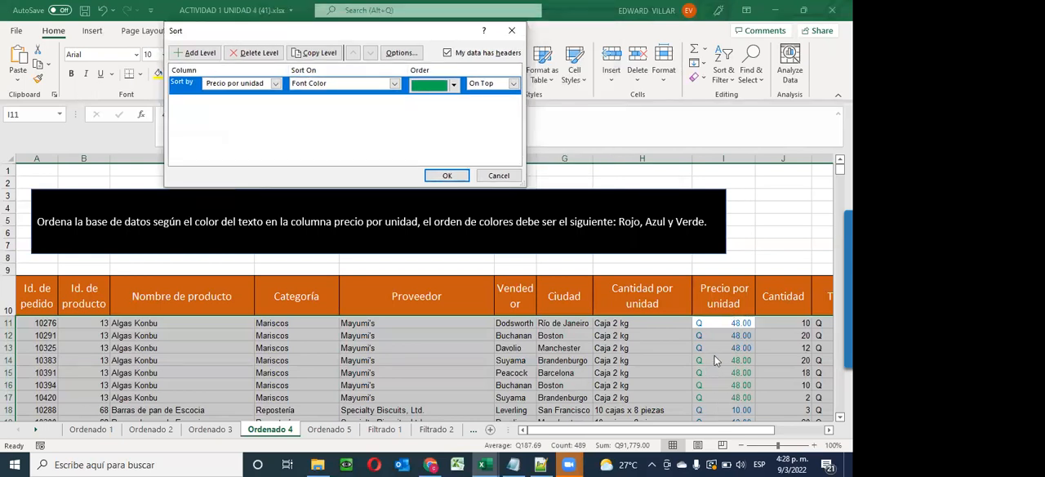
Choose red as the first sort level's font color, placed On Top
{"action": "left_click", "coordinate": [453, 85]}
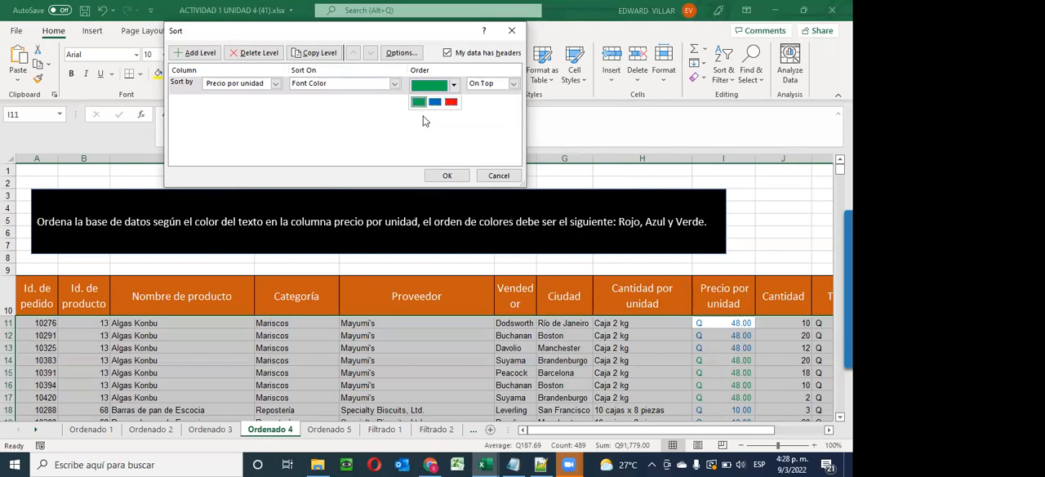
{"action": "left_click", "coordinate": [409, 138]}
{"action": "left_click", "coordinate": [454, 87]}
{"action": "left_click", "coordinate": [451, 101]}
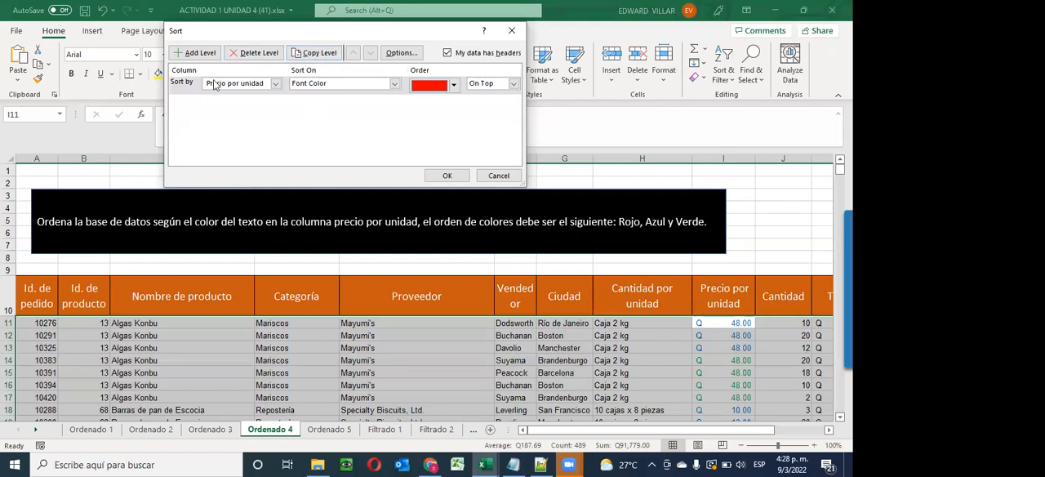
Add two more Precio por unidad font color levels by copying the existing level, setting them to blue and green
{"action": "left_click", "coordinate": [316, 54]}
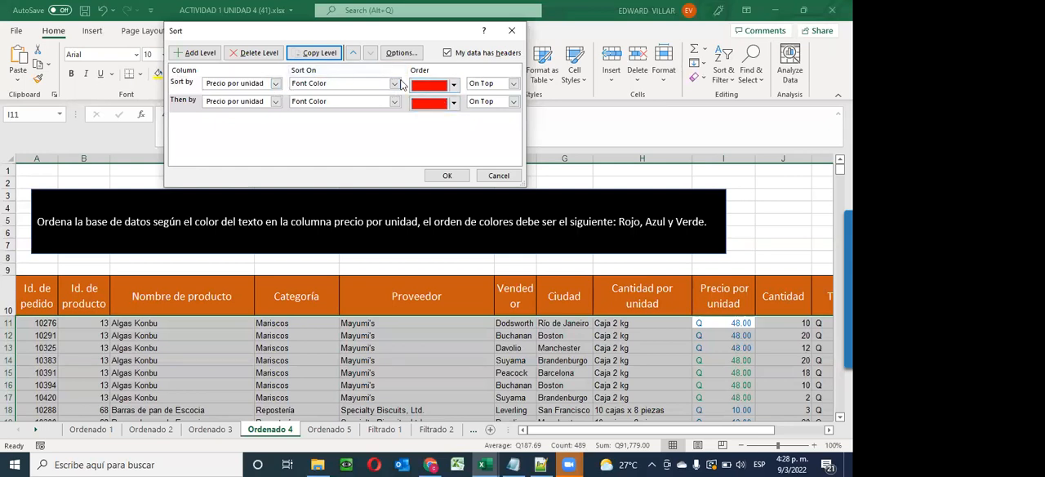
{"action": "left_click", "coordinate": [454, 102]}
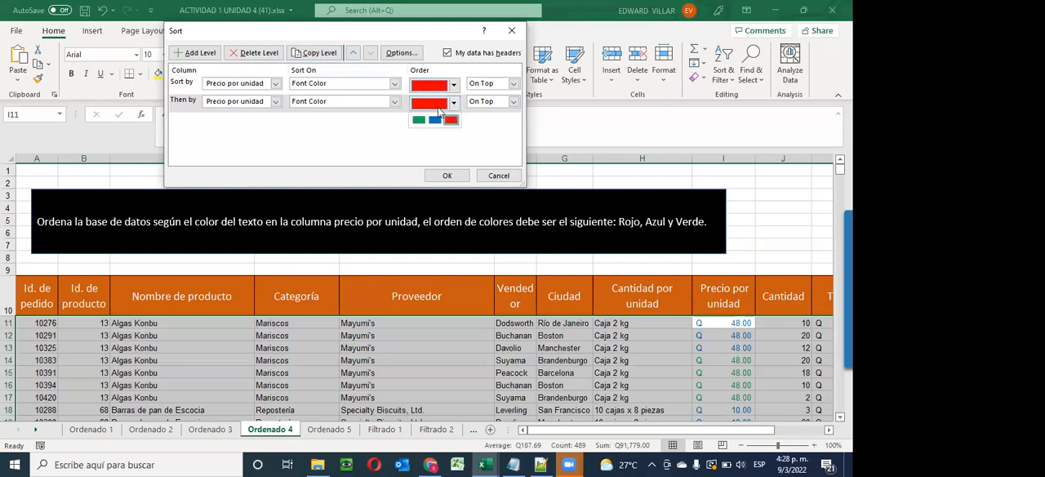
{"action": "left_click", "coordinate": [435, 119]}
{"action": "left_click", "coordinate": [310, 54]}
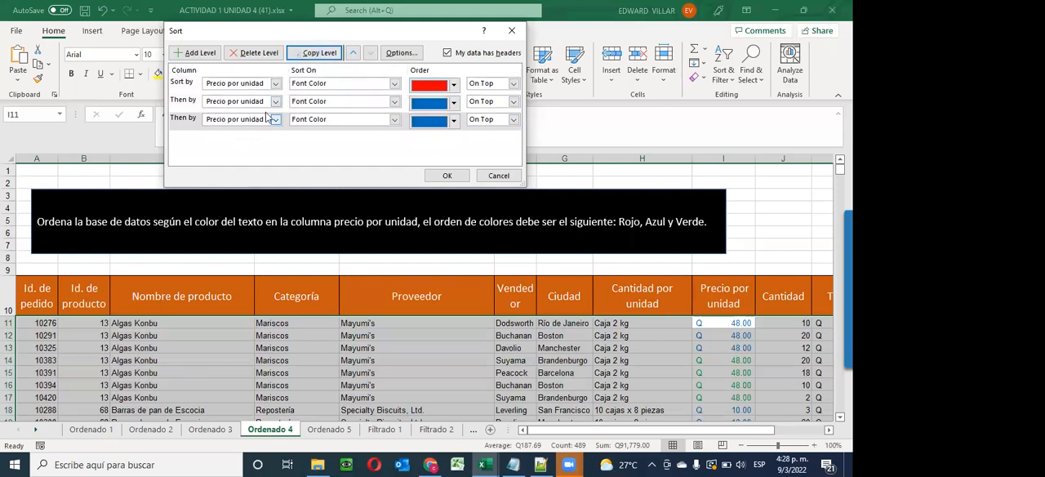
{"action": "left_click", "coordinate": [454, 122]}
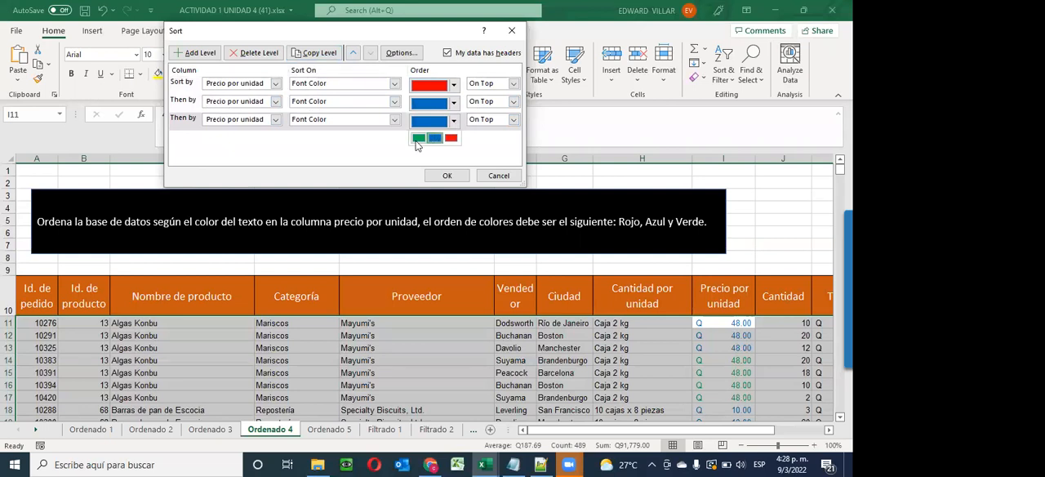
{"action": "left_click", "coordinate": [418, 139]}
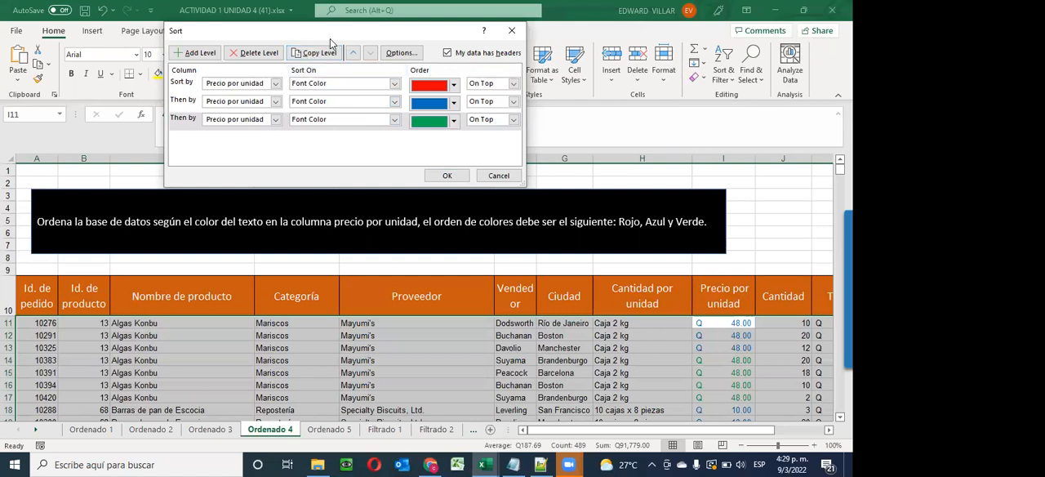
{"action": "left_click", "coordinate": [206, 56]}
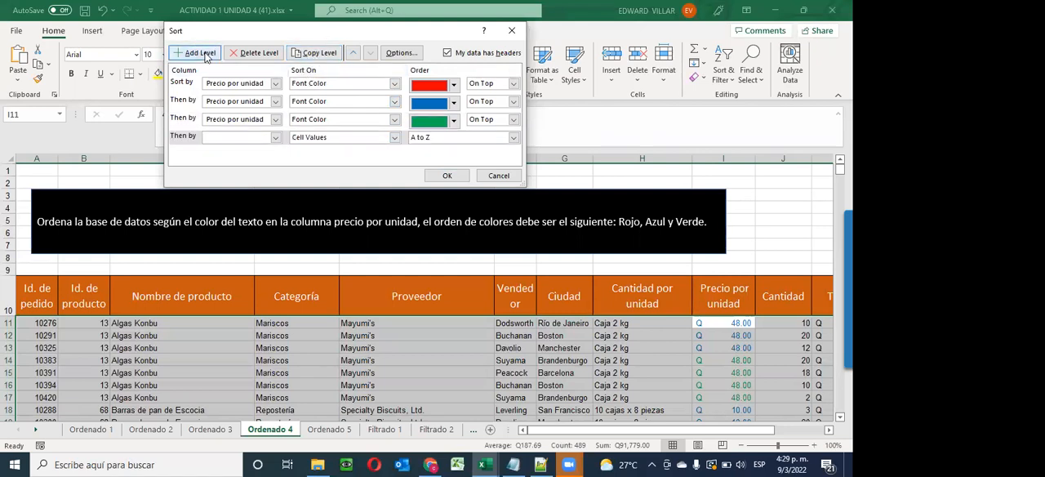
{"action": "left_click", "coordinate": [276, 137]}
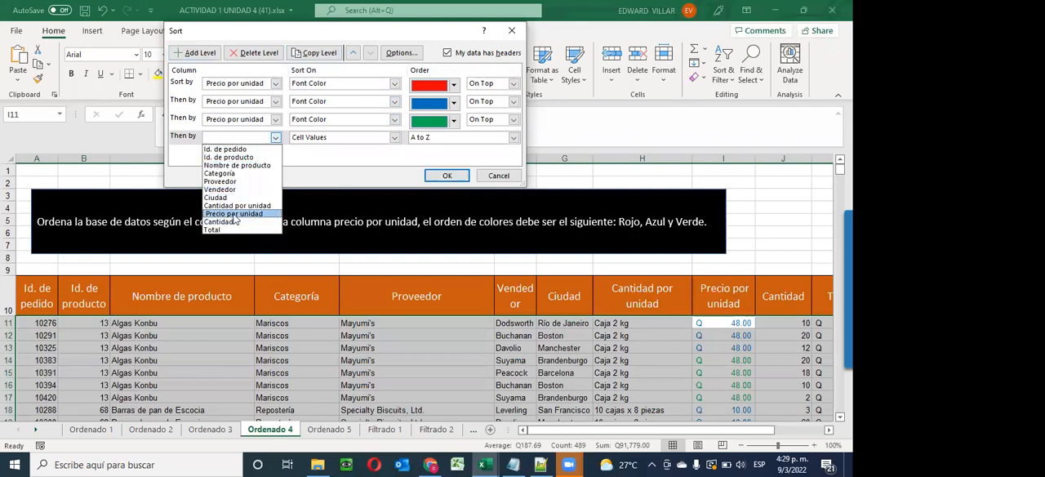
{"action": "left_click", "coordinate": [236, 219]}
{"action": "left_click", "coordinate": [326, 141]}
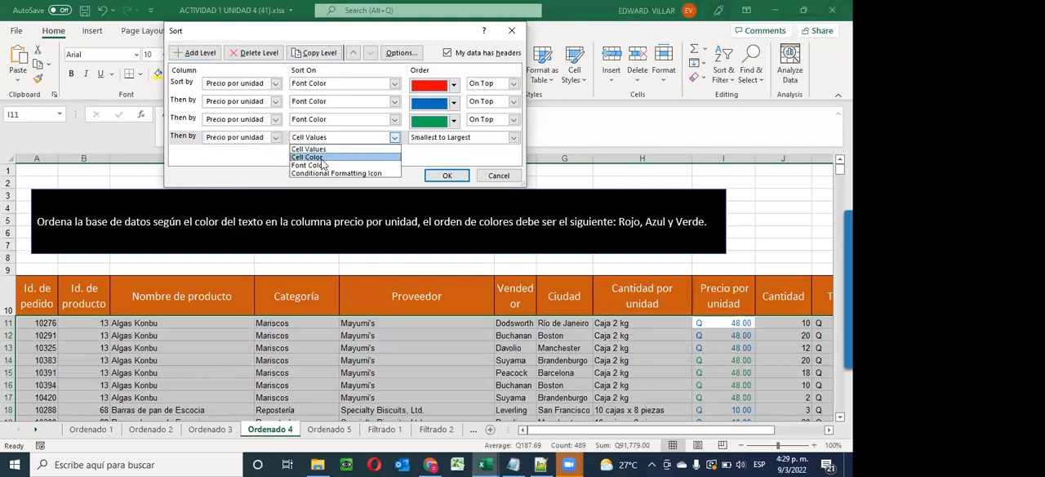
{"action": "left_click", "coordinate": [176, 142]}
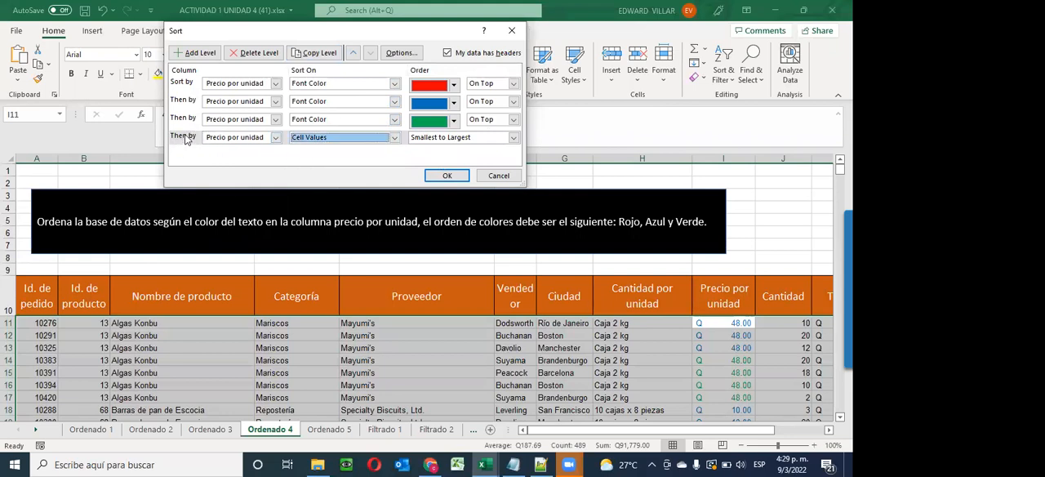
{"action": "left_click", "coordinate": [255, 54]}
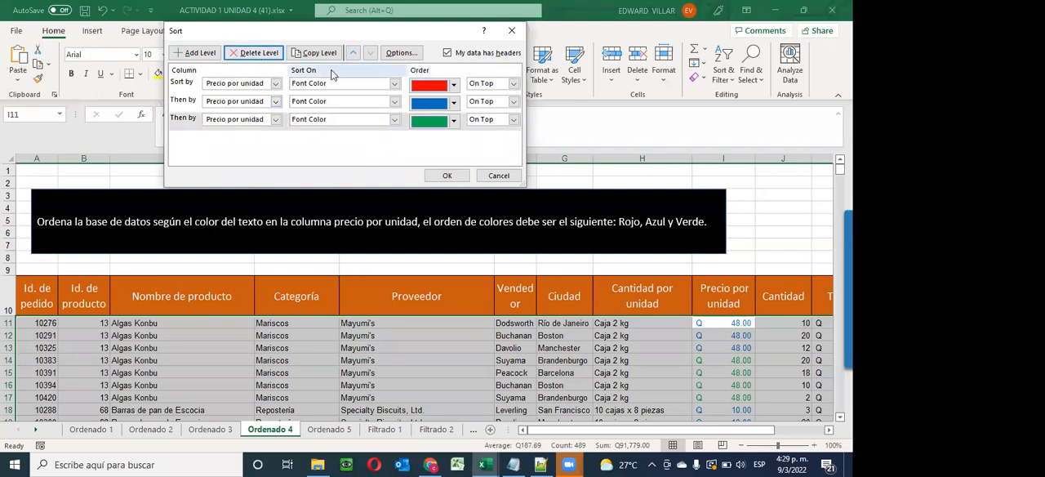
Apply the red, blue, green font color sort to the Ordenado 4 database and open the Ordenado 5 sheet
{"action": "left_click", "coordinate": [446, 177]}
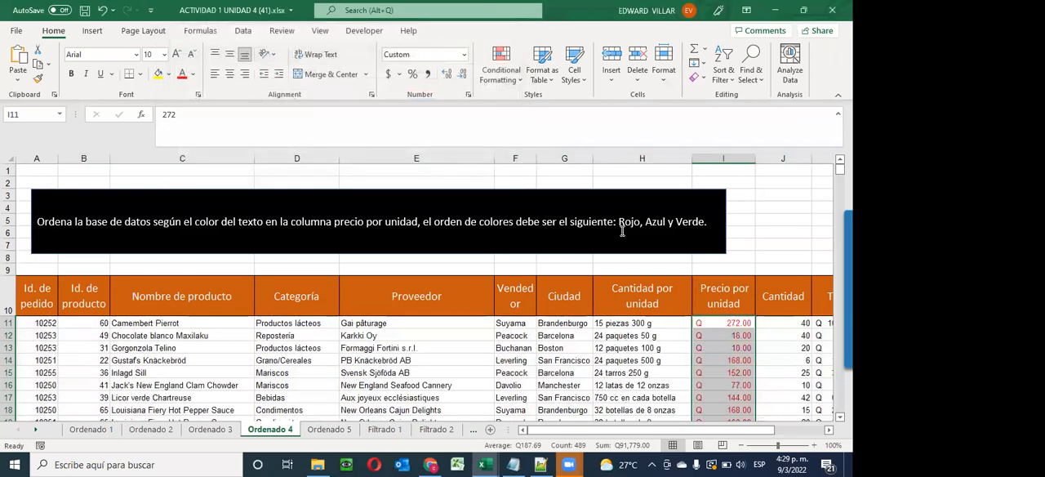
{"action": "left_click_drag", "start_coordinate": [840, 170], "coordinate": [512, 97]}
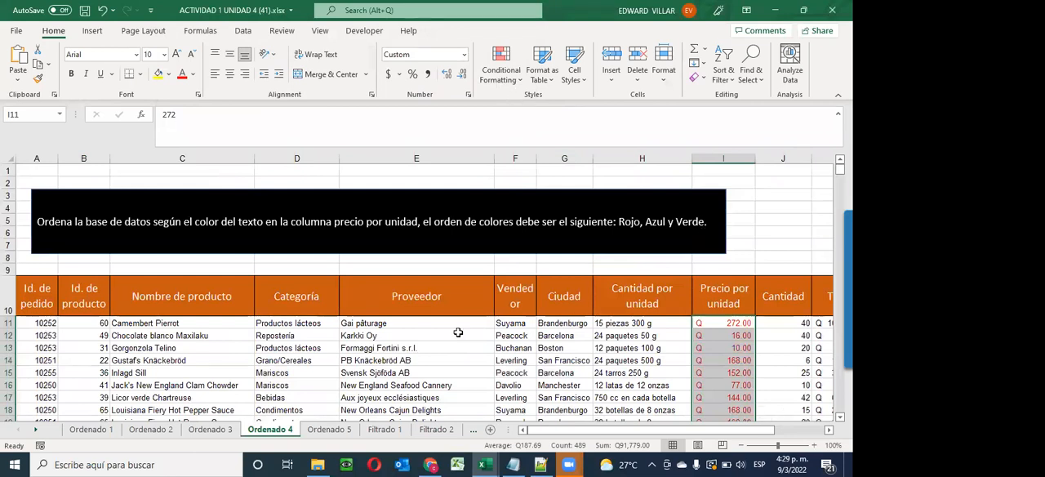
{"action": "left_click", "coordinate": [329, 429]}
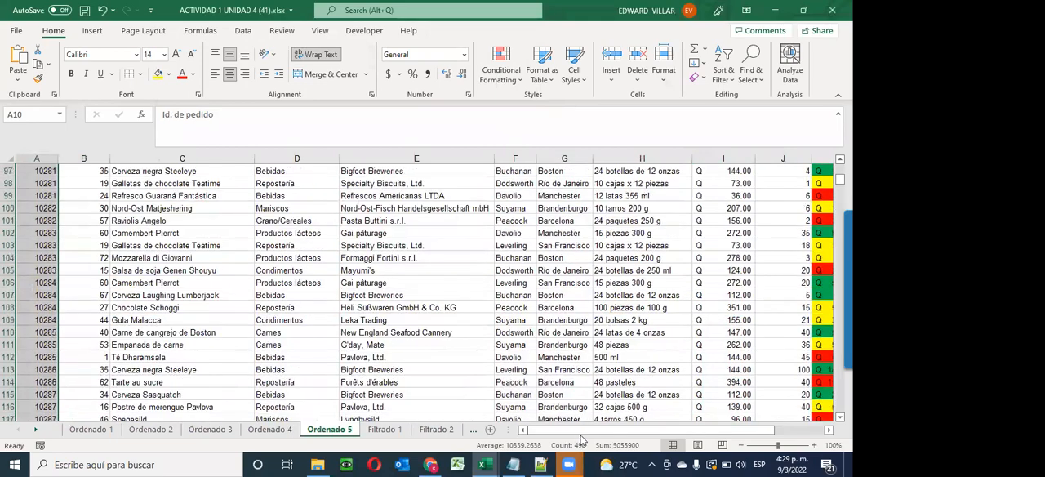
Review the fill-color sorting instruction on the Ordenado 5 sheet, comparing it with the Ordenado 4 exercise and the Total column
{"action": "scroll", "coordinate": [598, 410], "scroll_direction": "up", "scroll_amount": 20}
{"action": "scroll", "coordinate": [599, 411], "scroll_direction": "up", "scroll_amount": 11}
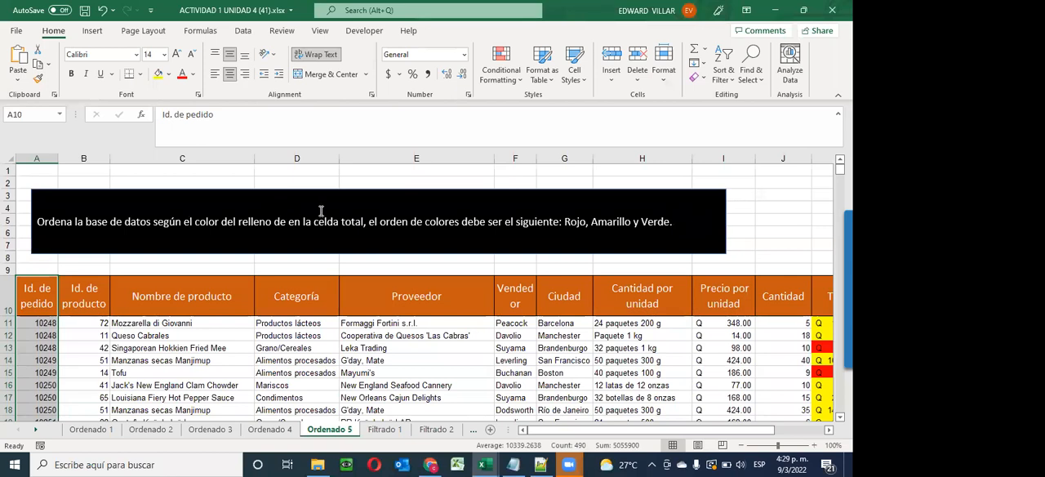
{"action": "left_click_drag", "start_coordinate": [303, 221], "coordinate": [364, 221]}
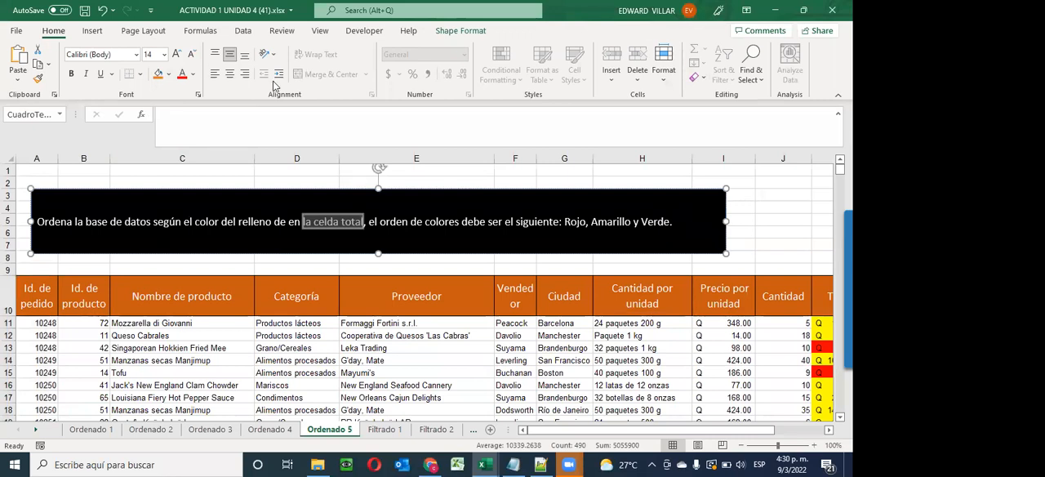
{"action": "left_click", "coordinate": [270, 430]}
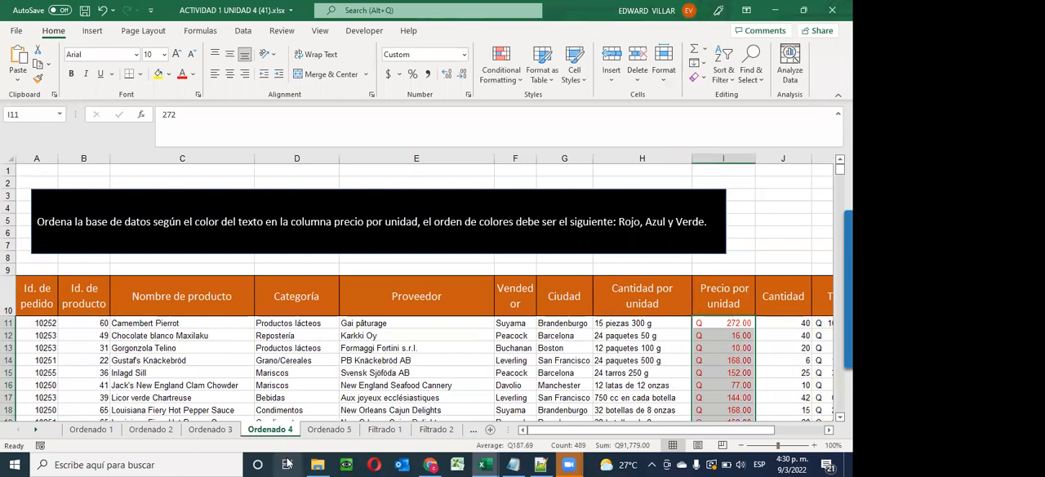
{"action": "left_click", "coordinate": [330, 429]}
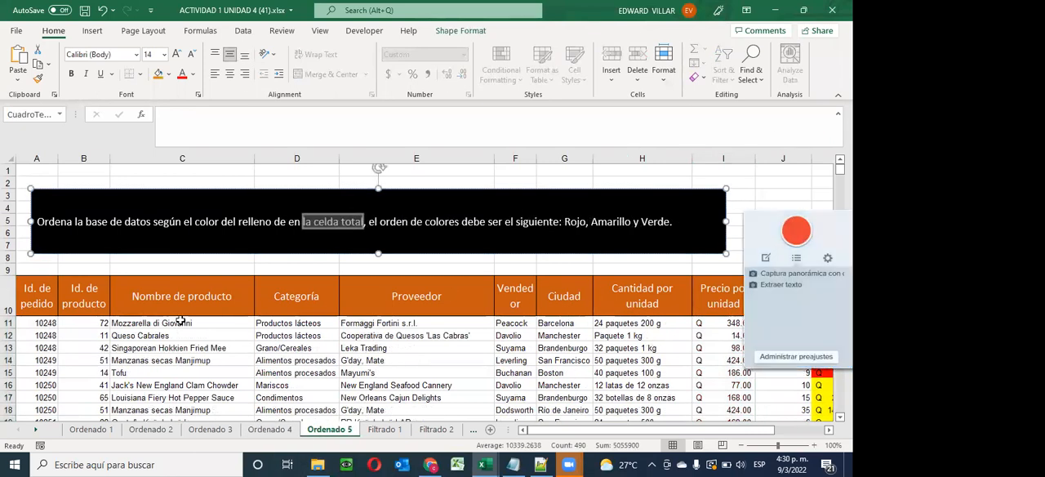
{"action": "left_click_drag", "start_coordinate": [600, 429], "coordinate": [698, 418]}
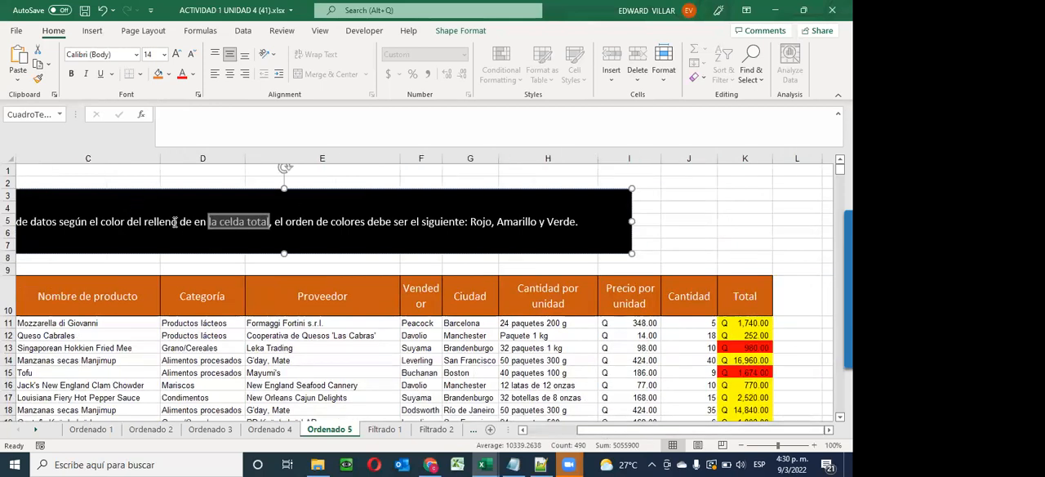
{"action": "left_click", "coordinate": [149, 222]}
{"action": "left_click_drag", "start_coordinate": [149, 221], "coordinate": [271, 222]}
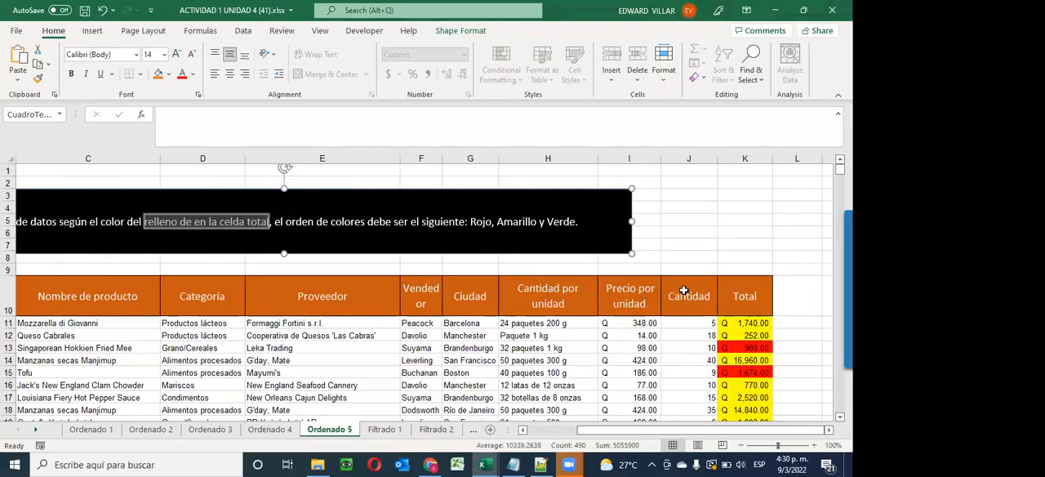
Select the Total values in K11:K499 on the Ordenado 5 sheet and start a custom sort
{"action": "left_click_drag", "start_coordinate": [751, 323], "coordinate": [724, 396]}
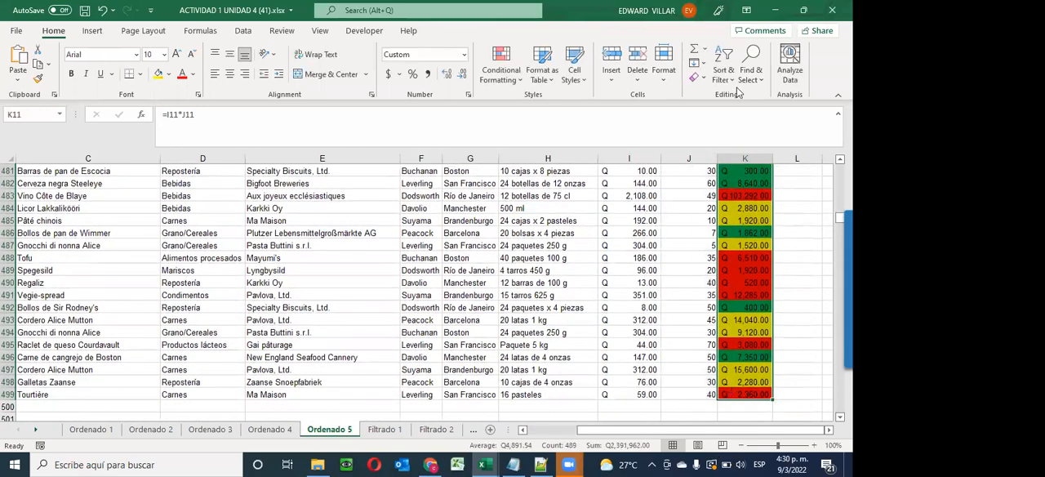
{"action": "left_click", "coordinate": [723, 67]}
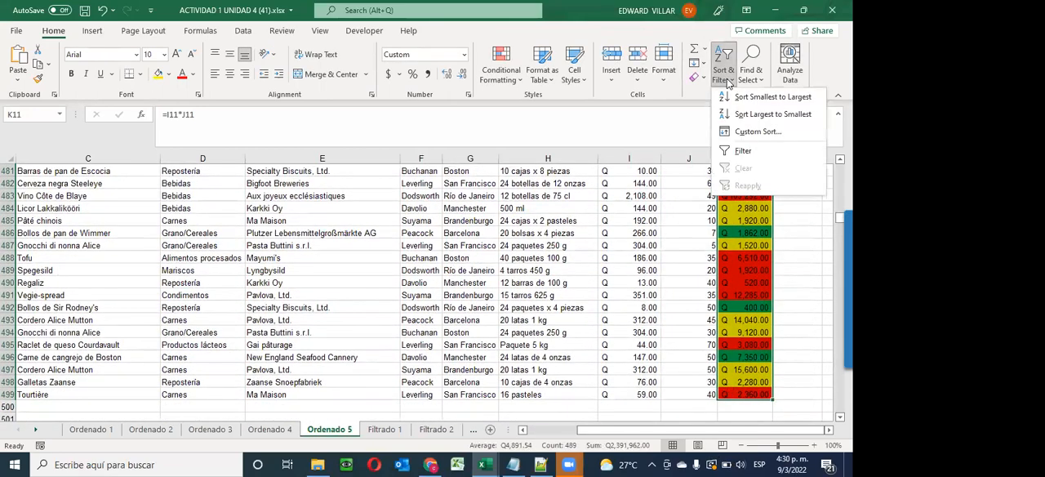
{"action": "left_click", "coordinate": [746, 132]}
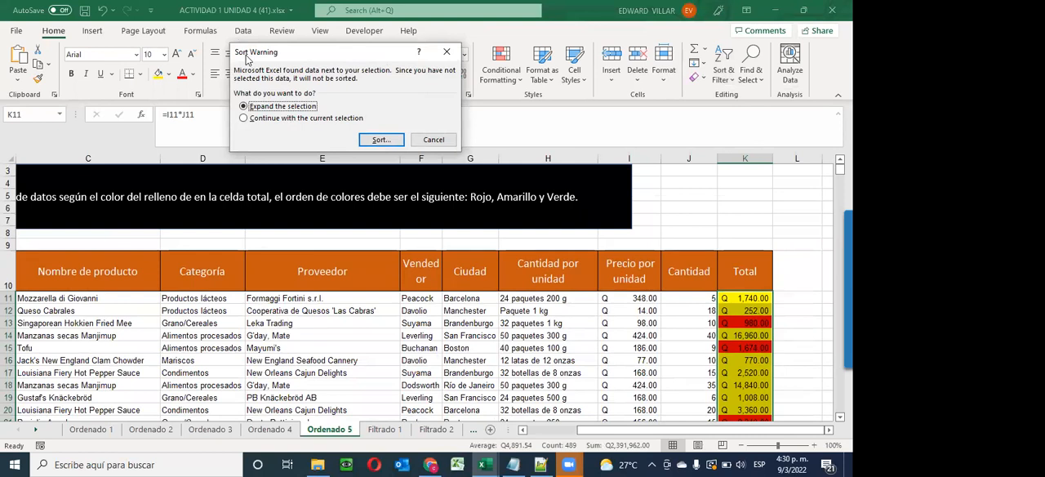
{"action": "left_click_drag", "start_coordinate": [247, 59], "coordinate": [269, 151]}
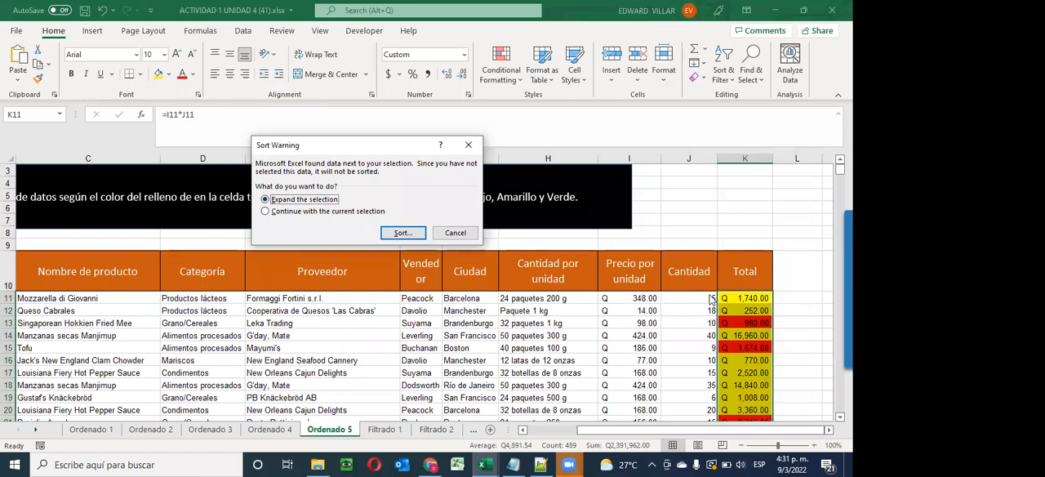
Expand the sort selection to cover the data adjacent to the Total values and continue to the sort settings
{"action": "left_click", "coordinate": [279, 211]}
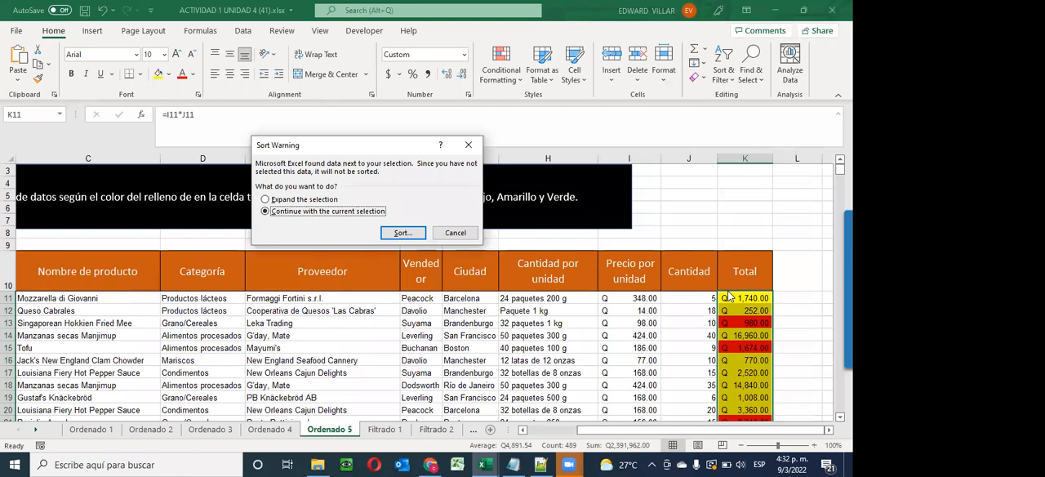
{"action": "left_click", "coordinate": [318, 201]}
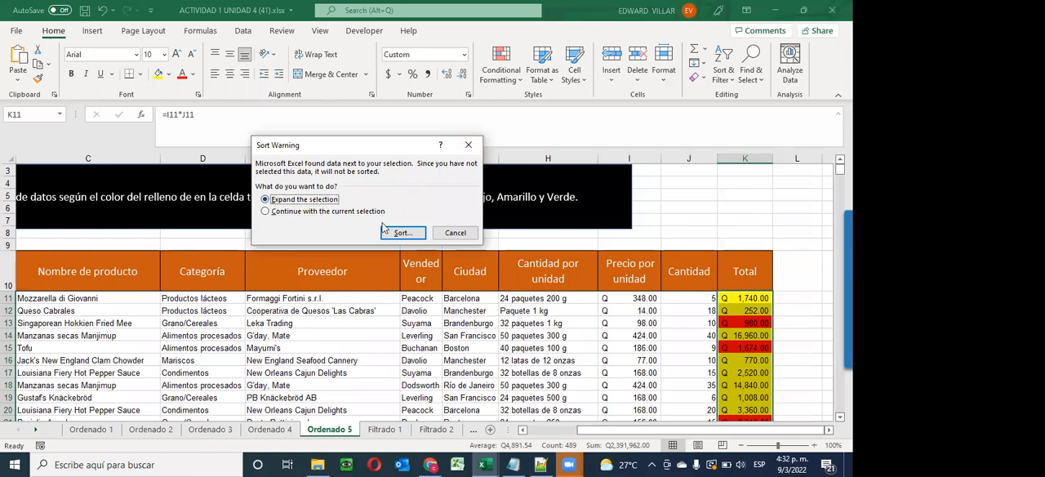
{"action": "left_click", "coordinate": [403, 232]}
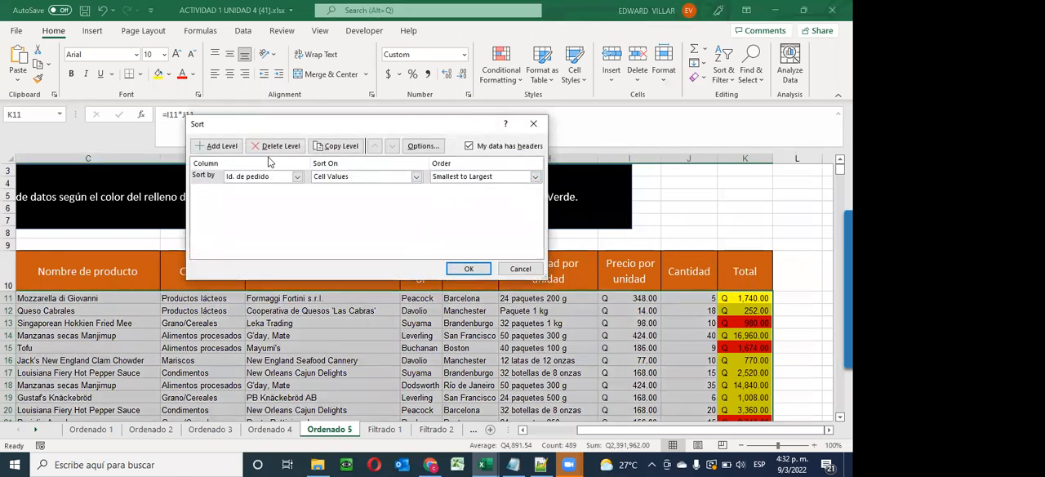
Set the first sort level to the Total column by Cell Color, with red On Top
{"action": "left_click", "coordinate": [290, 180]}
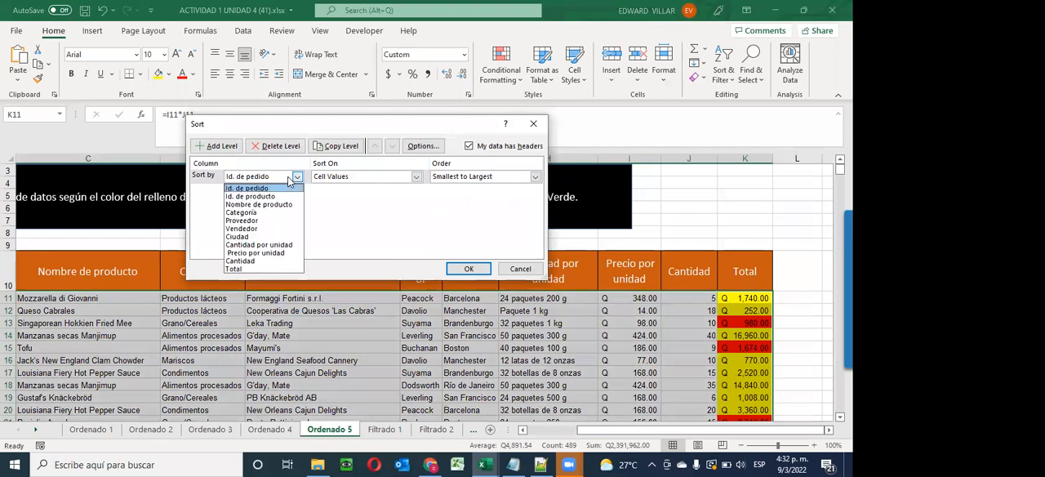
{"action": "left_click", "coordinate": [276, 269]}
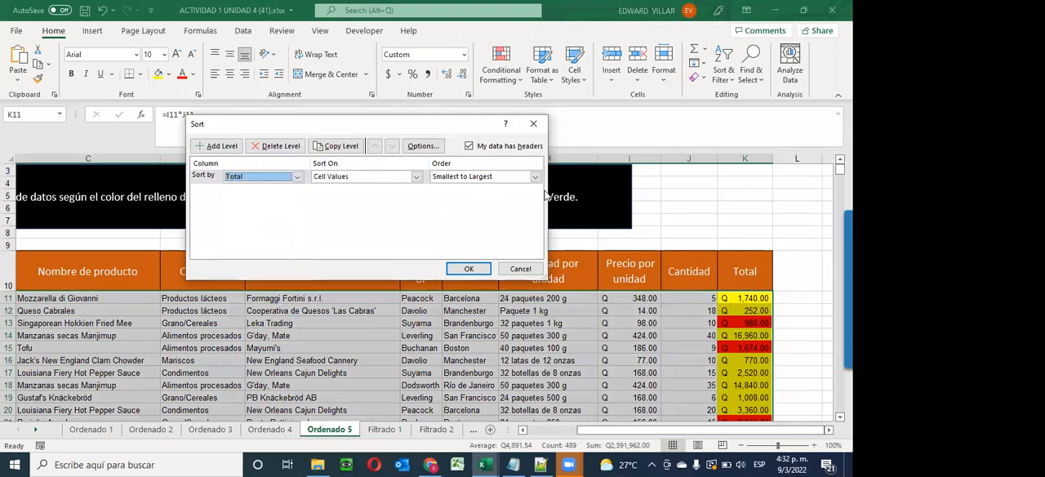
{"action": "left_click", "coordinate": [359, 178]}
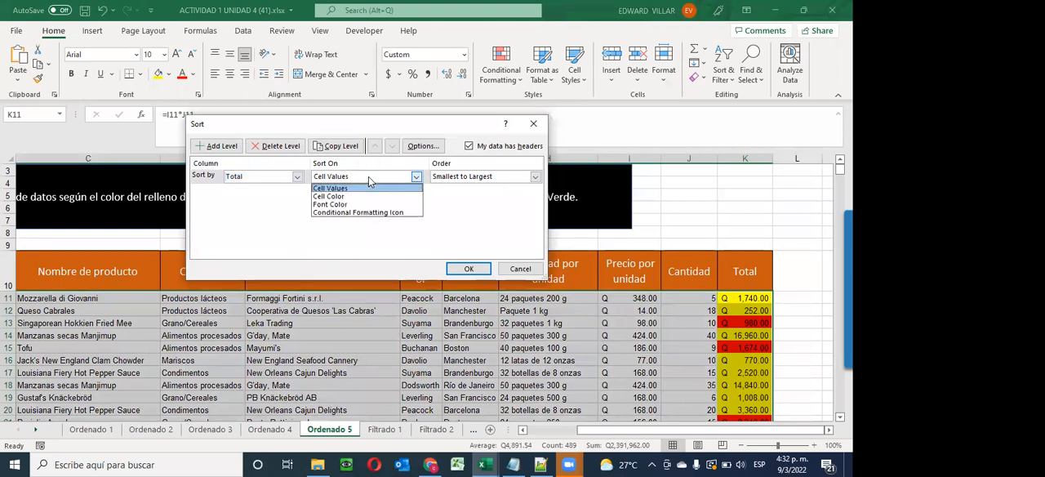
{"action": "left_click", "coordinate": [327, 197]}
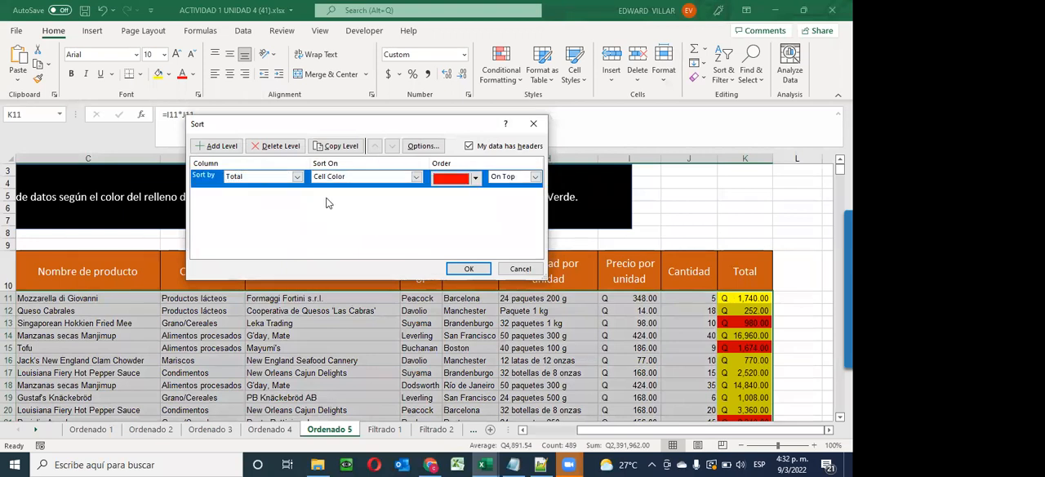
{"action": "left_click", "coordinate": [457, 178]}
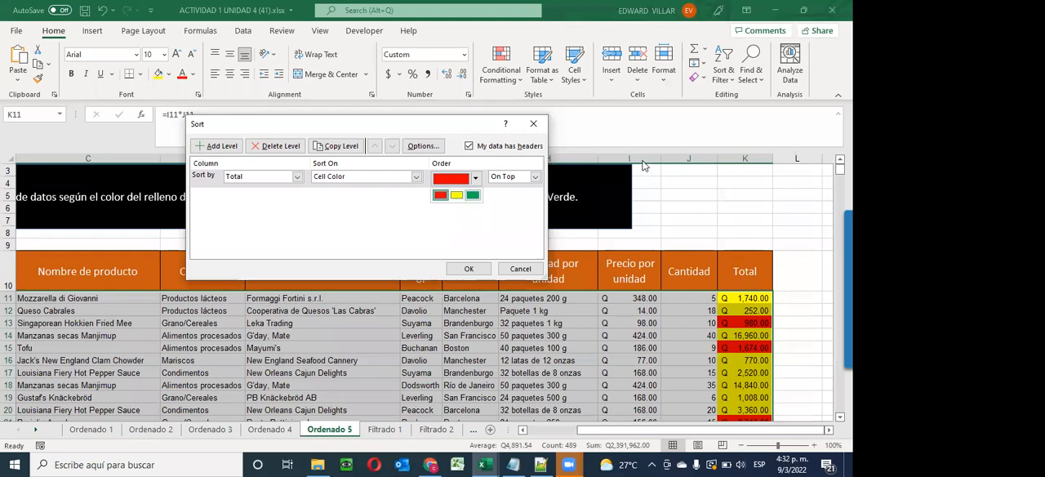
{"action": "left_click", "coordinate": [381, 170]}
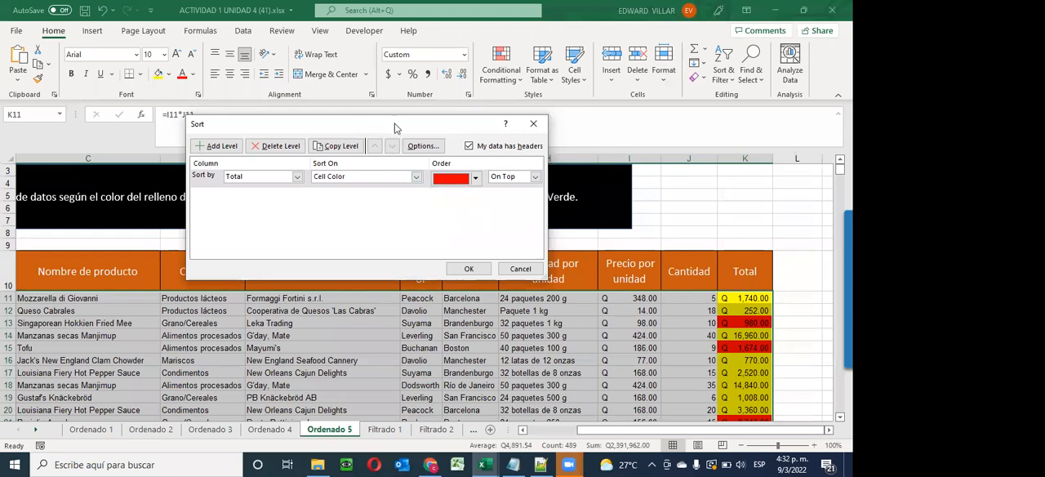
Copy the Total cell color level twice, setting the copies to yellow and green, and apply the sort
{"action": "left_click_drag", "start_coordinate": [394, 132], "coordinate": [395, 142]}
{"action": "left_click_drag", "start_coordinate": [479, 133], "coordinate": [491, 224]}
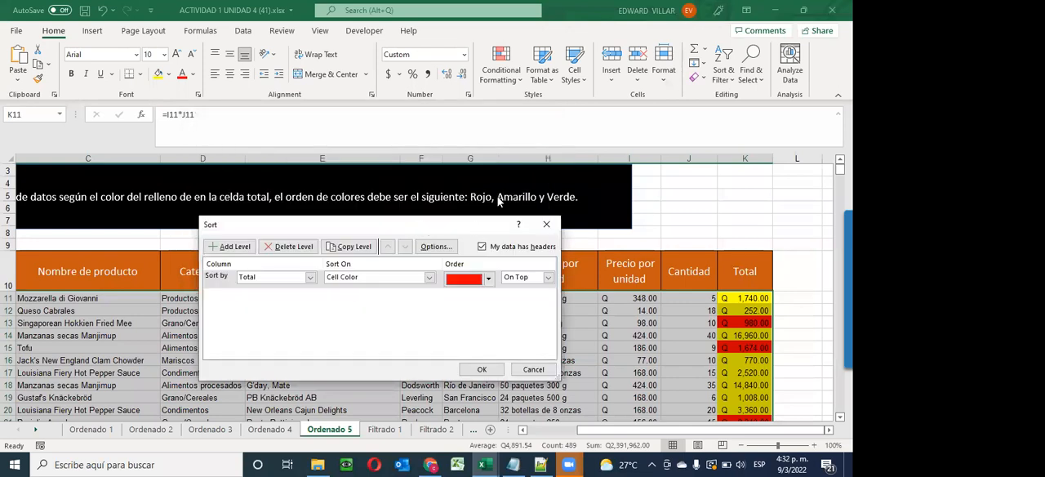
{"action": "left_click", "coordinate": [346, 246]}
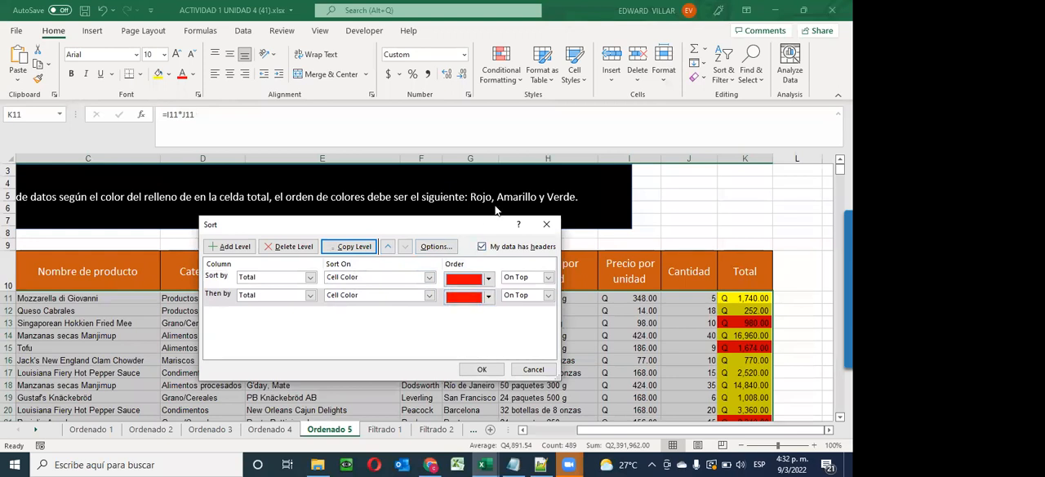
{"action": "left_click", "coordinate": [488, 296]}
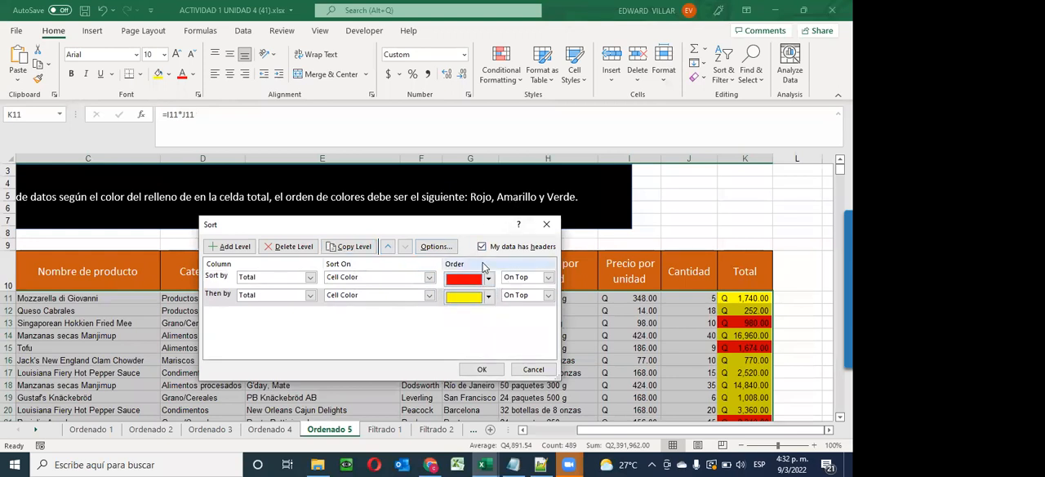
{"action": "left_click", "coordinate": [356, 249]}
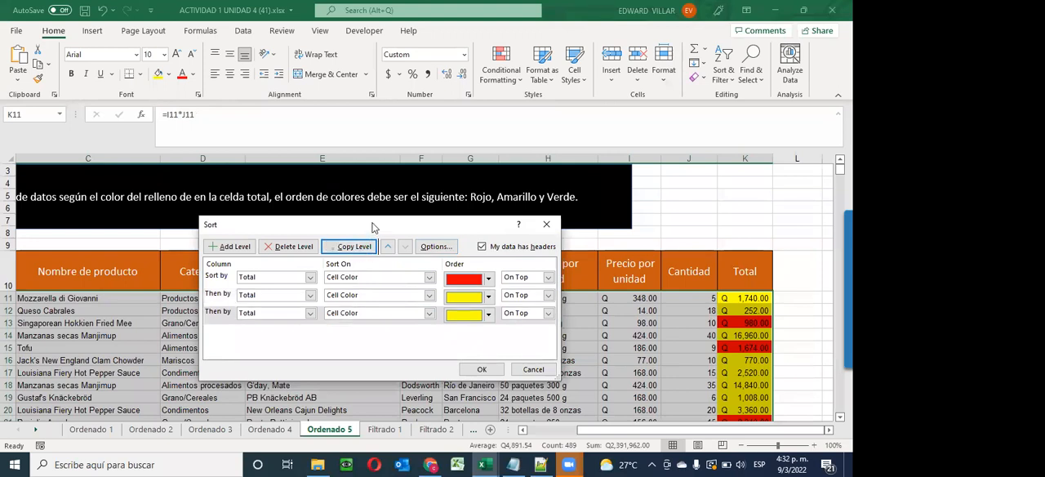
{"action": "left_click", "coordinate": [488, 313]}
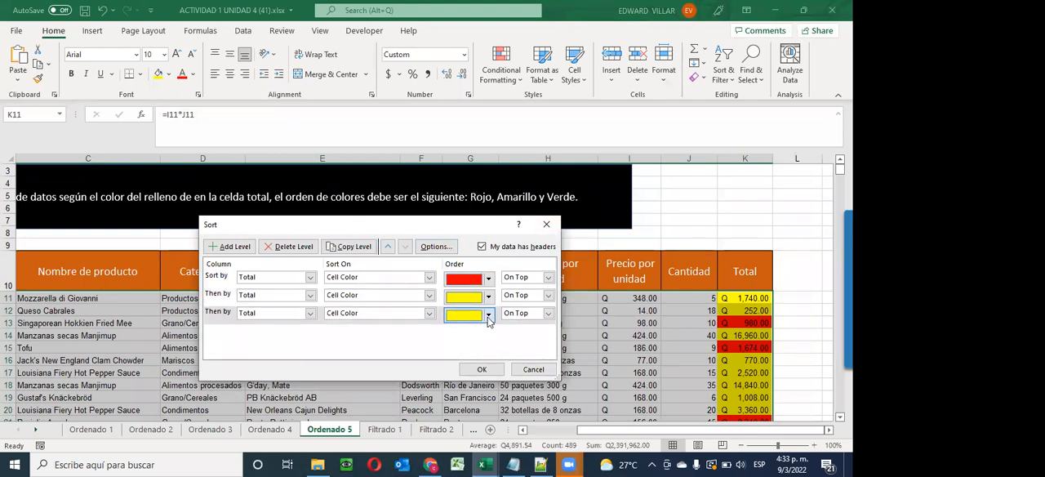
{"action": "left_click", "coordinate": [481, 331]}
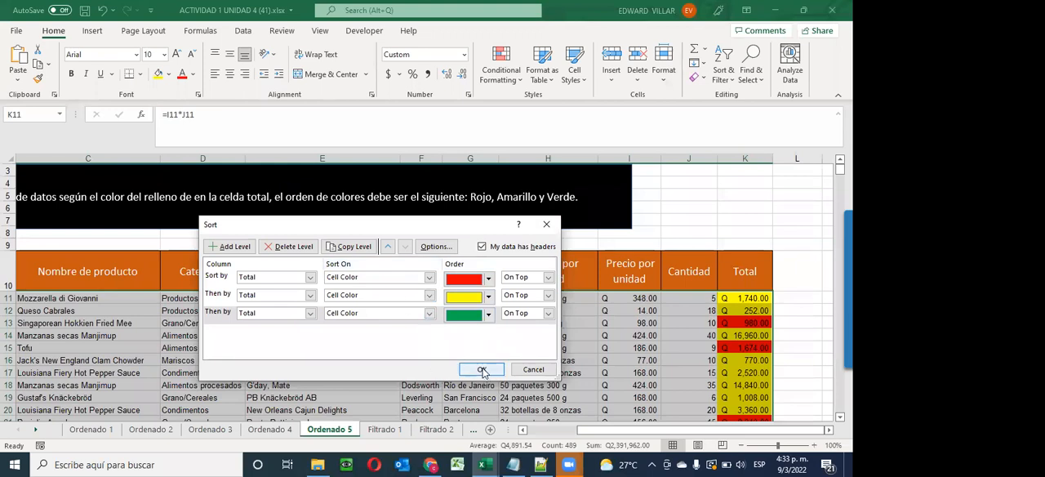
{"action": "left_click", "coordinate": [483, 370]}
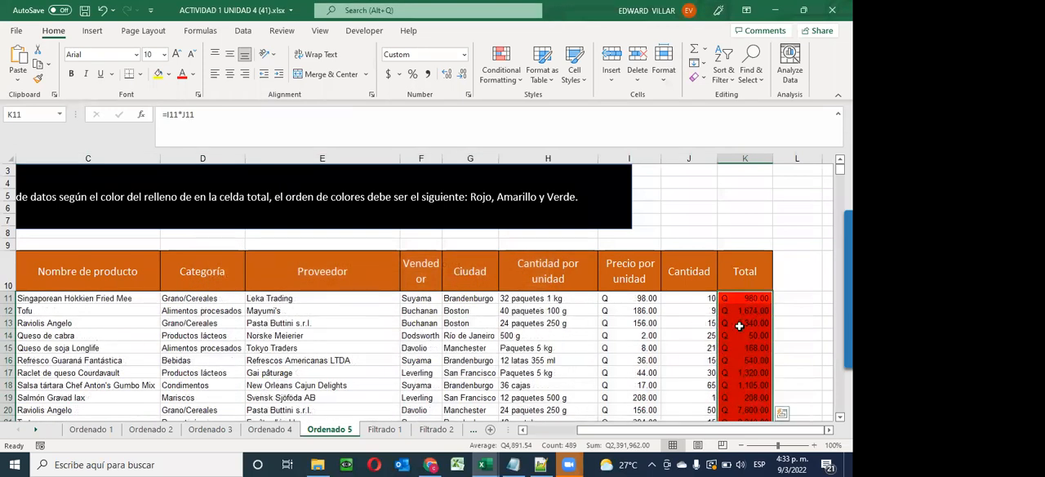
Examine the fill-color order of the Total column down to the last record on the Ordenado 5 sheet
{"action": "scroll", "coordinate": [739, 326], "scroll_direction": "down", "scroll_amount": 19}
{"action": "scroll", "coordinate": [738, 332], "scroll_direction": "down", "scroll_amount": 20}
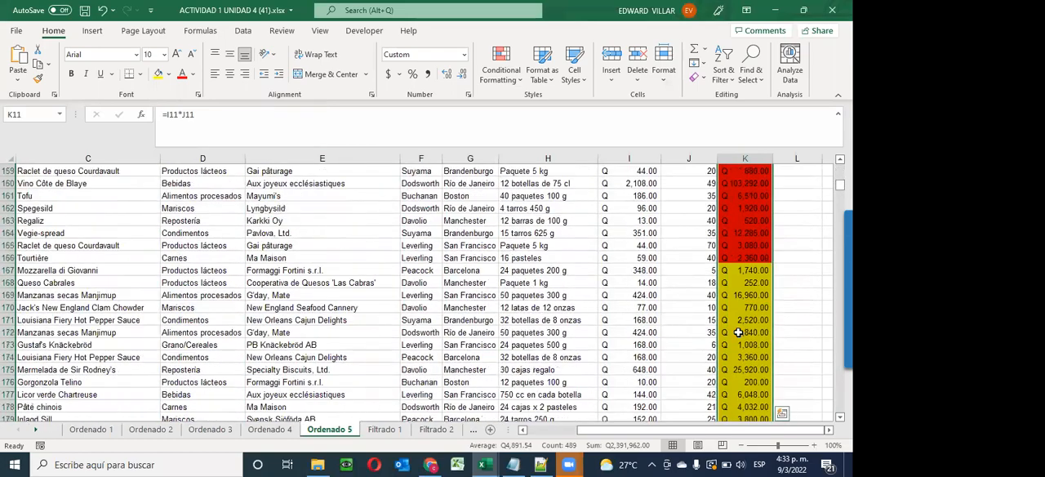
{"action": "scroll", "coordinate": [738, 332], "scroll_direction": "down", "scroll_amount": 20}
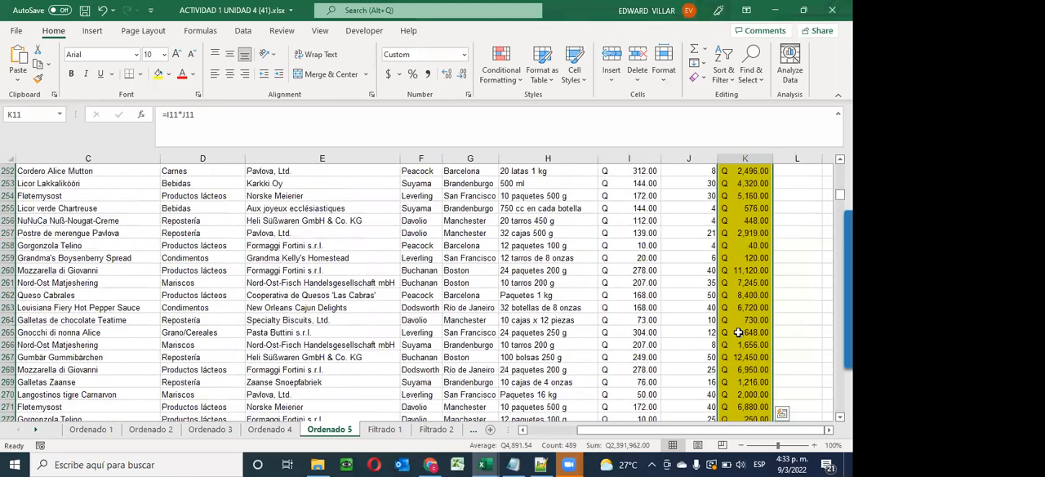
{"action": "scroll", "coordinate": [739, 332], "scroll_direction": "down", "scroll_amount": 3}
{"action": "scroll", "coordinate": [738, 332], "scroll_direction": "down", "scroll_amount": 9}
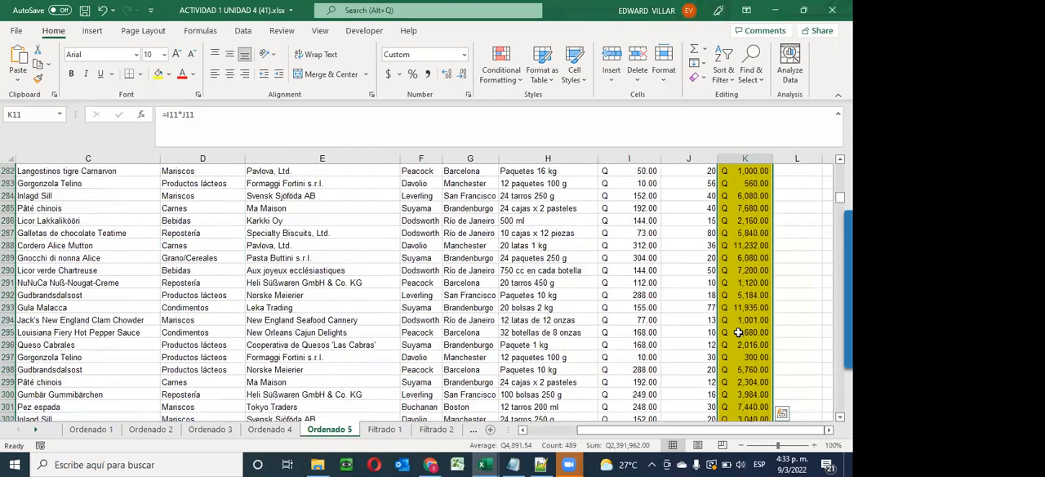
{"action": "scroll", "coordinate": [739, 332], "scroll_direction": "down", "scroll_amount": 5}
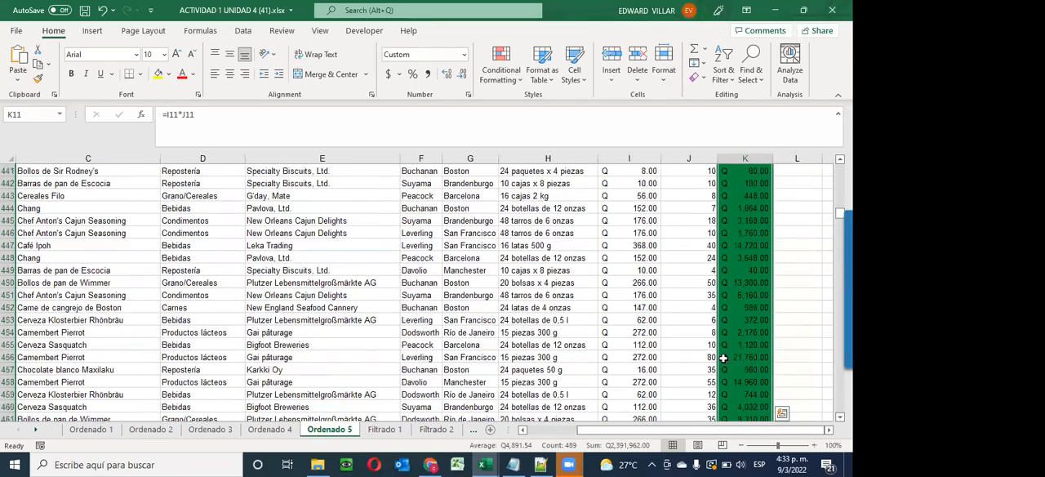
{"action": "scroll", "coordinate": [724, 357], "scroll_direction": "down", "scroll_amount": 7}
{"action": "left_click", "coordinate": [722, 294]}
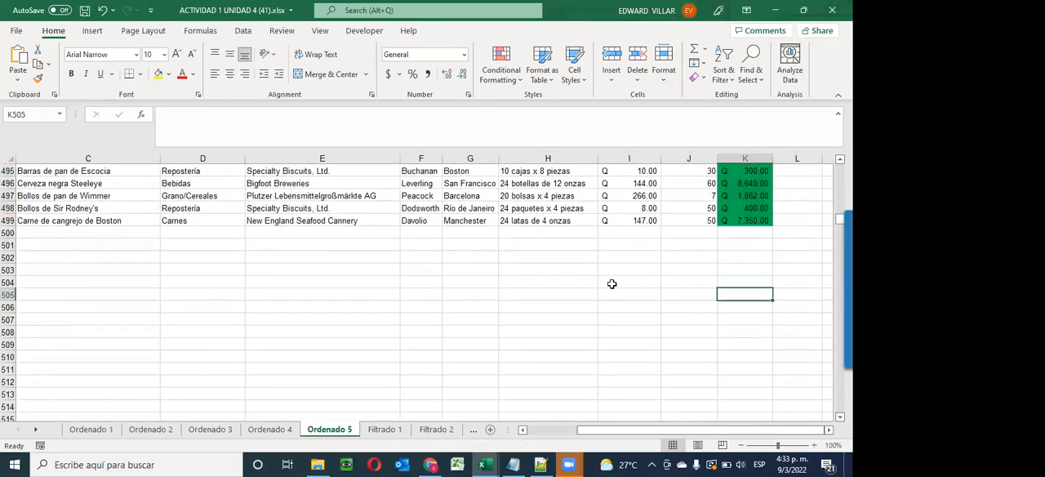
{"action": "scroll", "coordinate": [612, 286], "scroll_direction": "up", "scroll_amount": 4}
{"action": "scroll", "coordinate": [608, 297], "scroll_direction": "up", "scroll_amount": 18}
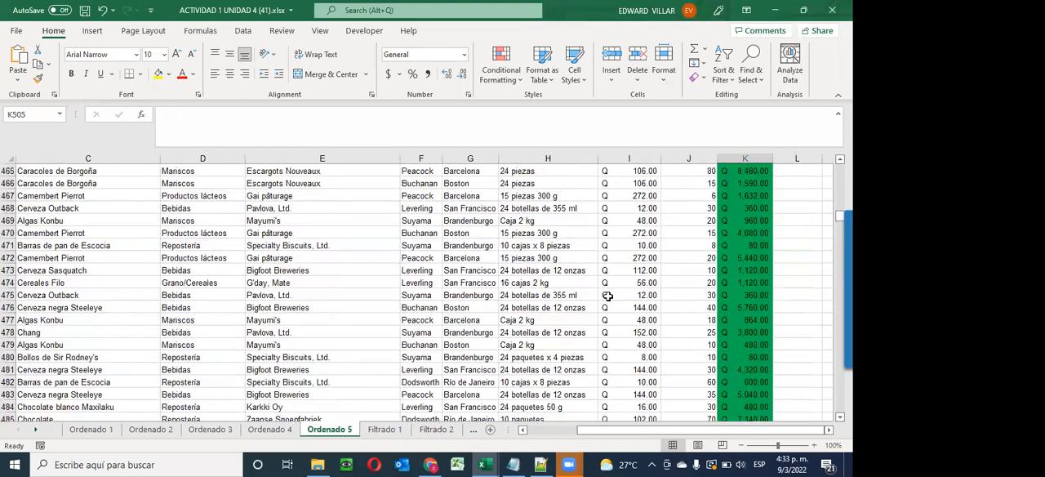
{"action": "scroll", "coordinate": [607, 296], "scroll_direction": "up", "scroll_amount": 20}
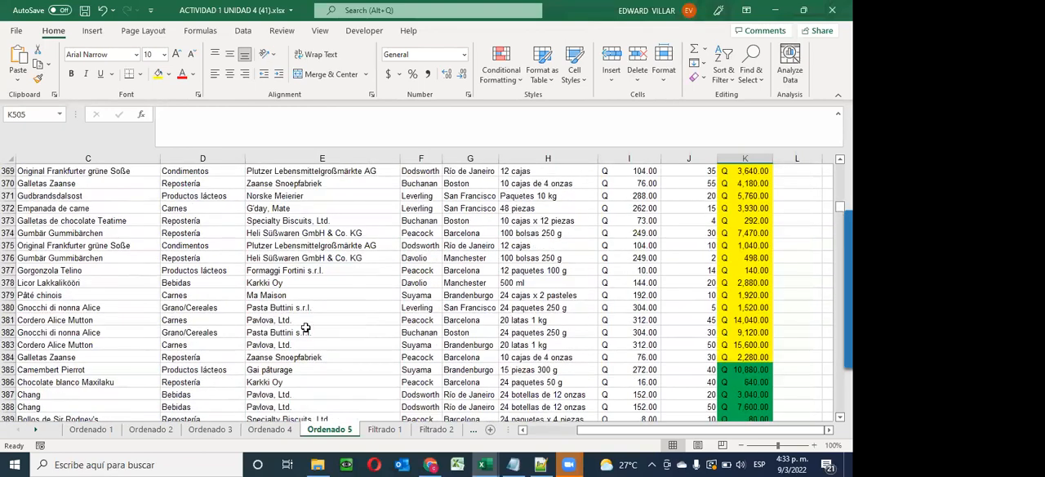
{"action": "scroll", "coordinate": [305, 326], "scroll_direction": "up", "scroll_amount": 20}
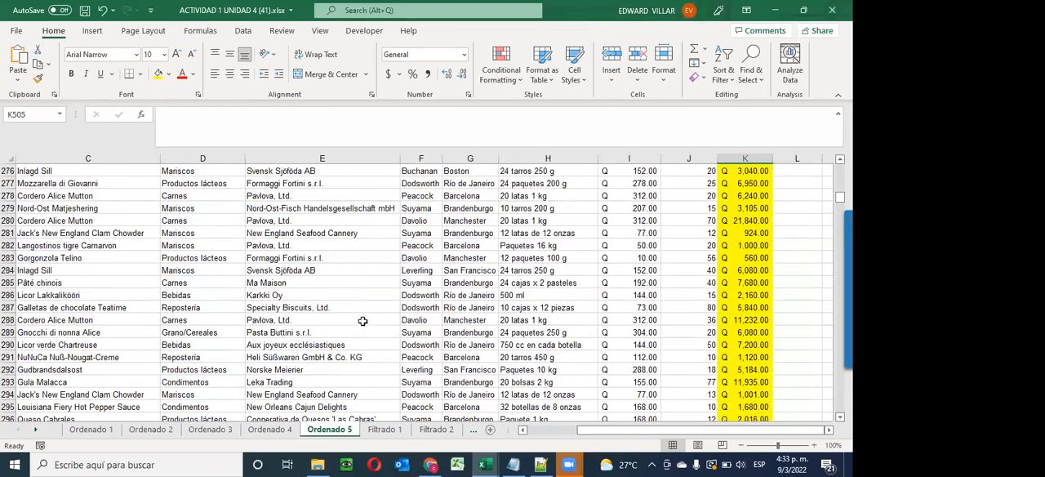
{"action": "scroll", "coordinate": [362, 321], "scroll_direction": "up", "scroll_amount": 20}
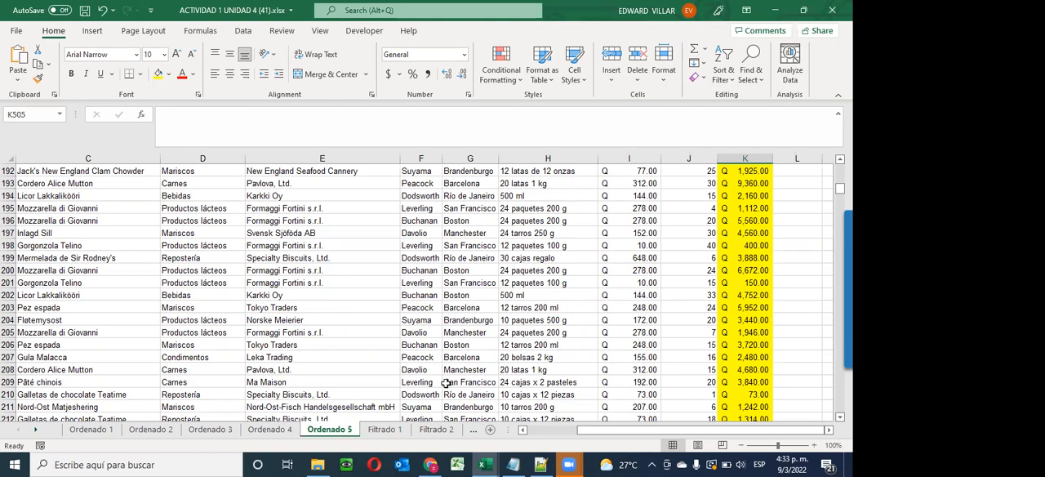
Open the Filtrado 1 sheet and examine its filtering instruction alongside the product name, category and seller columns
{"action": "left_click", "coordinate": [385, 430]}
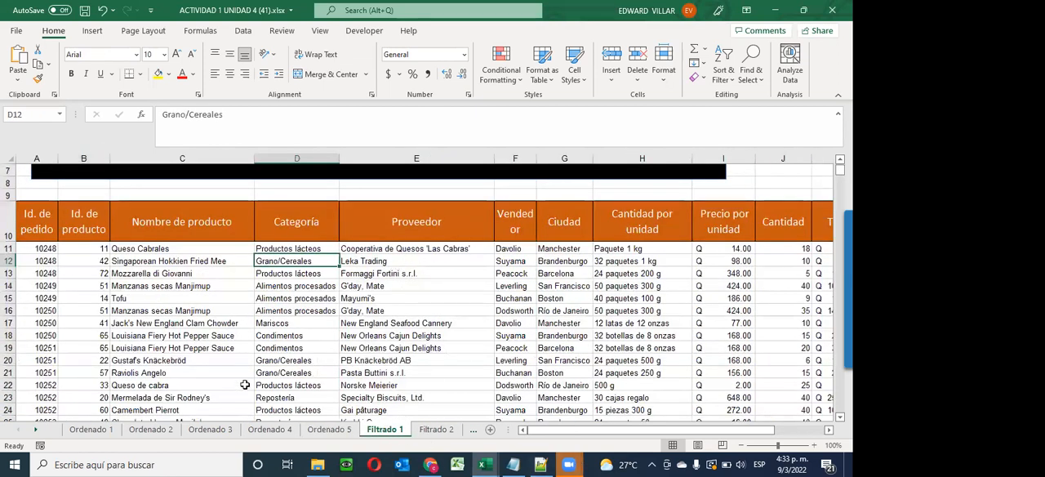
{"action": "scroll", "coordinate": [249, 380], "scroll_direction": "up", "scroll_amount": 2}
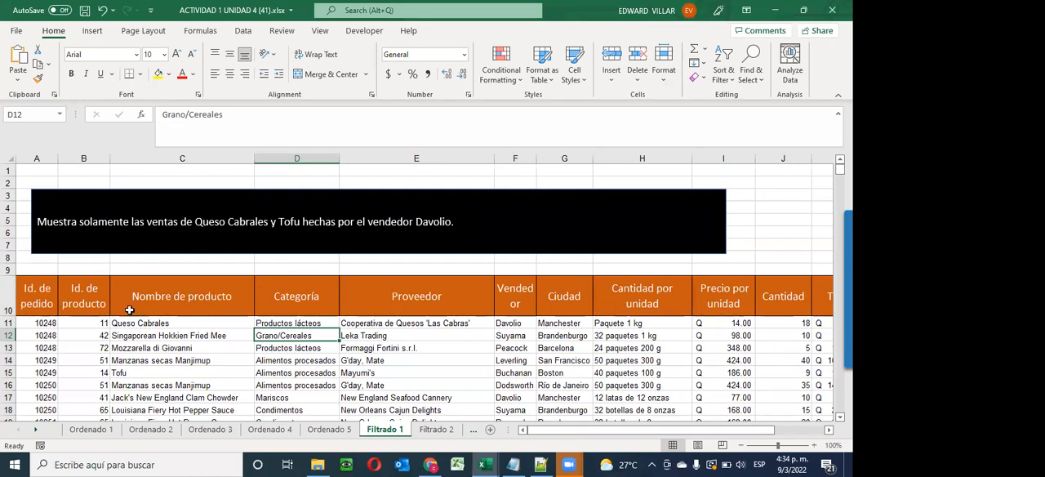
{"action": "left_click_drag", "start_coordinate": [35, 292], "coordinate": [378, 296]}
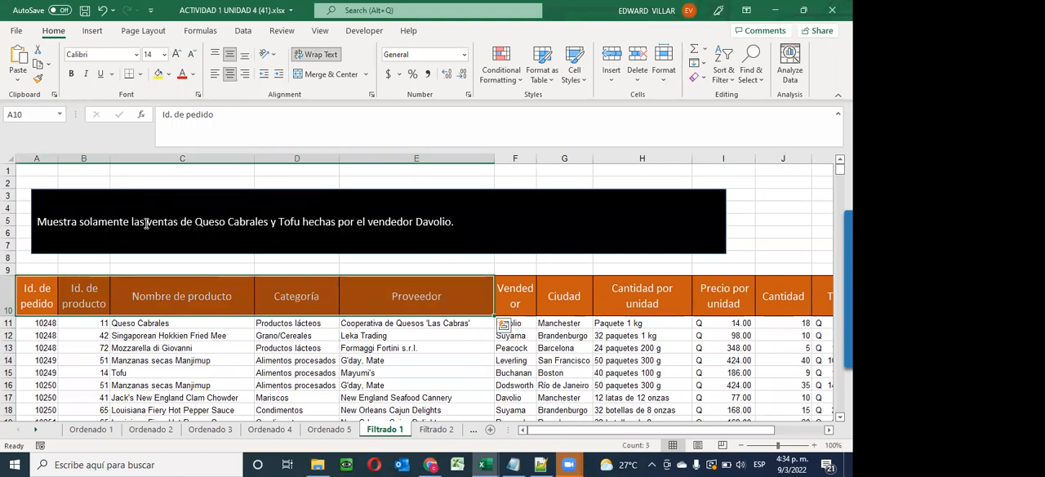
{"action": "left_click", "coordinate": [201, 247]}
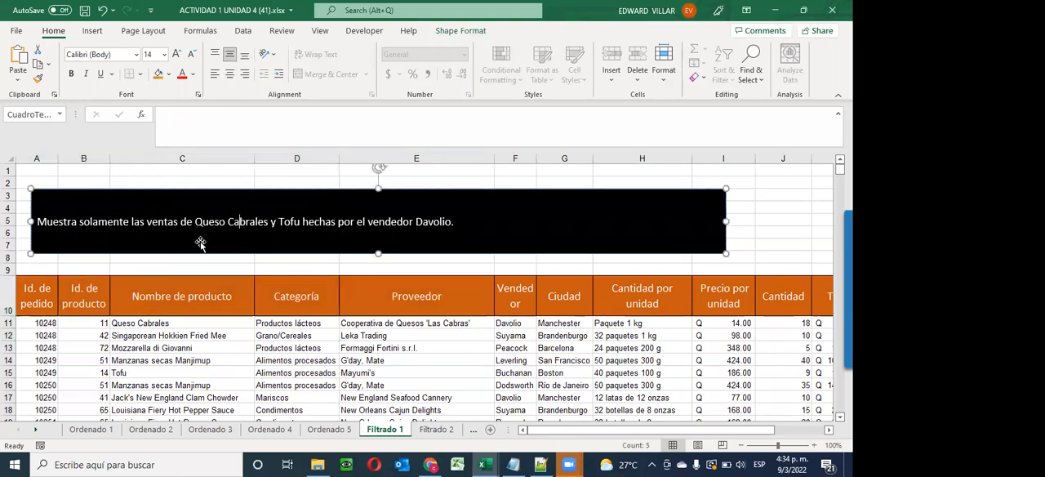
{"action": "left_click_drag", "start_coordinate": [135, 323], "coordinate": [170, 375]}
{"action": "scroll", "coordinate": [170, 376], "scroll_direction": "up", "scroll_amount": 2}
{"action": "left_click", "coordinate": [217, 297]}
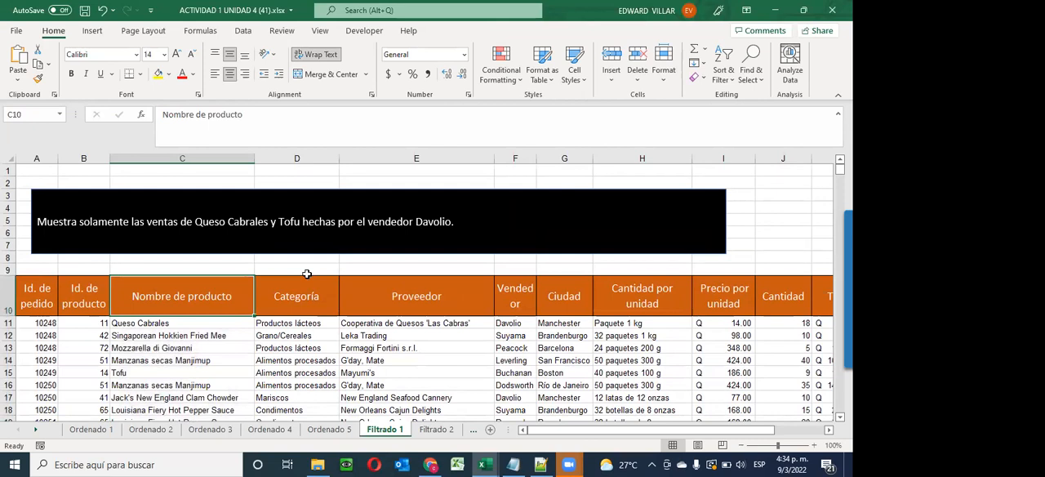
{"action": "left_click_drag", "start_coordinate": [292, 325], "coordinate": [294, 397]}
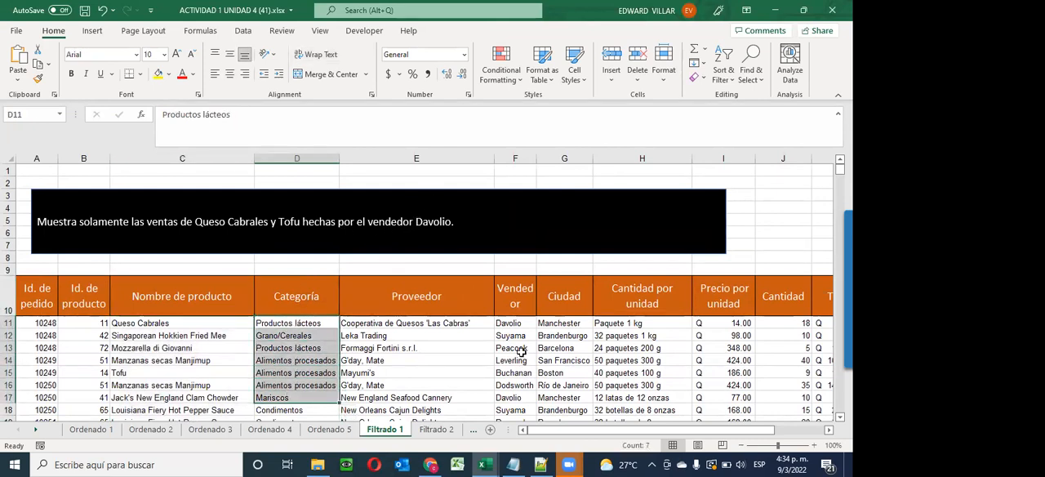
{"action": "left_click_drag", "start_coordinate": [508, 323], "coordinate": [507, 368]}
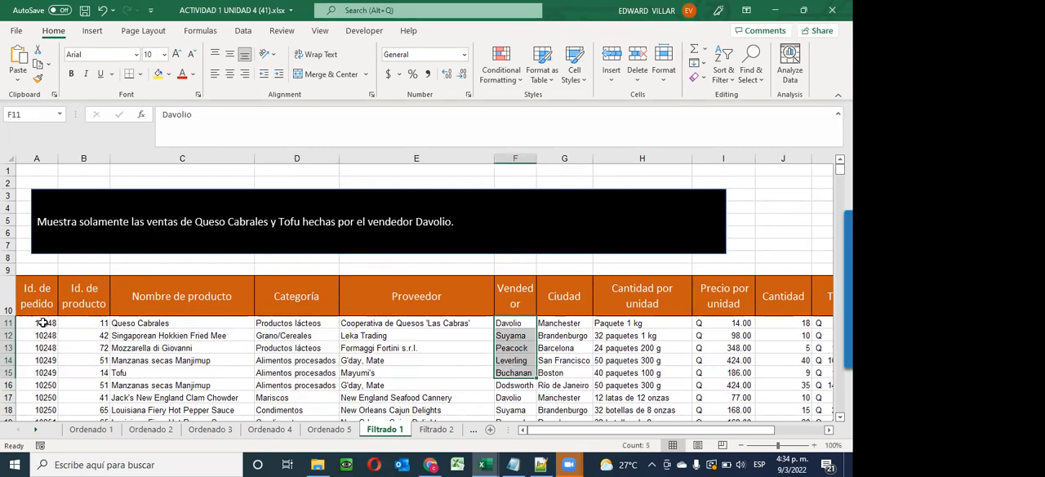
Select the Id. de pedido header in cell A10 on the Filtrado 1 sheet
{"action": "left_click_drag", "start_coordinate": [38, 296], "coordinate": [528, 310]}
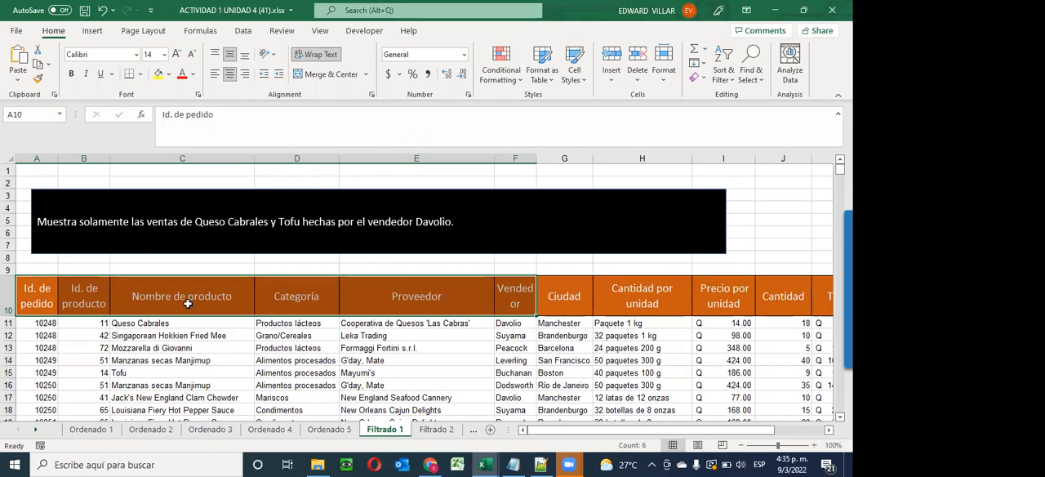
{"action": "left_click", "coordinate": [32, 325]}
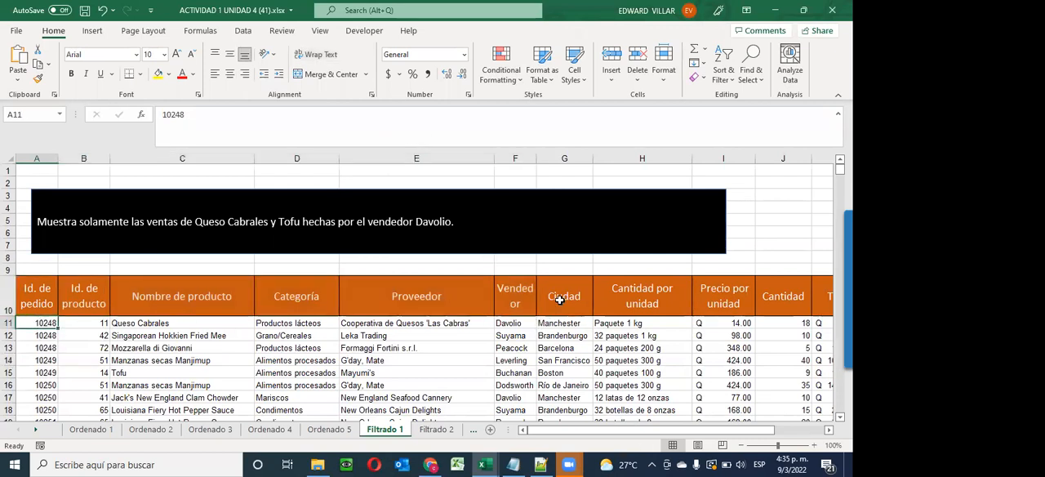
{"action": "left_click", "coordinate": [40, 289]}
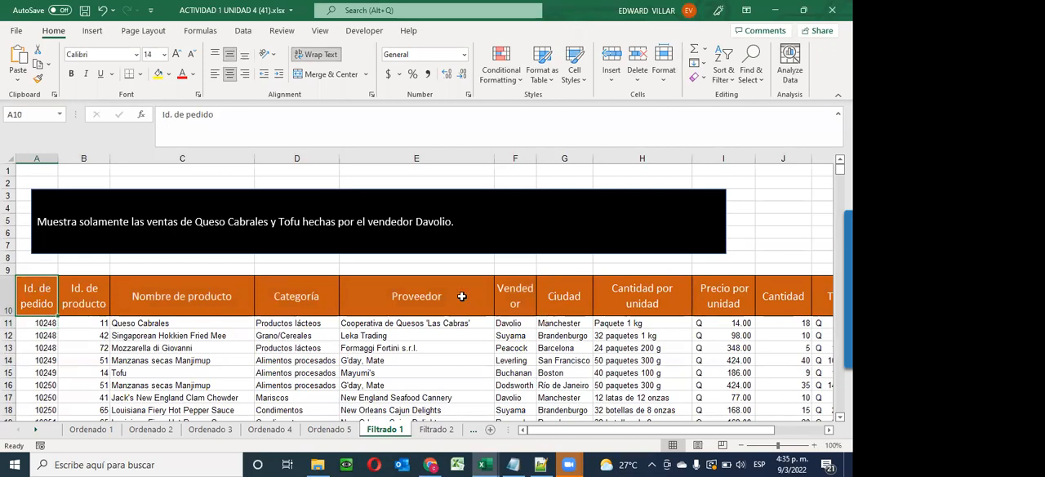
Turn on filtering for the table range A10:F499, from the Id. de pedido header through the Vendedor column
{"action": "left_click_drag", "start_coordinate": [37, 297], "coordinate": [514, 320]}
{"action": "scroll", "coordinate": [413, 320], "scroll_direction": "up", "scroll_amount": 14}
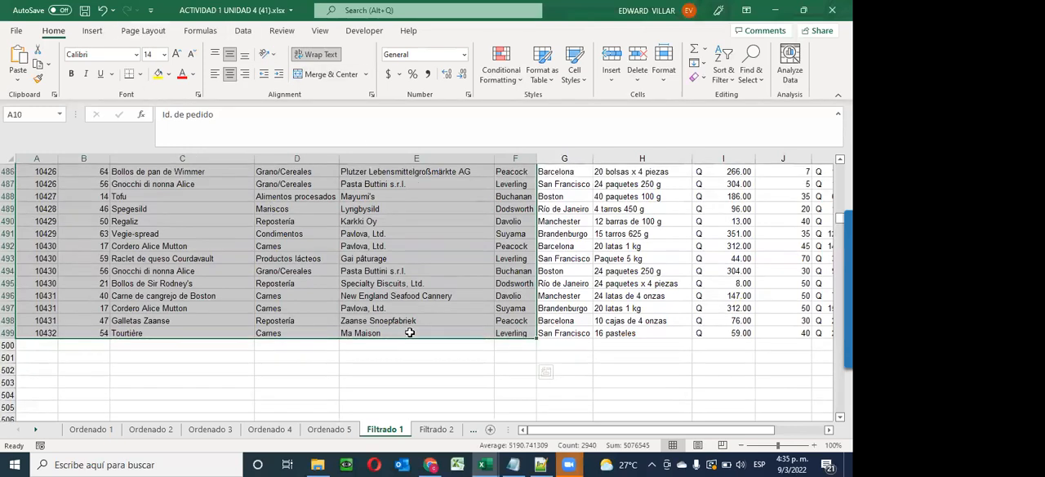
{"action": "scroll", "coordinate": [413, 320], "scroll_direction": "up", "scroll_amount": 2}
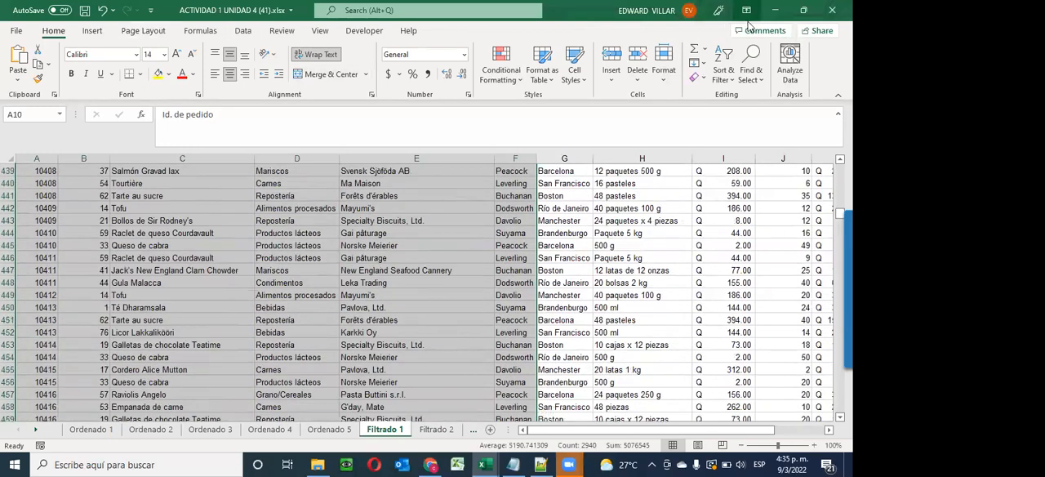
{"action": "left_click", "coordinate": [718, 82]}
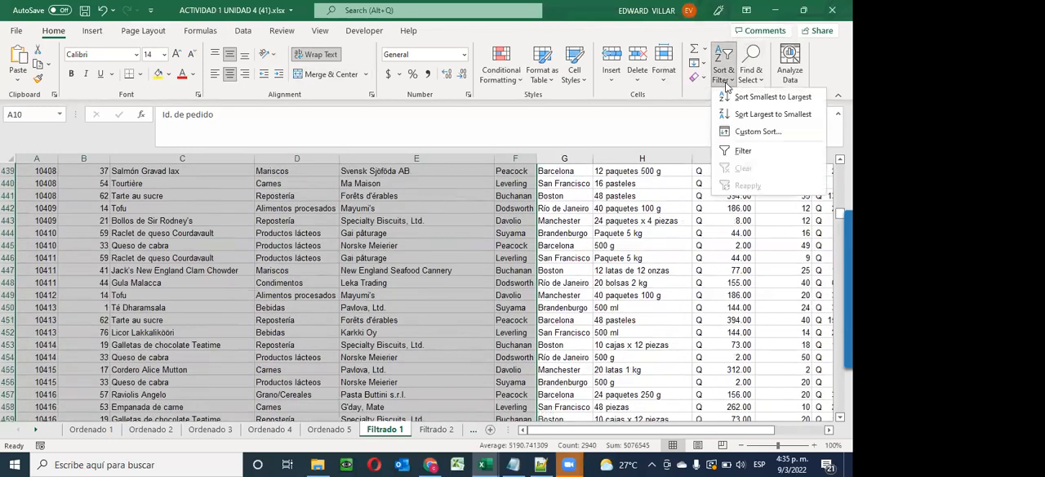
{"action": "left_click", "coordinate": [744, 152]}
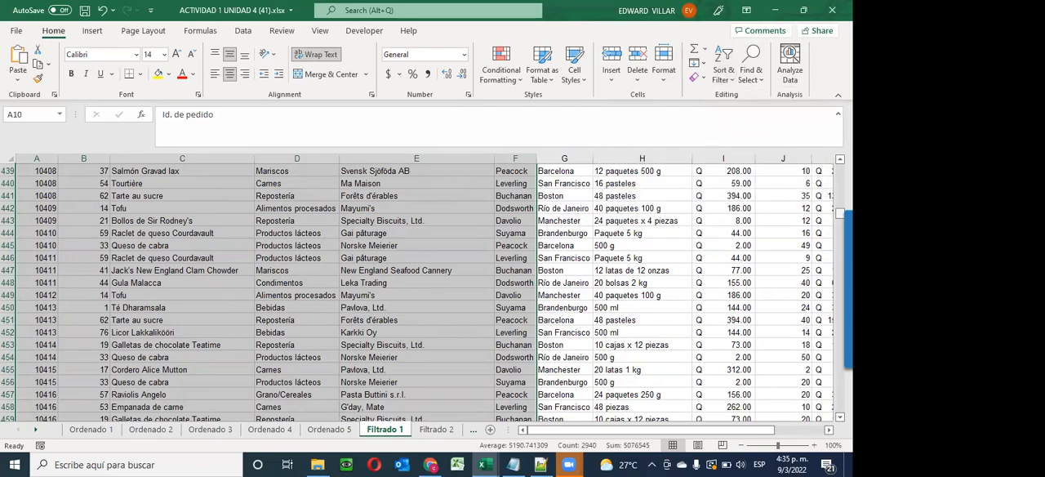
{"action": "scroll", "coordinate": [534, 244], "scroll_direction": "up", "scroll_amount": 20}
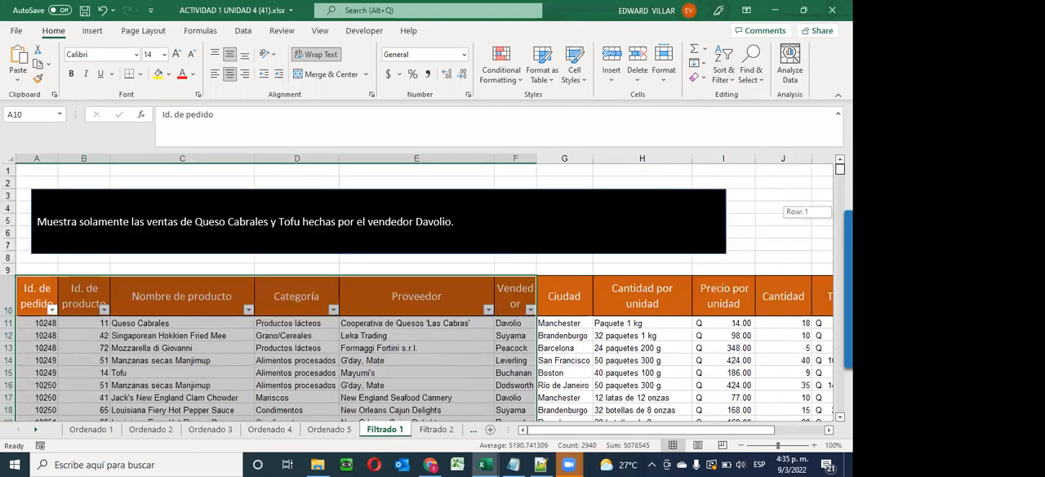
{"action": "left_click", "coordinate": [98, 299]}
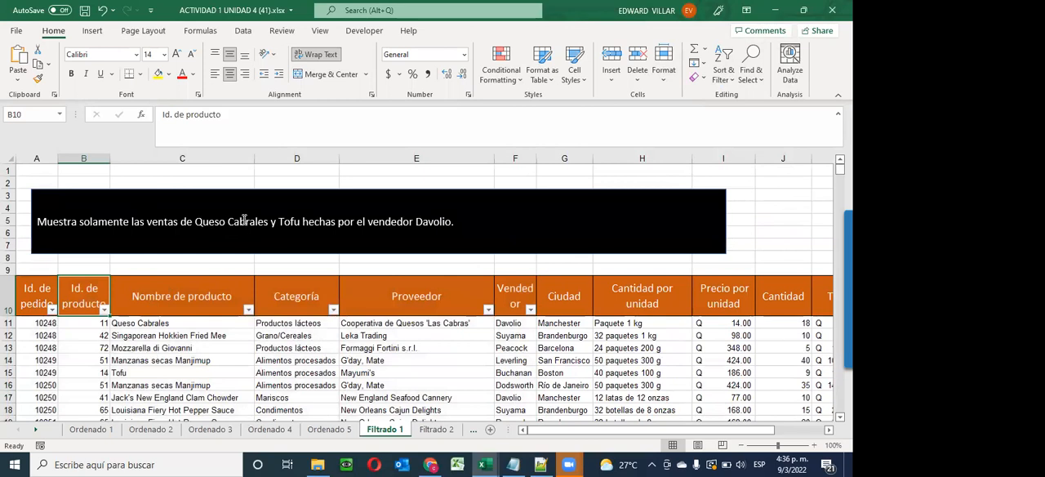
Filter the Nombre de producto column to show only Queso Cabrales and Tofu
{"action": "left_click", "coordinate": [248, 309]}
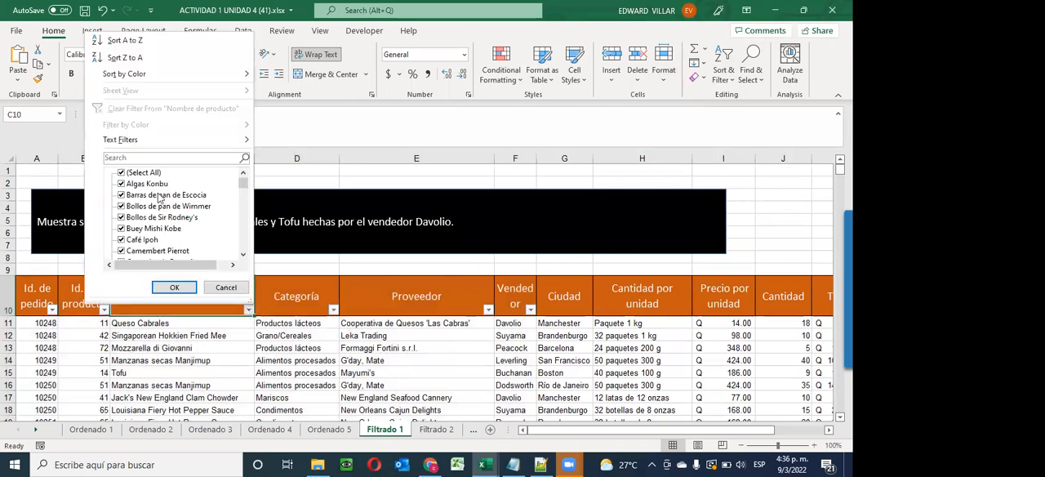
{"action": "left_click", "coordinate": [121, 173]}
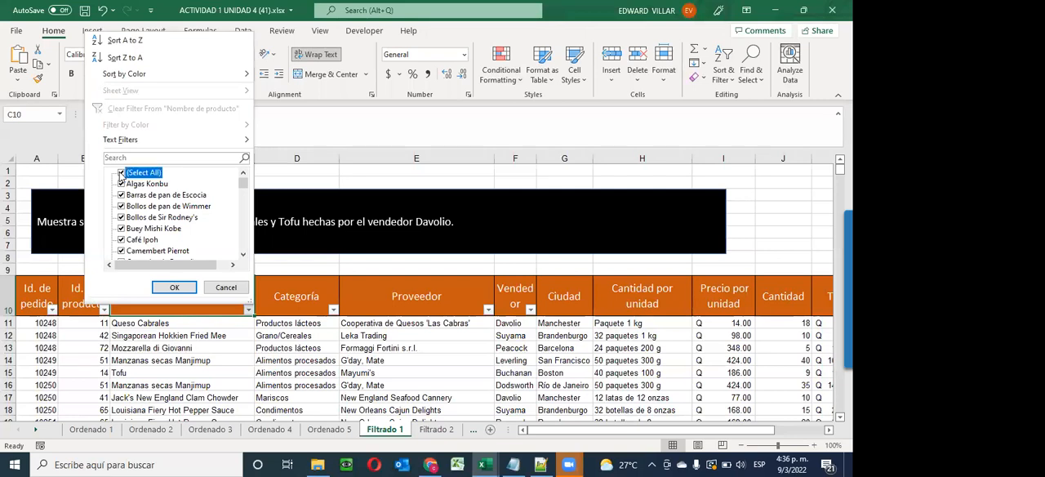
{"action": "scroll", "coordinate": [135, 261], "scroll_direction": "down", "scroll_amount": 6}
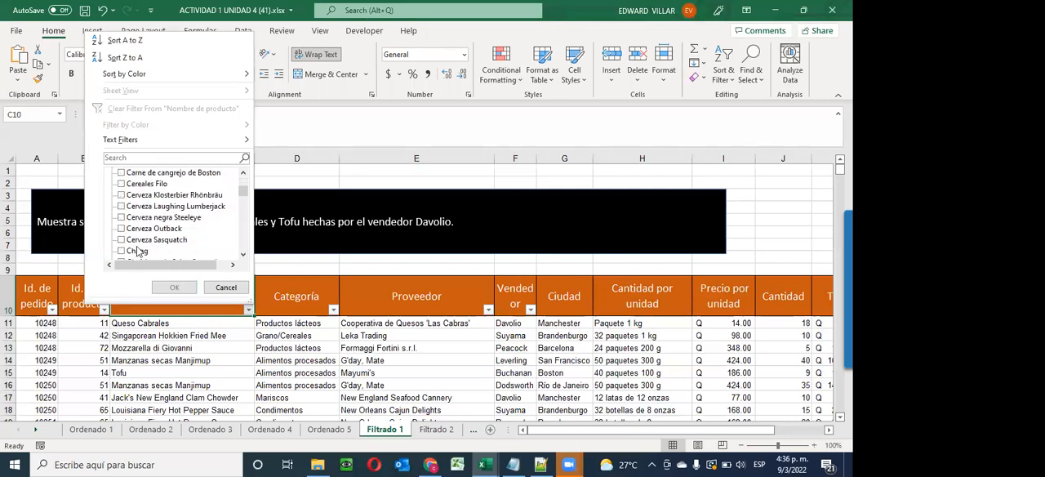
{"action": "scroll", "coordinate": [136, 245], "scroll_direction": "down", "scroll_amount": 8}
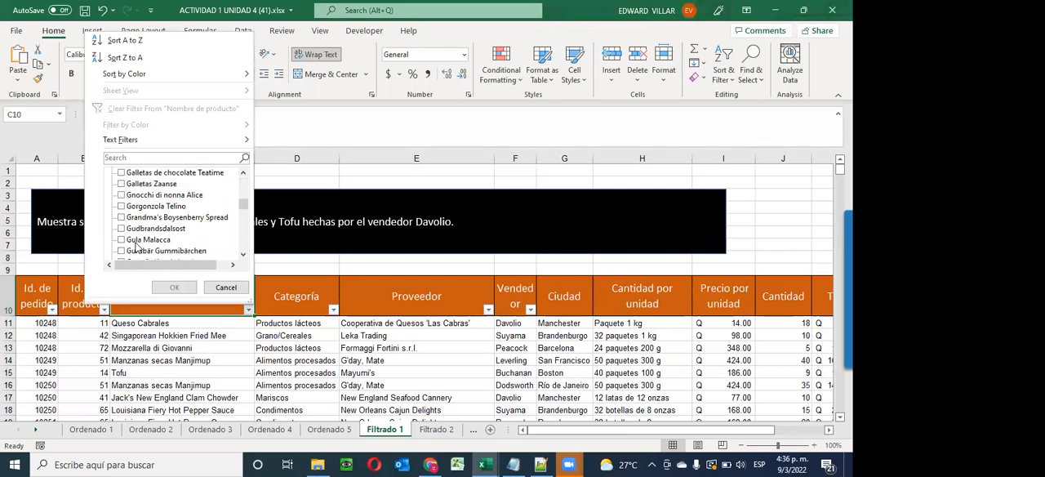
{"action": "left_click", "coordinate": [122, 208]}
{"action": "scroll", "coordinate": [161, 239], "scroll_direction": "down", "scroll_amount": 1}
{"action": "scroll", "coordinate": [161, 239], "scroll_direction": "down", "scroll_amount": 6}
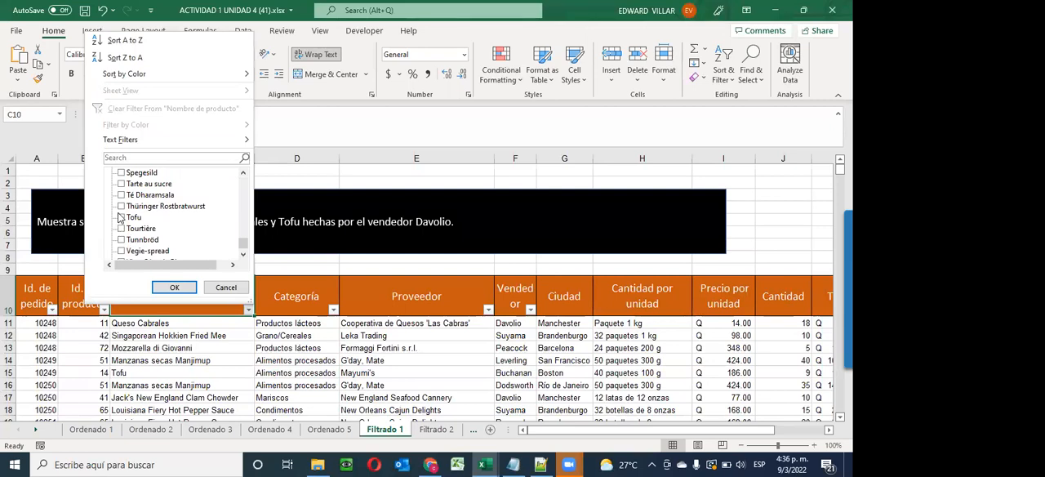
{"action": "left_click", "coordinate": [122, 217]}
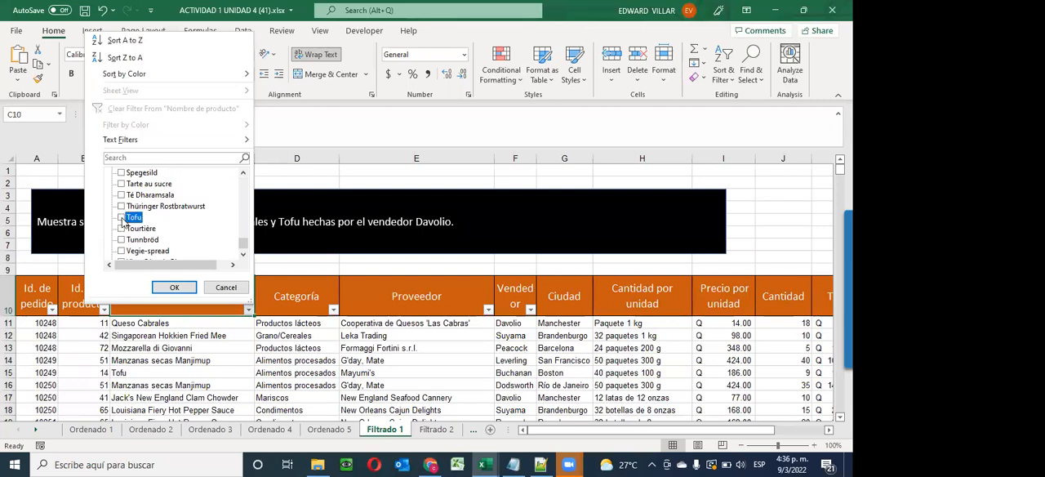
{"action": "left_click", "coordinate": [174, 288]}
{"action": "scroll", "coordinate": [157, 324], "scroll_direction": "down", "scroll_amount": 4}
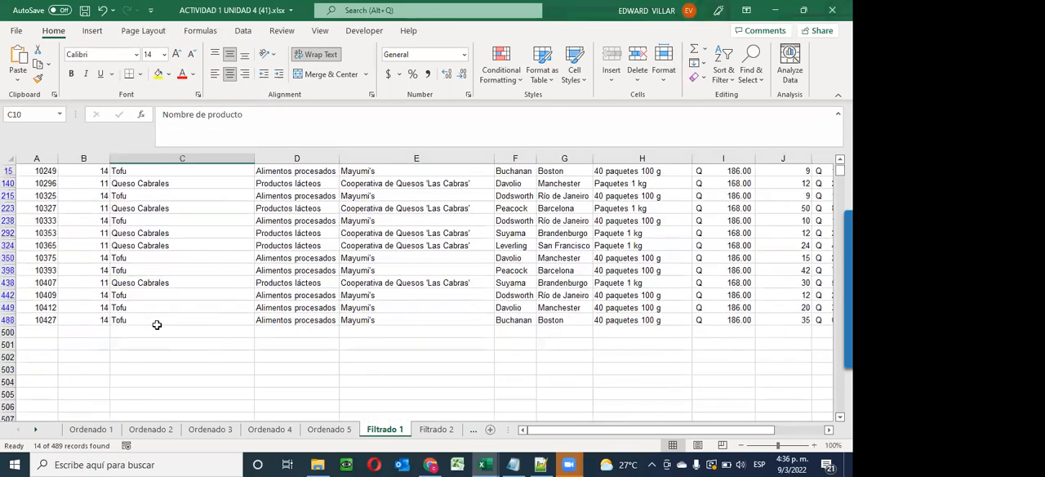
{"action": "scroll", "coordinate": [156, 325], "scroll_direction": "up", "scroll_amount": 2}
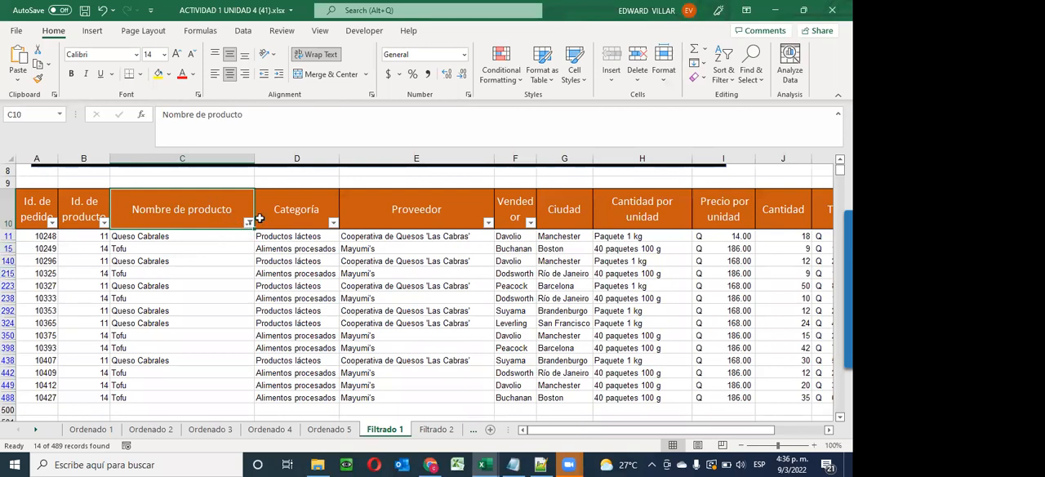
{"action": "left_click", "coordinate": [248, 222]}
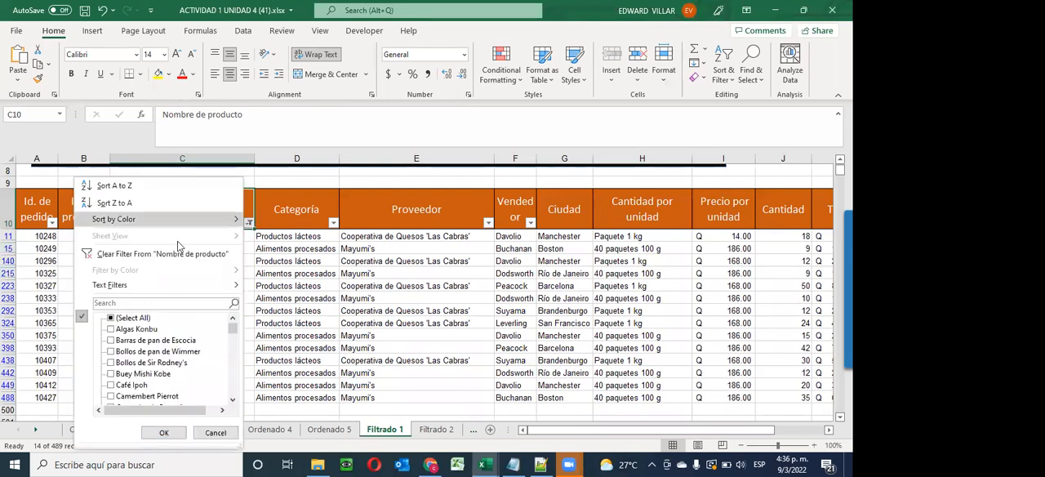
{"action": "left_click", "coordinate": [111, 319]}
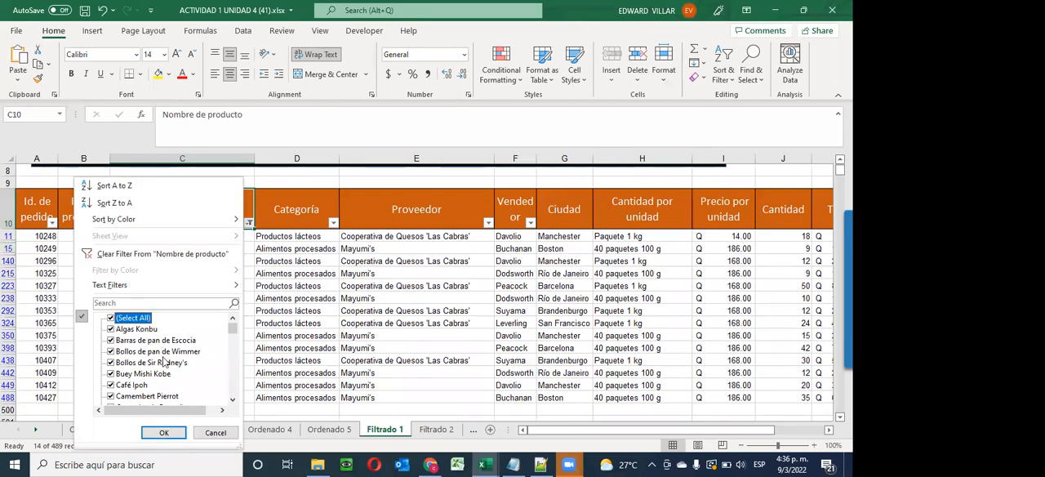
{"action": "left_click", "coordinate": [216, 432]}
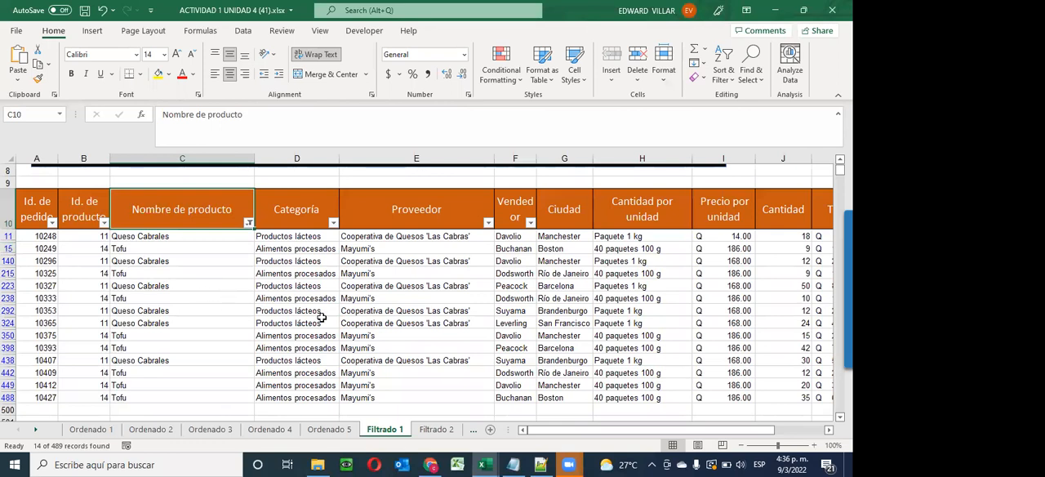
Filter the Vendedor column to show only the seller named in the sheet's instruction
{"action": "scroll", "coordinate": [379, 317], "scroll_direction": "up", "scroll_amount": 1}
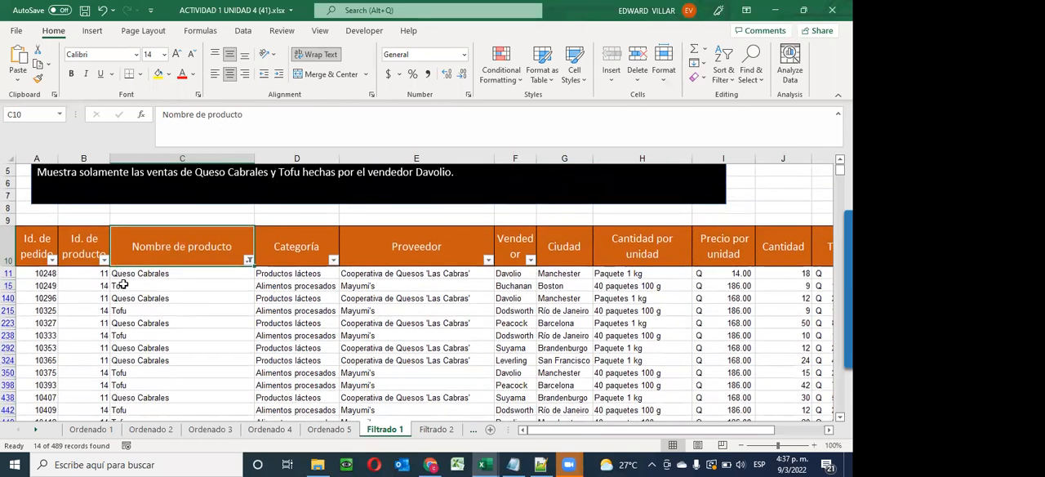
{"action": "left_click", "coordinate": [530, 260]}
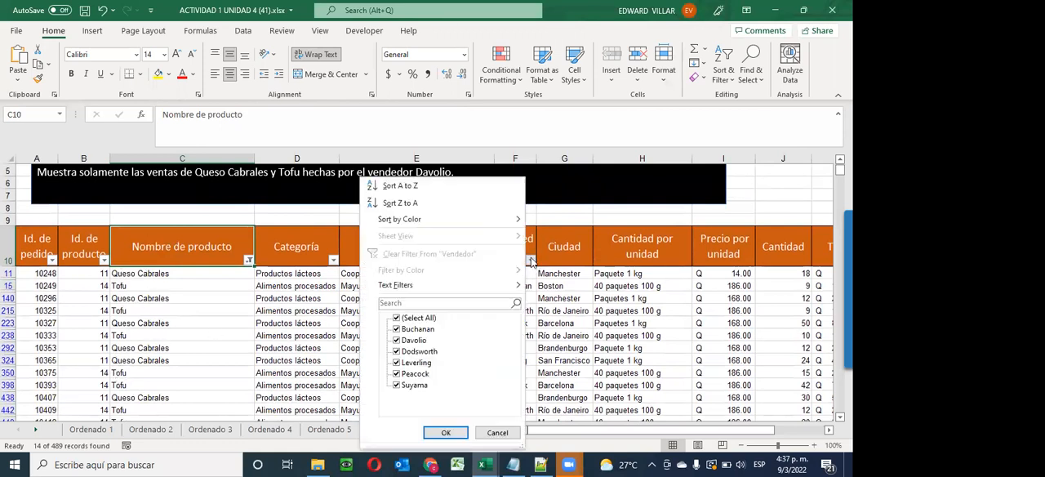
{"action": "left_click", "coordinate": [397, 318]}
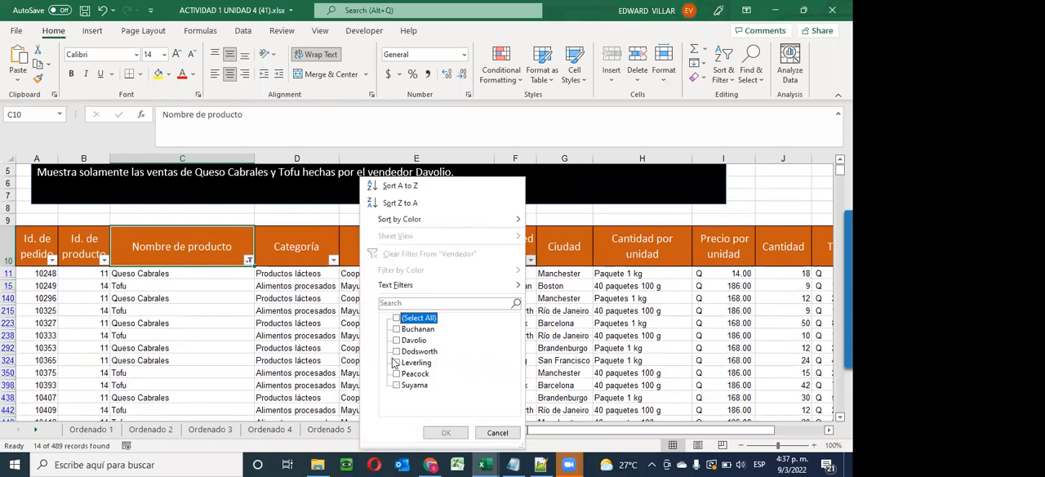
{"action": "left_click", "coordinate": [398, 340]}
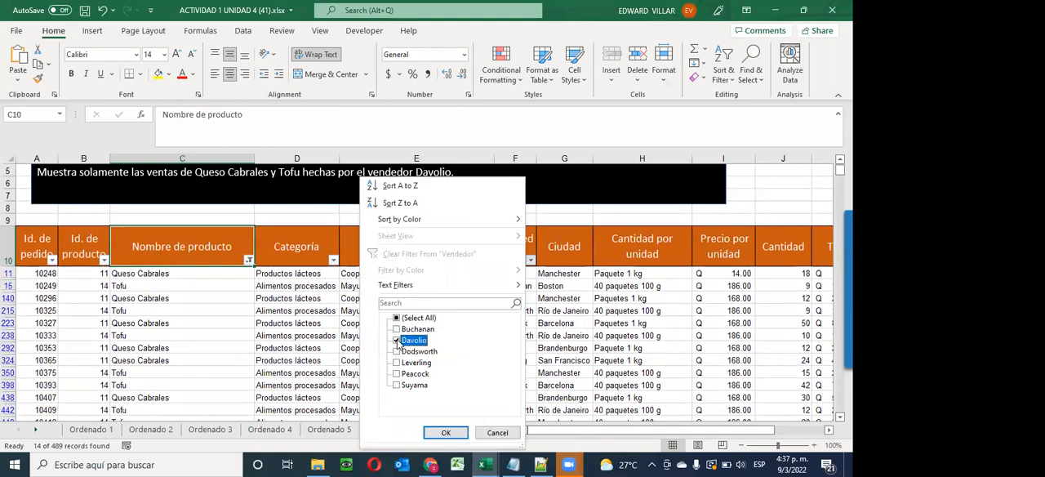
{"action": "left_click", "coordinate": [445, 433]}
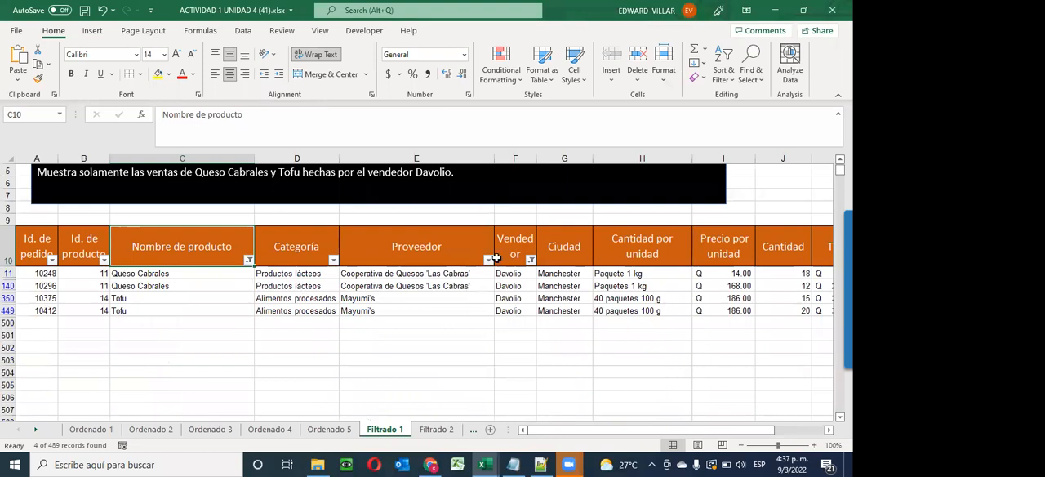
Examine the filtered records on the Filtrado 1 sheet, checking their Vendedor values and row numbers
{"action": "left_click_drag", "start_coordinate": [28, 271], "coordinate": [737, 311]}
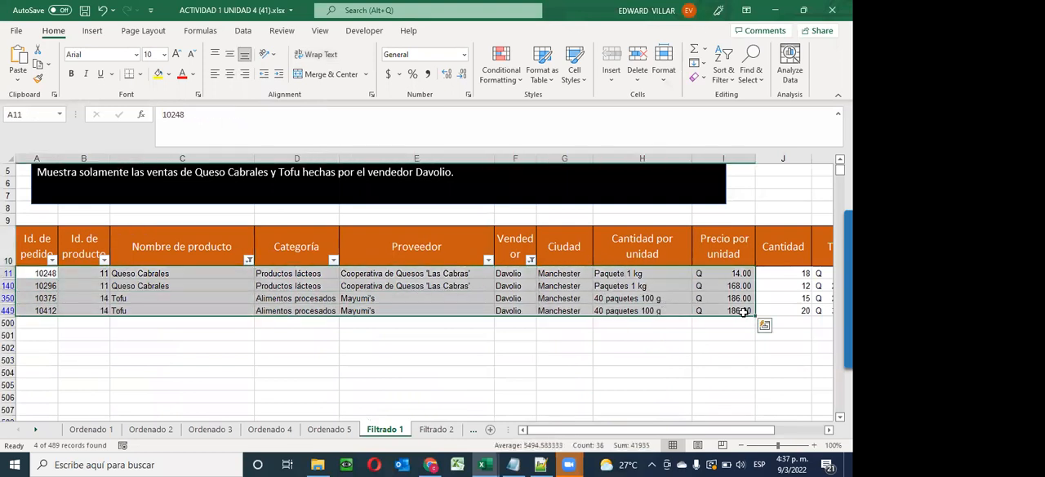
{"action": "left_click", "coordinate": [513, 274]}
{"action": "left_click_drag", "start_coordinate": [513, 274], "coordinate": [508, 319]}
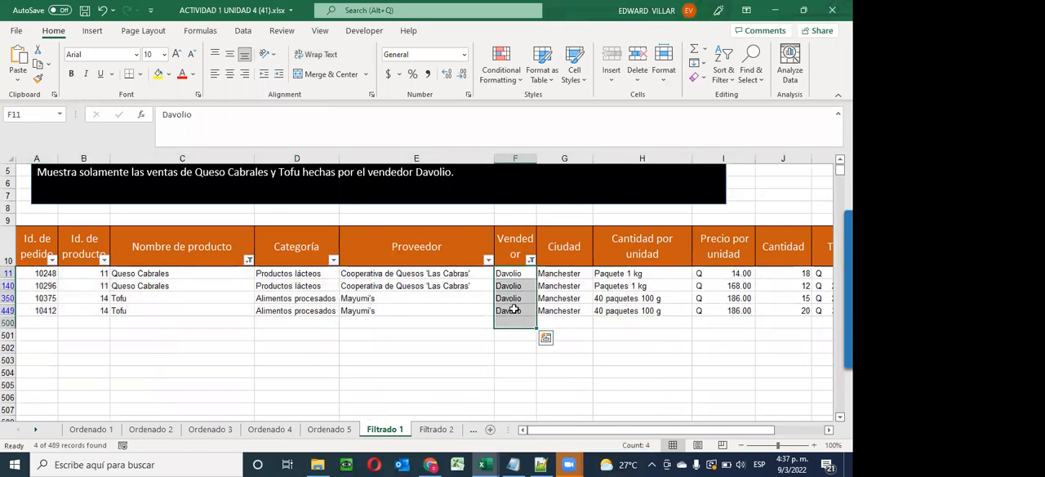
{"action": "left_click", "coordinate": [513, 309]}
{"action": "left_click_drag", "start_coordinate": [514, 274], "coordinate": [519, 311]}
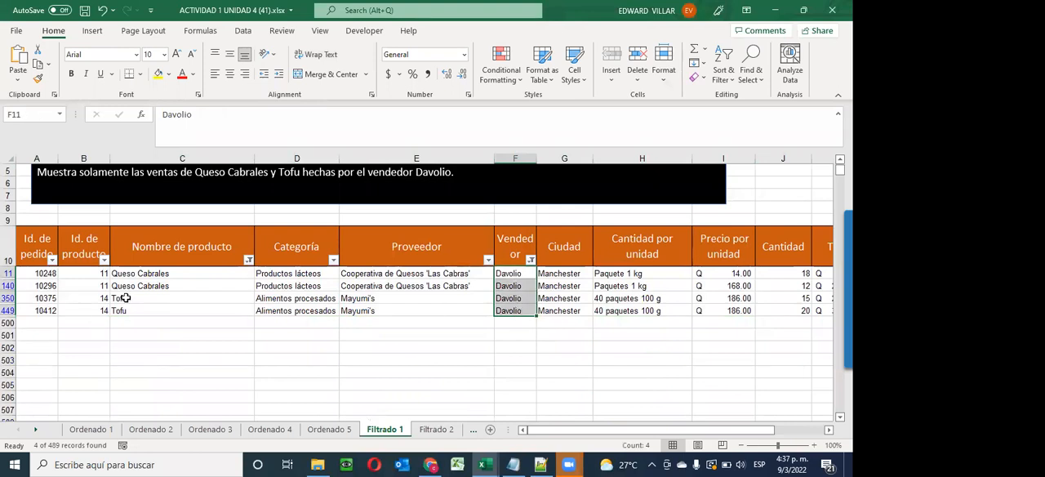
{"action": "left_click", "coordinate": [8, 273]}
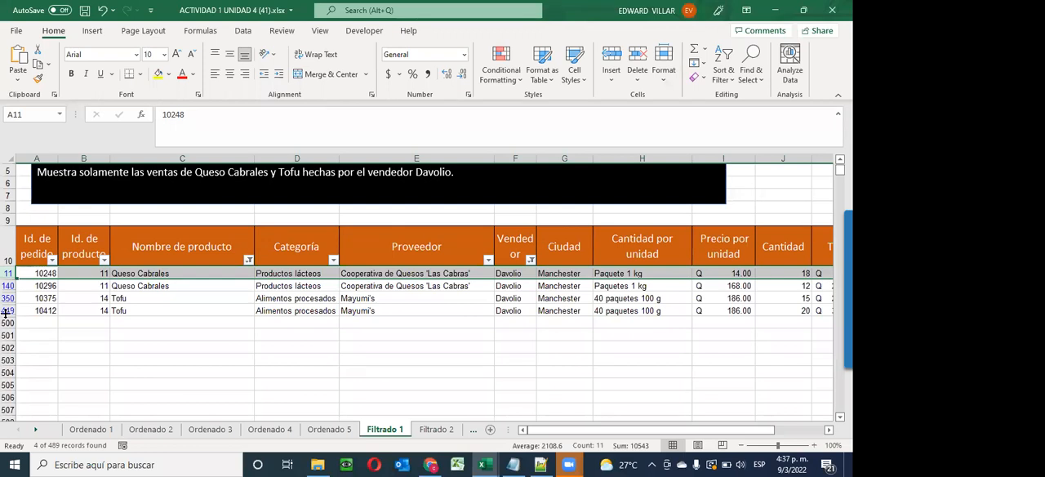
Open the Filtrado 2 sheet, read its filtering instruction and select the Ciudad header in cell G10
{"action": "left_click", "coordinate": [436, 430]}
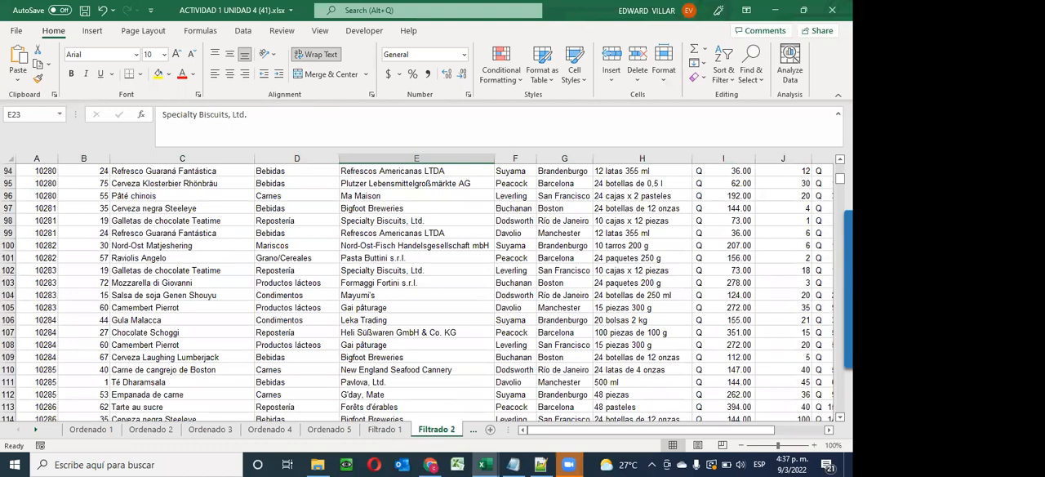
{"action": "left_click_drag", "start_coordinate": [840, 178], "coordinate": [840, 168]}
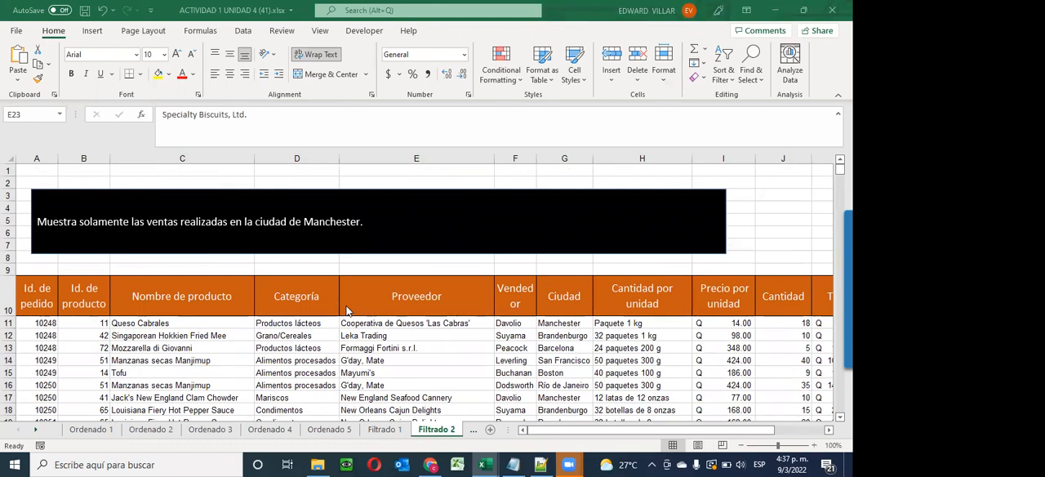
{"action": "left_click", "coordinate": [567, 292]}
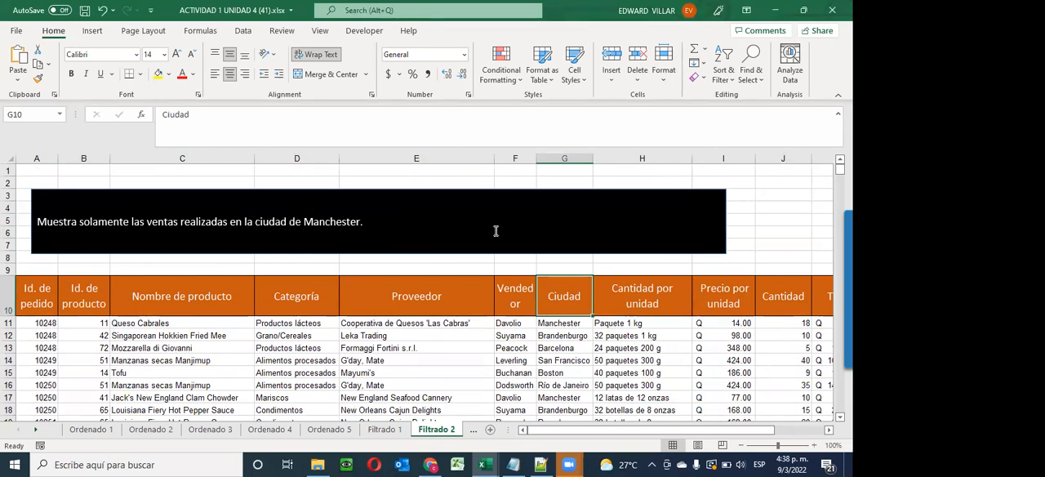
Turn on filtering for the Ciudad column only, from its header in G10 down to the last record in row 499
{"action": "left_click_drag", "start_coordinate": [560, 306], "coordinate": [556, 379]}
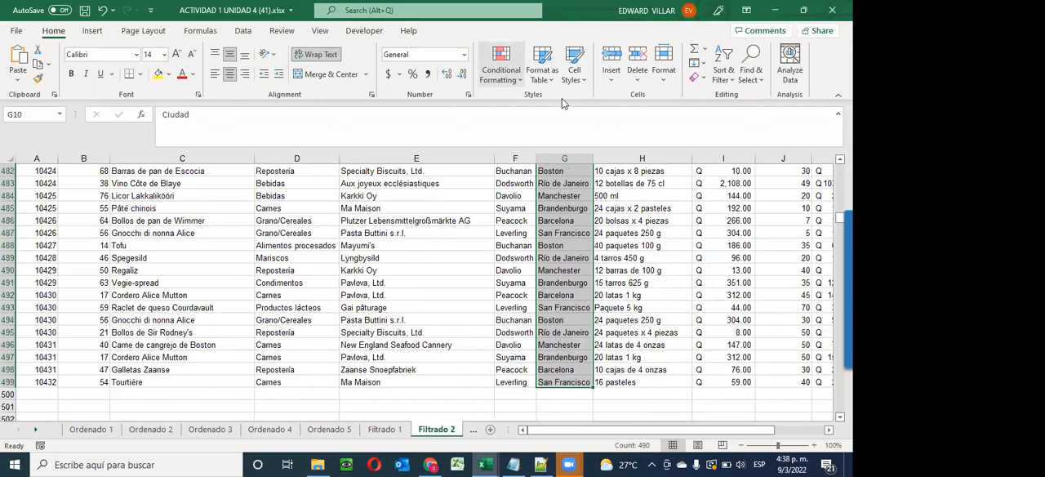
{"action": "left_click", "coordinate": [730, 78]}
{"action": "left_click", "coordinate": [732, 155]}
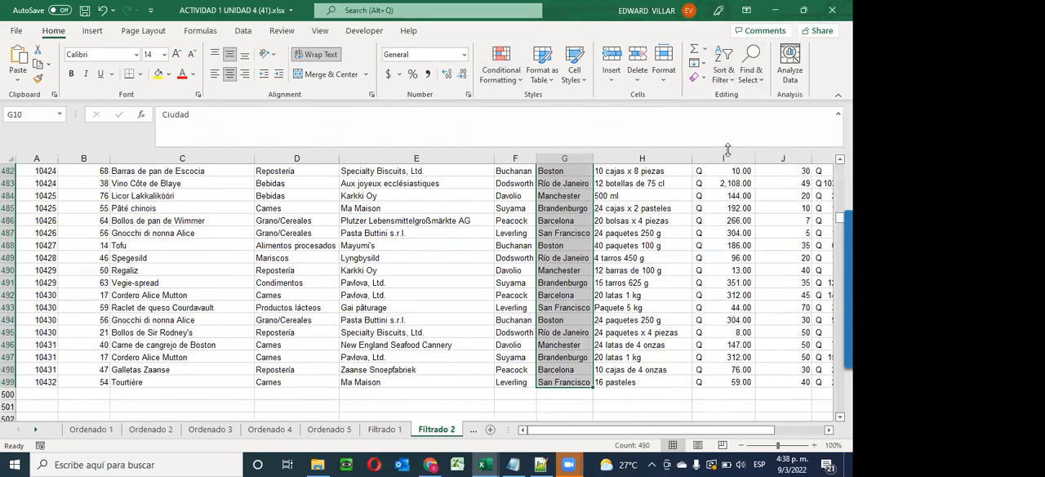
{"action": "scroll", "coordinate": [416, 292], "scroll_direction": "up", "scroll_amount": 20}
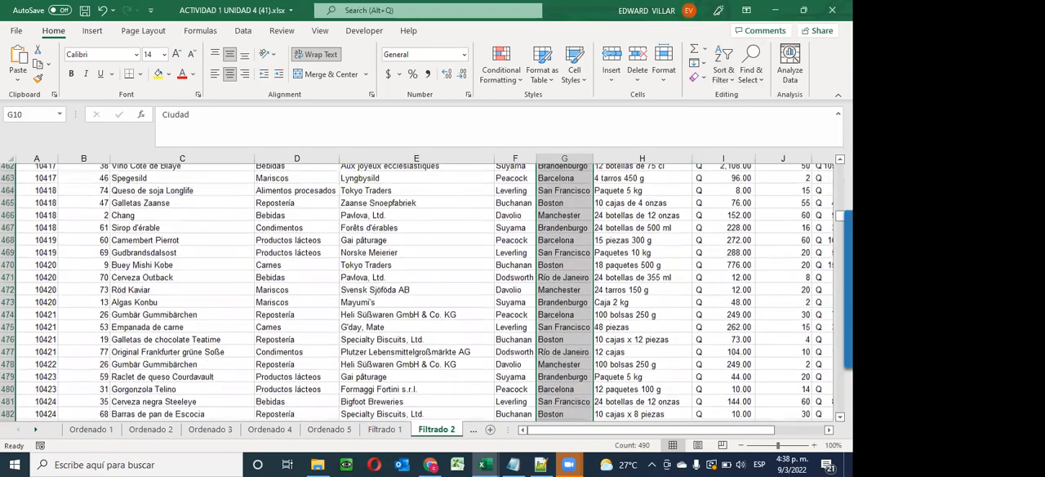
{"action": "scroll", "coordinate": [586, 313], "scroll_direction": "up", "scroll_amount": 20}
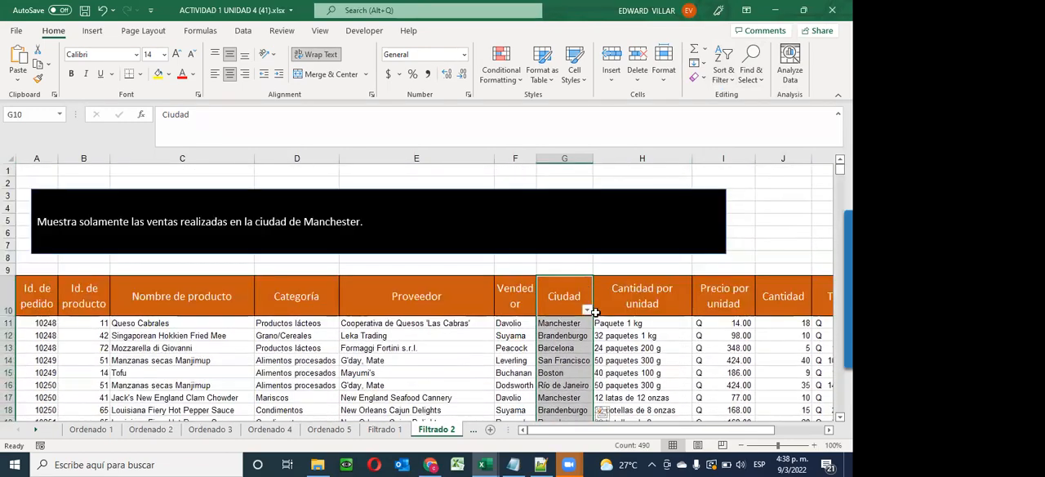
Filter the Ciudad column to show only the Manchester records
{"action": "left_click", "coordinate": [586, 311]}
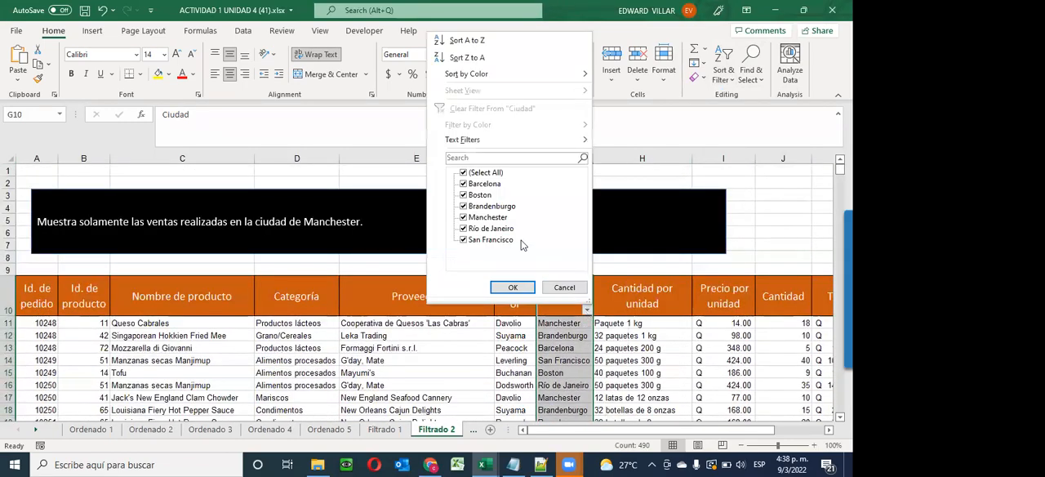
{"action": "left_click", "coordinate": [463, 173]}
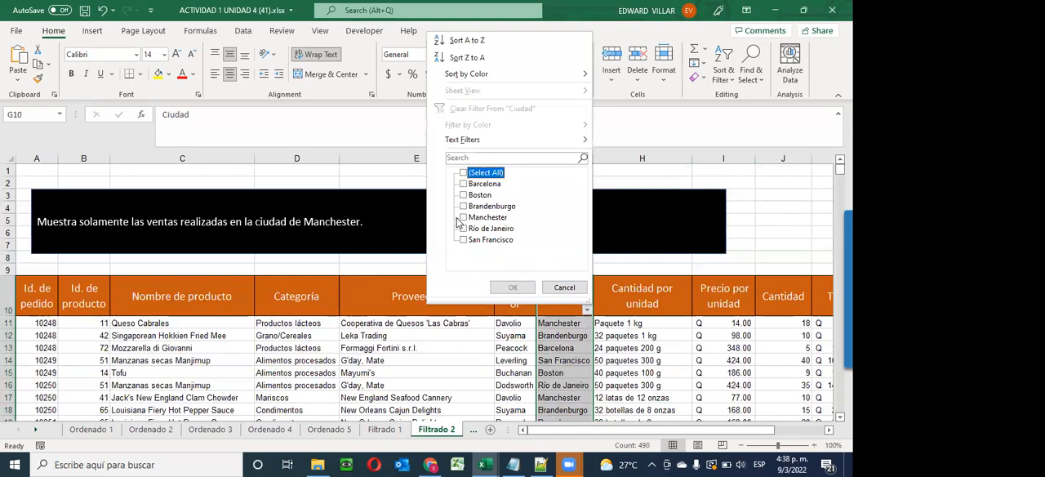
{"action": "left_click", "coordinate": [463, 217]}
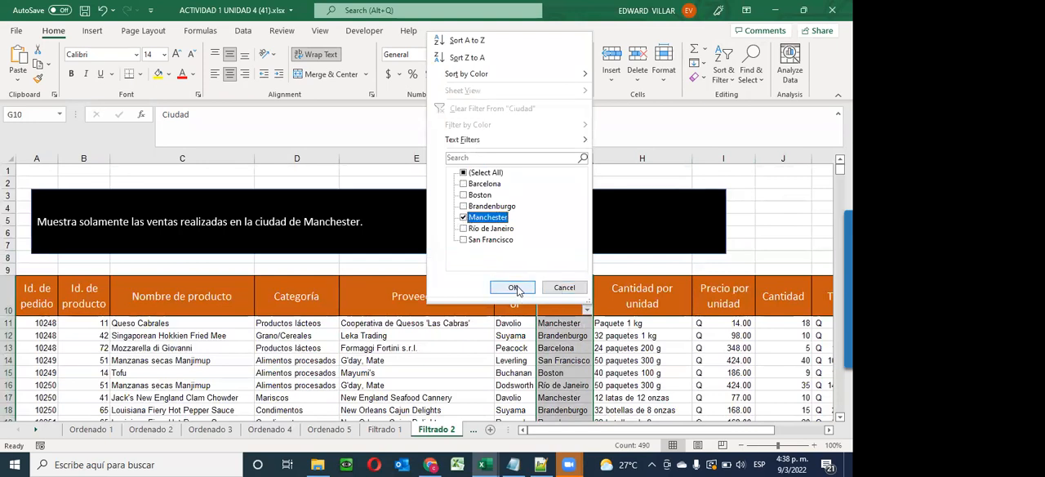
{"action": "left_click", "coordinate": [514, 288]}
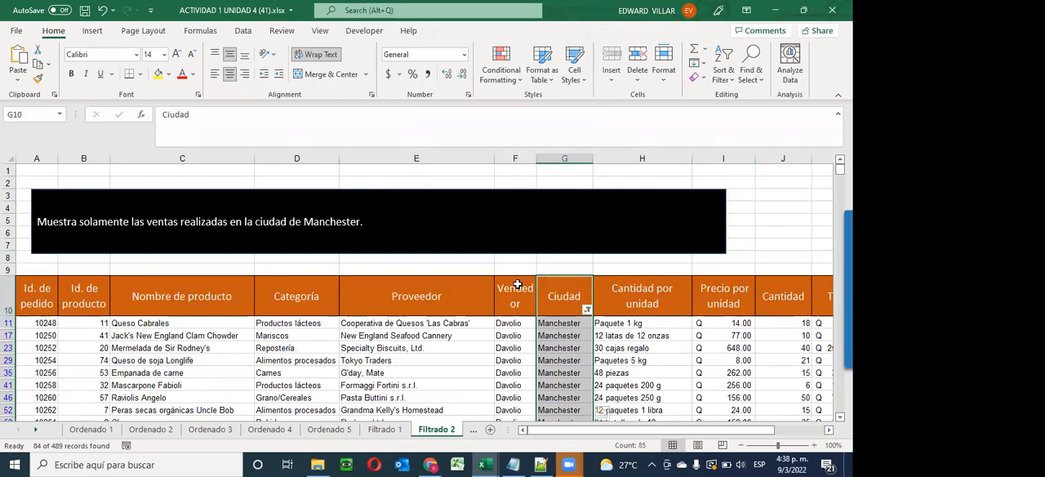
Examine the filtered records on the Filtrado 2 sheet, checking their Ciudad values down to the last record
{"action": "scroll", "coordinate": [616, 294], "scroll_direction": "down", "scroll_amount": 2}
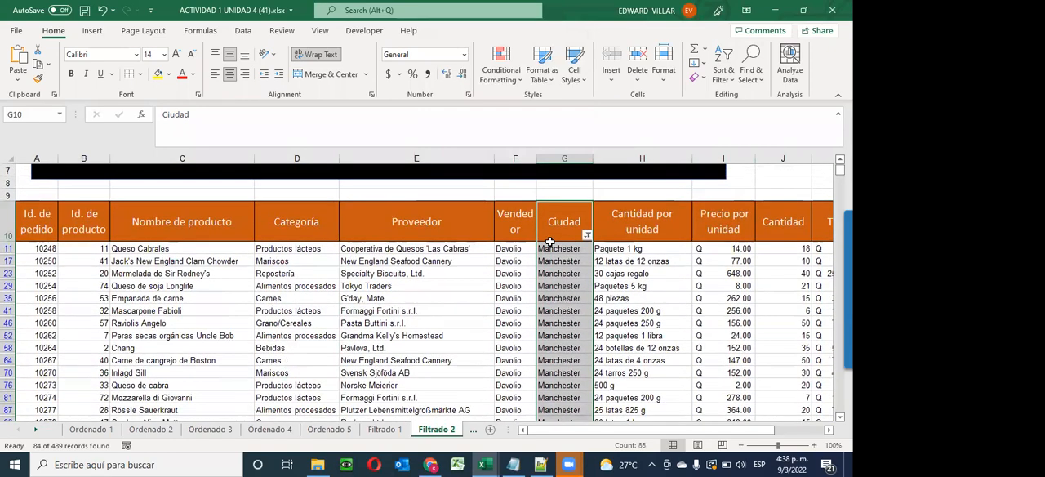
{"action": "scroll", "coordinate": [564, 286], "scroll_direction": "down", "scroll_amount": 10}
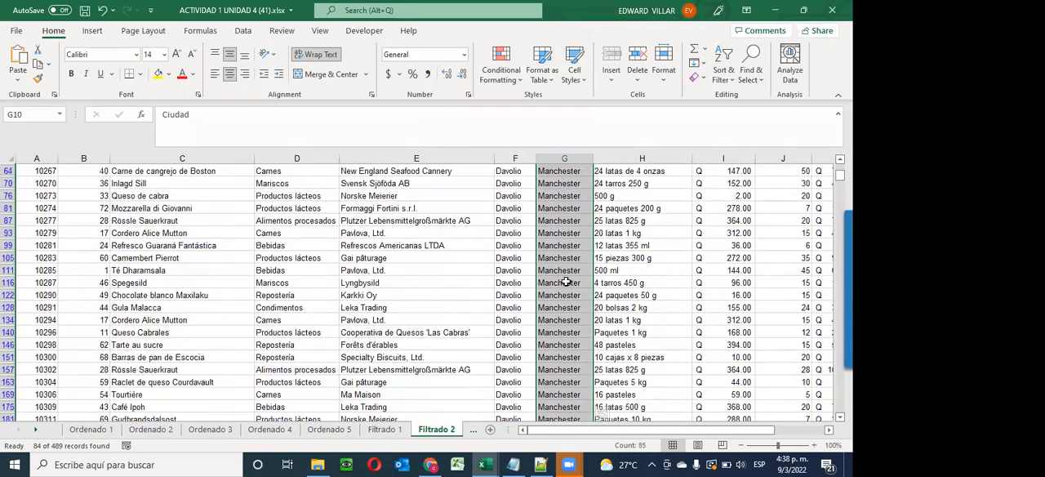
{"action": "scroll", "coordinate": [566, 282], "scroll_direction": "down", "scroll_amount": 12}
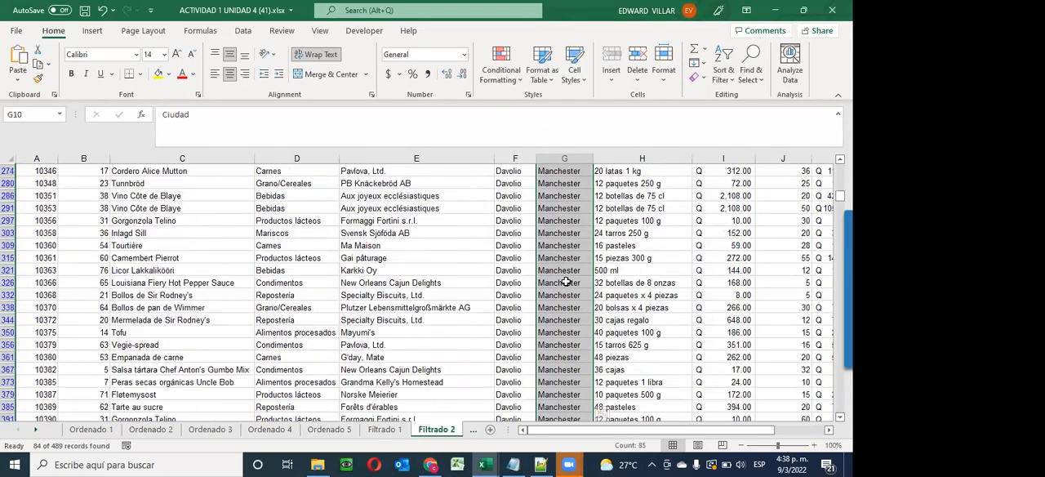
{"action": "scroll", "coordinate": [566, 282], "scroll_direction": "down", "scroll_amount": 2}
{"action": "scroll", "coordinate": [560, 280], "scroll_direction": "up", "scroll_amount": 7}
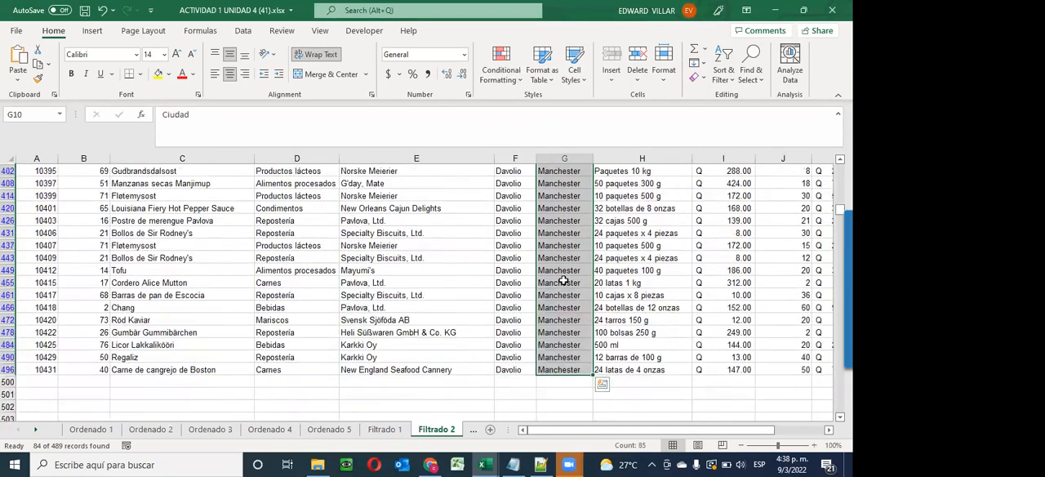
{"action": "scroll", "coordinate": [556, 280], "scroll_direction": "up", "scroll_amount": 11}
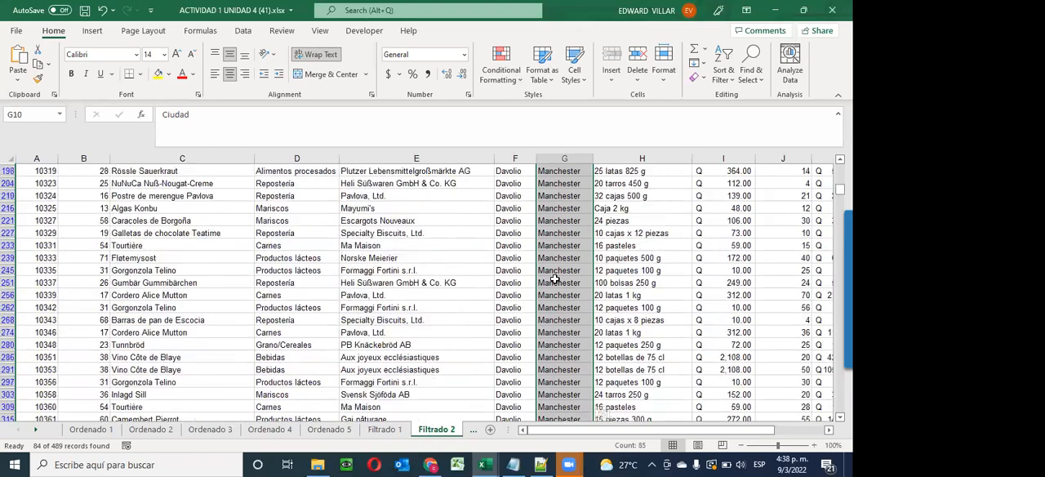
{"action": "scroll", "coordinate": [552, 276], "scroll_direction": "up", "scroll_amount": 6}
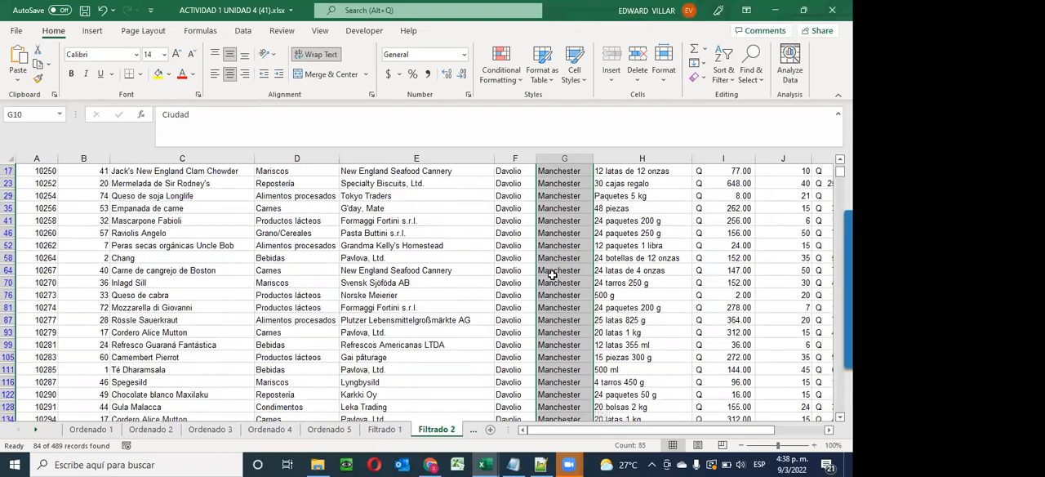
{"action": "scroll", "coordinate": [492, 256], "scroll_direction": "down", "scroll_amount": 3}
{"action": "scroll", "coordinate": [507, 232], "scroll_direction": "down", "scroll_amount": 1}
{"action": "scroll", "coordinate": [518, 216], "scroll_direction": "up", "scroll_amount": 5}
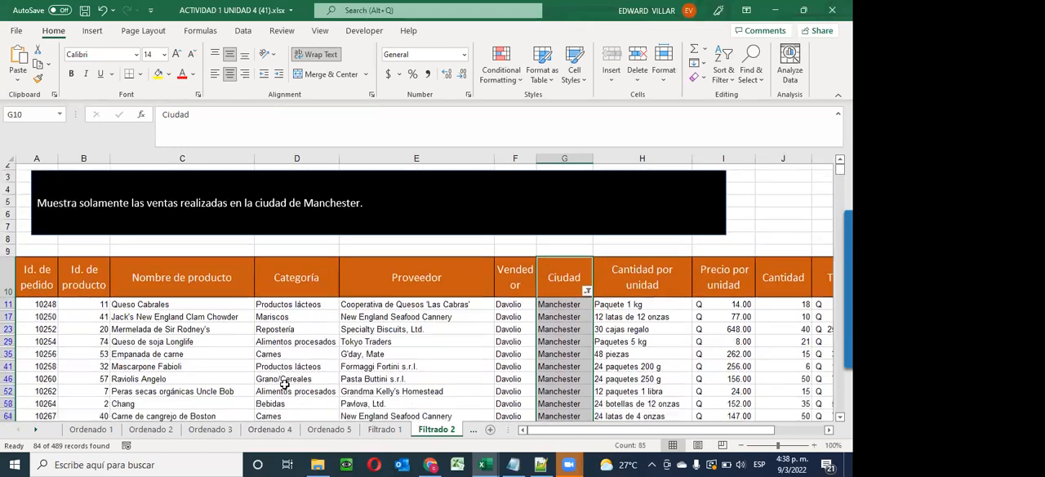
{"action": "scroll", "coordinate": [290, 360], "scroll_direction": "down", "scroll_amount": 5}
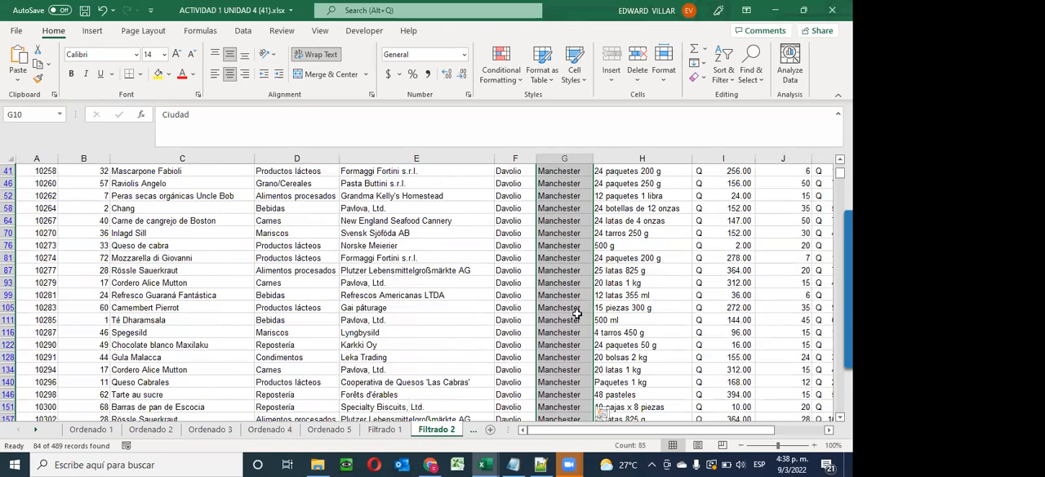
{"action": "scroll", "coordinate": [574, 300], "scroll_direction": "up", "scroll_amount": 5}
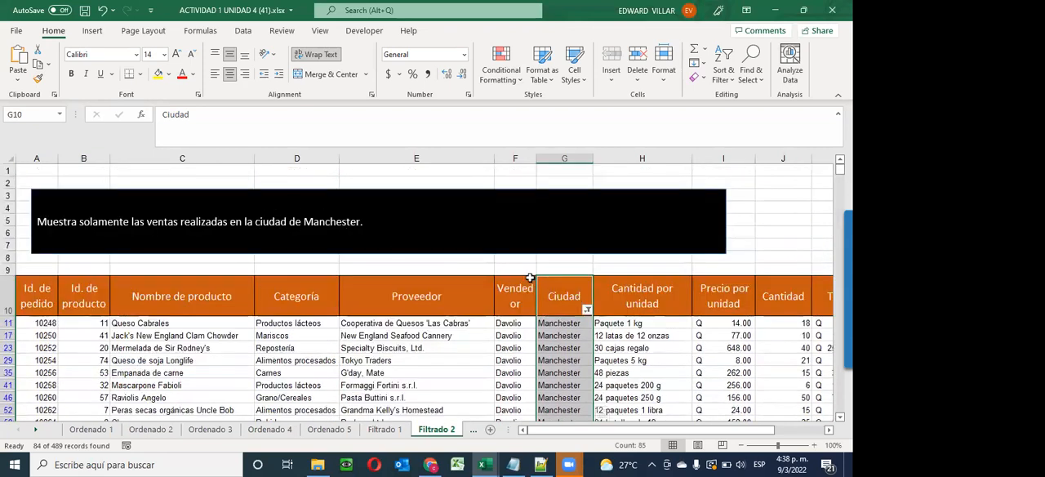
Open the Filtrado 3 sheet, read its filtering instruction and review the first values of the Precio por unidad column
{"action": "left_click", "coordinate": [36, 430]}
{"action": "left_click", "coordinate": [37, 430]}
{"action": "left_click", "coordinate": [37, 431]}
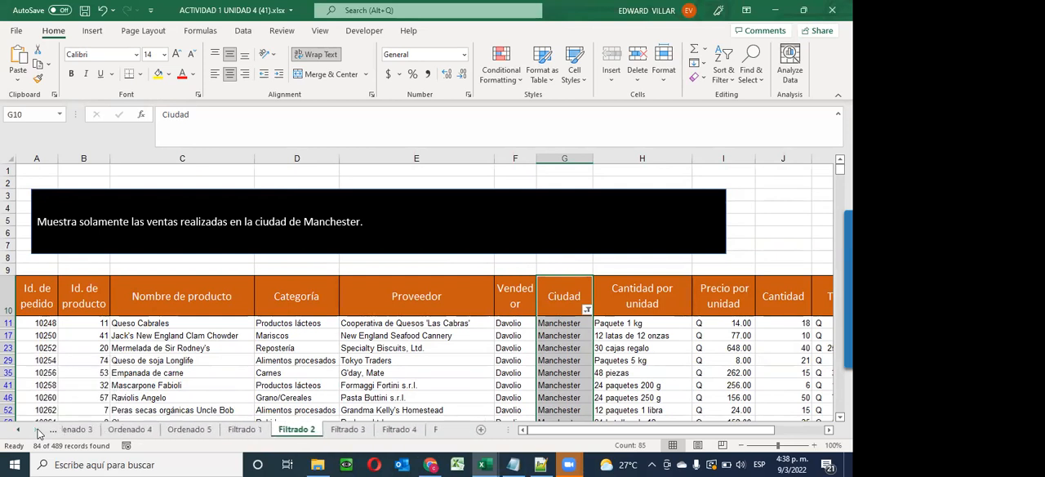
{"action": "left_click", "coordinate": [309, 430]}
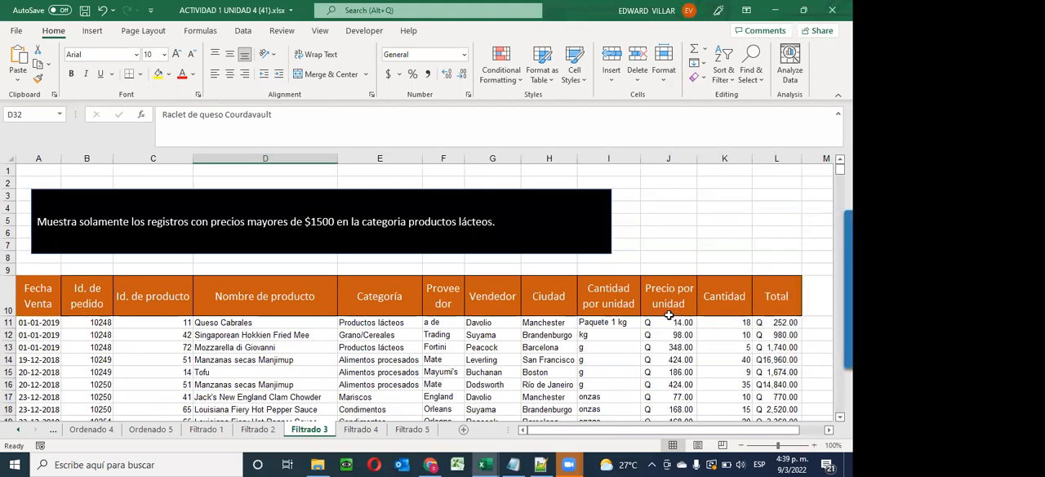
{"action": "left_click_drag", "start_coordinate": [674, 323], "coordinate": [675, 441]}
{"action": "scroll", "coordinate": [196, 212], "scroll_direction": "up", "scroll_amount": 5}
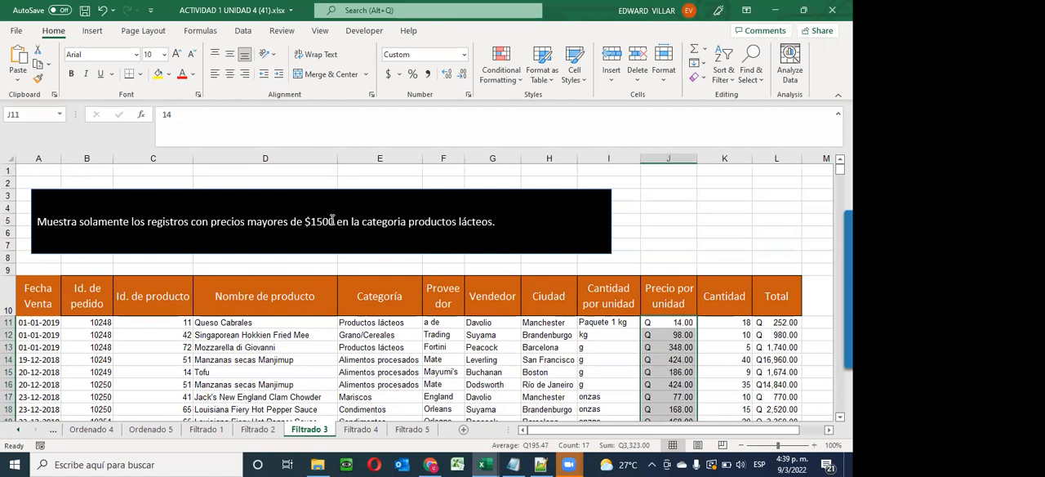
{"action": "scroll", "coordinate": [724, 271], "scroll_direction": "down", "scroll_amount": 2}
{"action": "scroll", "coordinate": [724, 250], "scroll_direction": "up", "scroll_amount": 2}
{"action": "scroll", "coordinate": [723, 264], "scroll_direction": "down", "scroll_amount": 2}
{"action": "scroll", "coordinate": [724, 311], "scroll_direction": "up", "scroll_amount": 2}
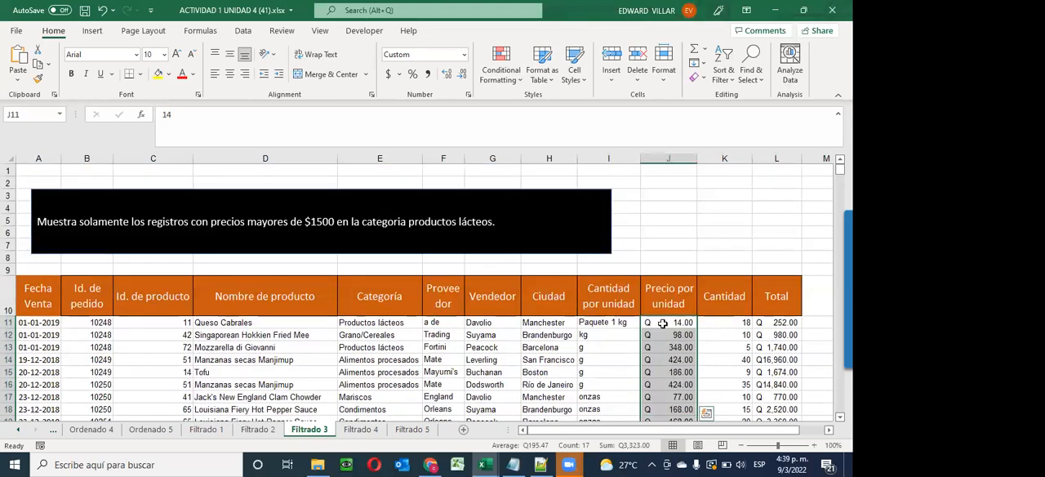
Sort all records by Precio por unidad from smallest to largest, expanding the selection from J11:J499, and review the sorted prices
{"action": "scroll", "coordinate": [661, 324], "scroll_direction": "down", "scroll_amount": 2}
{"action": "left_click_drag", "start_coordinate": [663, 249], "coordinate": [657, 406]}
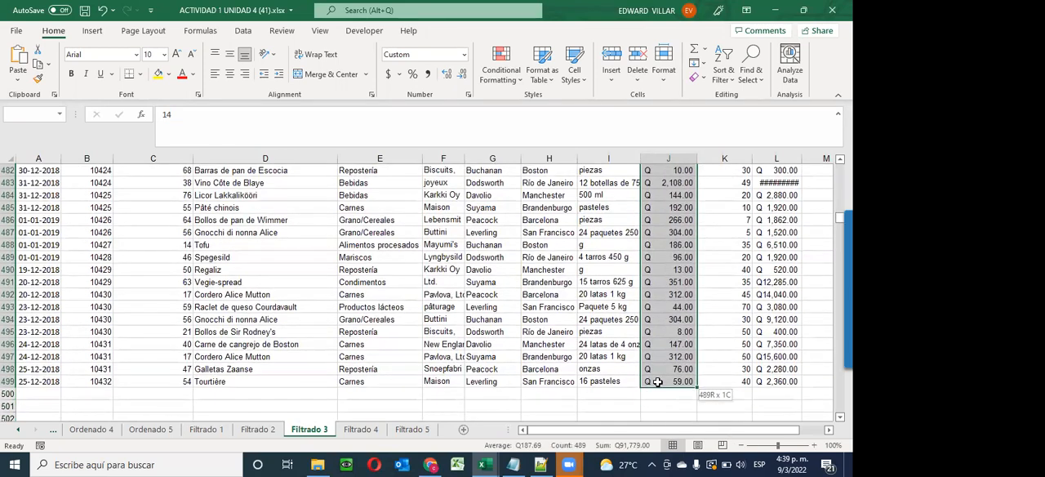
{"action": "left_click", "coordinate": [719, 80]}
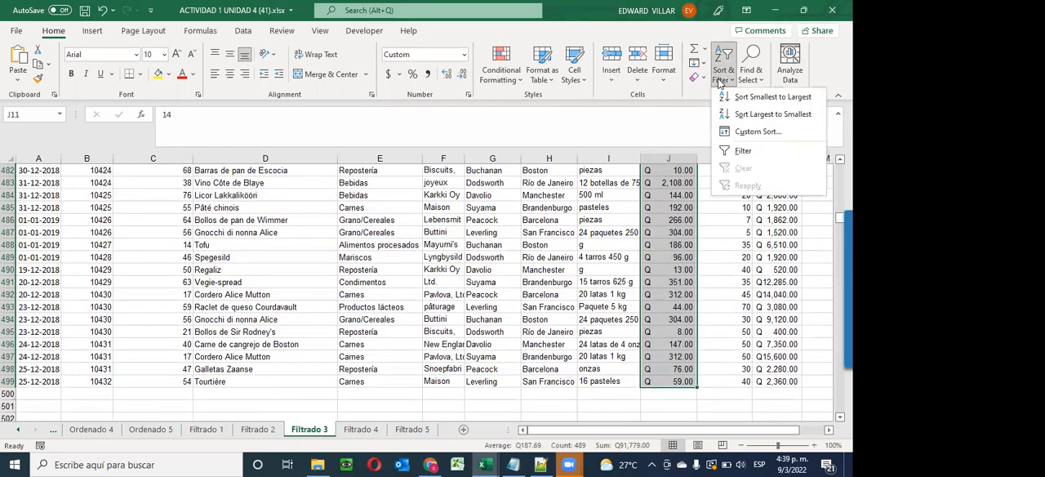
{"action": "left_click", "coordinate": [758, 98]}
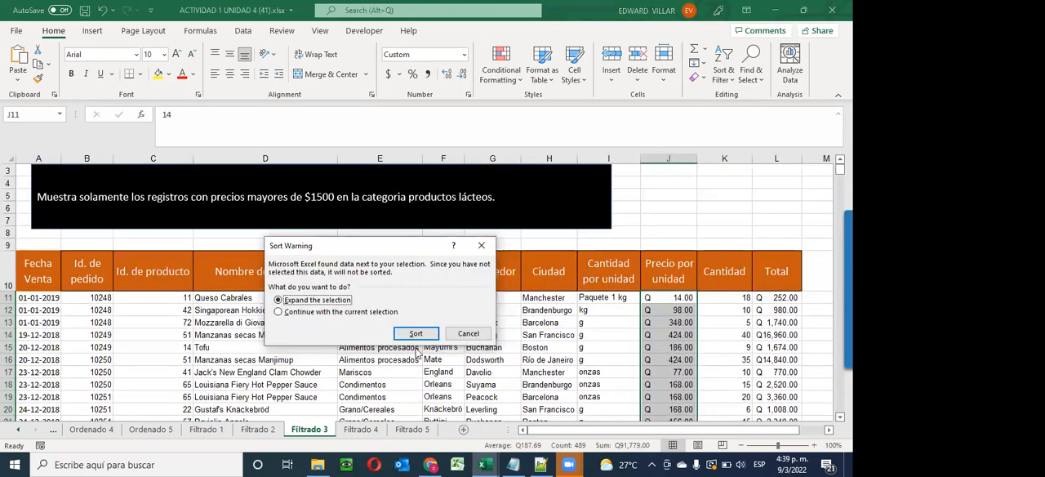
{"action": "left_click", "coordinate": [416, 333]}
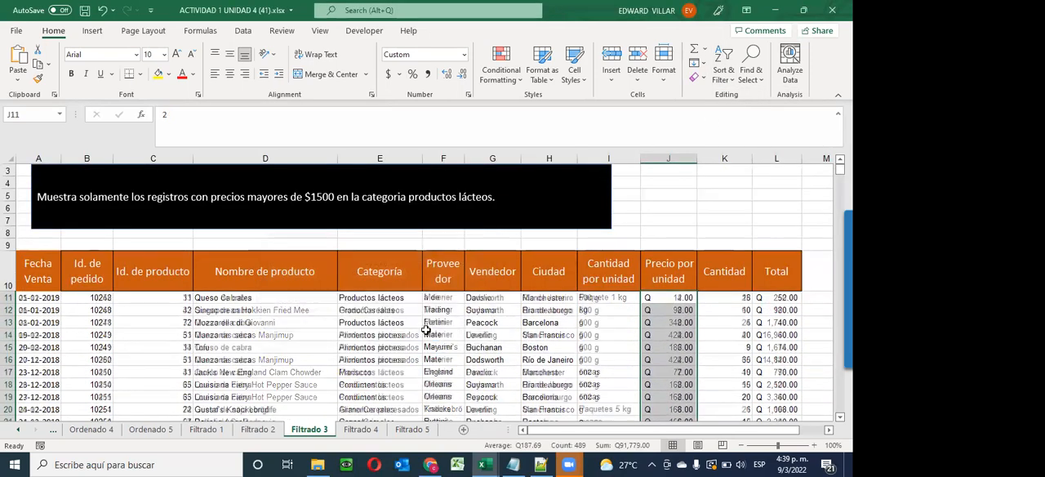
{"action": "left_click", "coordinate": [677, 297]}
{"action": "scroll", "coordinate": [670, 302], "scroll_direction": "down", "scroll_amount": 5}
{"action": "scroll", "coordinate": [668, 306], "scroll_direction": "down", "scroll_amount": 4}
{"action": "scroll", "coordinate": [668, 306], "scroll_direction": "down", "scroll_amount": 20}
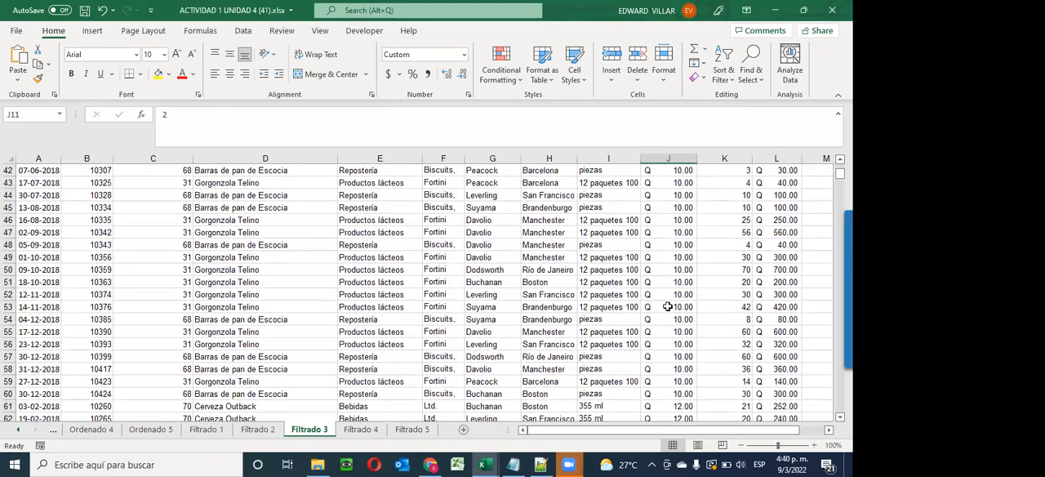
{"action": "scroll", "coordinate": [666, 307], "scroll_direction": "up", "scroll_amount": 20}
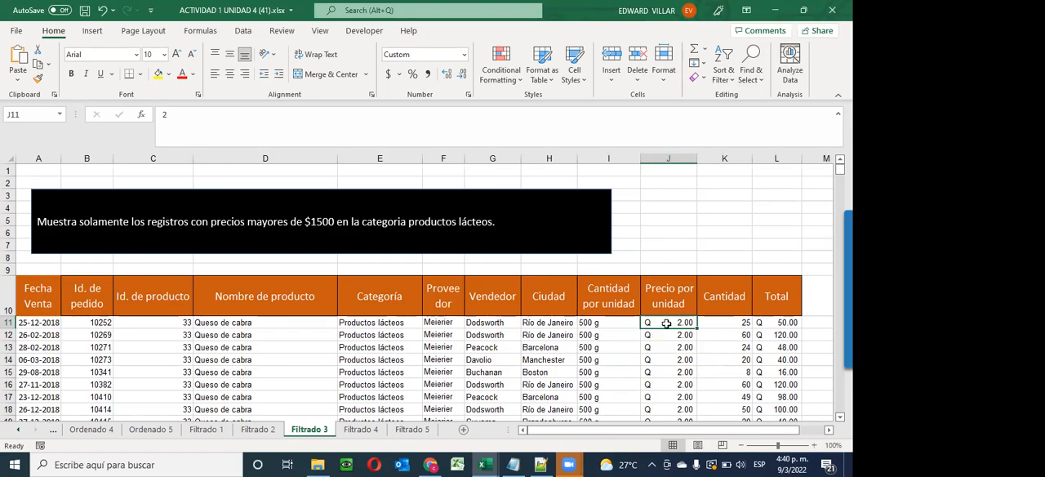
Try turning on filtering for the Precio por unidad values in J11:J499 without the header, and undo it
{"action": "left_click_drag", "start_coordinate": [667, 322], "coordinate": [679, 380]}
{"action": "left_click", "coordinate": [724, 69]}
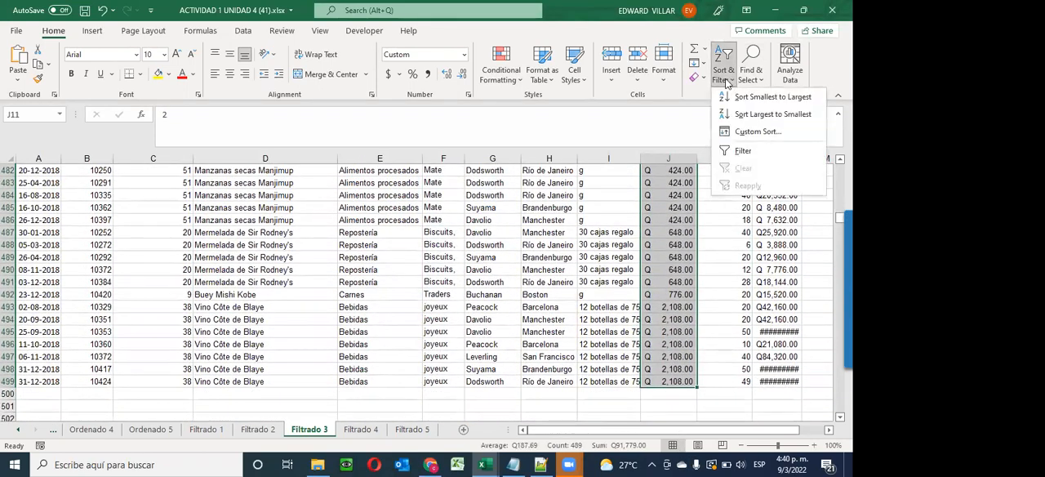
{"action": "left_click", "coordinate": [746, 153]}
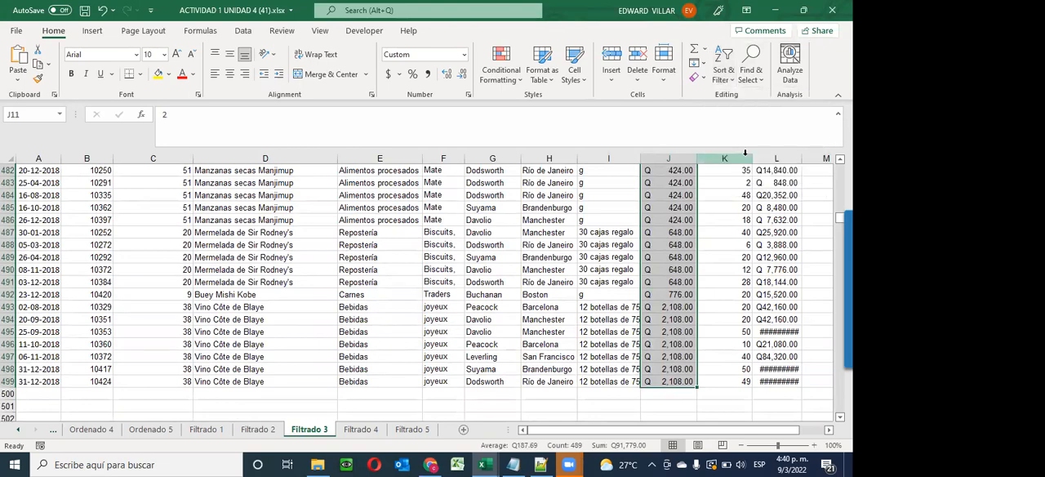
{"action": "scroll", "coordinate": [416, 286], "scroll_direction": "up", "scroll_amount": 20}
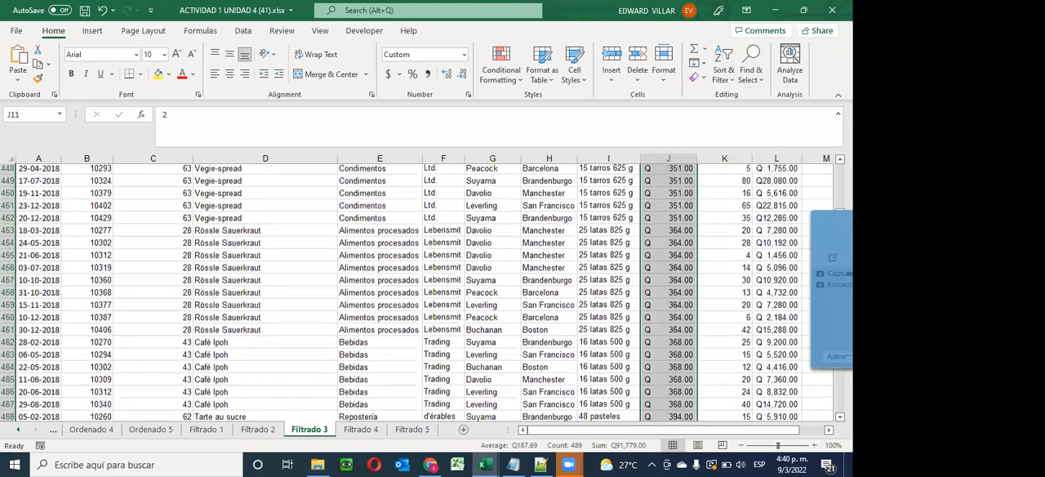
{"action": "scroll", "coordinate": [736, 265], "scroll_direction": "up", "scroll_amount": 20}
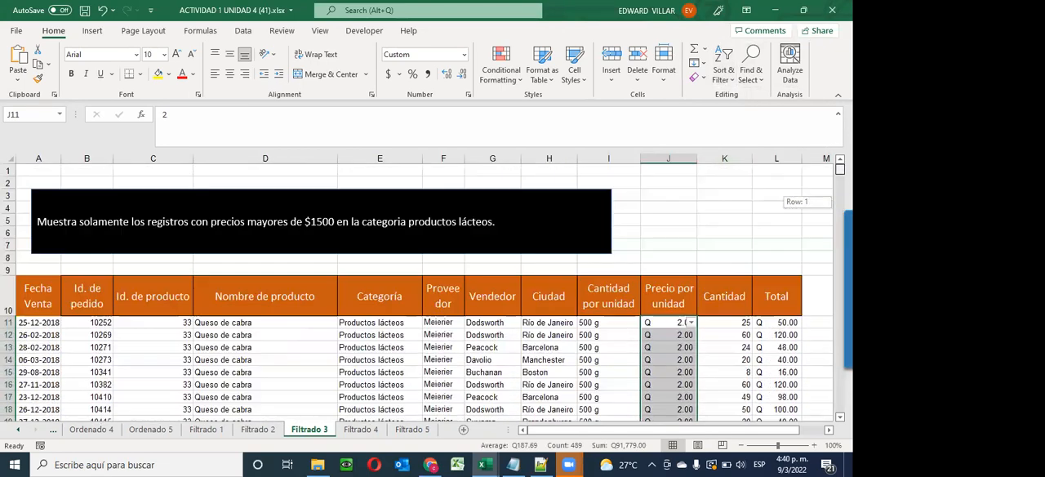
{"action": "scroll", "coordinate": [736, 266], "scroll_direction": "down", "scroll_amount": 1}
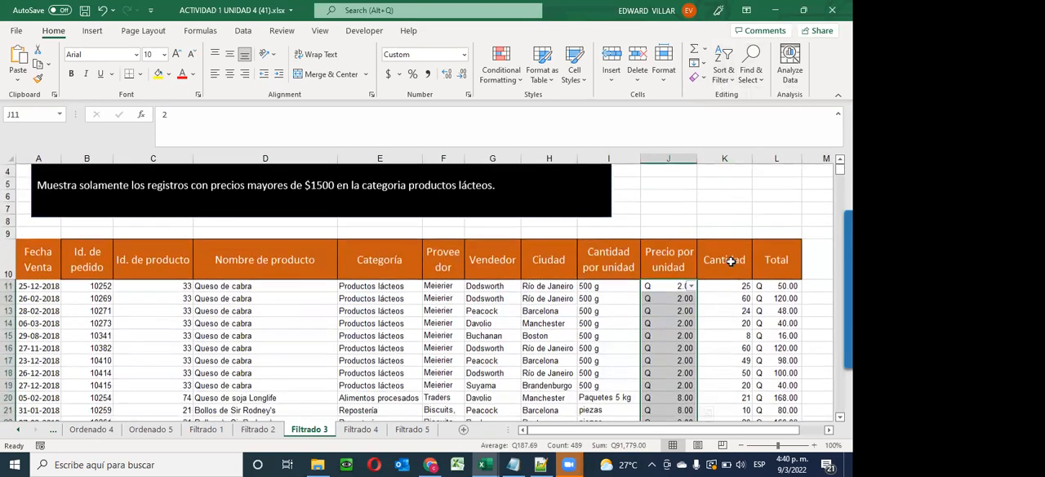
{"action": "left_click", "coordinate": [679, 268]}
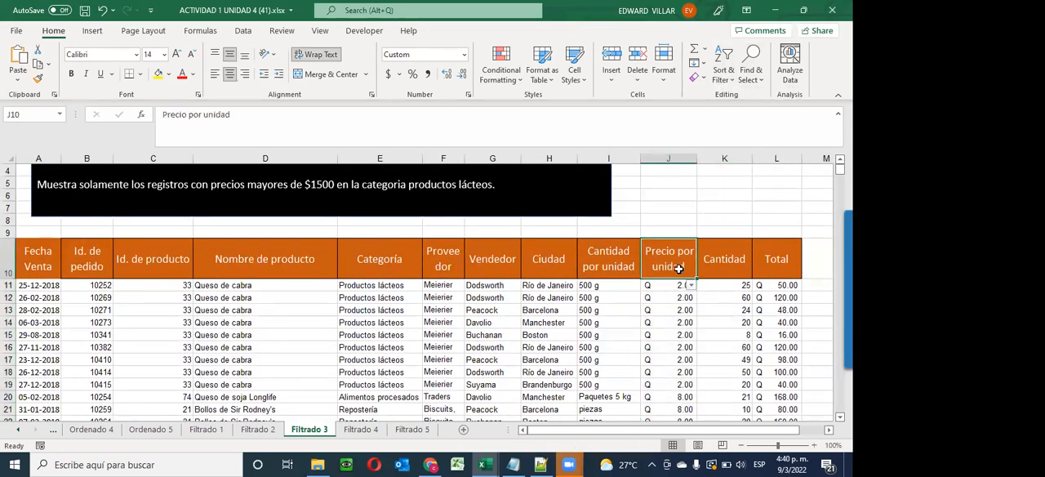
{"action": "left_click", "coordinate": [102, 11]}
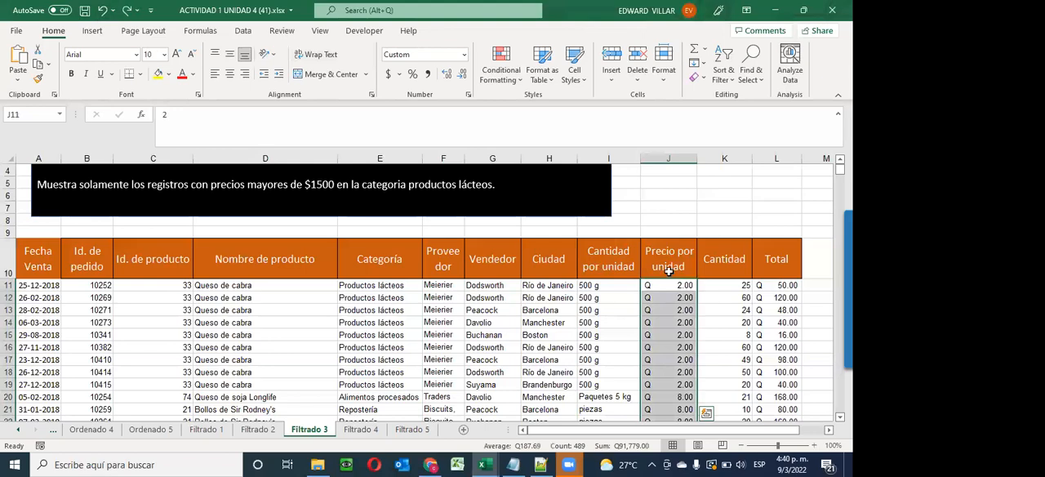
Turn on filtering for the Precio por unidad column only, from its header in J10 down to row 499
{"action": "left_click_drag", "start_coordinate": [659, 267], "coordinate": [675, 382]}
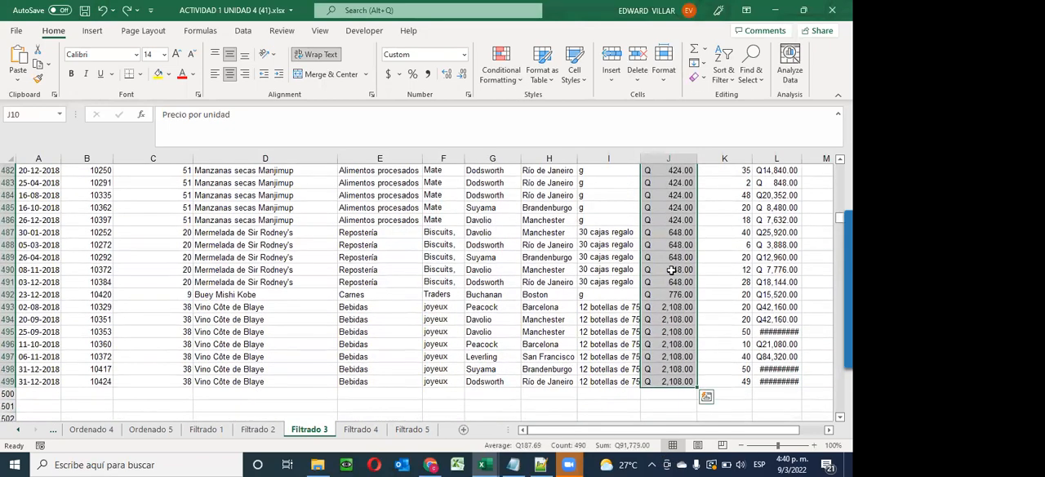
{"action": "left_click", "coordinate": [724, 55]}
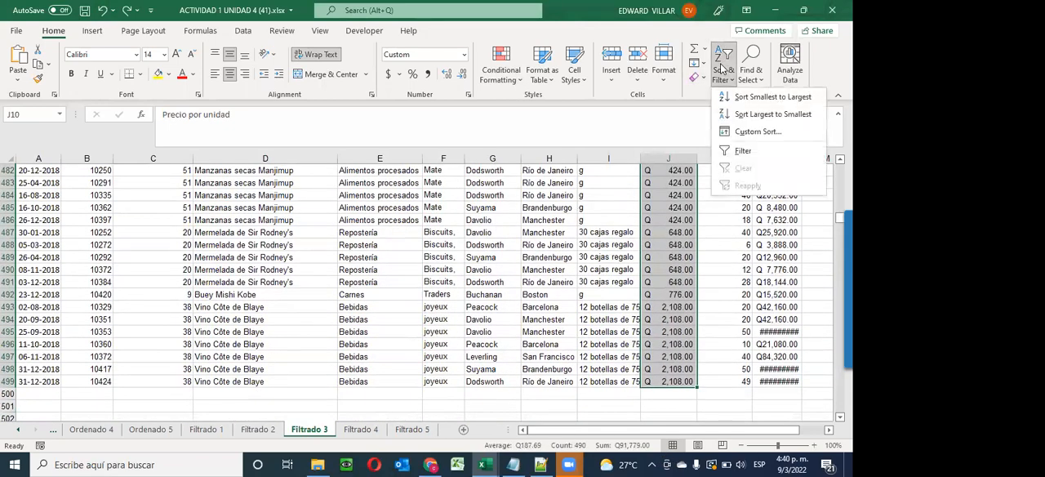
{"action": "left_click", "coordinate": [745, 152]}
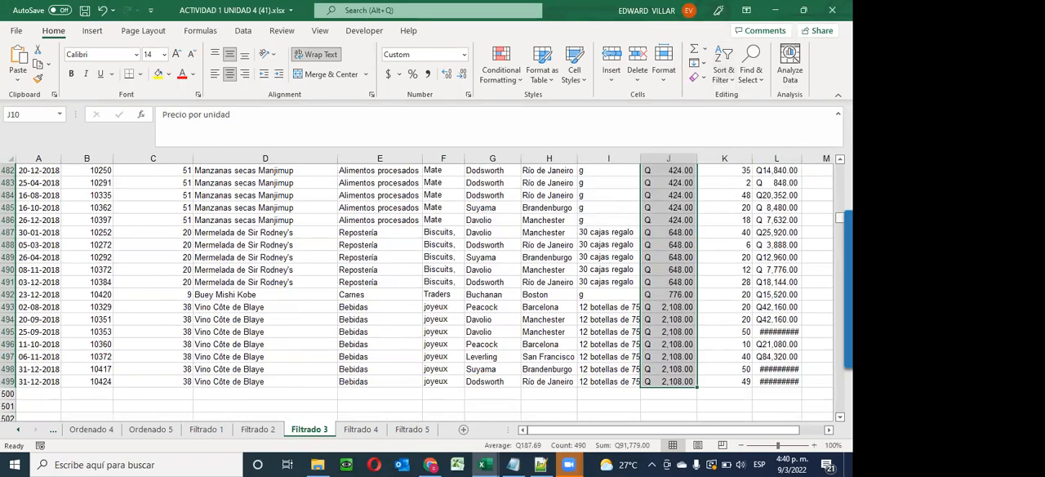
{"action": "scroll", "coordinate": [686, 323], "scroll_direction": "up", "scroll_amount": 20}
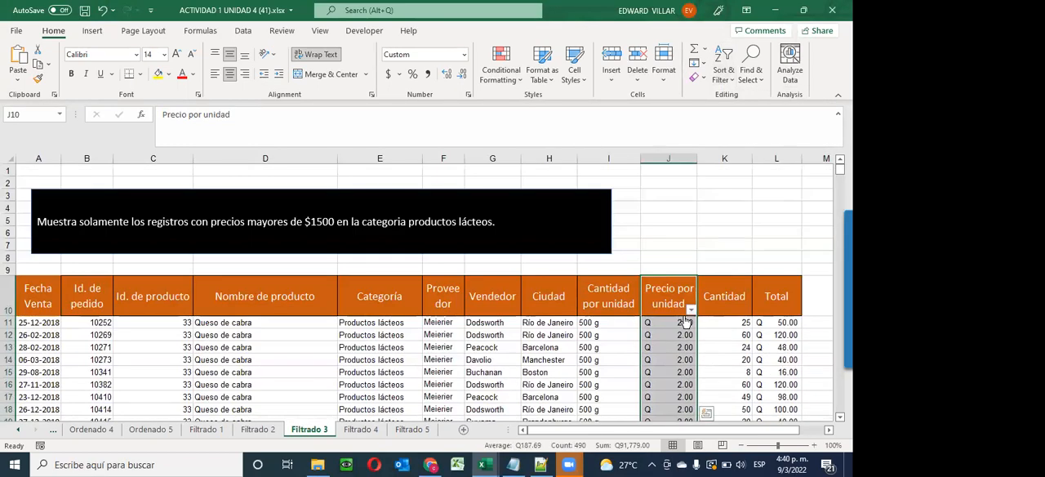
Try excluding the prices Q368.00, Q394.00, Q424.00 and Q648.00 in the Precio por unidad filter list, and include them again
{"action": "left_click", "coordinate": [691, 310]}
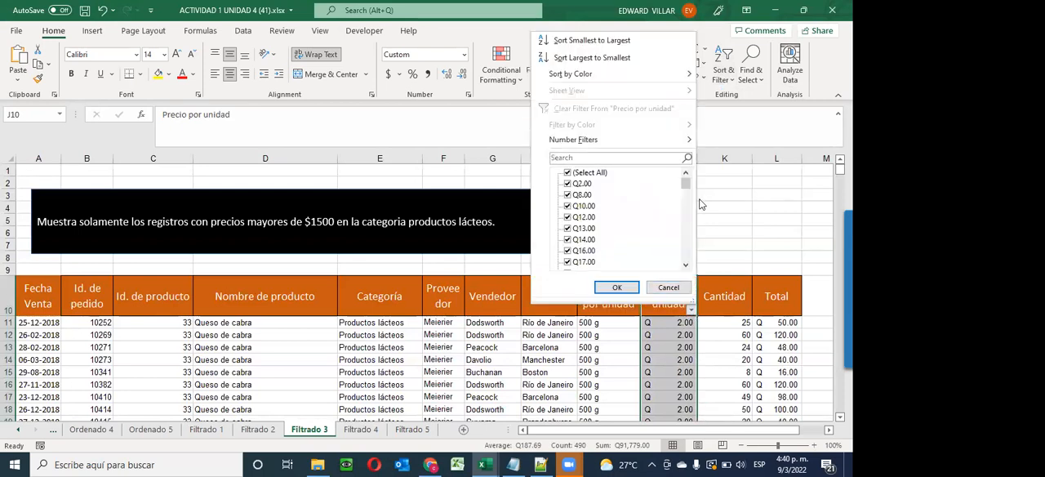
{"action": "left_click_drag", "start_coordinate": [686, 187], "coordinate": [673, 262]}
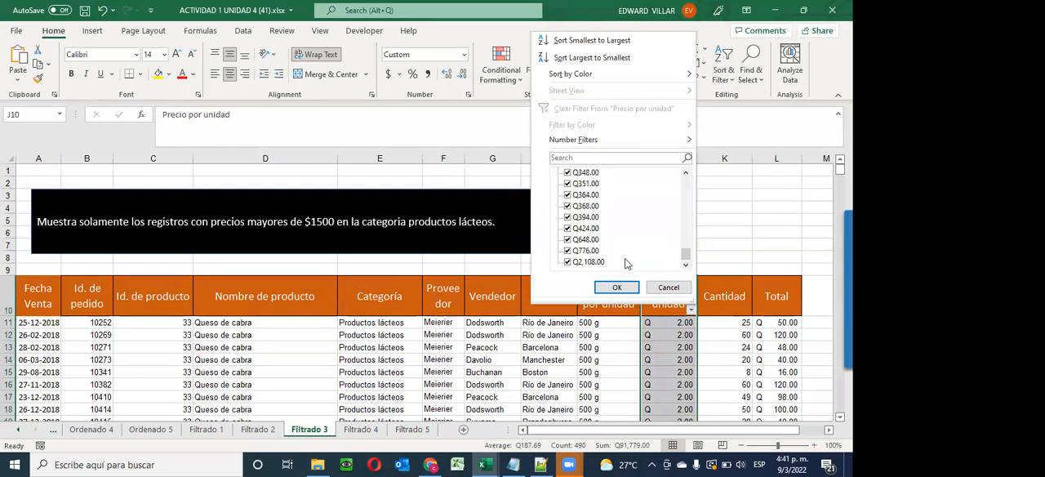
{"action": "left_click", "coordinate": [569, 239]}
{"action": "left_click", "coordinate": [567, 229]}
{"action": "left_click", "coordinate": [568, 206]}
{"action": "left_click", "coordinate": [568, 217]}
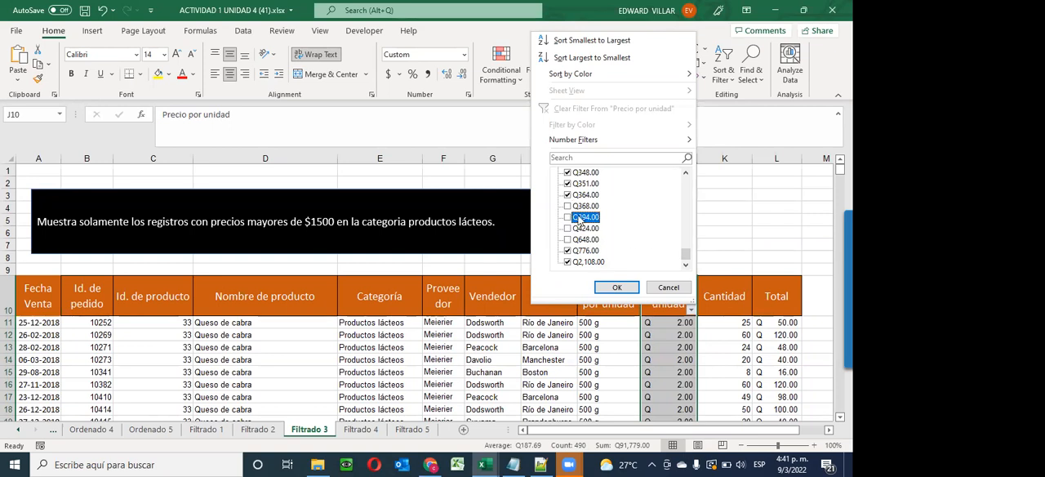
{"action": "left_click", "coordinate": [569, 207]}
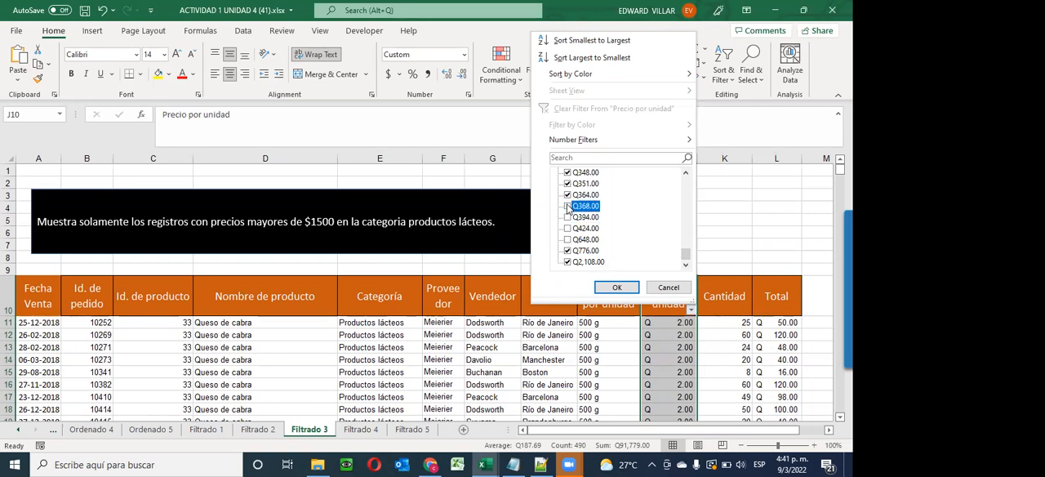
{"action": "left_click", "coordinate": [567, 217]}
{"action": "left_click", "coordinate": [567, 229]}
{"action": "left_click", "coordinate": [568, 240]}
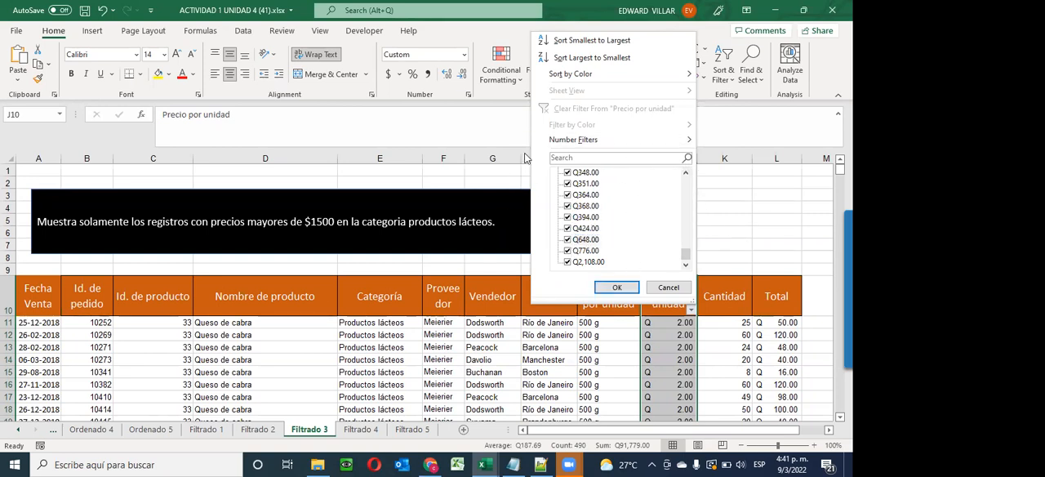
Apply a Greater Than number filter of 1500 to the Precio por unidad column
{"action": "mouse_move", "coordinate": [563, 141]}
{"action": "mouse_move", "coordinate": [659, 141]}
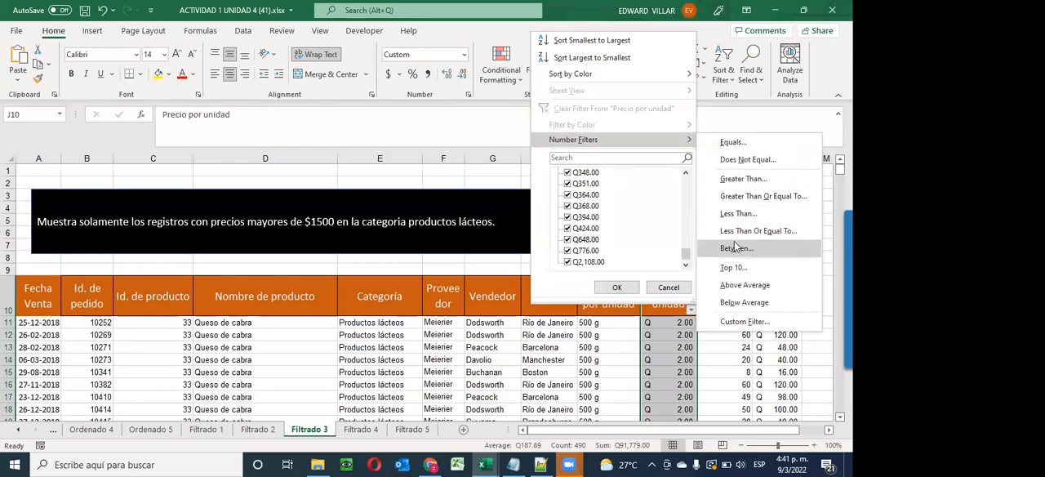
{"action": "left_click", "coordinate": [742, 179]}
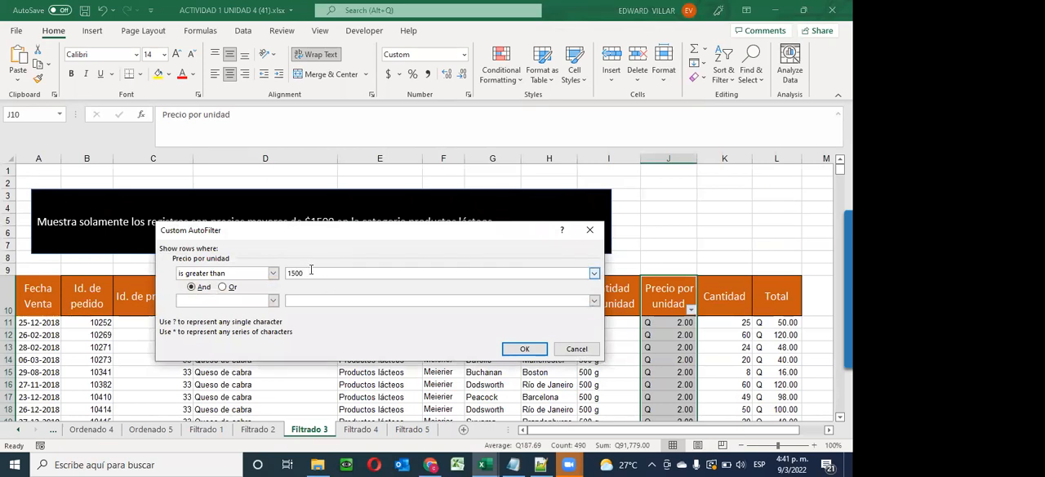
{"action": "left_click", "coordinate": [525, 349]}
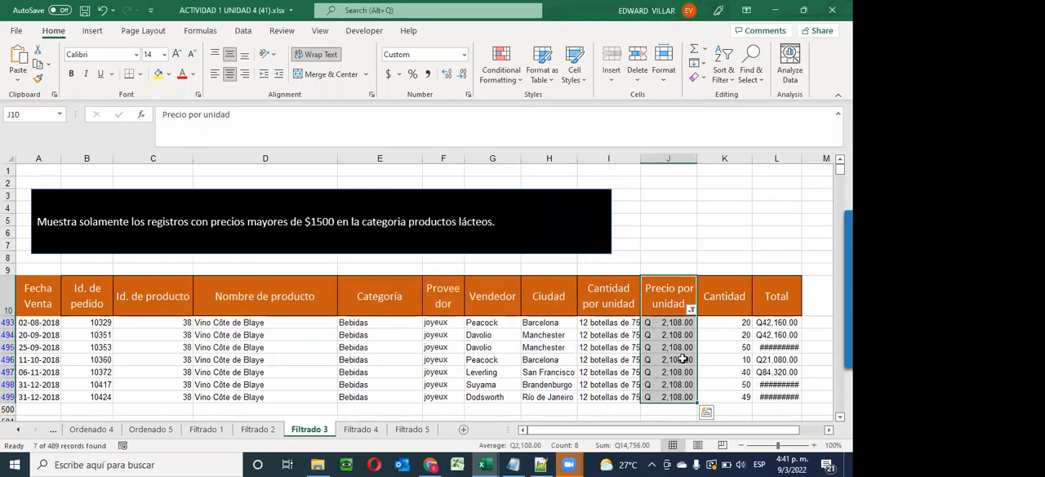
Autofit the width of the Total column and review the Categoría values of the filtered records
{"action": "double_click", "coordinate": [802, 159]}
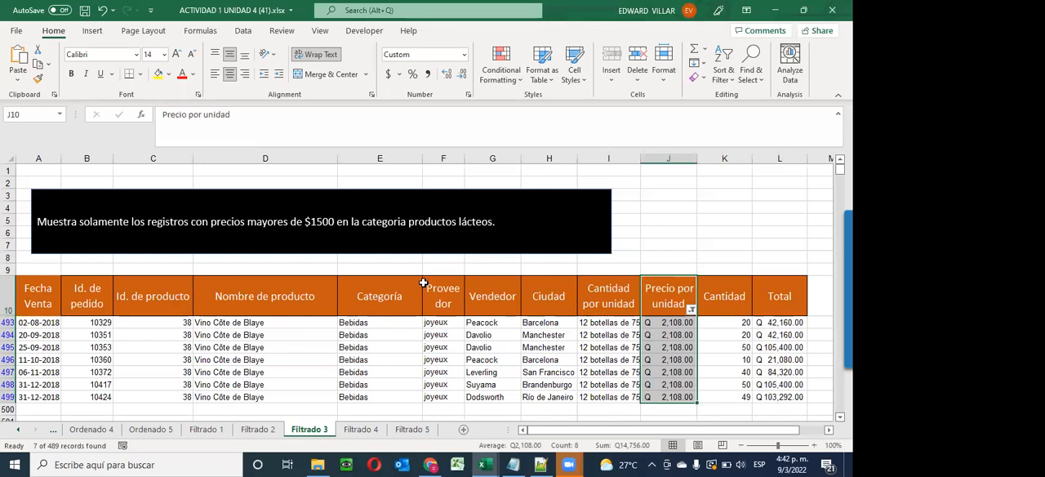
{"action": "scroll", "coordinate": [378, 337], "scroll_direction": "down", "scroll_amount": 2}
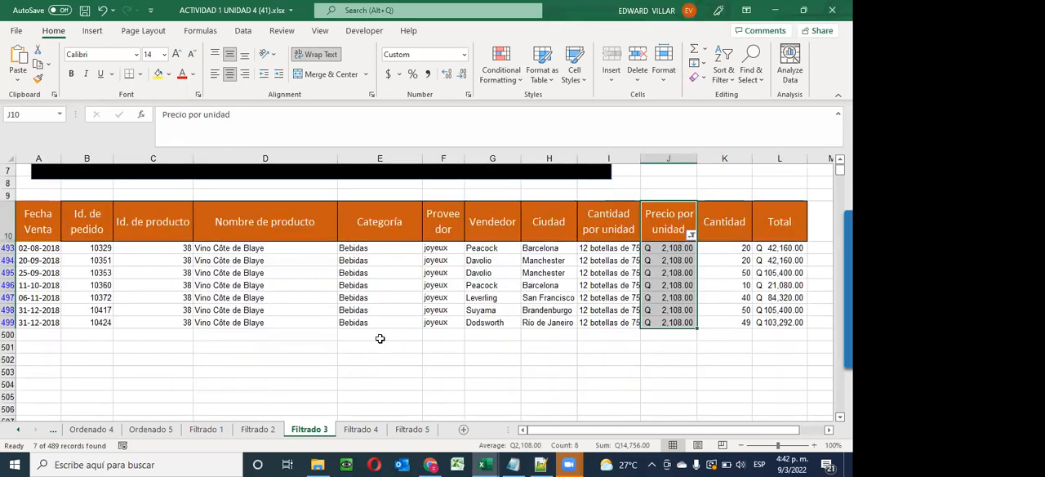
{"action": "scroll", "coordinate": [368, 317], "scroll_direction": "up", "scroll_amount": 1}
{"action": "left_click_drag", "start_coordinate": [357, 286], "coordinate": [368, 347]}
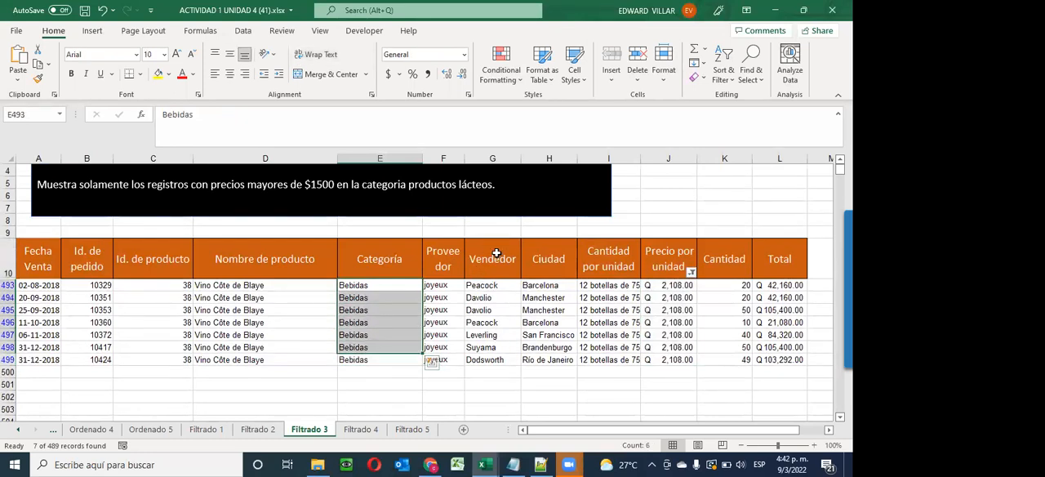
Toggle the sheet's filtering off with the Vendedor column selected from its header in G10
{"action": "left_click_drag", "start_coordinate": [495, 269], "coordinate": [498, 359]}
{"action": "left_click", "coordinate": [723, 65]}
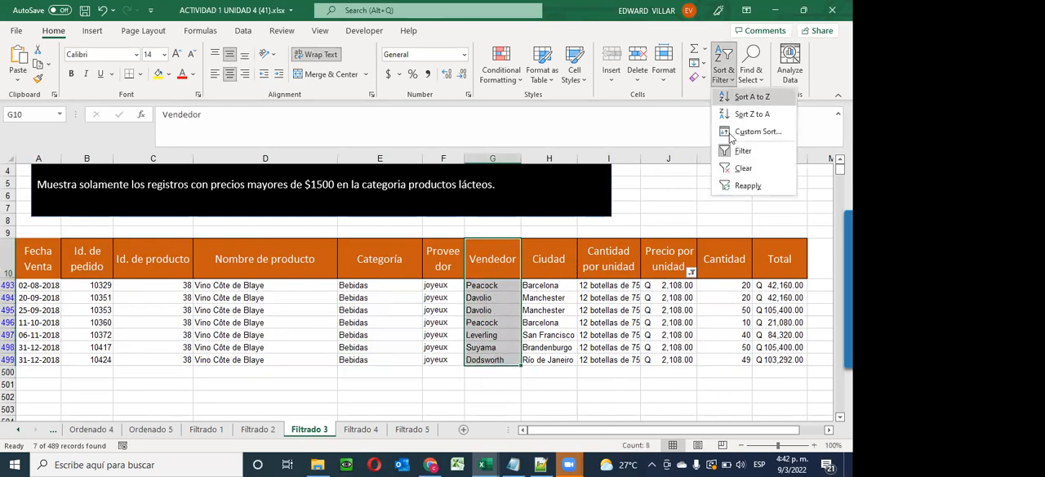
{"action": "left_click", "coordinate": [742, 152]}
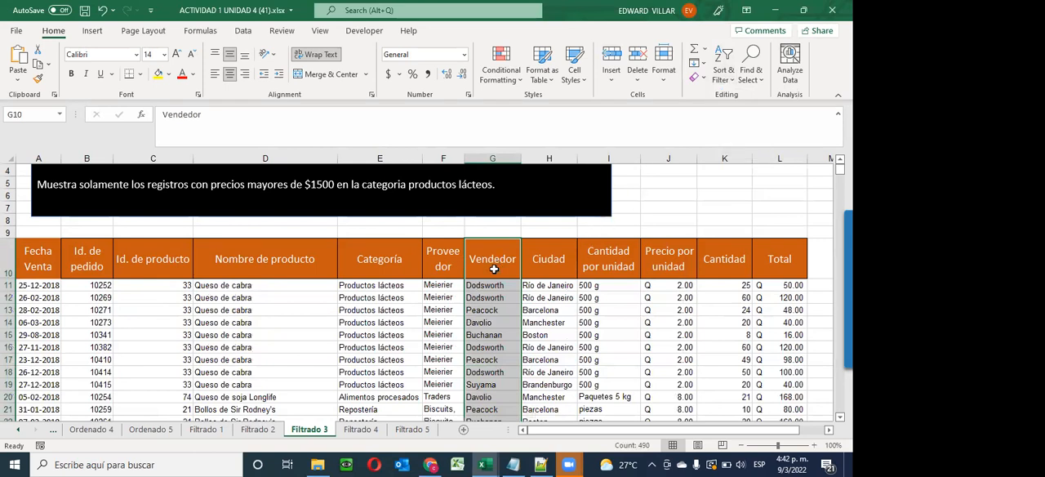
Turn on filtering for the Vendedor through Precio por unidad columns, from the headers in G10:J10 down to row 499
{"action": "left_click_drag", "start_coordinate": [493, 268], "coordinate": [656, 348]}
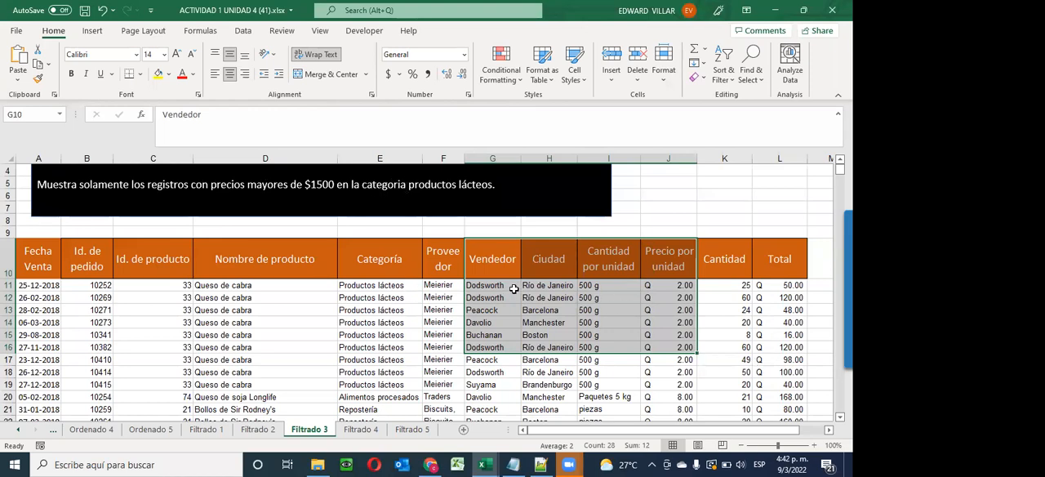
{"action": "left_click_drag", "start_coordinate": [485, 268], "coordinate": [659, 355]}
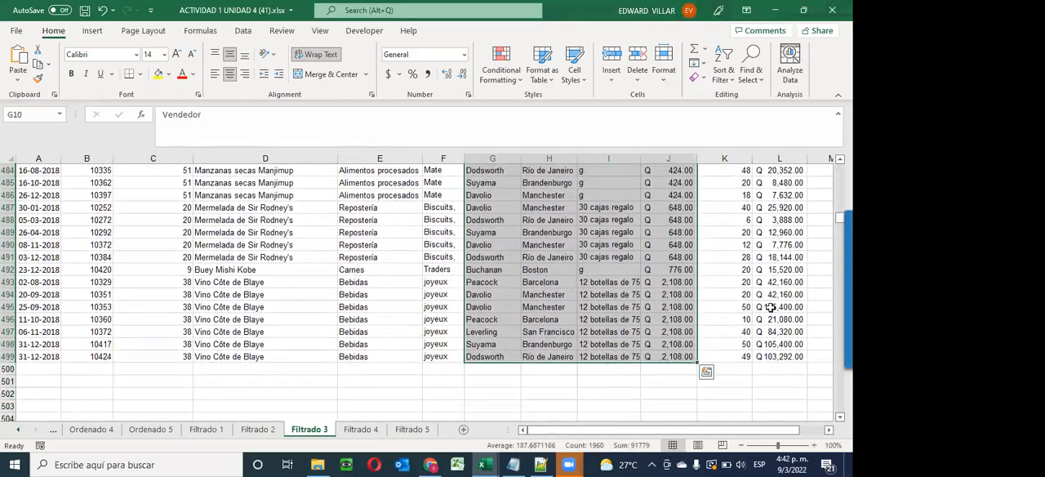
{"action": "mouse_move", "coordinate": [848, 261]}
{"action": "left_click_drag", "start_coordinate": [840, 218], "coordinate": [840, 163]}
{"action": "left_click", "coordinate": [724, 70]}
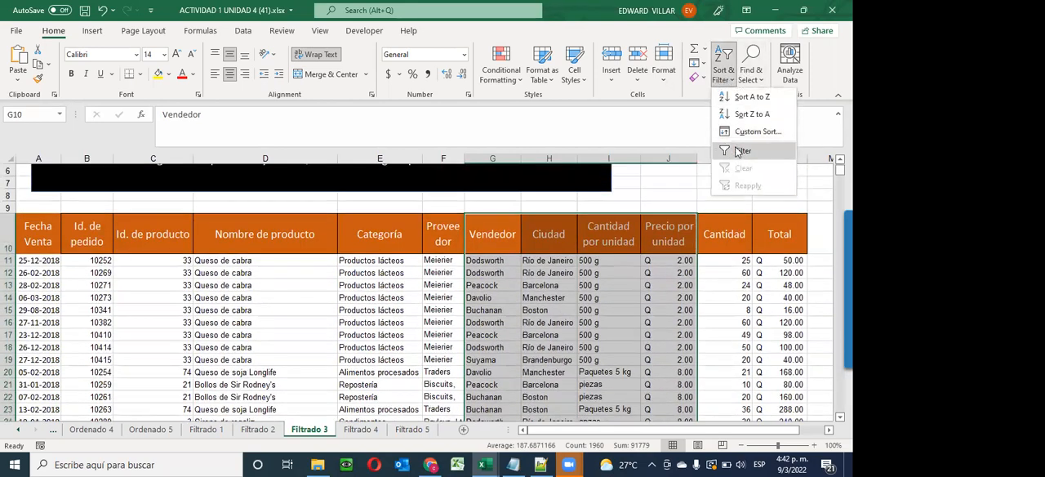
{"action": "left_click", "coordinate": [739, 152]}
Filter Precio por unidad to show only records with a price greater than 1500
{"action": "left_click", "coordinate": [690, 258]}
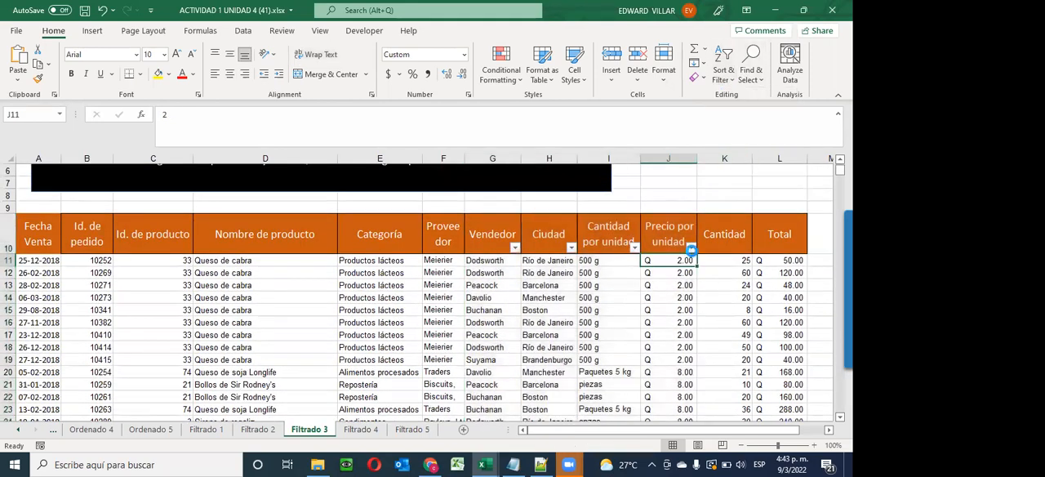
{"action": "left_click", "coordinate": [691, 247]}
{"action": "mouse_move", "coordinate": [635, 289]}
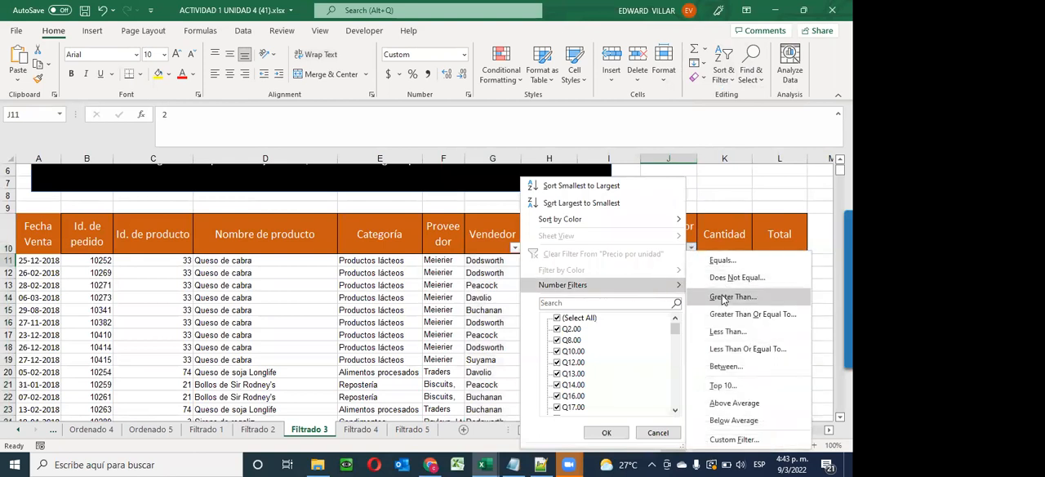
{"action": "left_click", "coordinate": [722, 300]}
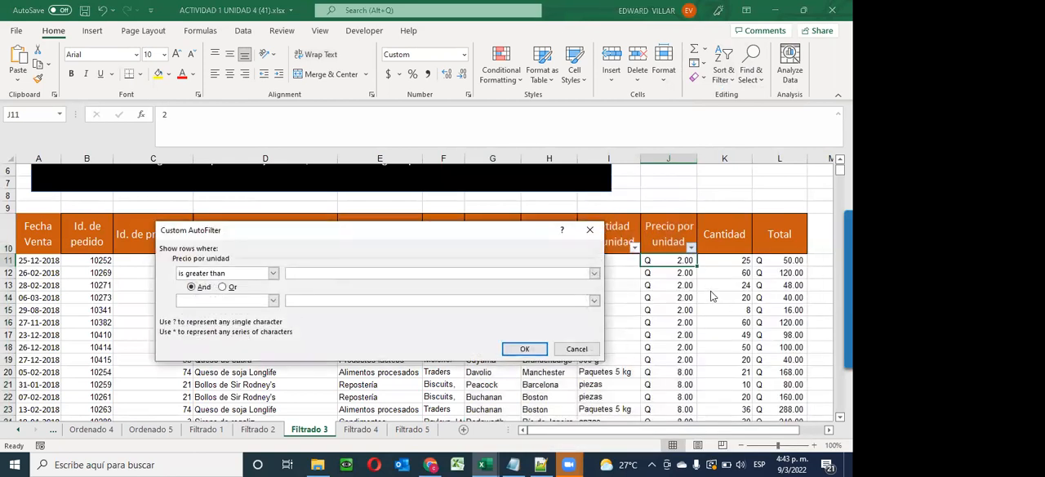
{"action": "left_click", "coordinate": [527, 349]}
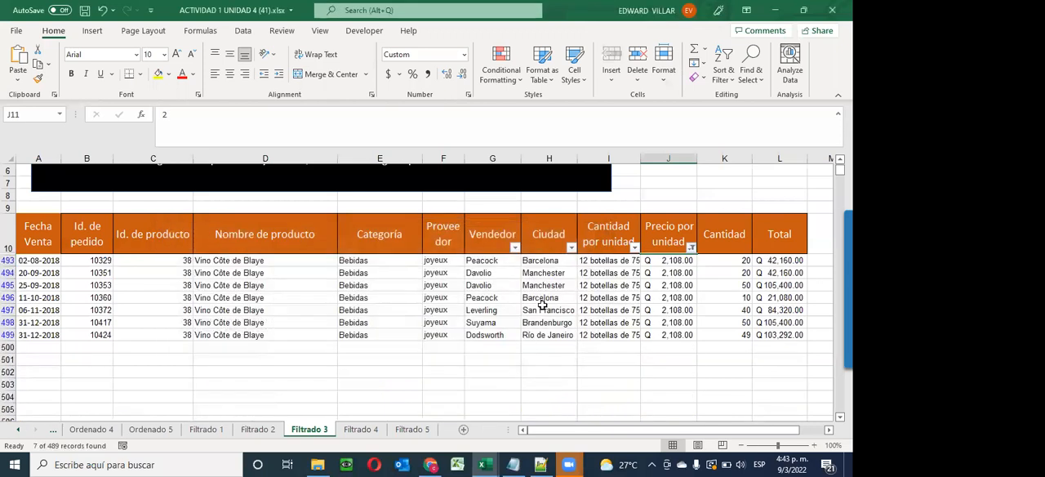
Filter the Vendedor column to show only the first seller in its list
{"action": "left_click", "coordinate": [514, 248]}
{"action": "left_click", "coordinate": [381, 318]}
{"action": "left_click", "coordinate": [381, 329]}
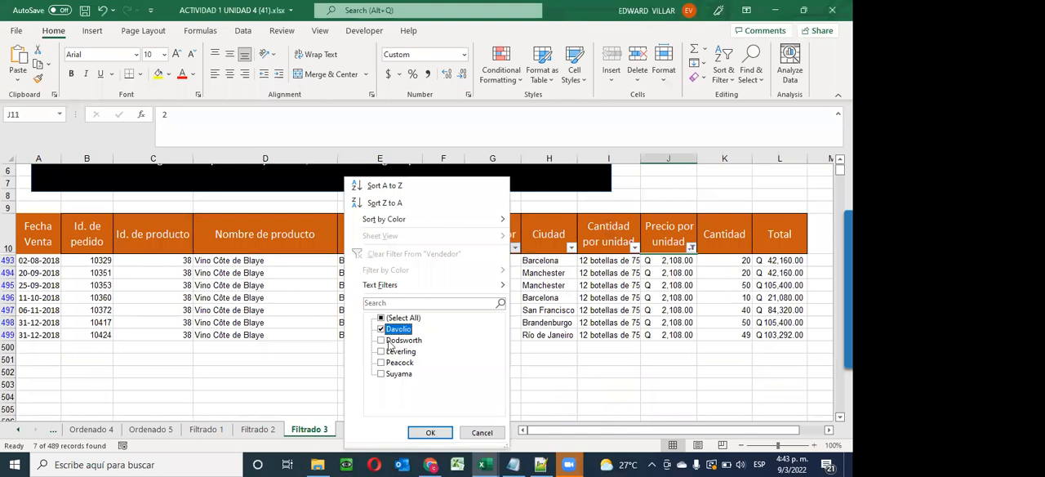
{"action": "left_click", "coordinate": [428, 433]}
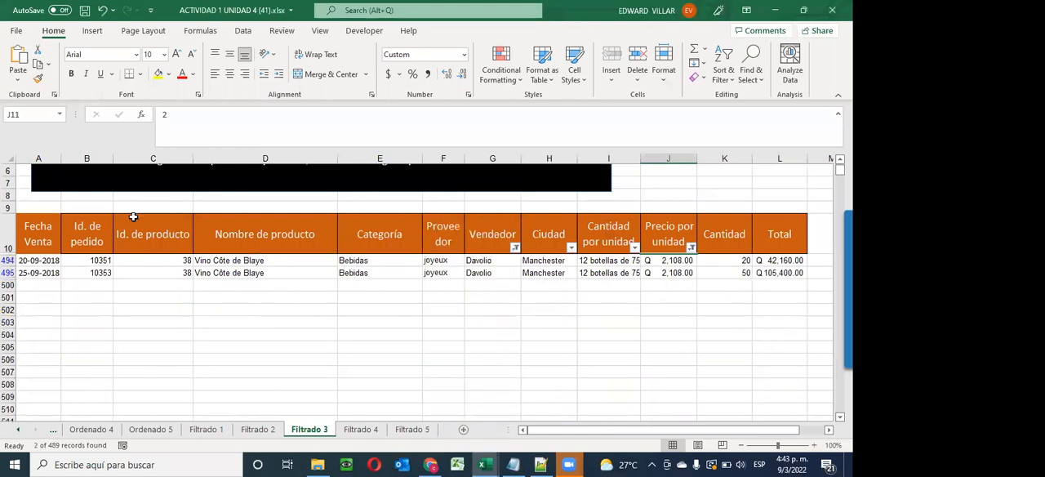
{"action": "scroll", "coordinate": [496, 318], "scroll_direction": "up", "scroll_amount": 2}
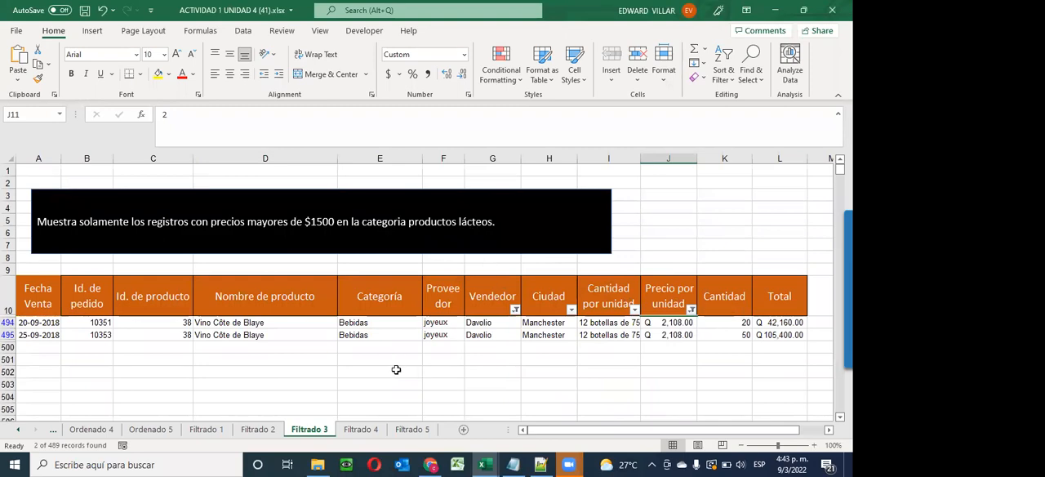
Open the Filtrado 4 sheet, read its filtering instruction, review the first Total values and glance back at the filtered records on Filtrado 3
{"action": "left_click", "coordinate": [357, 434]}
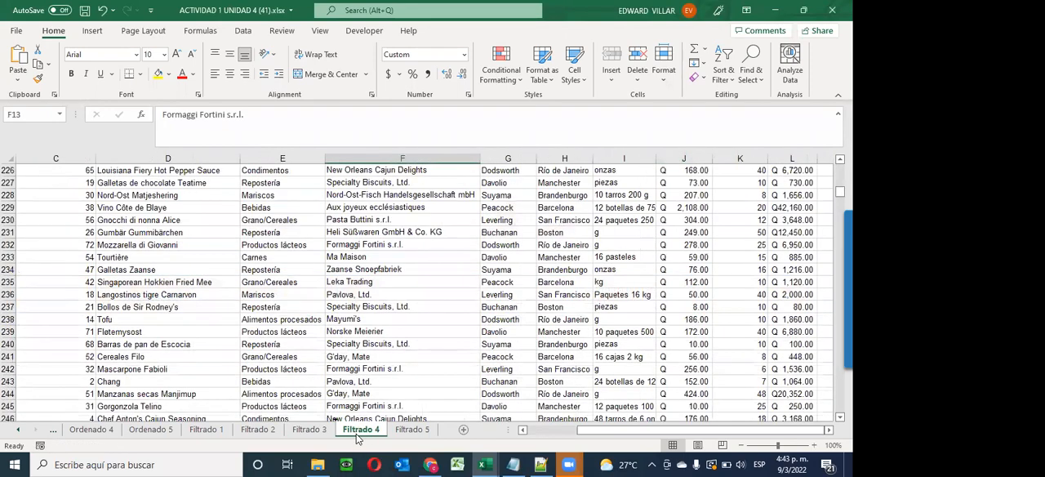
{"action": "left_click_drag", "start_coordinate": [840, 190], "coordinate": [840, 165]}
{"action": "left_click_drag", "start_coordinate": [612, 439], "coordinate": [562, 437]}
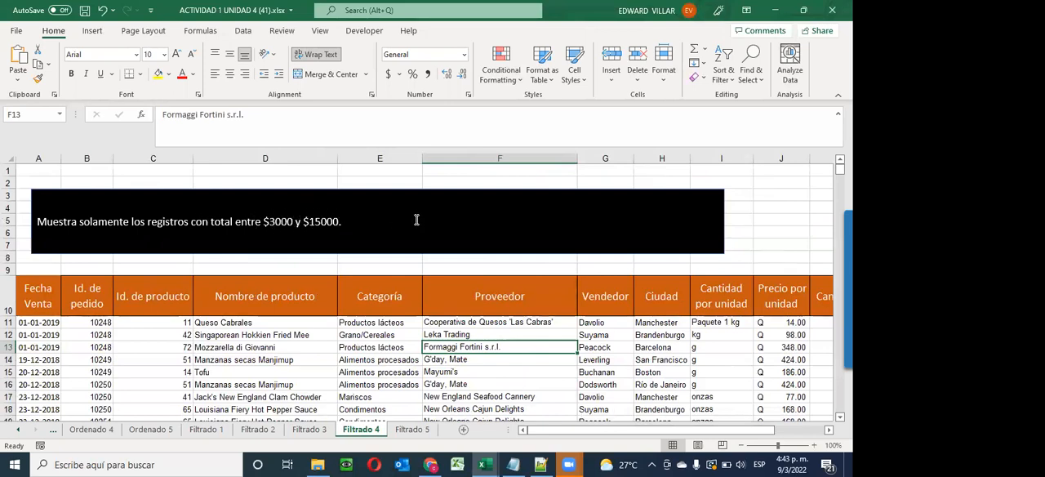
{"action": "left_click_drag", "start_coordinate": [595, 435], "coordinate": [696, 426]}
{"action": "left_click", "coordinate": [794, 322]}
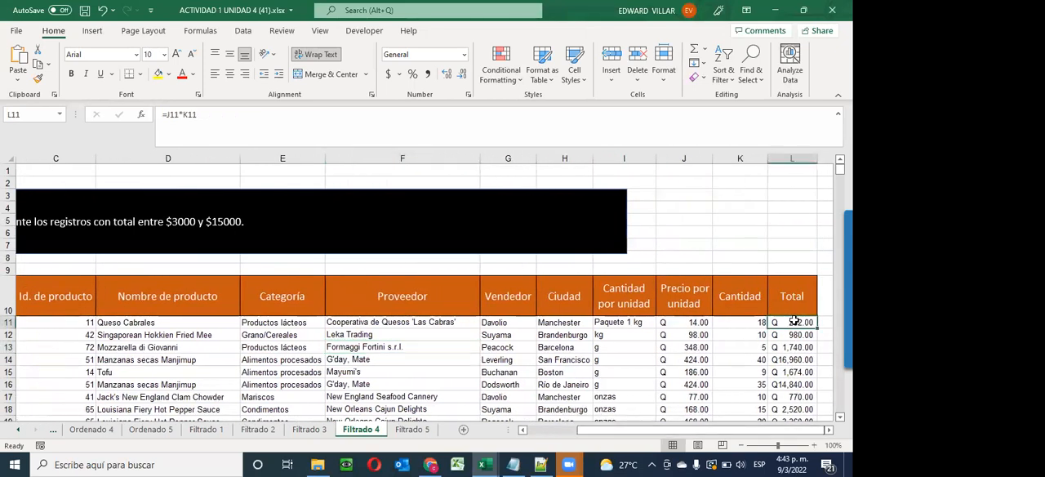
{"action": "left_click_drag", "start_coordinate": [794, 322], "coordinate": [796, 411]}
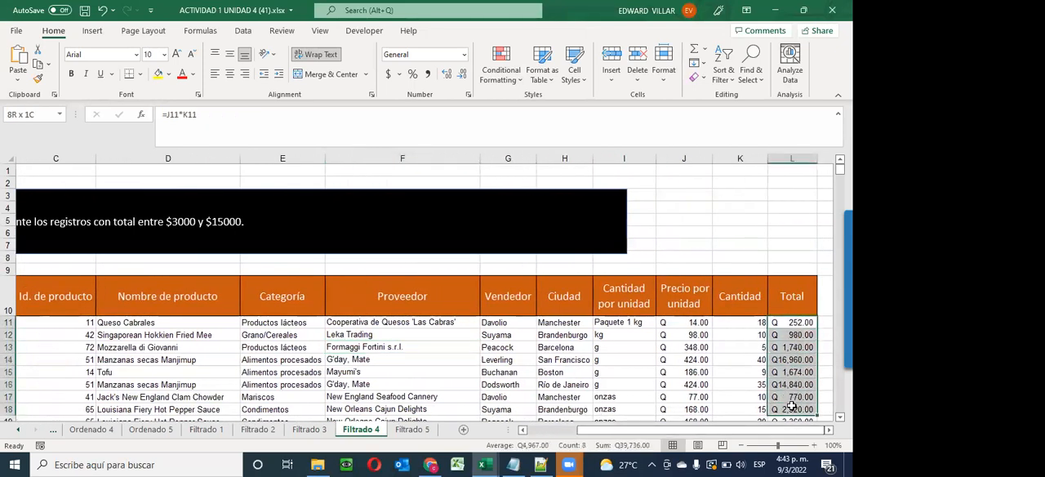
{"action": "left_click", "coordinate": [309, 429]}
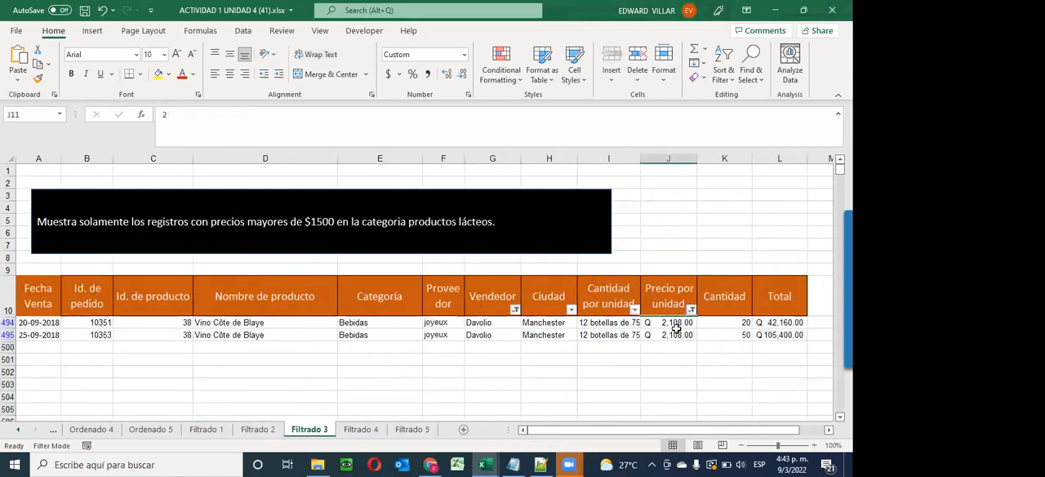
{"action": "left_click", "coordinate": [364, 430]}
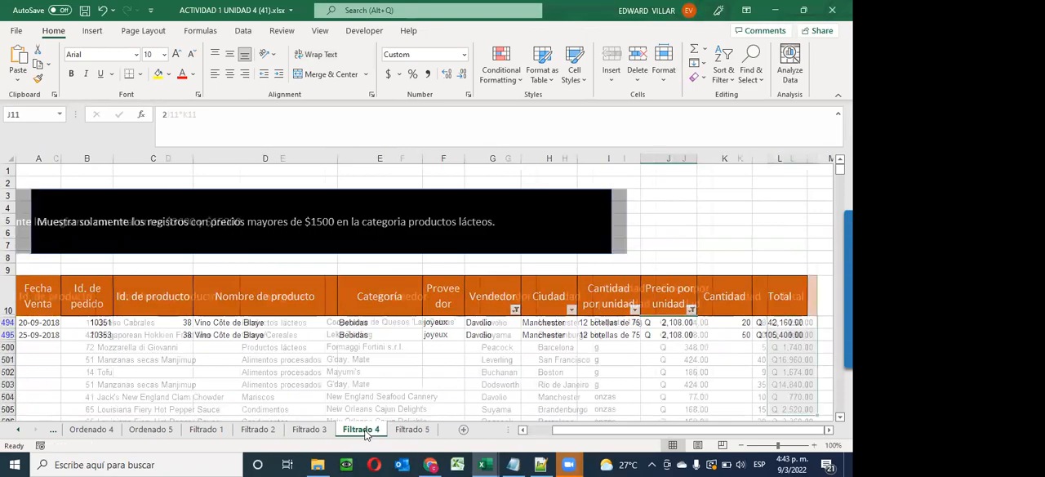
Sort all Filtrado 4 records by Total from smallest to largest, expanding the selection from L11:L499
{"action": "left_click", "coordinate": [792, 321]}
{"action": "left_click_drag", "start_coordinate": [790, 324], "coordinate": [783, 383]}
{"action": "left_click", "coordinate": [723, 72]}
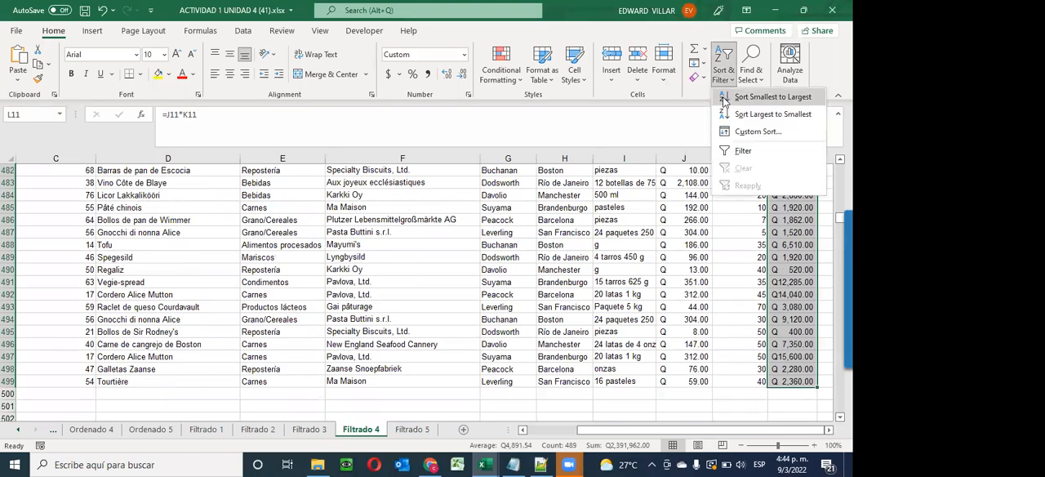
{"action": "left_click", "coordinate": [757, 99]}
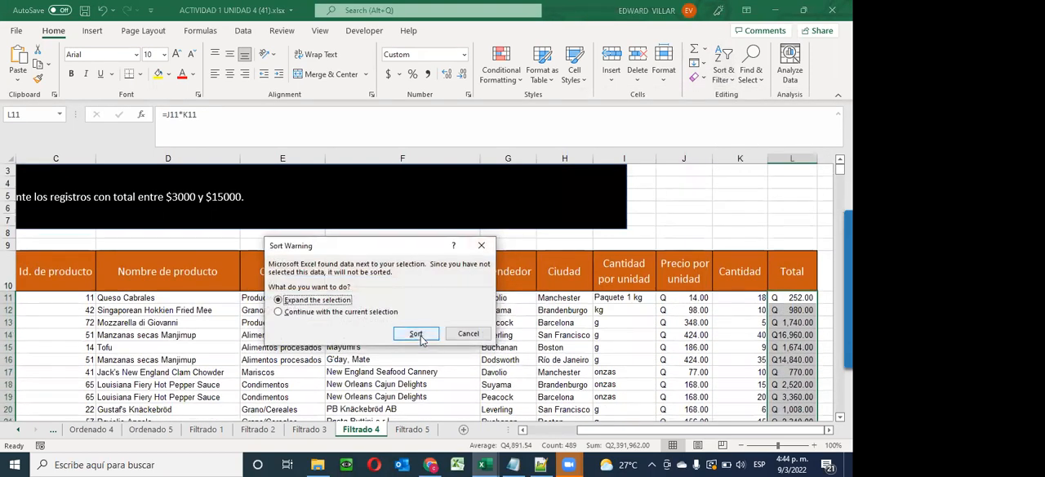
{"action": "left_click", "coordinate": [424, 335]}
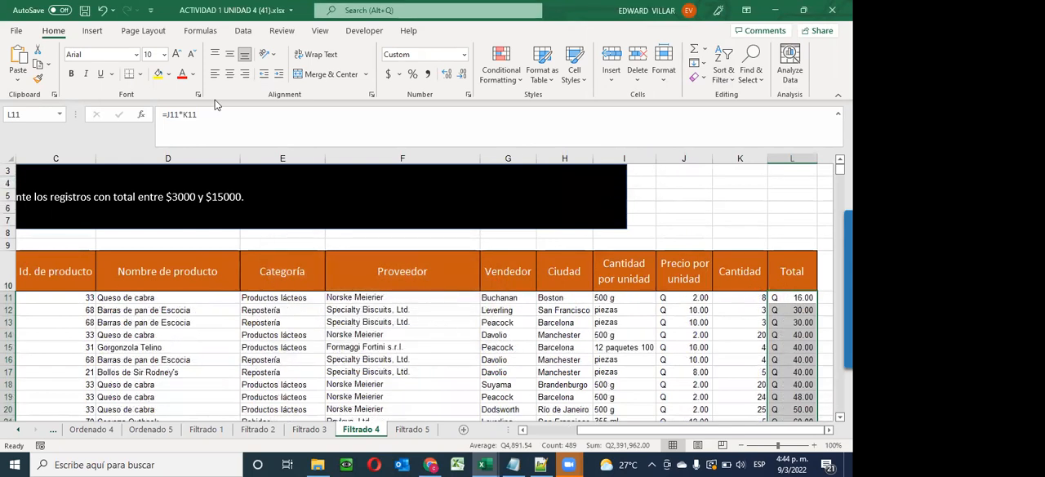
Turn on filtering for the Total column of Filtrado 4, covering the header and data in L10:L499
{"action": "left_click_drag", "start_coordinate": [583, 431], "coordinate": [535, 439]}
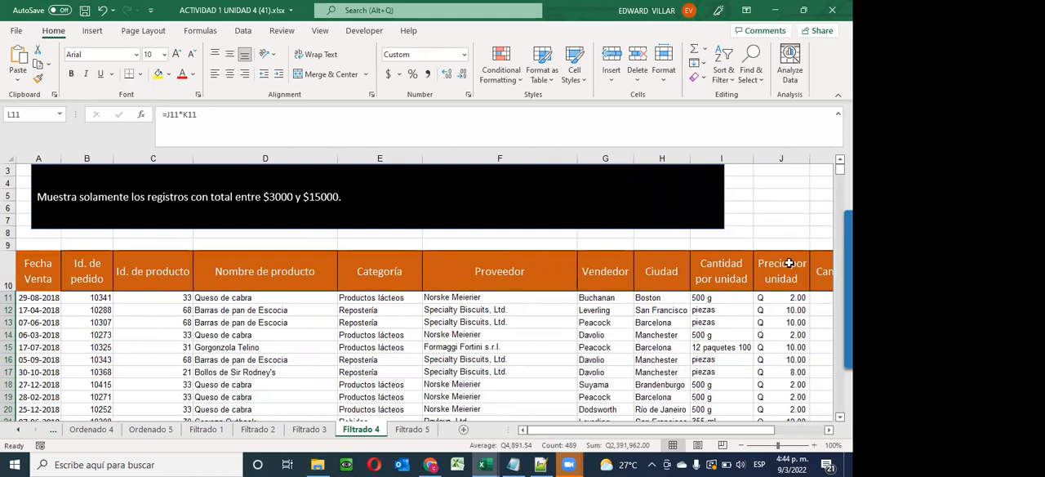
{"action": "left_click_drag", "start_coordinate": [735, 430], "coordinate": [785, 426]}
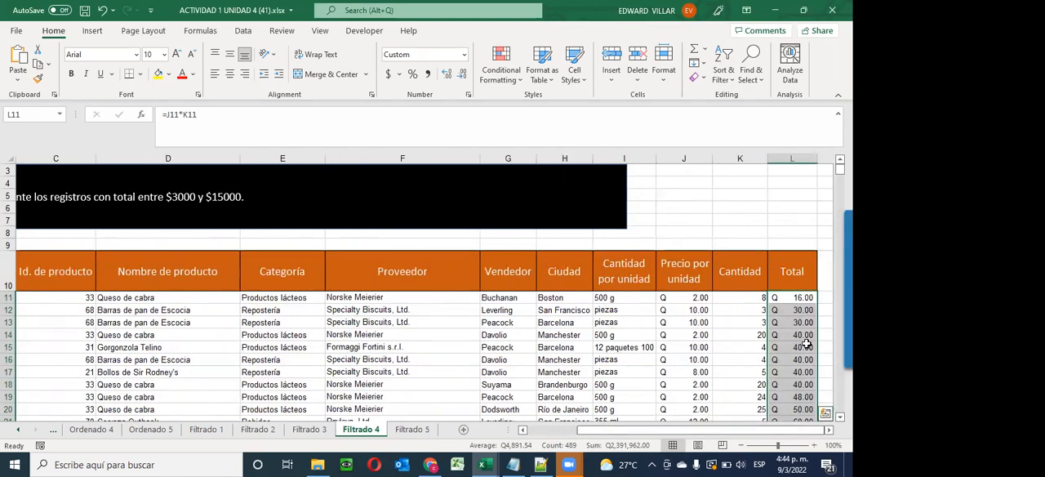
{"action": "left_click_drag", "start_coordinate": [793, 273], "coordinate": [792, 404]}
{"action": "left_click_drag", "start_coordinate": [775, 460], "coordinate": [793, 358]}
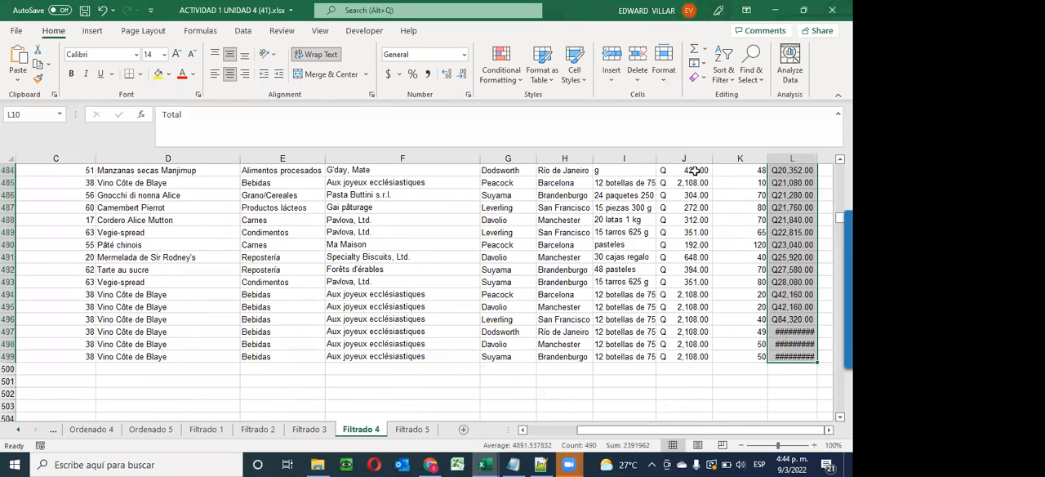
{"action": "left_click", "coordinate": [721, 82]}
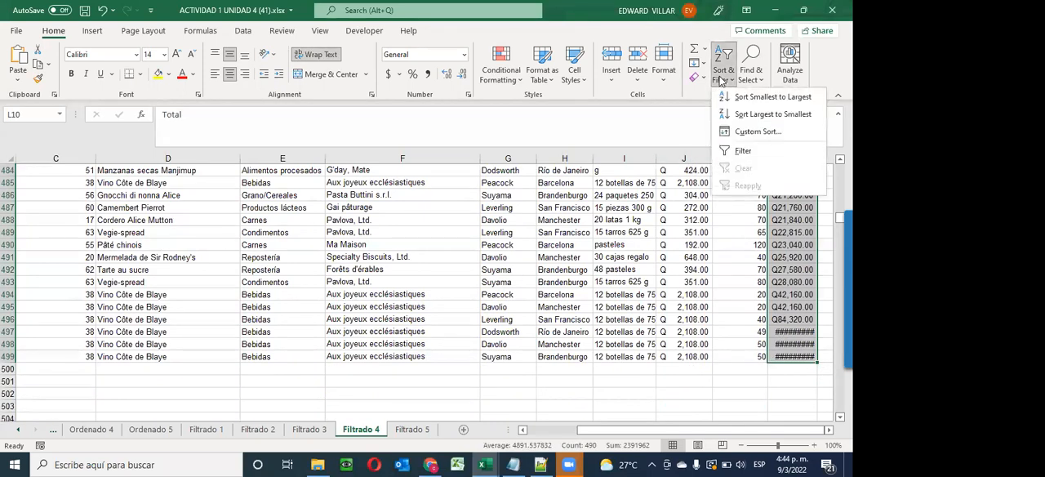
{"action": "left_click", "coordinate": [752, 152]}
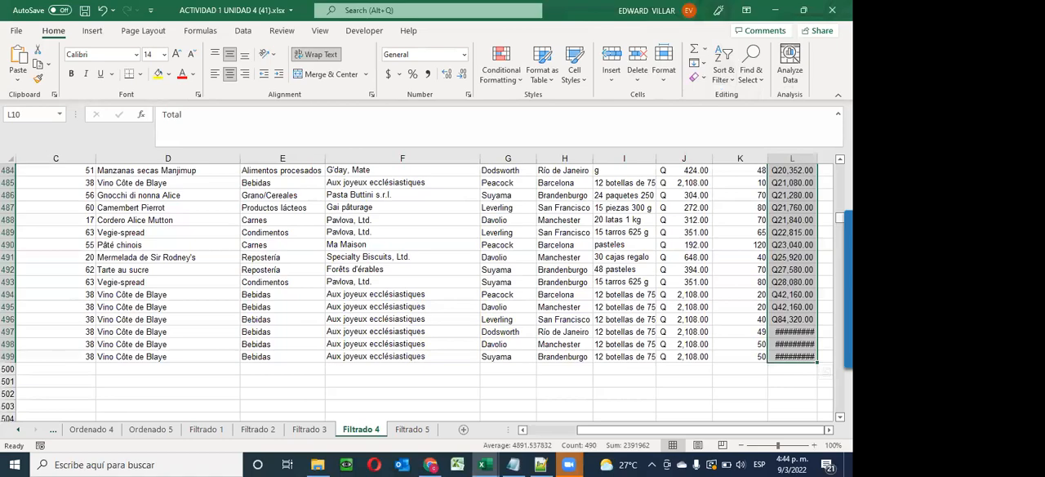
Filter Total with a Between condition to show only records from 3000 to 15000
{"action": "scroll", "coordinate": [424, 294], "scroll_direction": "up", "scroll_amount": 20}
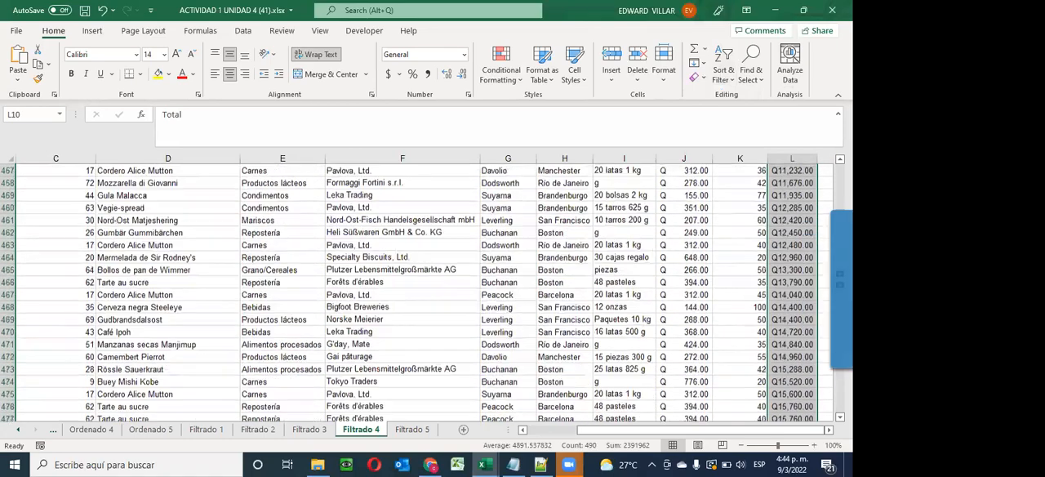
{"action": "scroll", "coordinate": [425, 294], "scroll_direction": "up", "scroll_amount": 20}
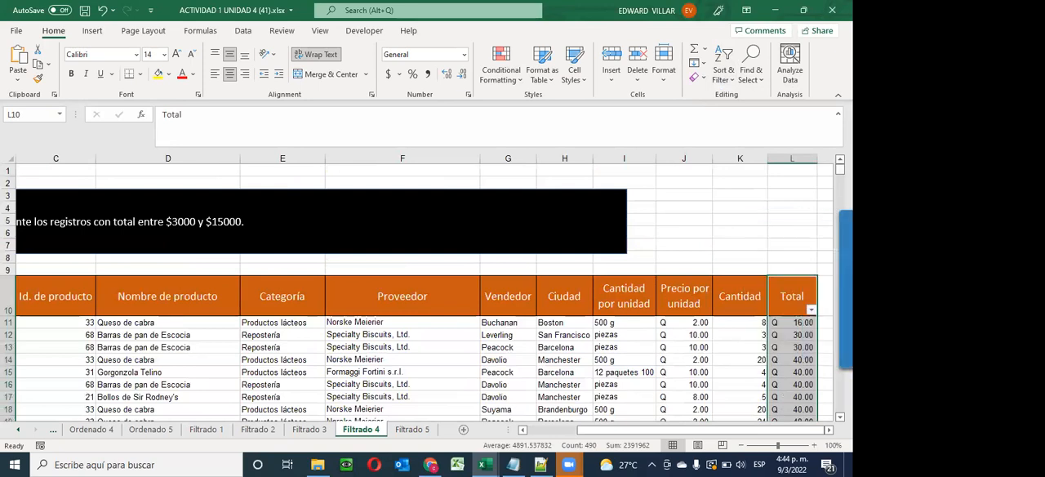
{"action": "left_click", "coordinate": [811, 309]}
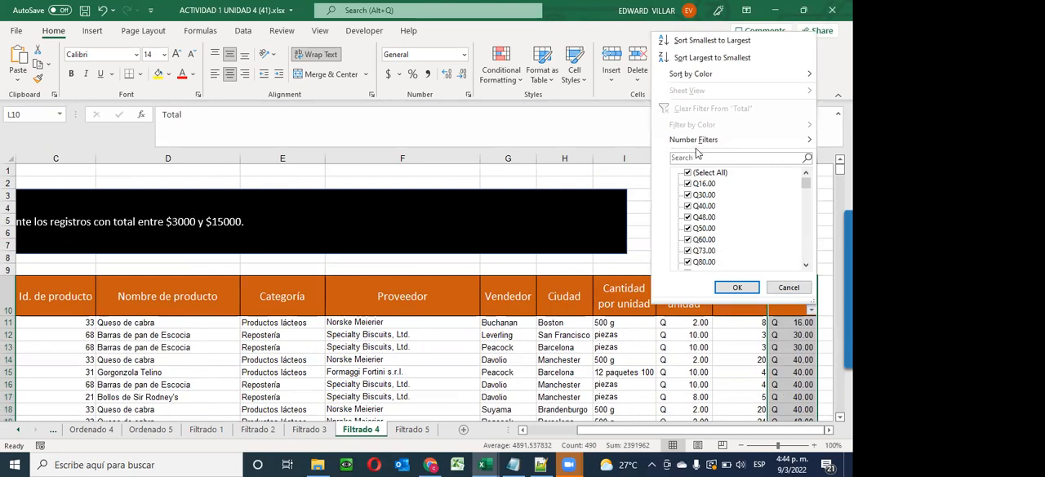
{"action": "mouse_move", "coordinate": [703, 143]}
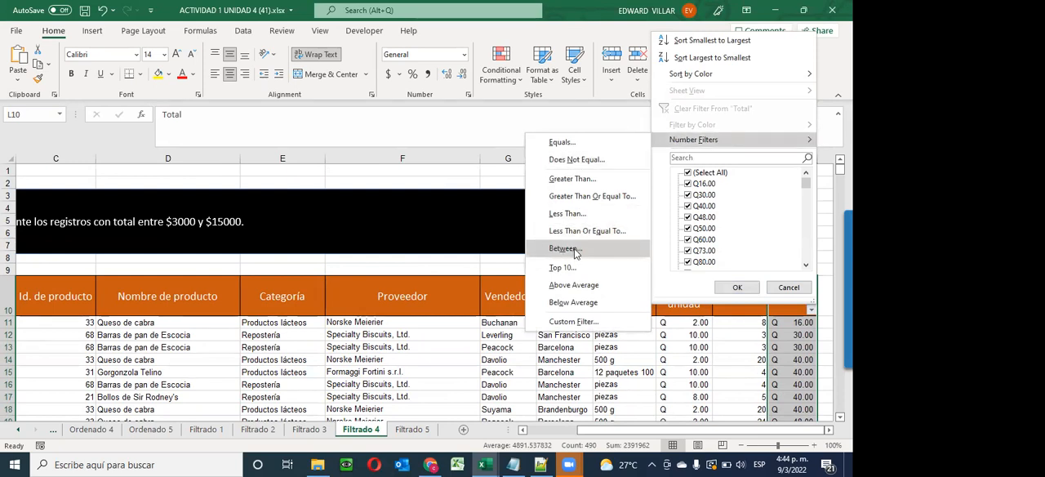
{"action": "left_click", "coordinate": [574, 249]}
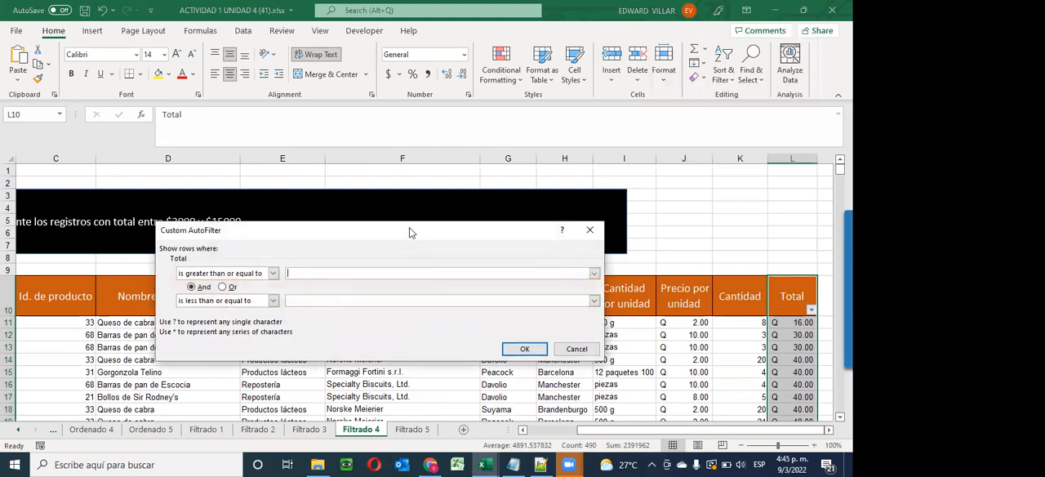
{"action": "left_click_drag", "start_coordinate": [409, 232], "coordinate": [531, 44]}
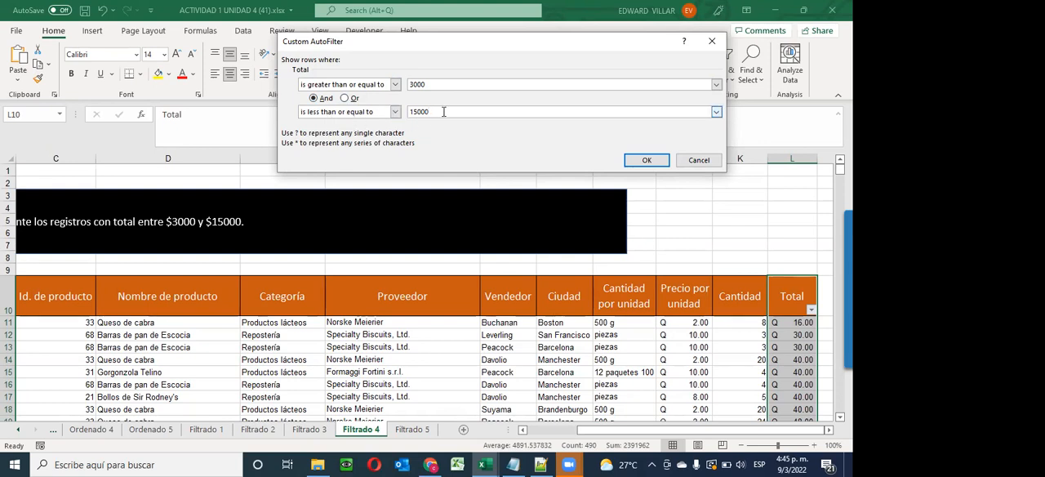
{"action": "left_click", "coordinate": [653, 161]}
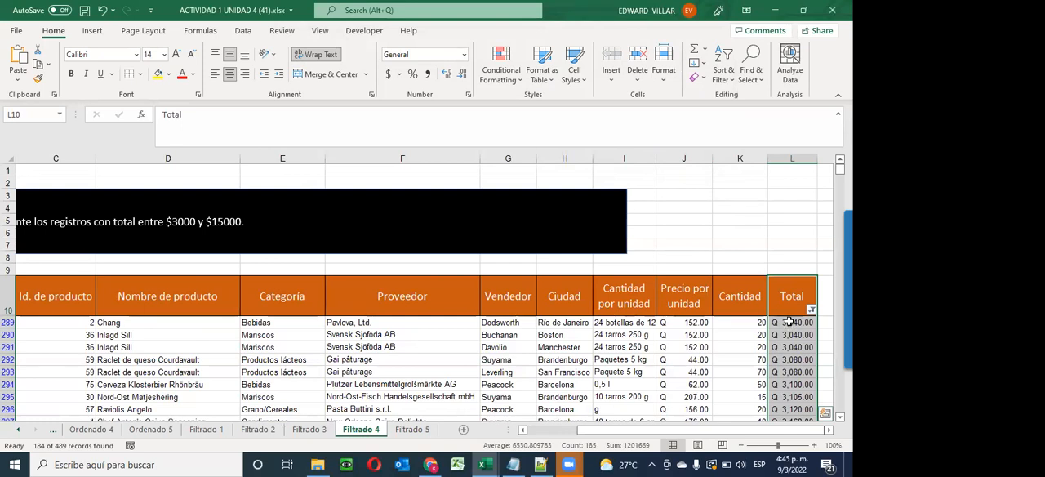
Examine the filtered Total values from the first to the last record against the $3000 to $15000 range
{"action": "scroll", "coordinate": [790, 323], "scroll_direction": "down", "scroll_amount": 1}
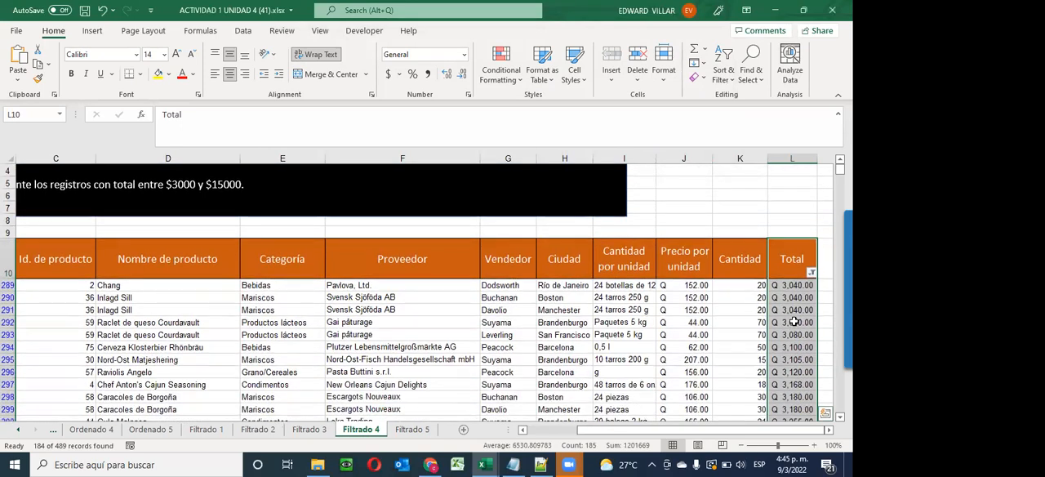
{"action": "scroll", "coordinate": [792, 335], "scroll_direction": "down", "scroll_amount": 1}
{"action": "scroll", "coordinate": [790, 344], "scroll_direction": "down", "scroll_amount": 1}
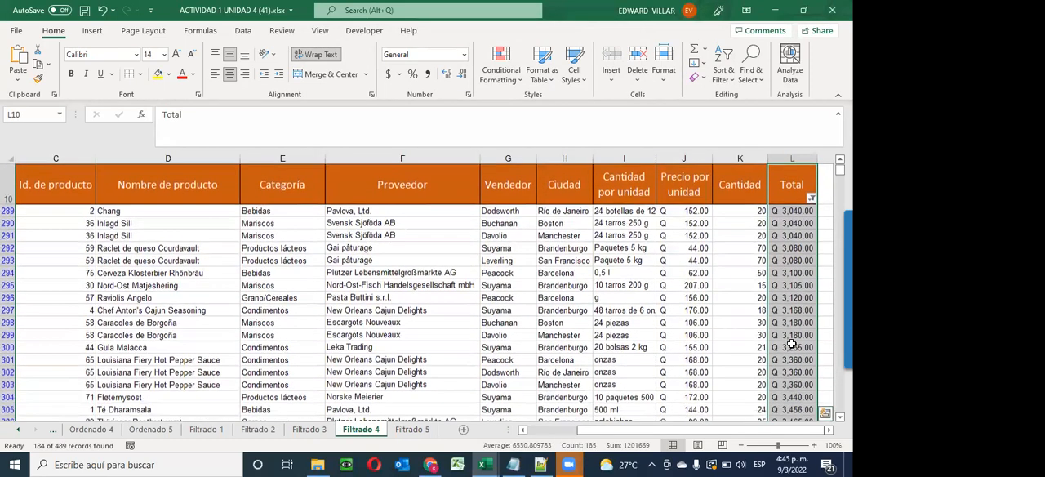
{"action": "scroll", "coordinate": [791, 343], "scroll_direction": "down", "scroll_amount": 1}
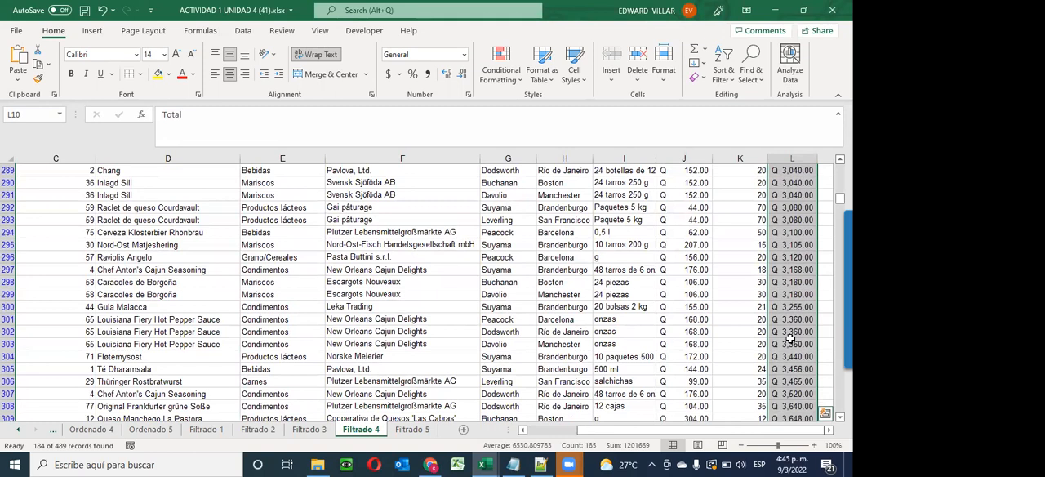
{"action": "scroll", "coordinate": [791, 338], "scroll_direction": "up", "scroll_amount": 1}
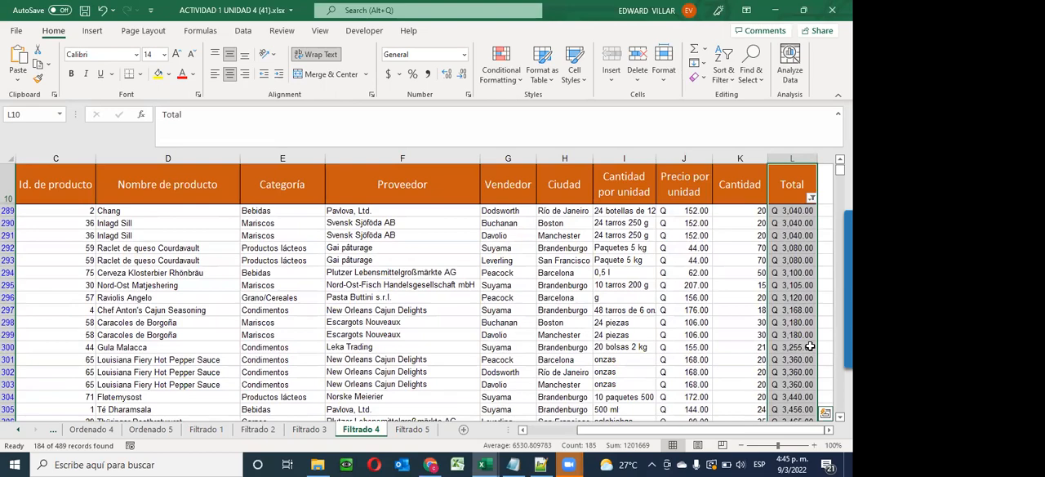
{"action": "scroll", "coordinate": [805, 335], "scroll_direction": "down", "scroll_amount": 3}
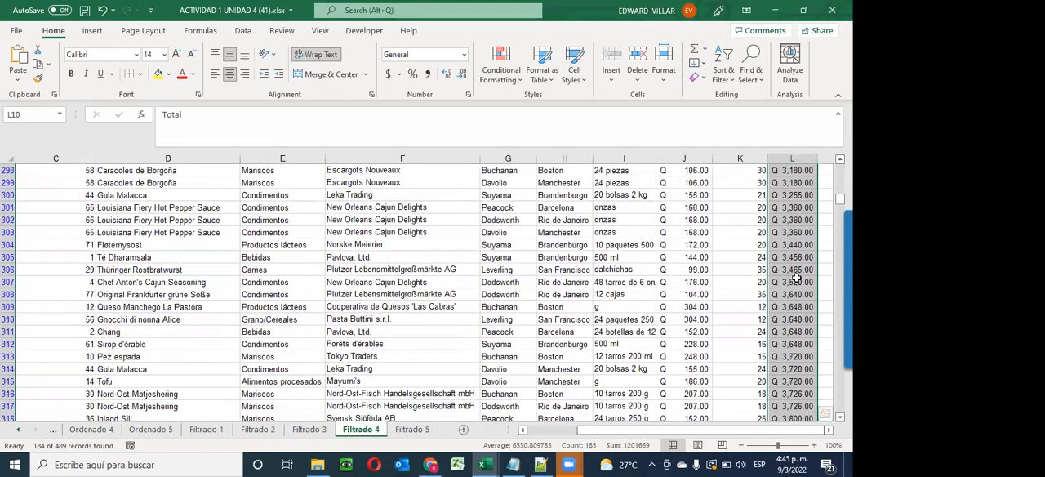
{"action": "scroll", "coordinate": [799, 323], "scroll_direction": "down", "scroll_amount": 4}
{"action": "scroll", "coordinate": [795, 280], "scroll_direction": "down", "scroll_amount": 14}
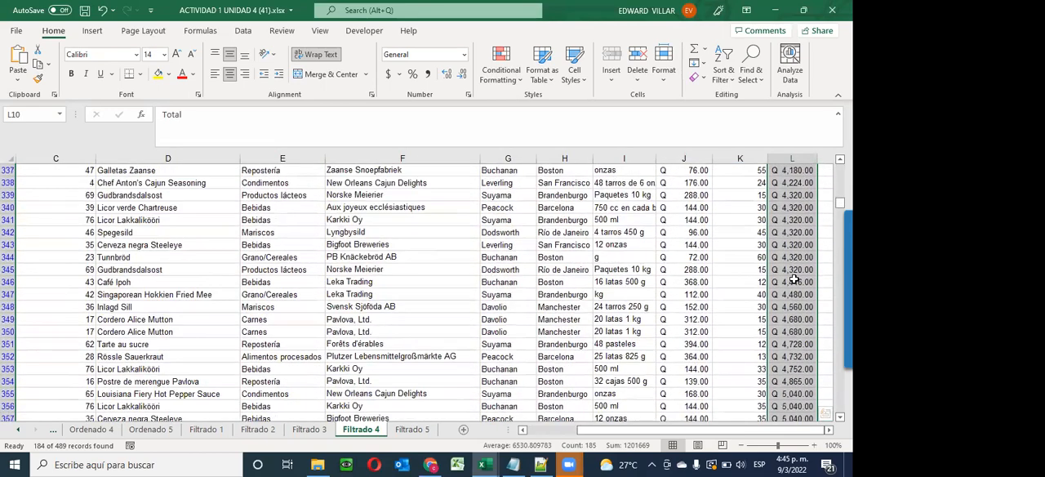
{"action": "scroll", "coordinate": [795, 280], "scroll_direction": "down", "scroll_amount": 20}
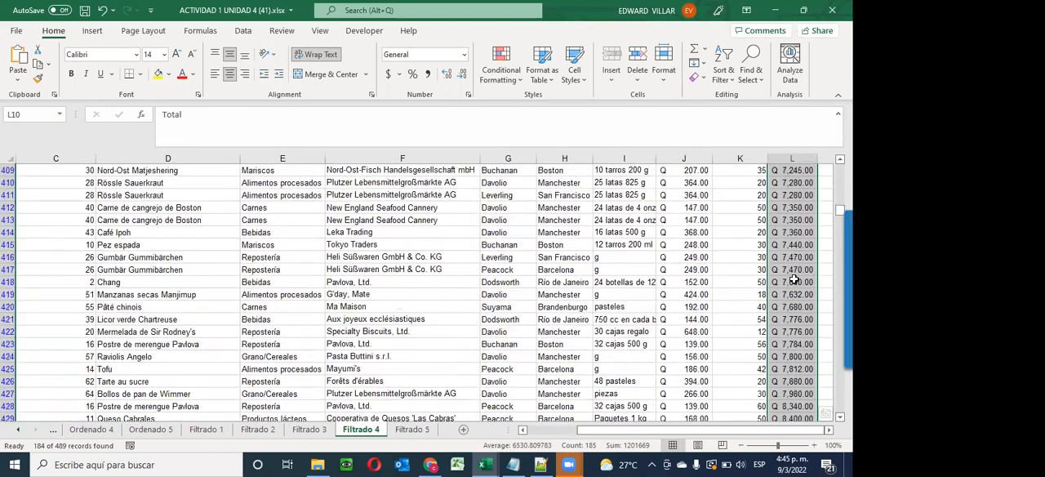
{"action": "left_click_drag", "start_coordinate": [840, 214], "coordinate": [840, 215]}
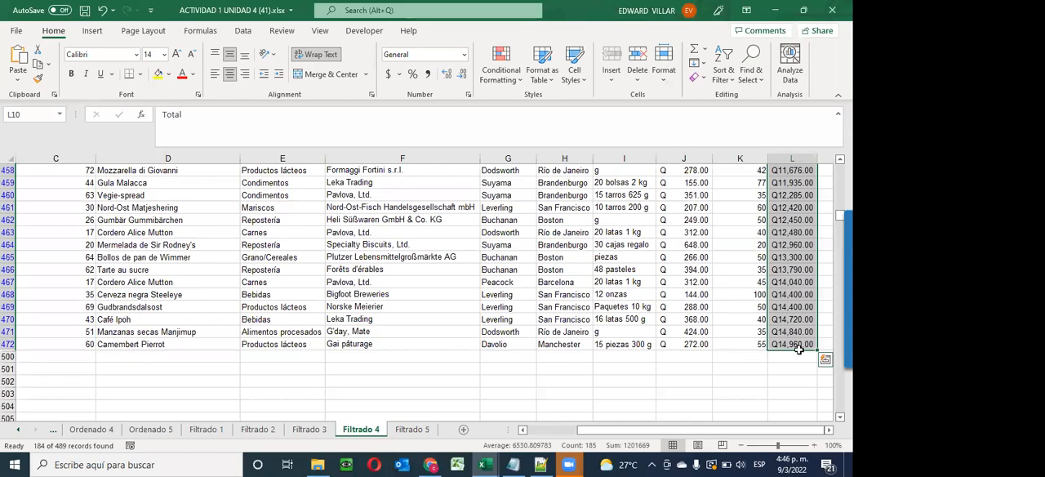
{"action": "mouse_move", "coordinate": [850, 278]}
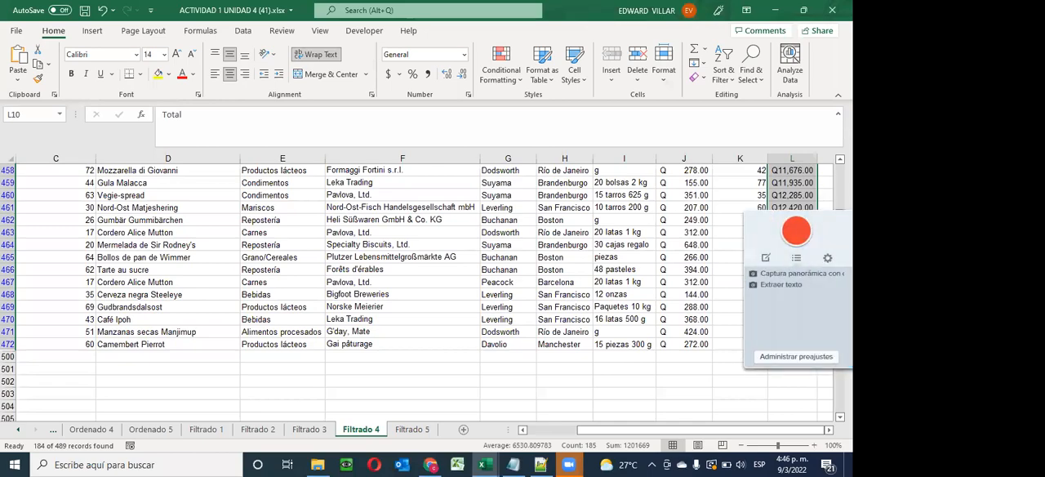
{"action": "scroll", "coordinate": [792, 196], "scroll_direction": "up", "scroll_amount": 7}
{"action": "left_click_drag", "start_coordinate": [839, 213], "coordinate": [840, 168]}
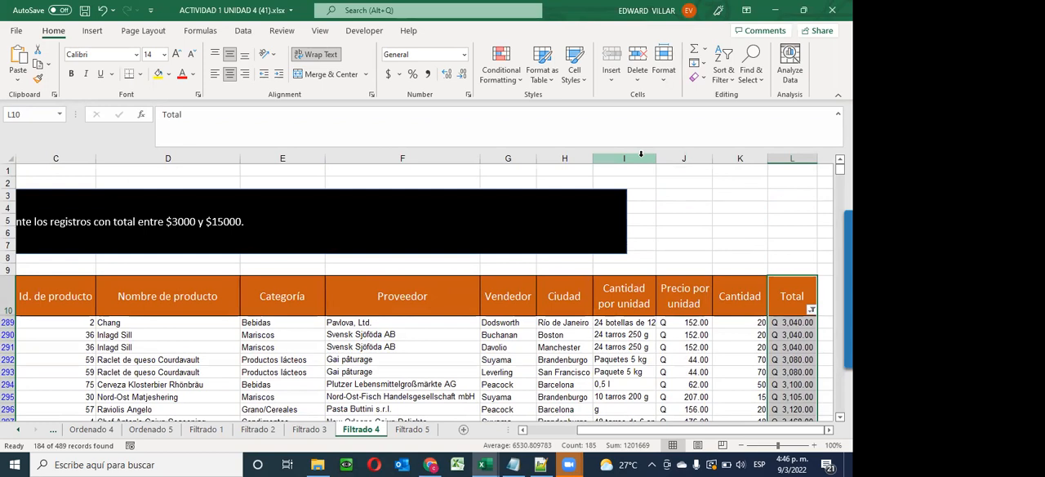
Open the Filtrado 5 sheet and sort all records by Fecha Venta from oldest to newest, expanding the selection from A11:A499
{"action": "left_click", "coordinate": [413, 430]}
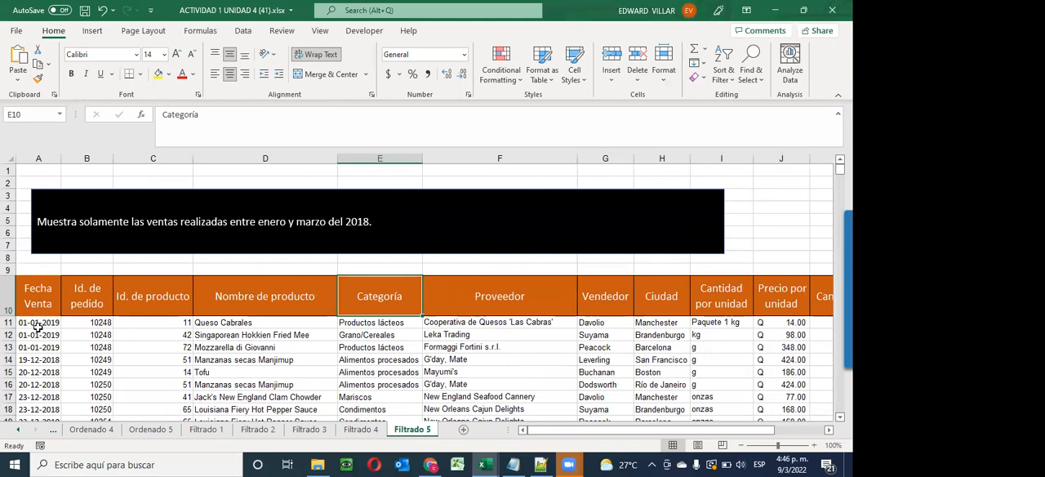
{"action": "left_click_drag", "start_coordinate": [34, 323], "coordinate": [32, 379]}
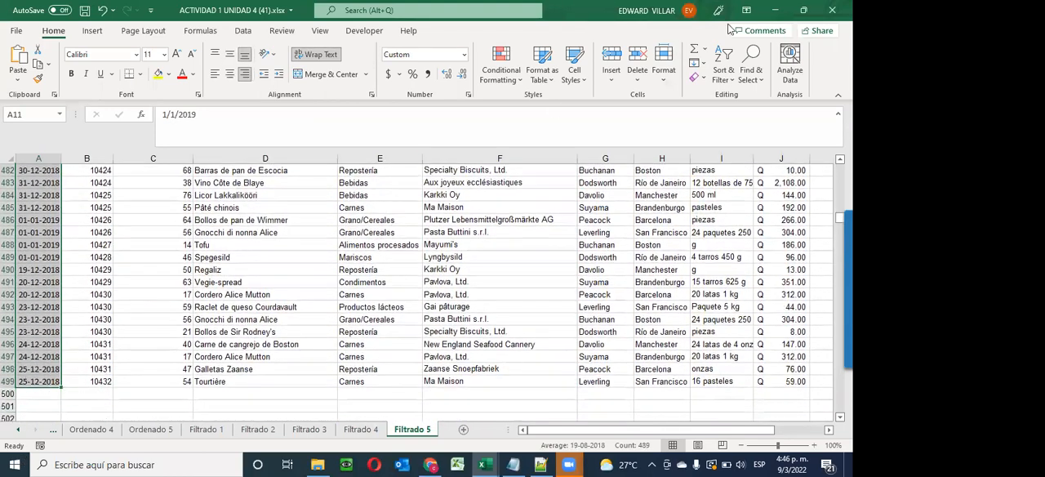
{"action": "left_click", "coordinate": [727, 75]}
{"action": "left_click", "coordinate": [739, 100]}
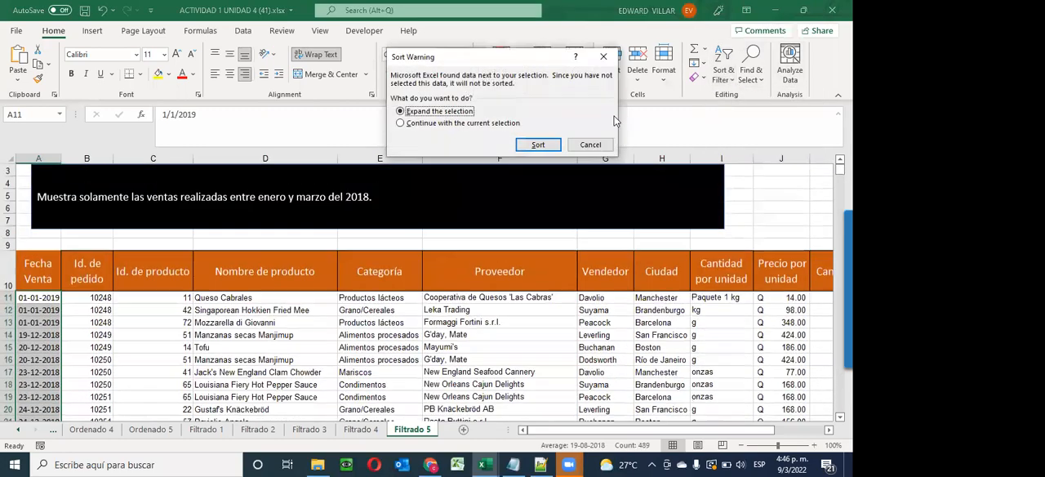
{"action": "left_click", "coordinate": [539, 145]}
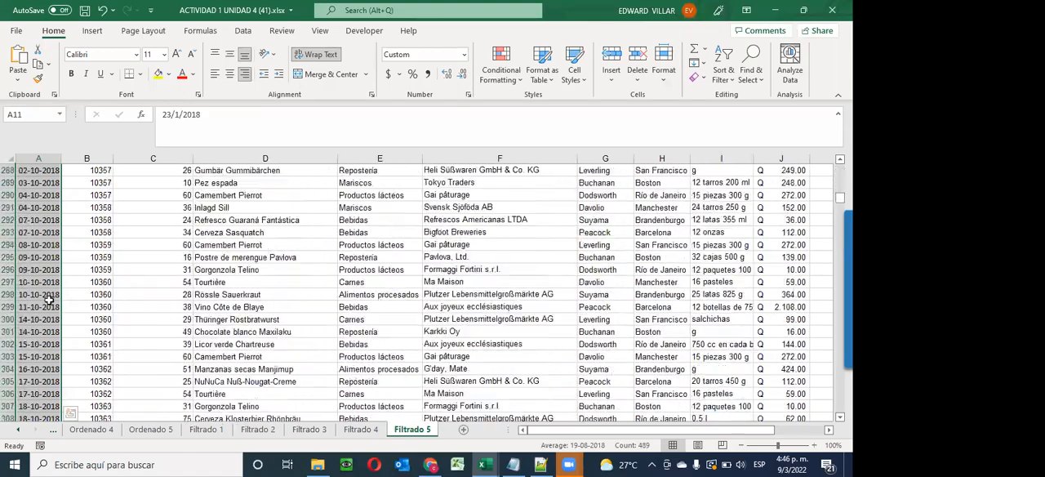
Turn on filtering for the Fecha Venta column, covering the header and data in A10:A499
{"action": "scroll", "coordinate": [49, 300], "scroll_direction": "down", "scroll_amount": 10}
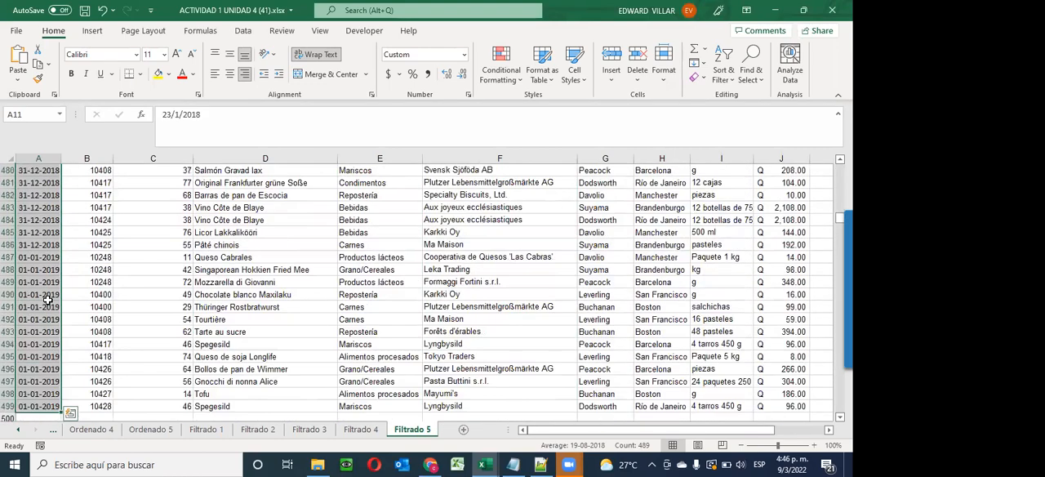
{"action": "scroll", "coordinate": [49, 300], "scroll_direction": "up", "scroll_amount": 1}
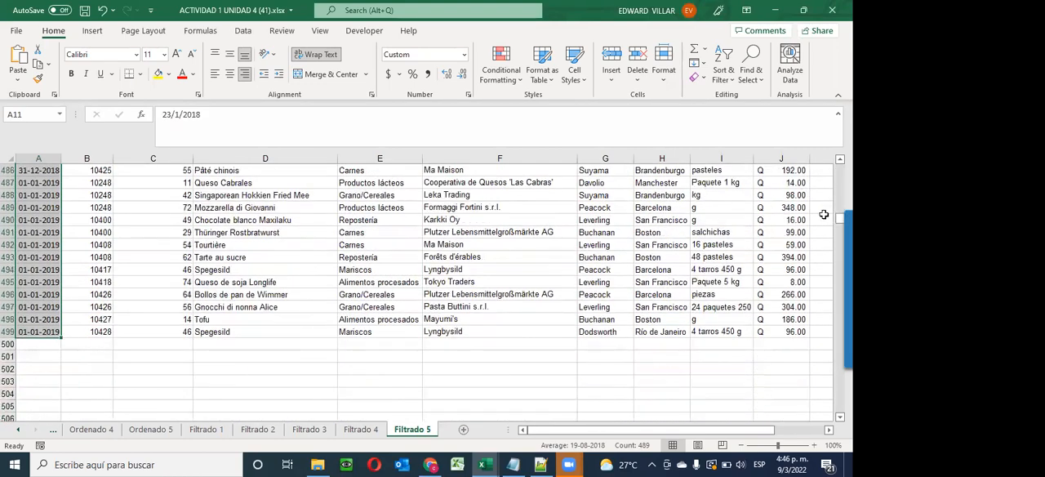
{"action": "left_click_drag", "start_coordinate": [840, 219], "coordinate": [839, 168]}
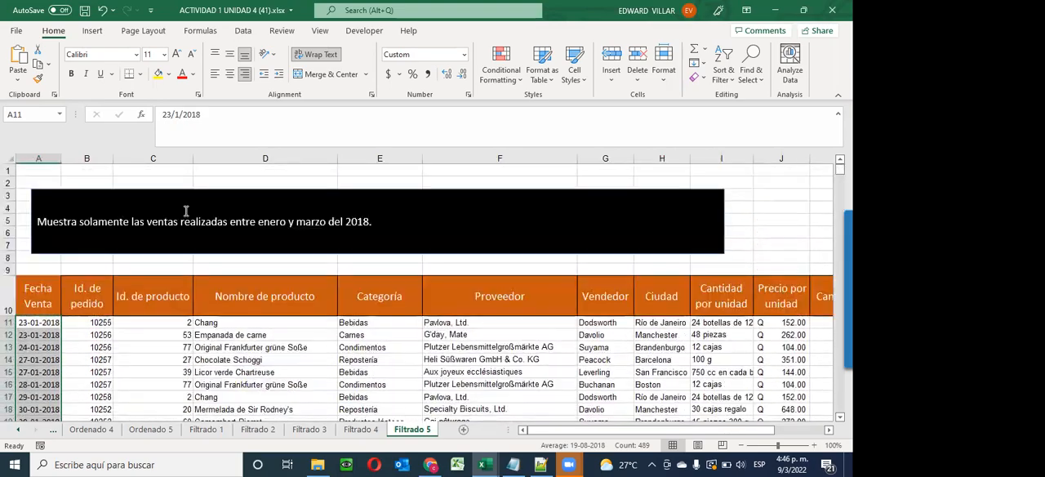
{"action": "left_click_drag", "start_coordinate": [22, 303], "coordinate": [50, 385]}
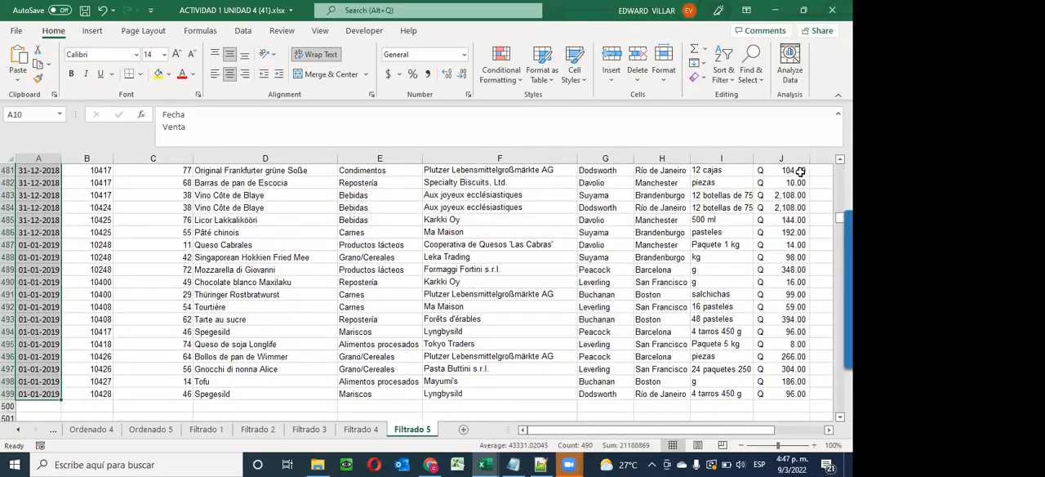
{"action": "scroll", "coordinate": [432, 285], "scroll_direction": "up", "scroll_amount": 20}
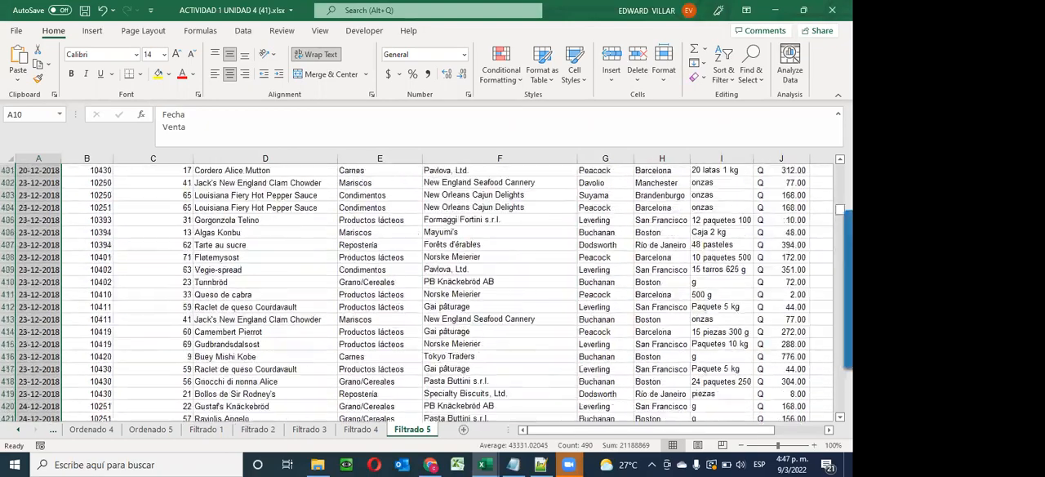
{"action": "scroll", "coordinate": [254, 252], "scroll_direction": "up", "scroll_amount": 20}
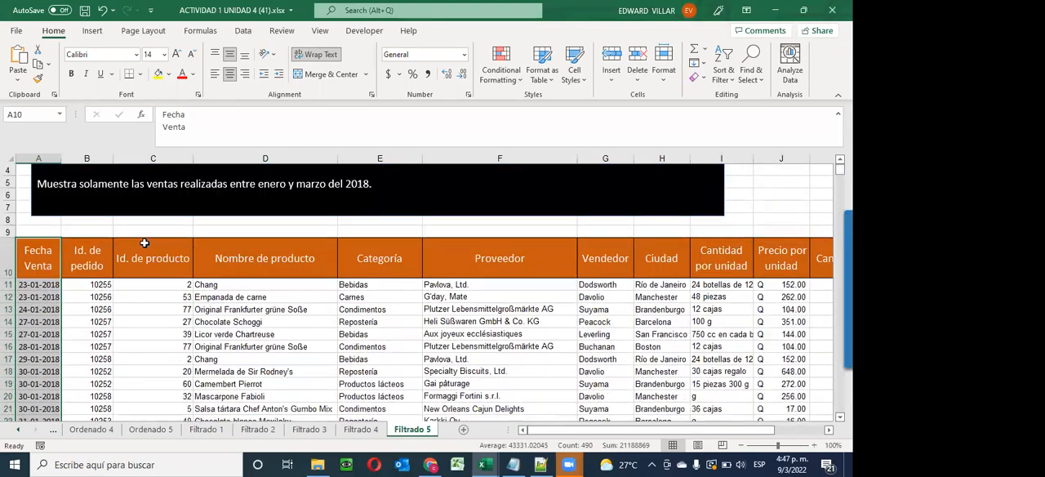
{"action": "scroll", "coordinate": [147, 242], "scroll_direction": "down", "scroll_amount": 1}
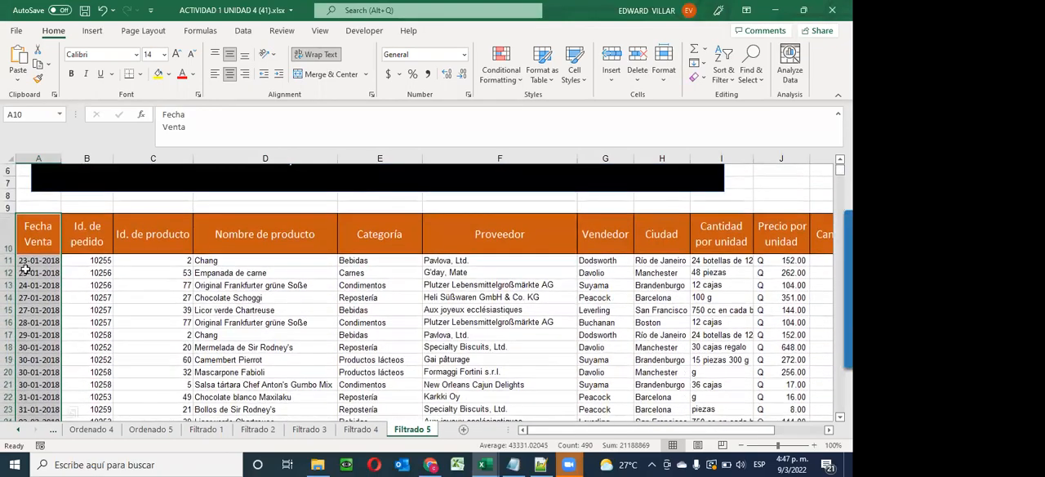
{"action": "left_click", "coordinate": [723, 72]}
{"action": "left_click", "coordinate": [729, 149]}
{"action": "scroll", "coordinate": [126, 290], "scroll_direction": "up", "scroll_amount": 2}
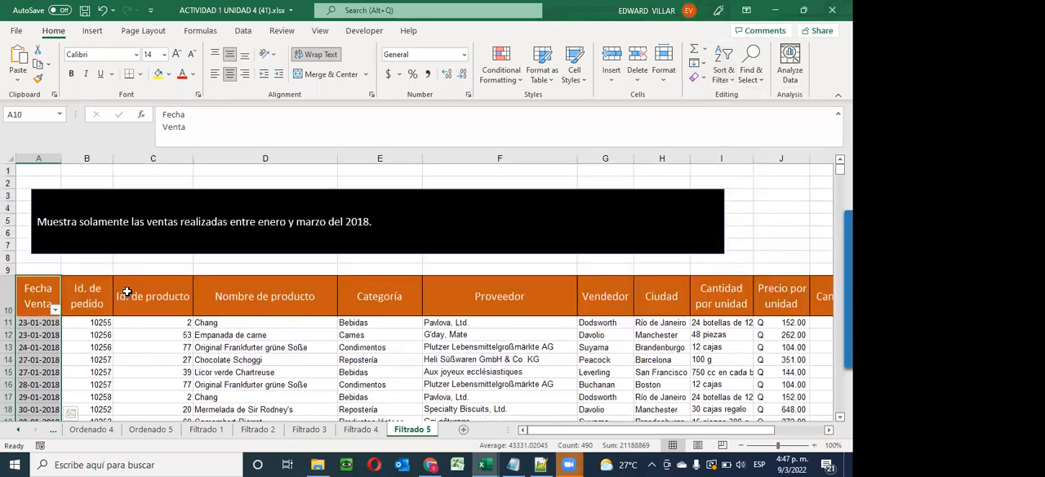
{"action": "left_click", "coordinate": [55, 311]}
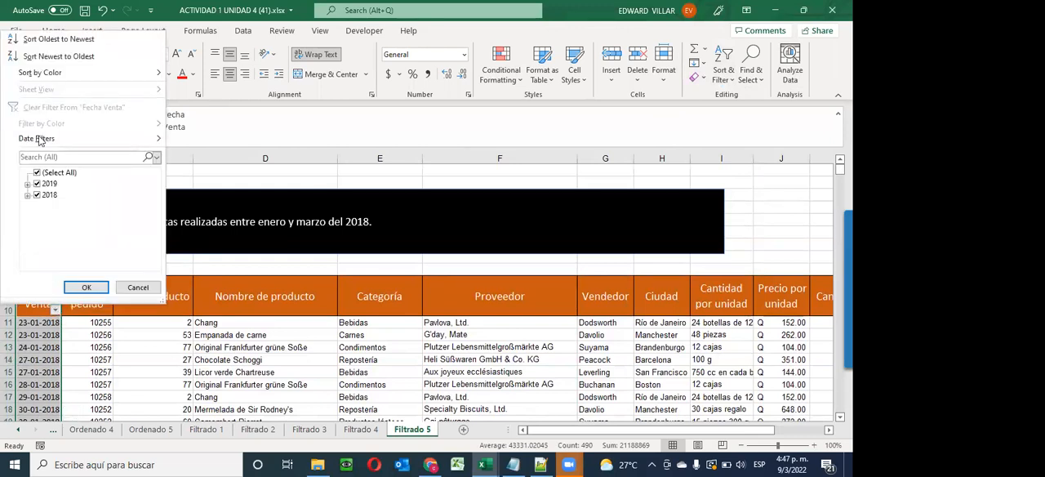
{"action": "mouse_move", "coordinate": [36, 140]}
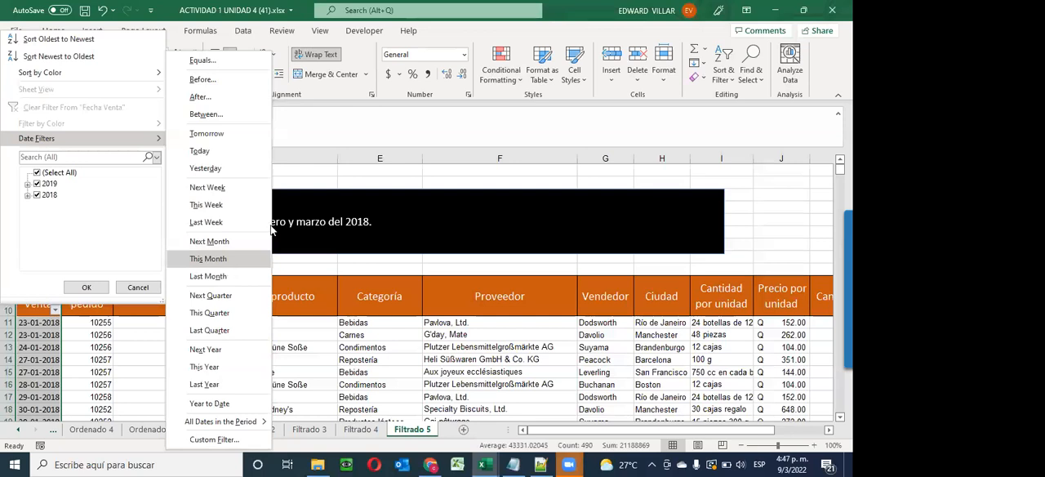
{"action": "key", "text": "Escape"}
{"action": "left_click", "coordinate": [52, 320]}
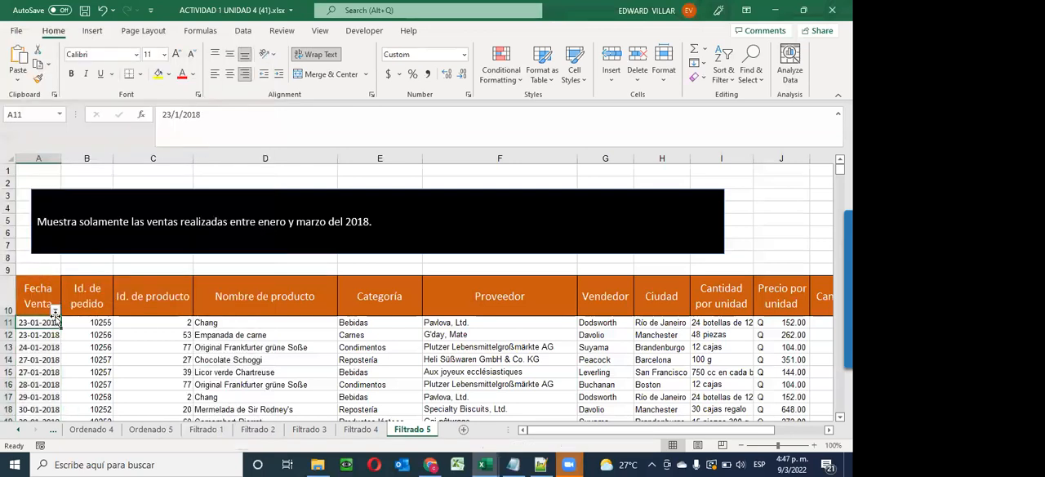
Start a Between date filter on Fecha Venta and enter 1/4/2018 as the "is after or equal to" date
{"action": "left_click", "coordinate": [55, 311]}
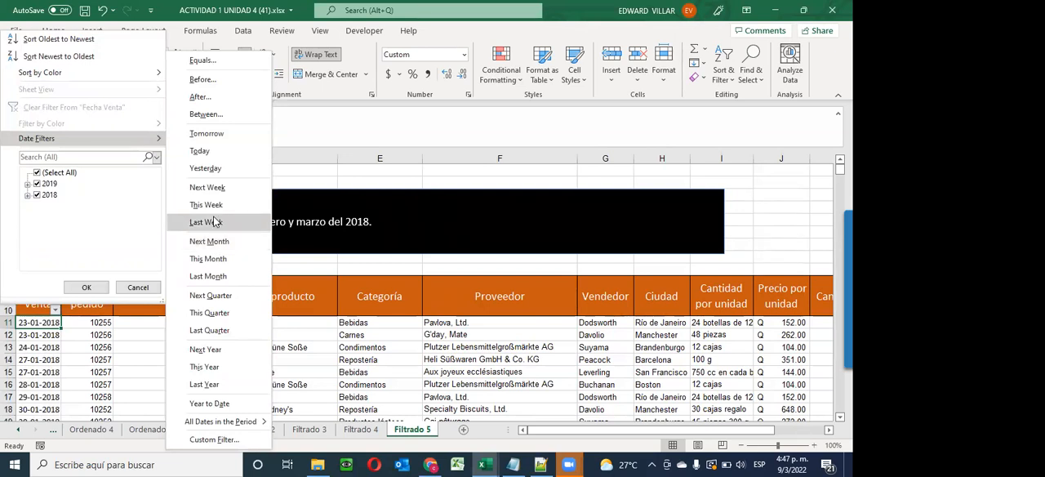
{"action": "mouse_move", "coordinate": [90, 138]}
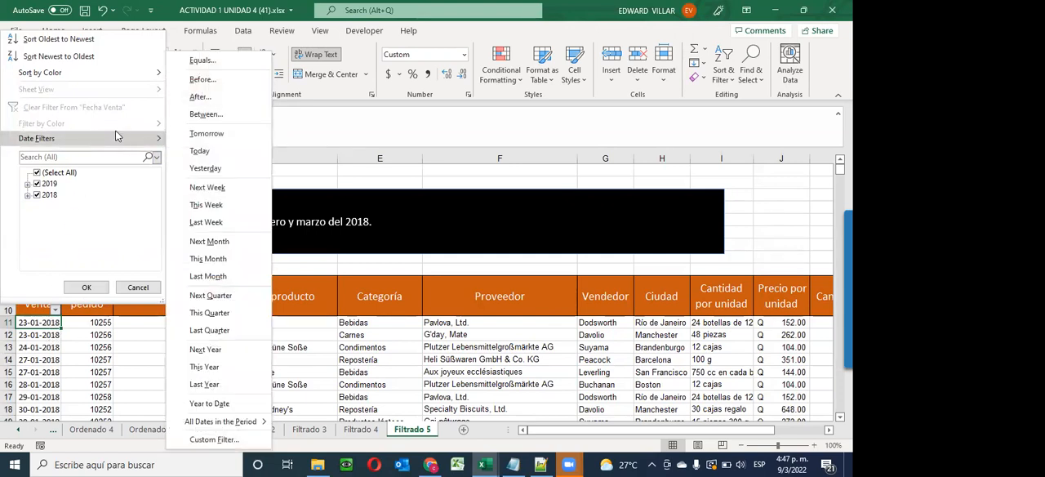
{"action": "left_click", "coordinate": [227, 120]}
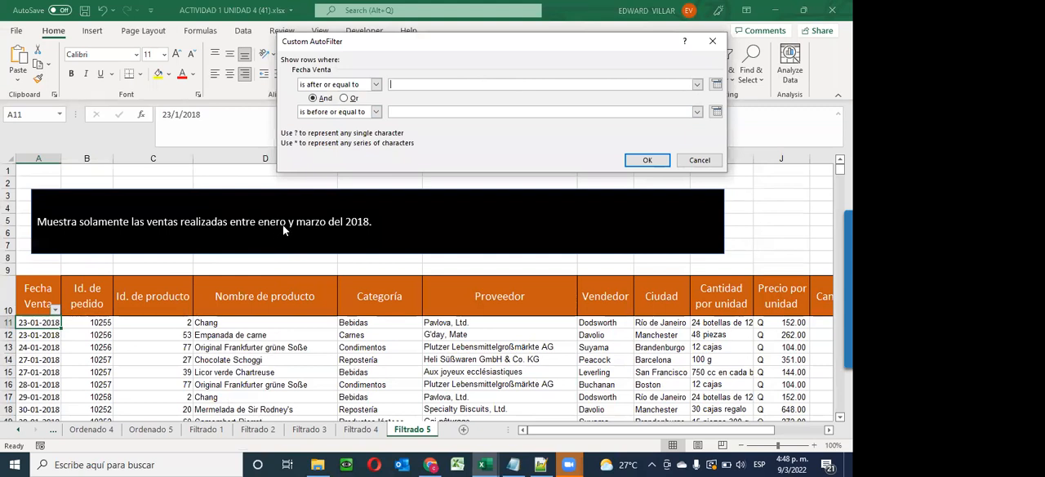
{"action": "left_click", "coordinate": [717, 85]}
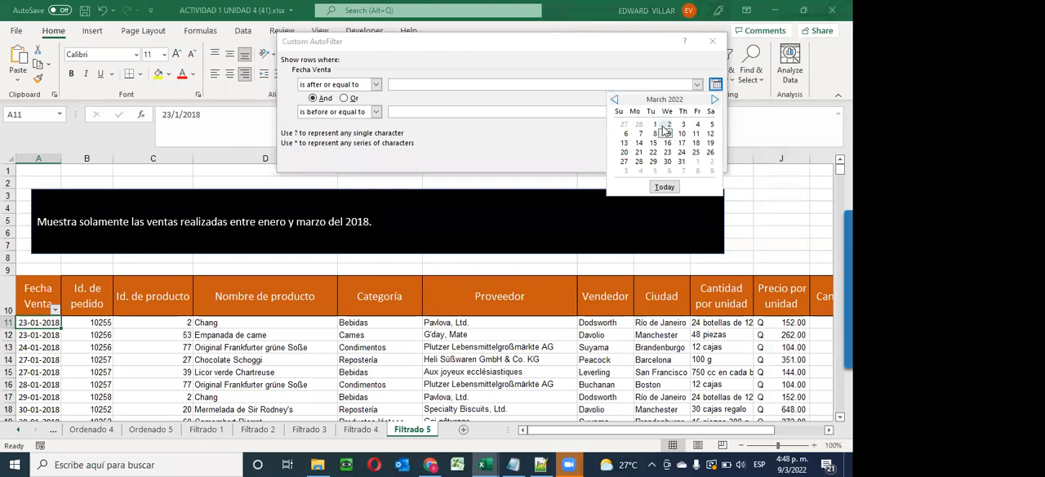
{"action": "left_click", "coordinate": [616, 100]}
{"action": "left_click", "coordinate": [616, 99]}
{"action": "left_click", "coordinate": [616, 99]}
{"action": "left_click", "coordinate": [616, 100]}
{"action": "left_click", "coordinate": [617, 100]}
{"action": "left_click", "coordinate": [617, 99]}
{"action": "left_click", "coordinate": [617, 100]}
{"action": "left_click", "coordinate": [616, 100]}
{"action": "left_click", "coordinate": [617, 99]}
{"action": "left_click", "coordinate": [616, 100]}
{"action": "left_click", "coordinate": [617, 99]}
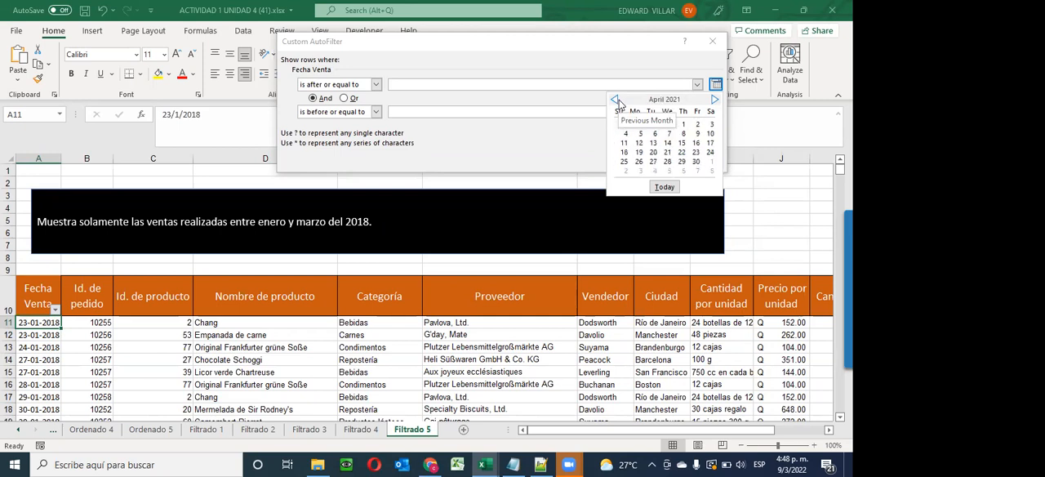
{"action": "left_click", "coordinate": [684, 124]}
{"action": "left_click", "coordinate": [448, 81]}
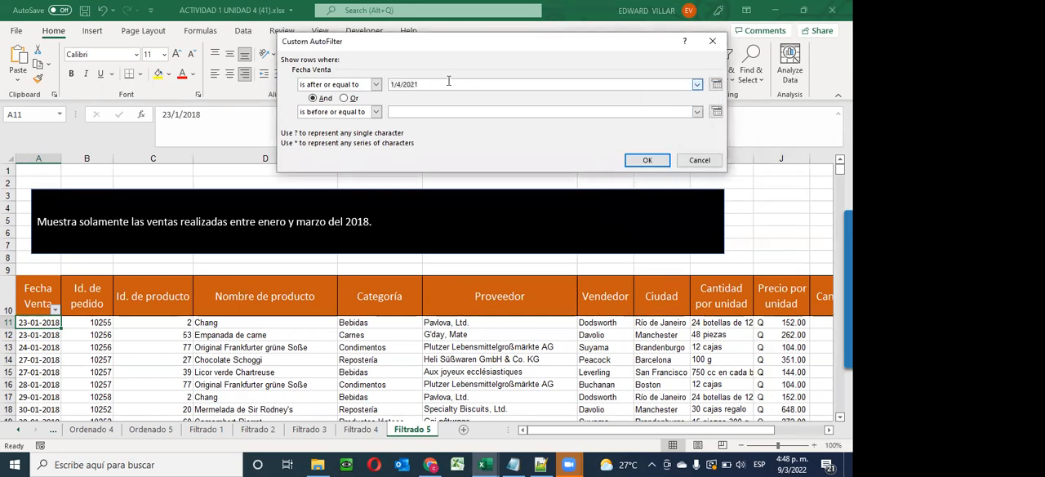
{"action": "key", "text": "BackSpace"}
Change the "is after or equal to" date of the Fecha Venta filter to 1/1/2018
{"action": "left_click", "coordinate": [716, 84]}
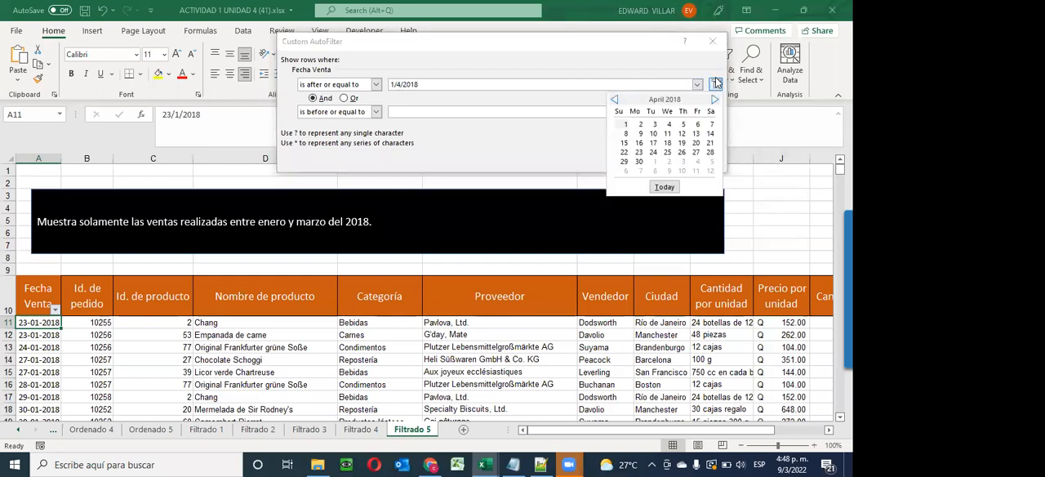
{"action": "left_click", "coordinate": [616, 100]}
{"action": "left_click", "coordinate": [616, 101]}
{"action": "left_click", "coordinate": [615, 100]}
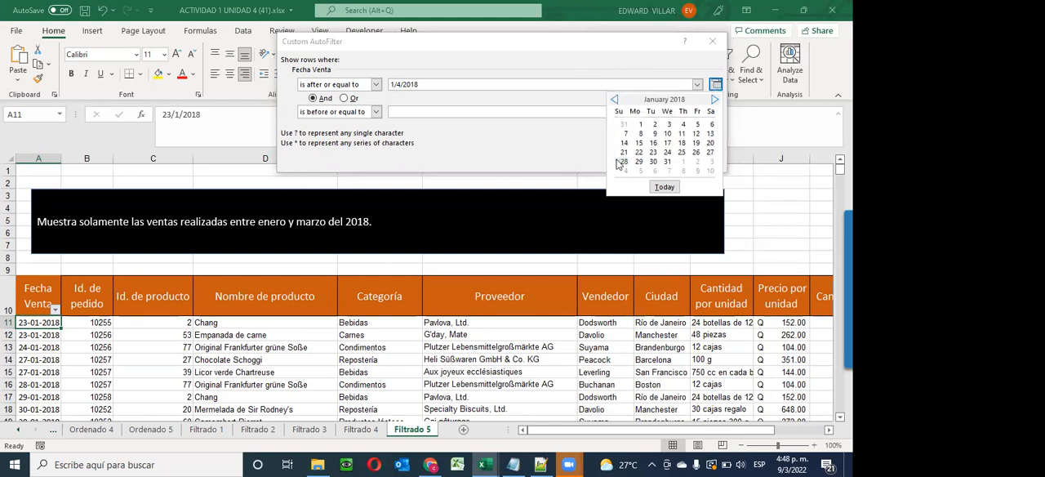
{"action": "left_click", "coordinate": [640, 124]}
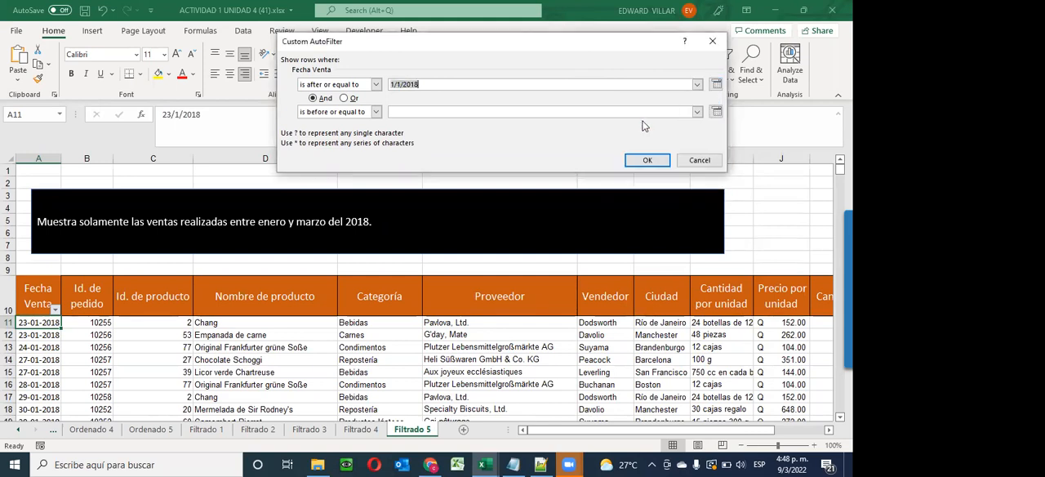
Set the "is before or equal to" date to 31/3/2018 and apply the Fecha Venta filter
{"action": "left_click", "coordinate": [716, 111]}
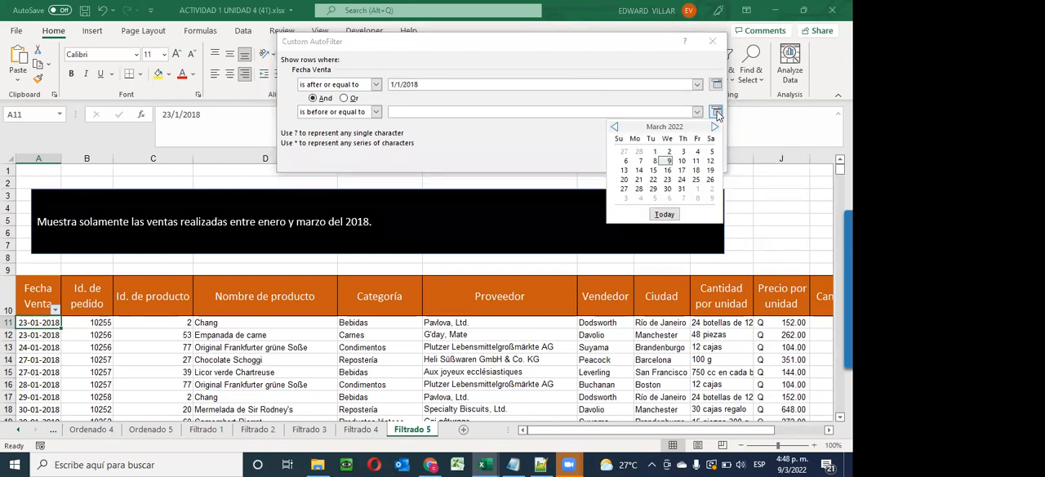
{"action": "left_click", "coordinate": [604, 85]}
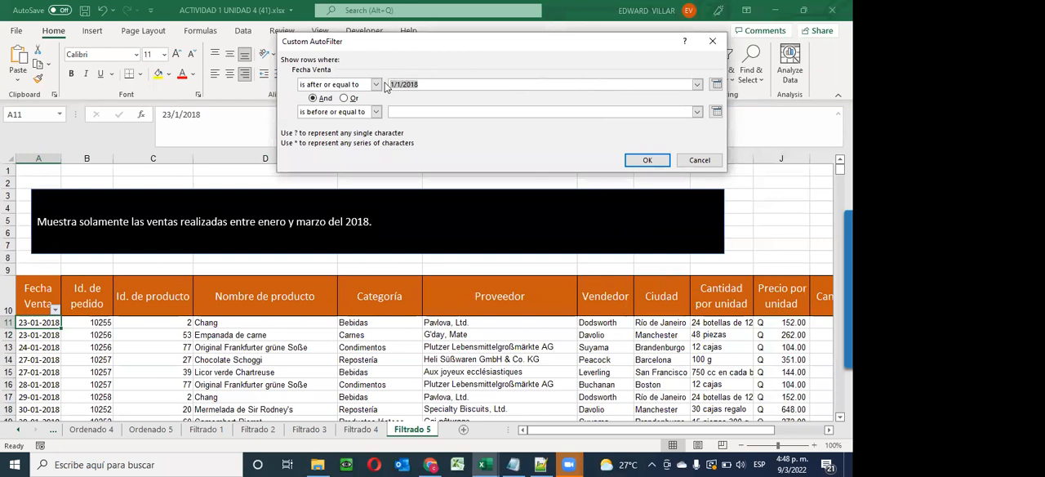
{"action": "left_click", "coordinate": [449, 112]}
{"action": "type", "text": "1/1/2018"}
{"action": "left_click", "coordinate": [717, 113]}
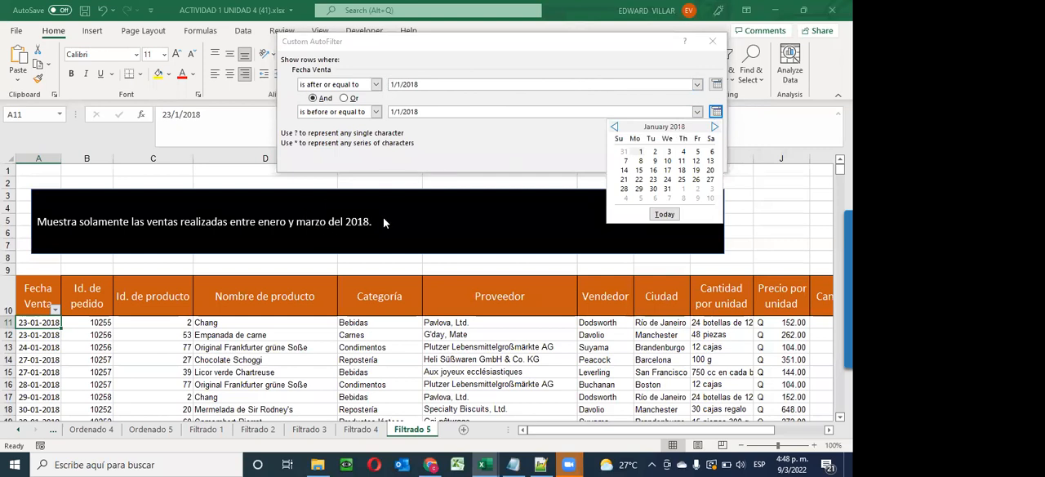
{"action": "left_click", "coordinate": [715, 128]}
{"action": "left_click", "coordinate": [715, 127]}
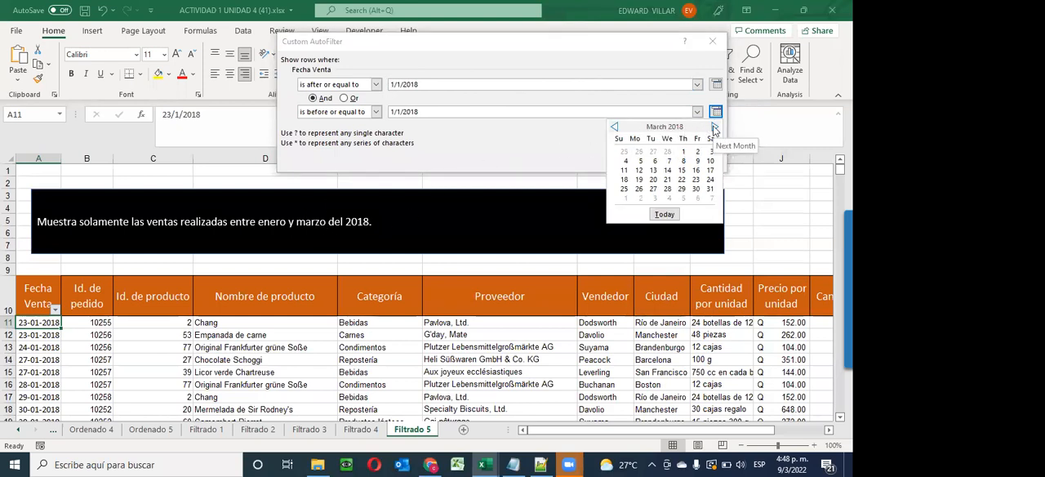
{"action": "left_click", "coordinate": [710, 190]}
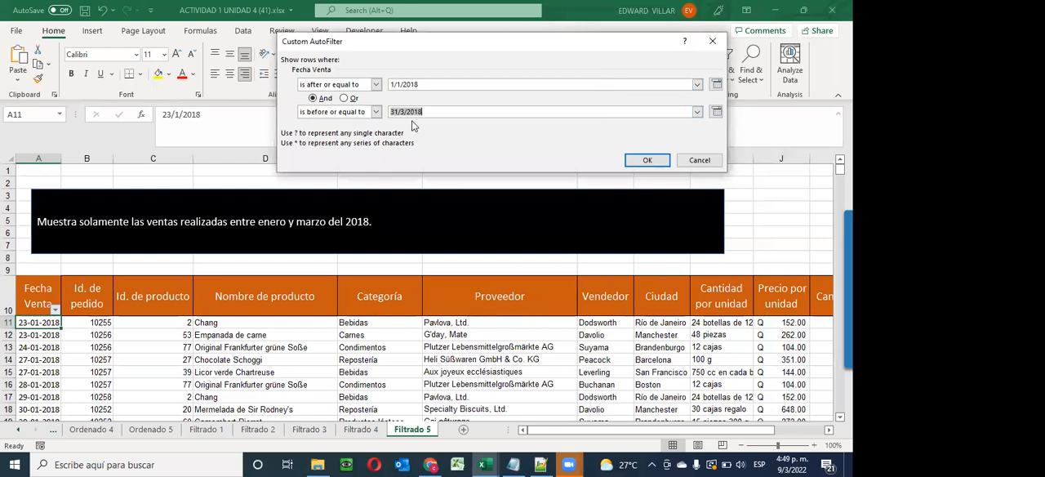
{"action": "left_click", "coordinate": [648, 160]}
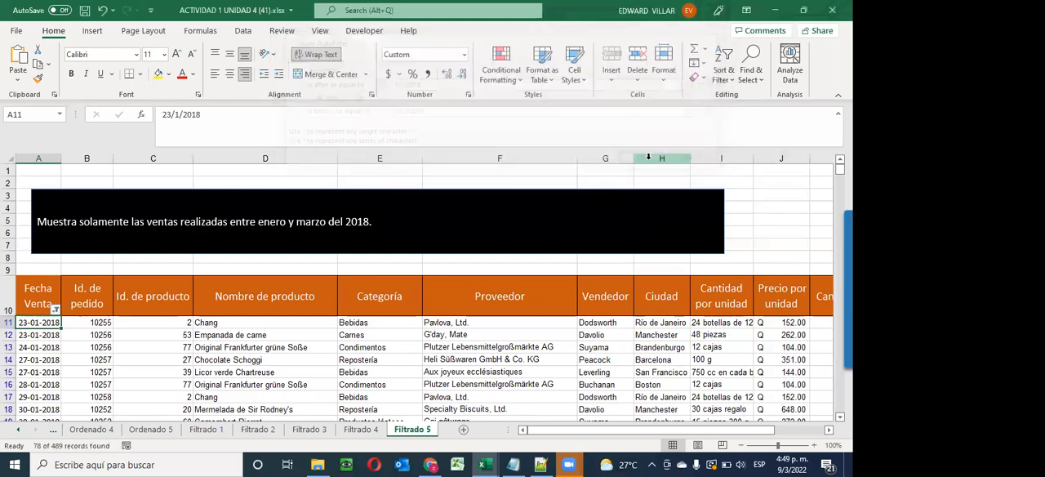
Examine the filtered Fecha Venta dates from the first to the last record against the January to March 2018 range
{"action": "scroll", "coordinate": [54, 329], "scroll_direction": "down", "scroll_amount": 1}
{"action": "scroll", "coordinate": [54, 329], "scroll_direction": "down", "scroll_amount": 4}
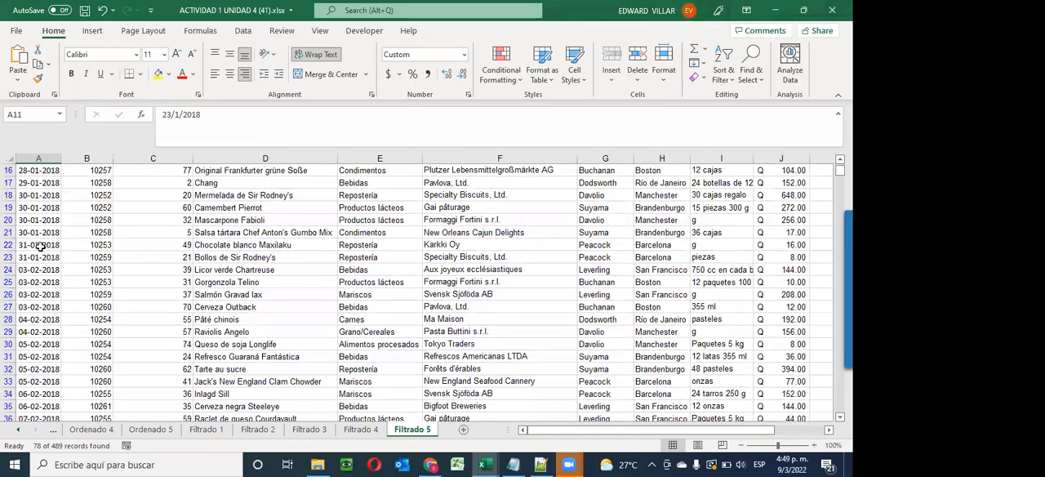
{"action": "scroll", "coordinate": [41, 249], "scroll_direction": "down", "scroll_amount": 8}
{"action": "scroll", "coordinate": [41, 249], "scroll_direction": "down", "scroll_amount": 11}
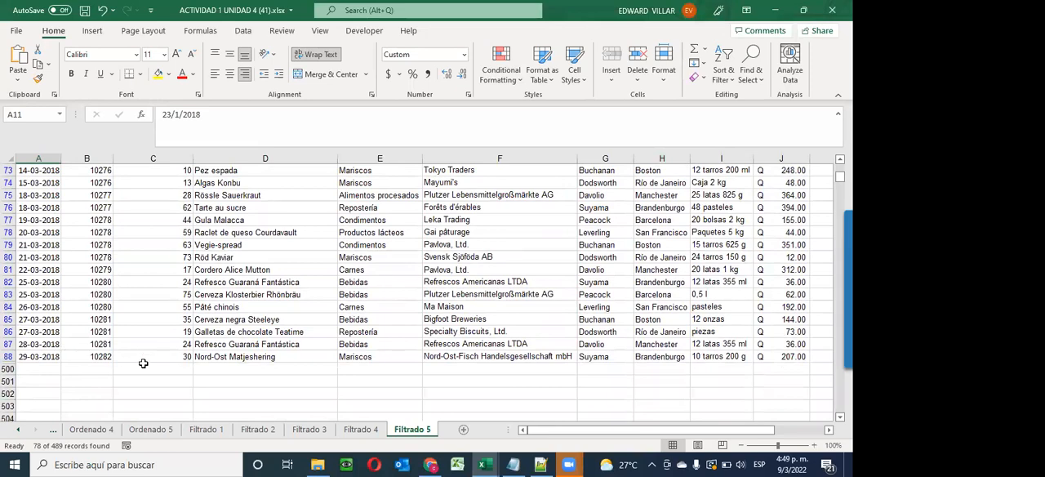
{"action": "scroll", "coordinate": [116, 384], "scroll_direction": "up", "scroll_amount": 20}
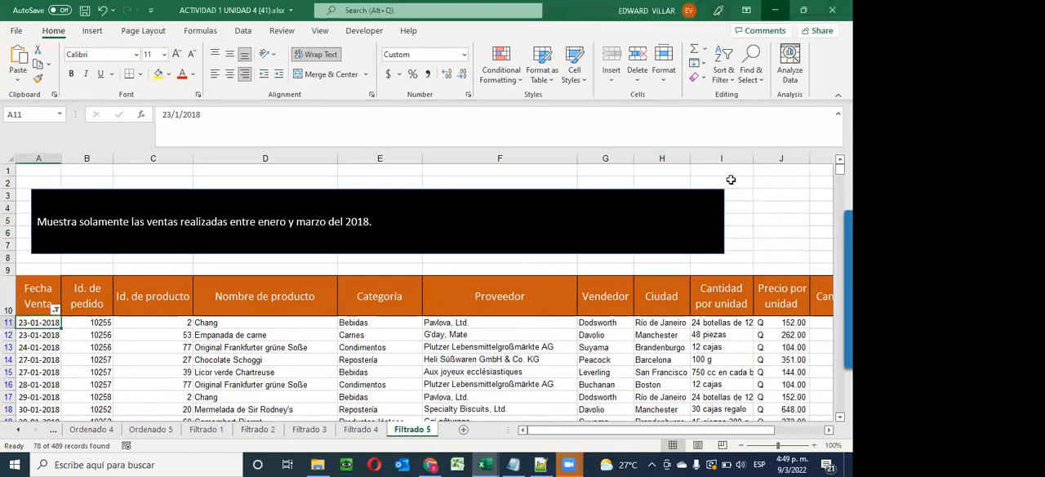
Switch to the Virtual INFOTEP course page in the browser and review the resources listed under Unidad 4 and Unidad 5
{"action": "key", "text": "ctrl+n"}
{"action": "key", "text": "alt+Tab"}
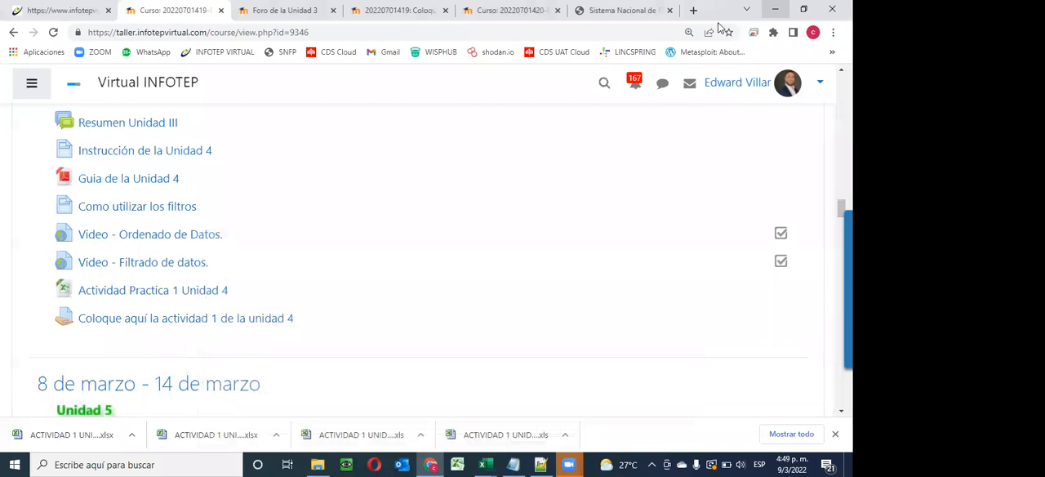
{"action": "scroll", "coordinate": [237, 333], "scroll_direction": "up", "scroll_amount": 2}
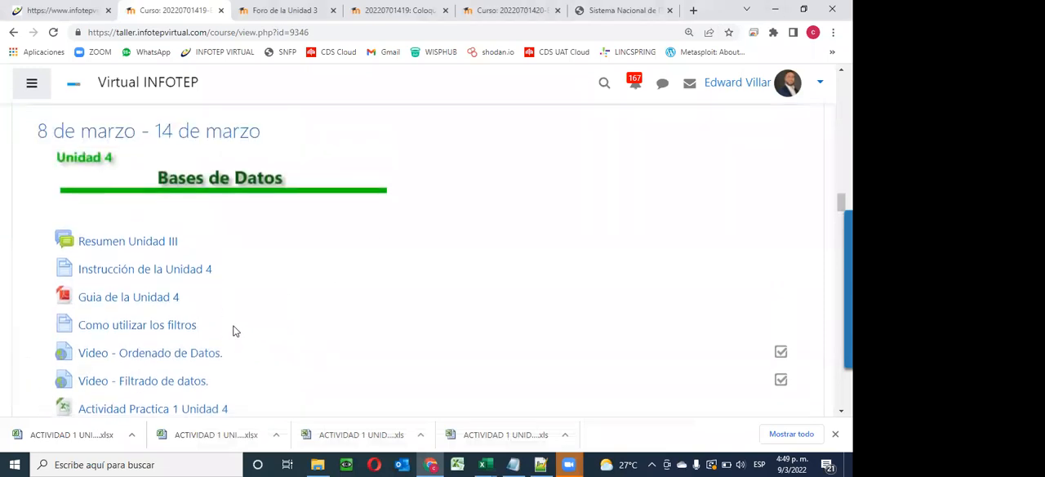
{"action": "scroll", "coordinate": [228, 327], "scroll_direction": "down", "scroll_amount": 1}
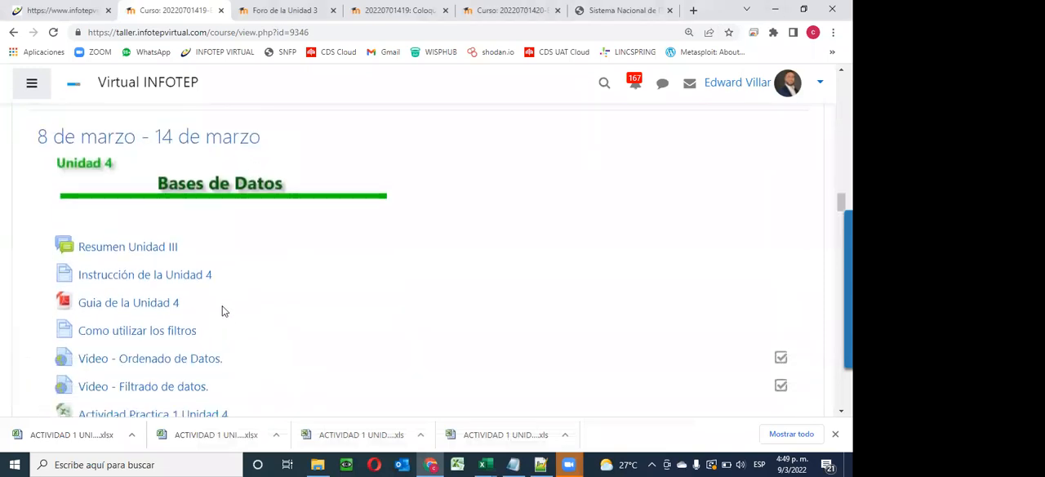
{"action": "scroll", "coordinate": [223, 310], "scroll_direction": "down", "scroll_amount": 4}
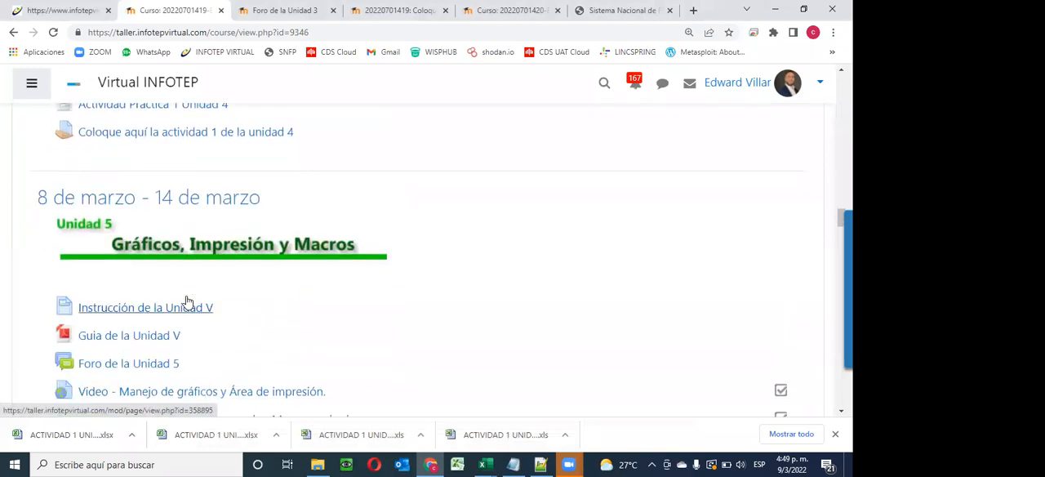
{"action": "scroll", "coordinate": [187, 302], "scroll_direction": "down", "scroll_amount": 2}
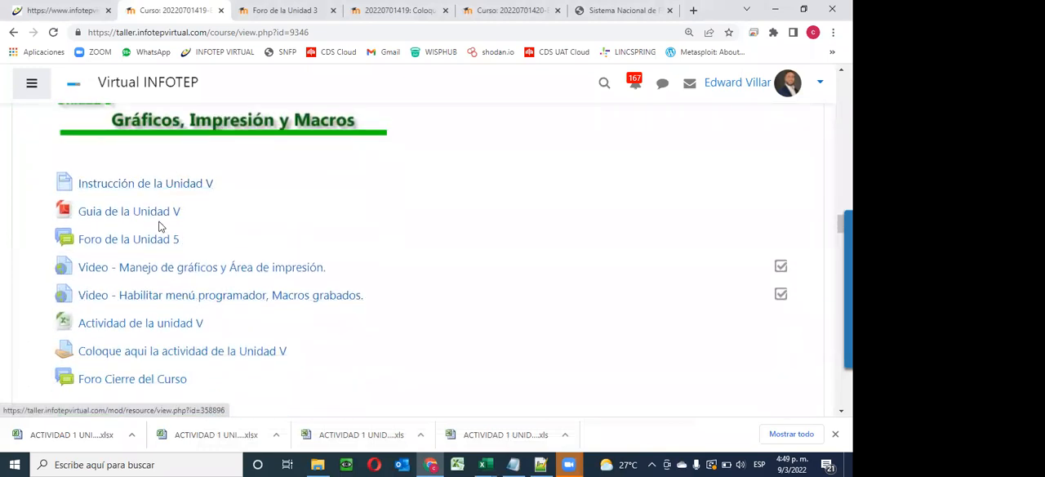
{"action": "scroll", "coordinate": [161, 227], "scroll_direction": "up", "scroll_amount": 1}
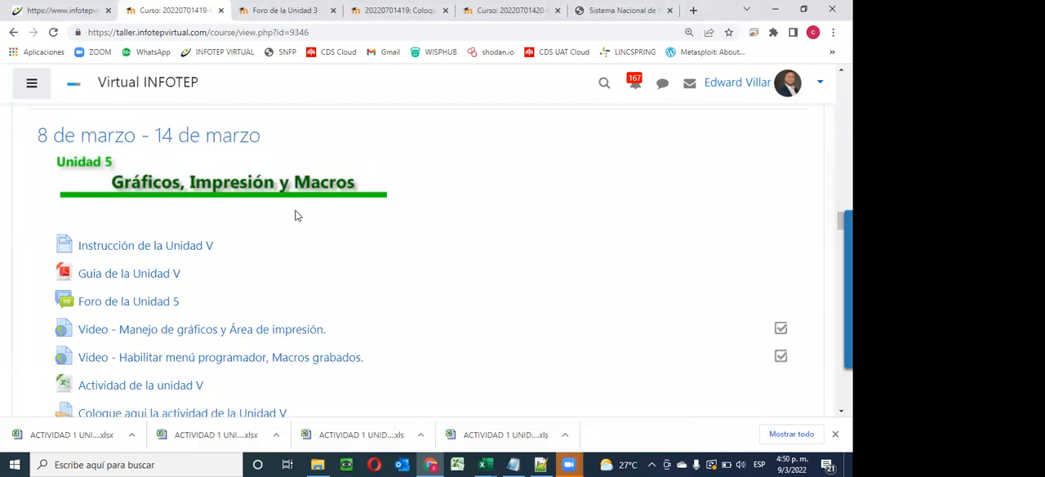
{"action": "scroll", "coordinate": [299, 218], "scroll_direction": "down", "scroll_amount": 2}
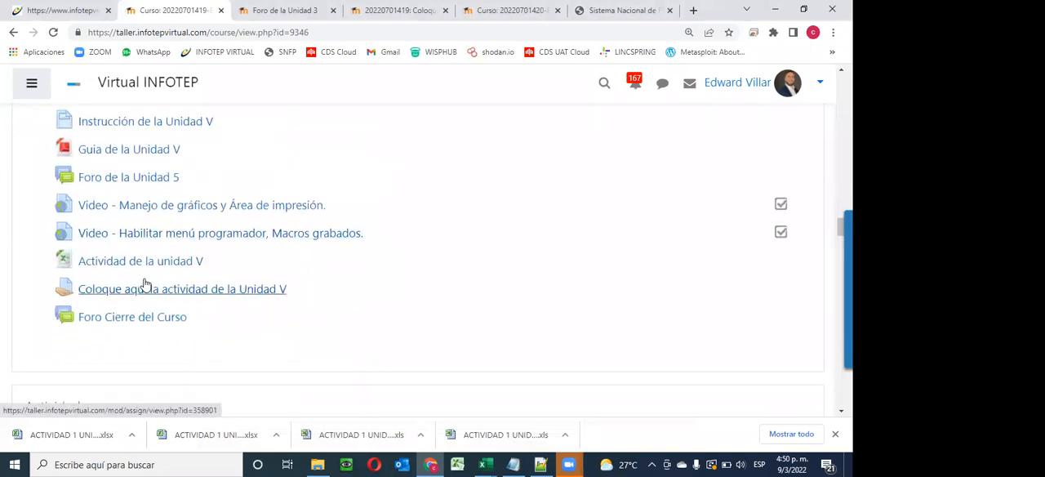
Download and open the Actividad de la unidad V workbook, and view its Nomina Febrero y Marzo, Area de impresión and Macros Grabados sheets
{"action": "left_click", "coordinate": [131, 268]}
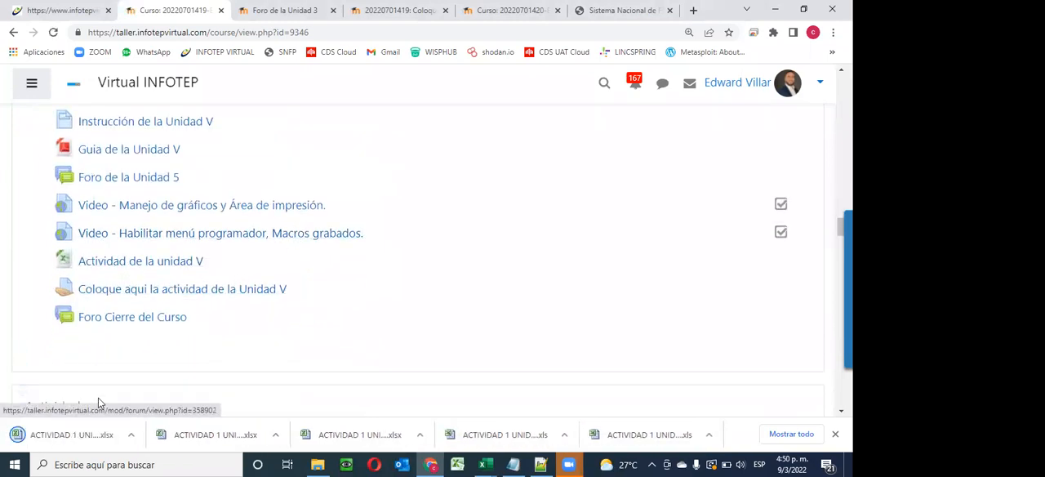
{"action": "left_click", "coordinate": [71, 438]}
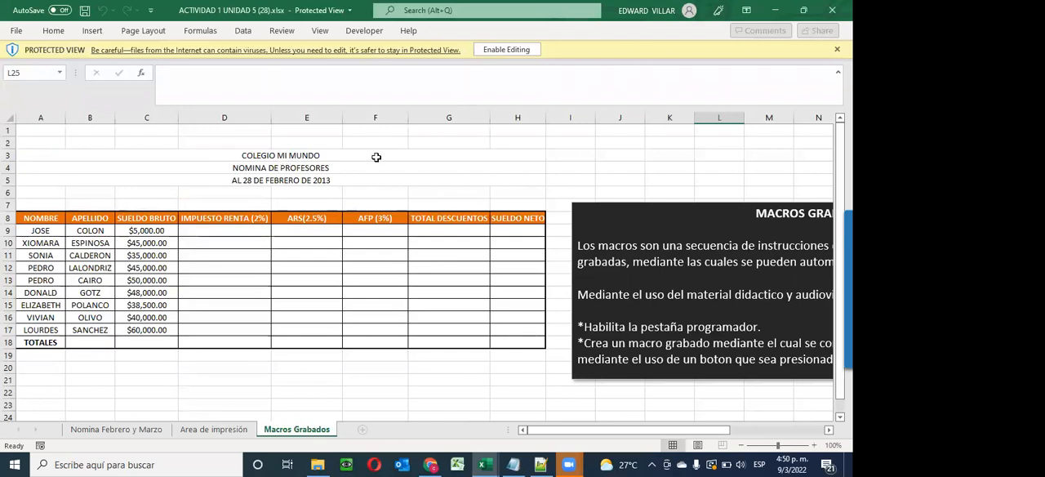
{"action": "left_click", "coordinate": [142, 430]}
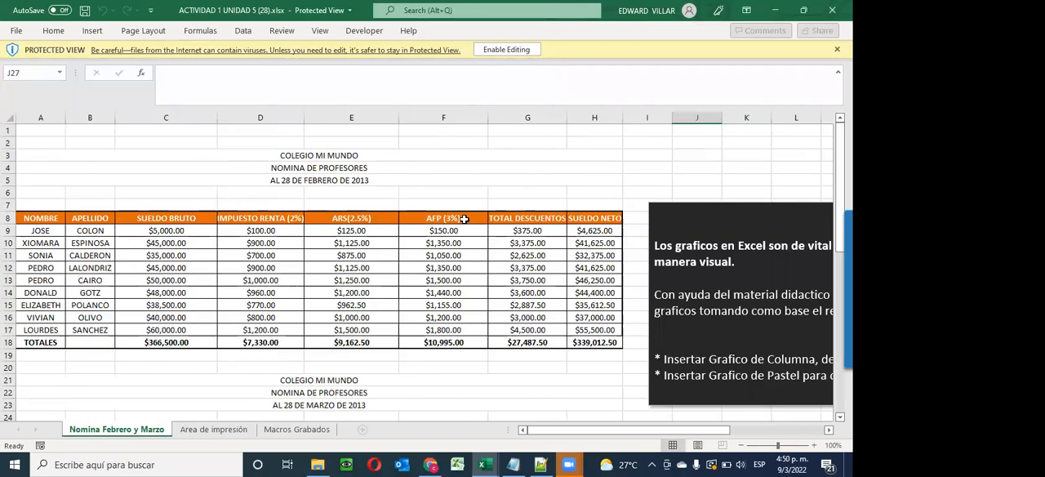
{"action": "left_click", "coordinate": [204, 433]}
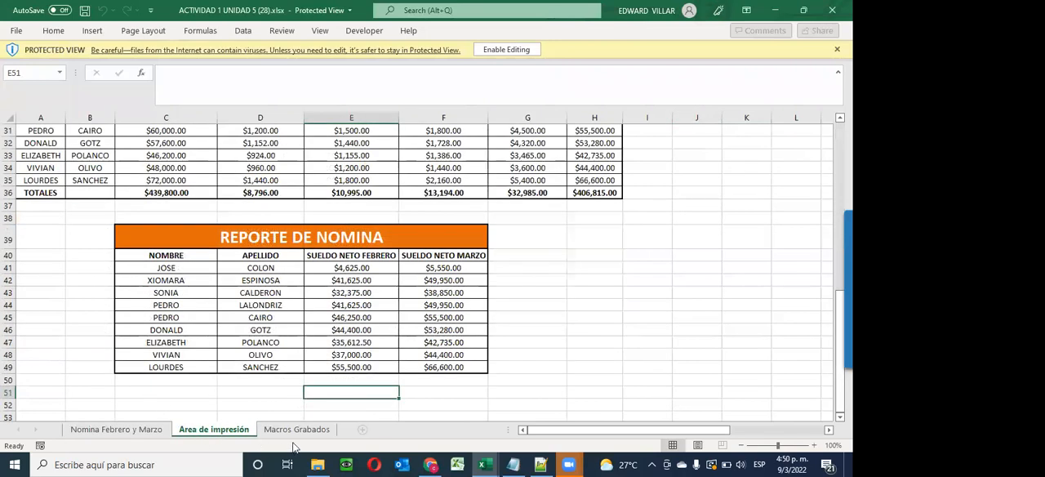
{"action": "left_click", "coordinate": [296, 429]}
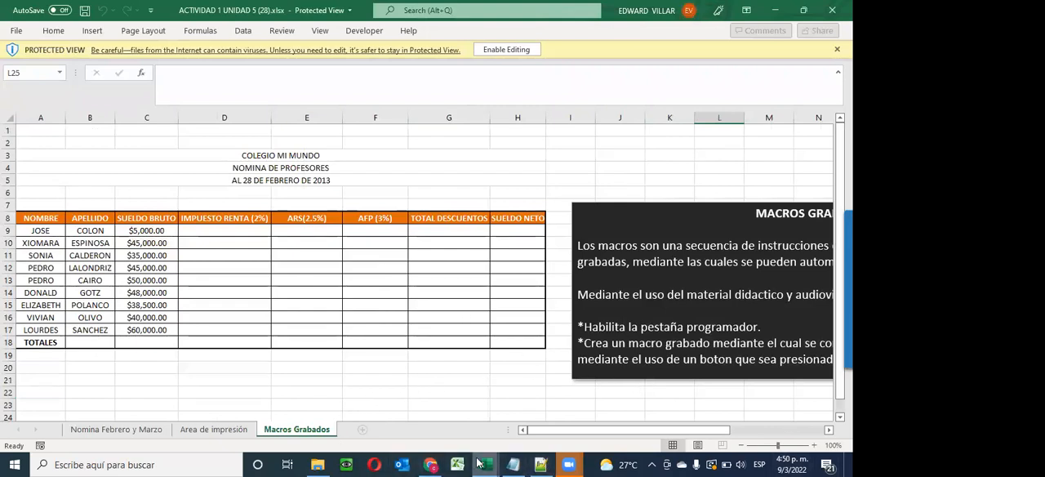
Bring up the Unit 4 activity workbook and minimize it to return to the Unit 5 workbook
{"action": "mouse_move", "coordinate": [479, 463]}
{"action": "left_click", "coordinate": [447, 415]}
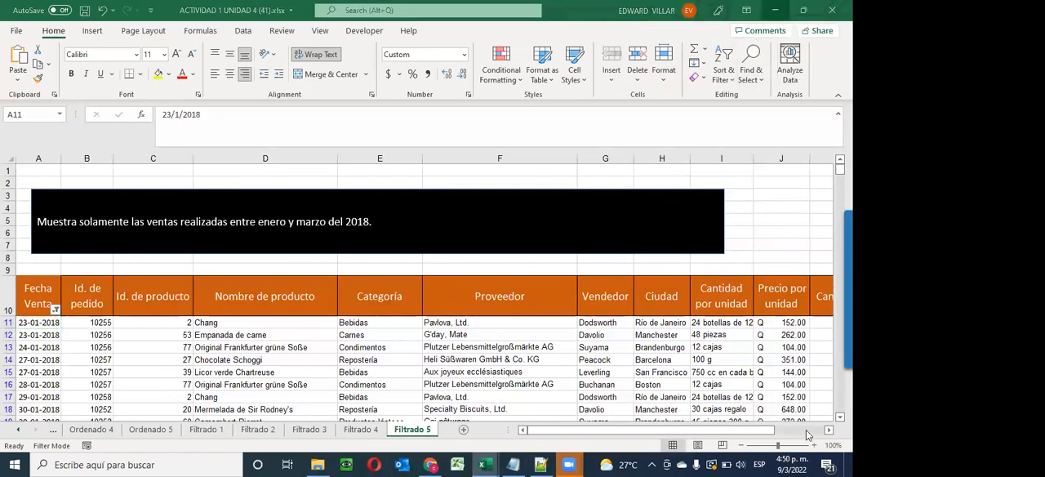
{"action": "left_click", "coordinate": [775, 11]}
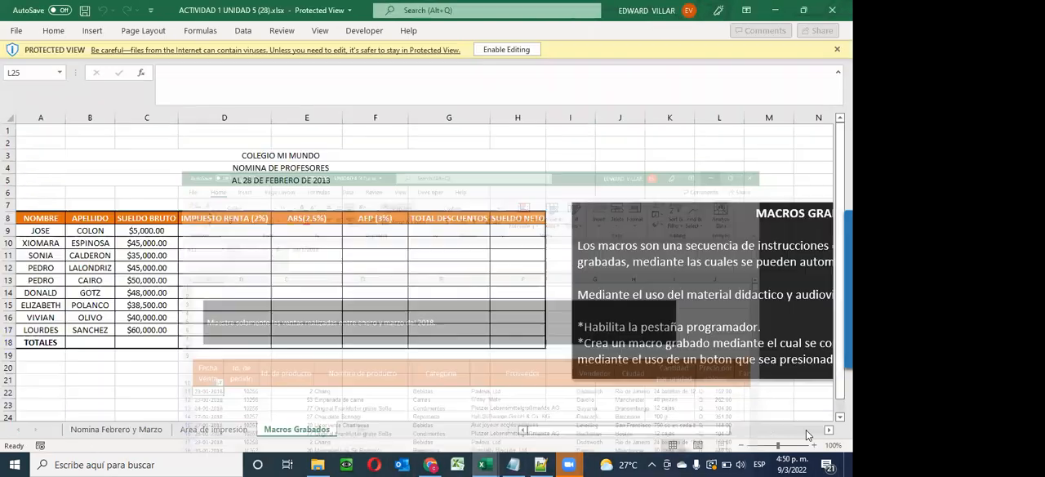
Review the Area de impresión, Nomina Febrero y Marzo and Macros Grabados sheets of the Unit 5 workbook
{"action": "left_click", "coordinate": [213, 429]}
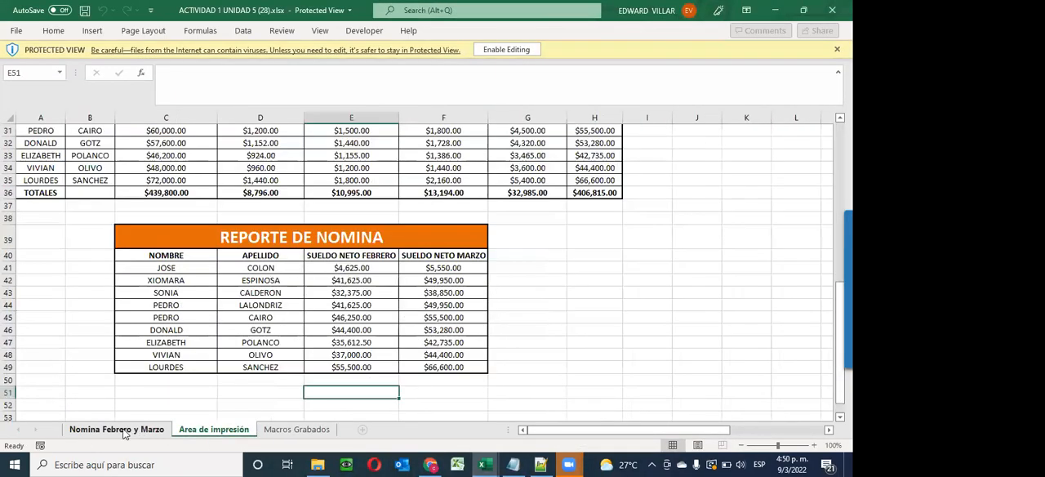
{"action": "left_click", "coordinate": [116, 429]}
{"action": "left_click", "coordinate": [282, 430]}
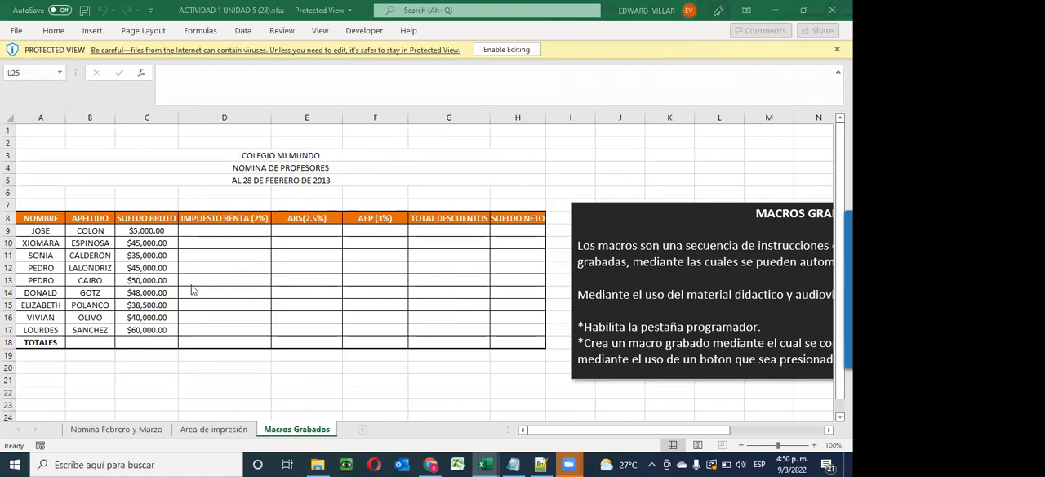
Switch to the Virtual INFOTEP course page in the browser and examine the Unidad 5 resources from its guide to Foro Cierre del Curso
{"action": "key", "text": "alt+Tab"}
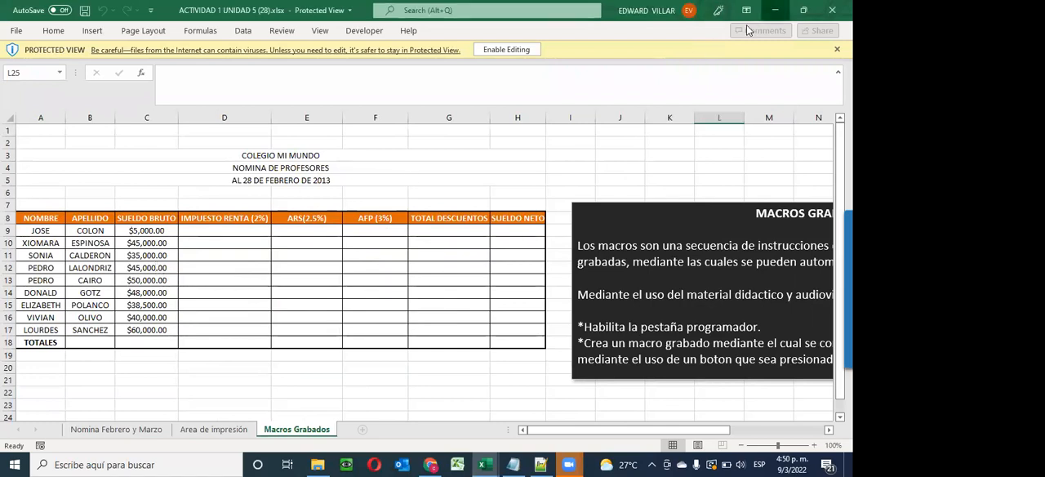
{"action": "scroll", "coordinate": [172, 294], "scroll_direction": "up", "scroll_amount": 1}
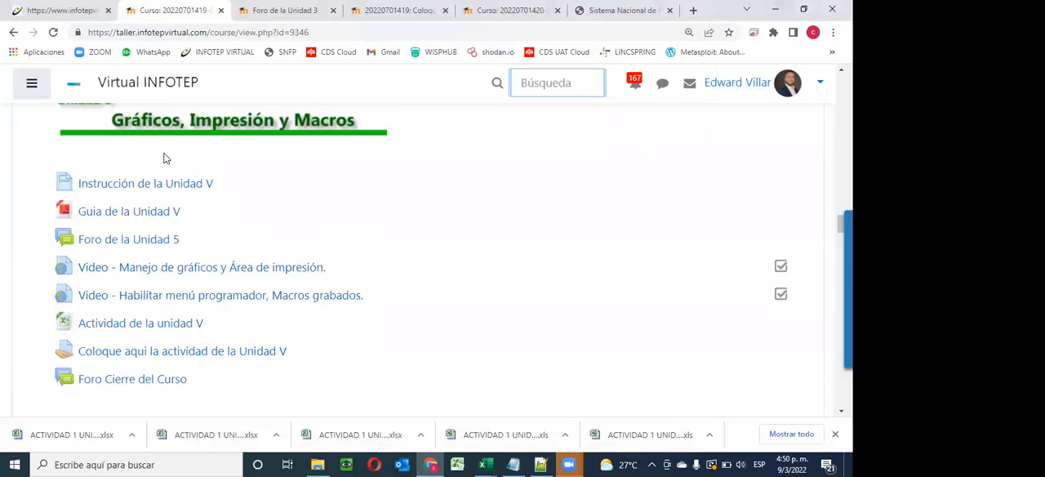
{"action": "scroll", "coordinate": [224, 259], "scroll_direction": "up", "scroll_amount": 1}
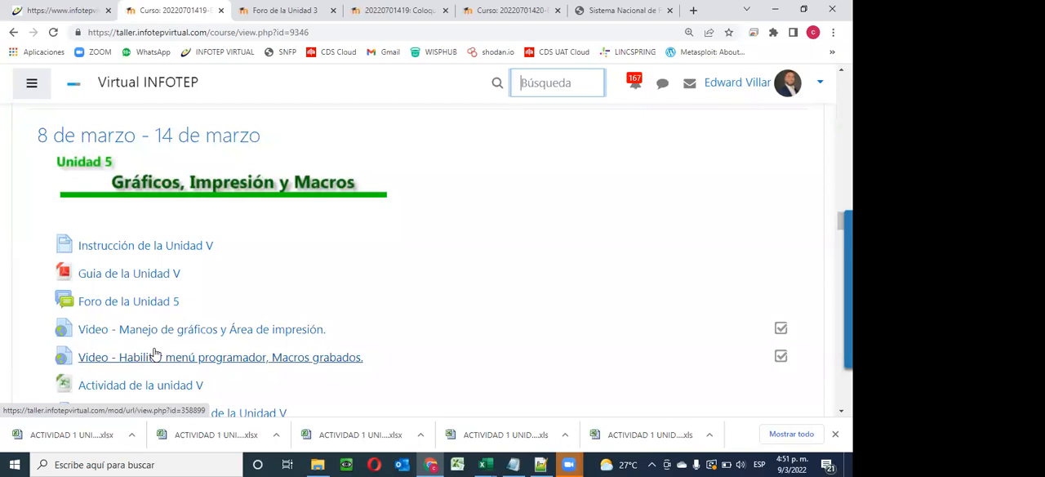
{"action": "scroll", "coordinate": [270, 362], "scroll_direction": "down", "scroll_amount": 1}
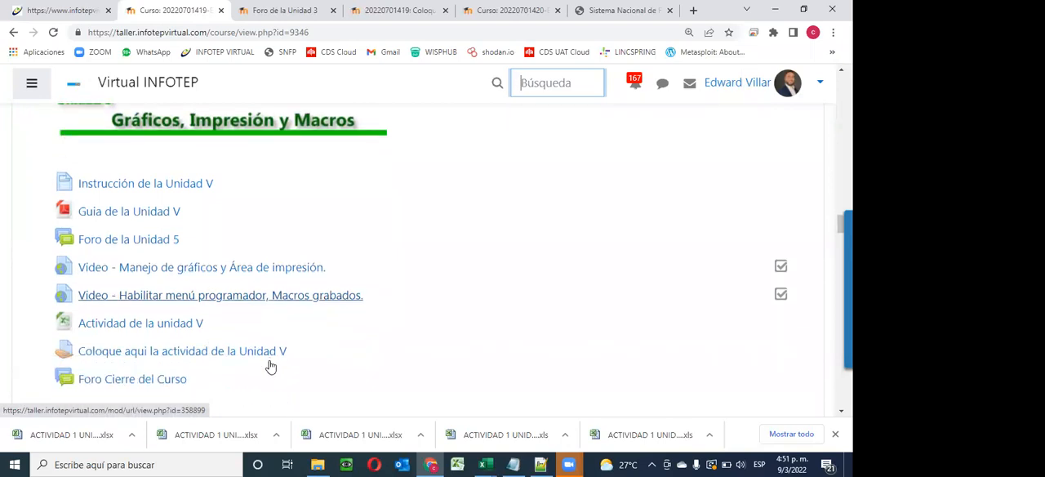
{"action": "scroll", "coordinate": [273, 366], "scroll_direction": "down", "scroll_amount": 1}
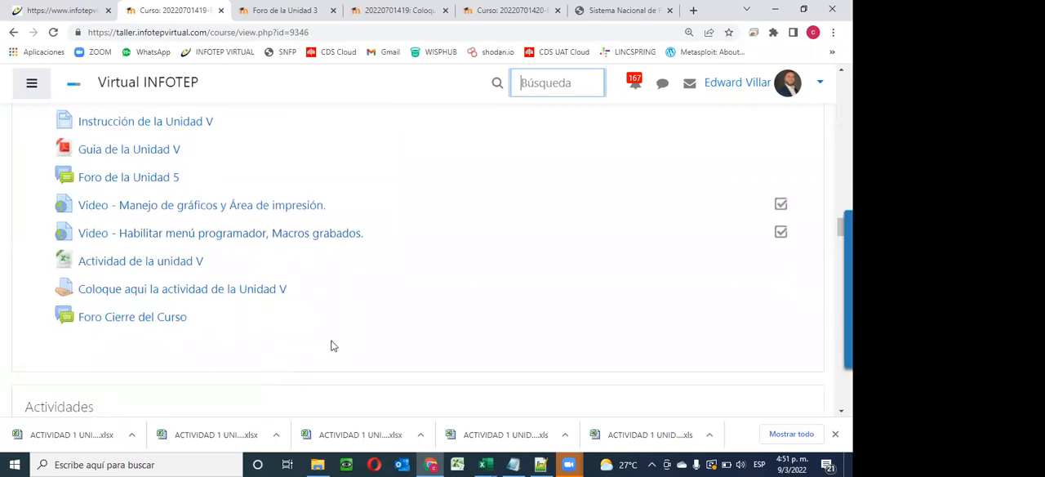
{"action": "scroll", "coordinate": [335, 343], "scroll_direction": "up", "scroll_amount": 2}
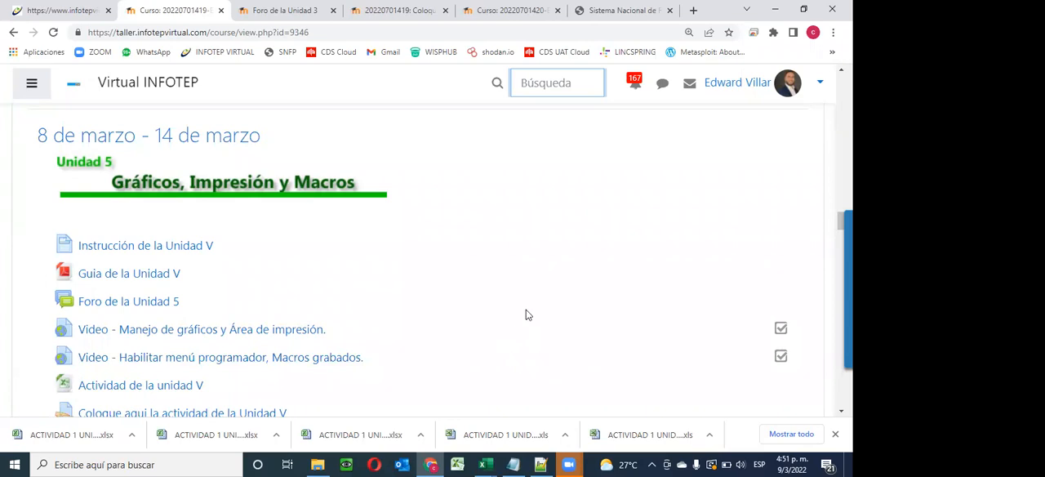
{"action": "left_click", "coordinate": [426, 34]}
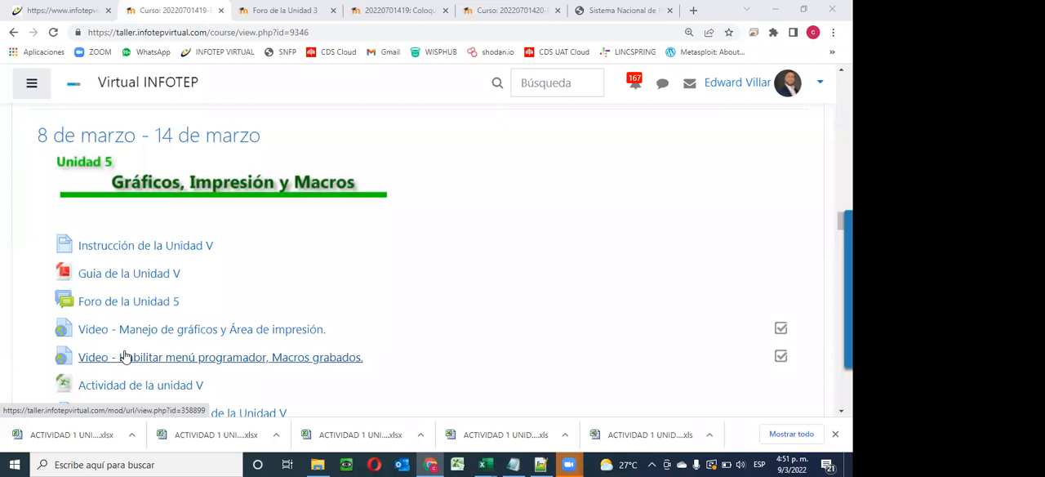
Preview the Manejo de gráficos y Área de impresión video by skipping ahead to the chart demonstration, pausing at 1:29, and close it
{"action": "left_click", "coordinate": [156, 331]}
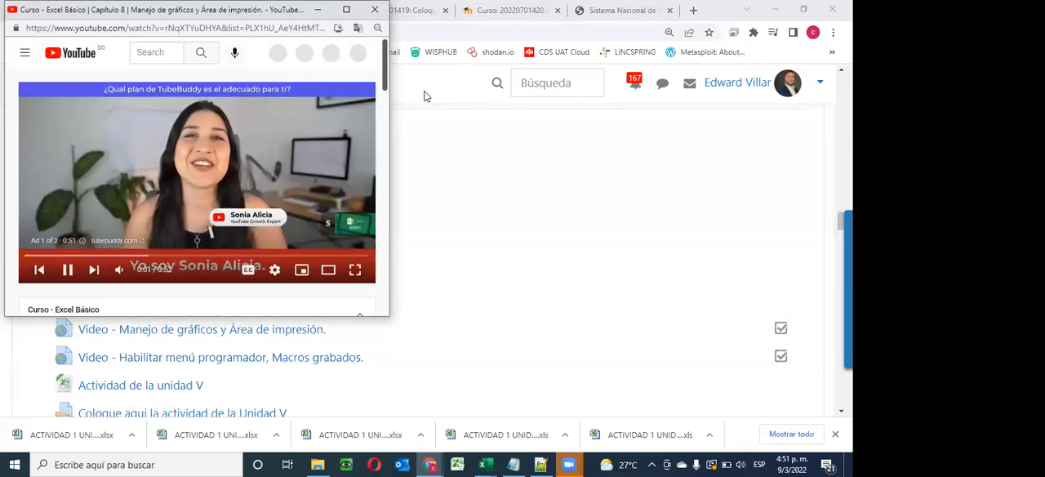
{"action": "left_click", "coordinate": [335, 226]}
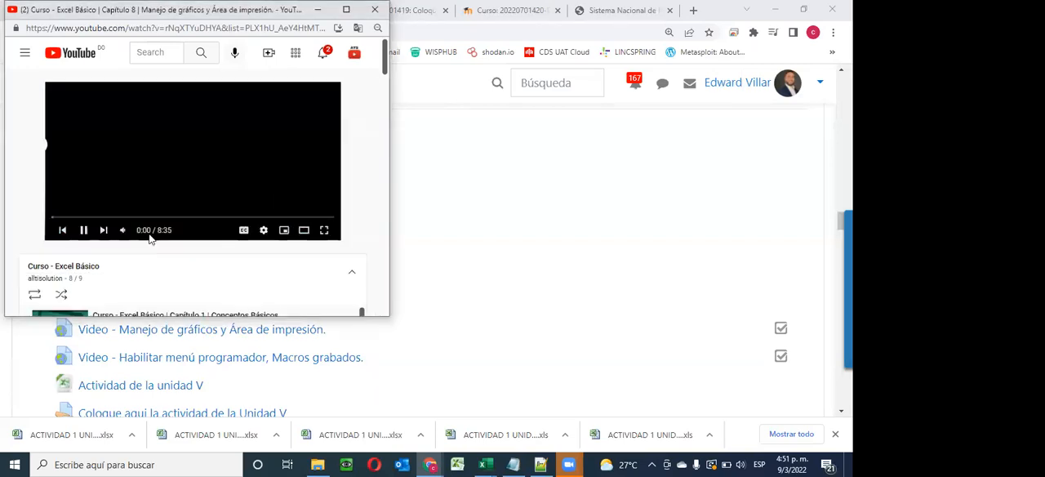
{"action": "left_click", "coordinate": [79, 218]}
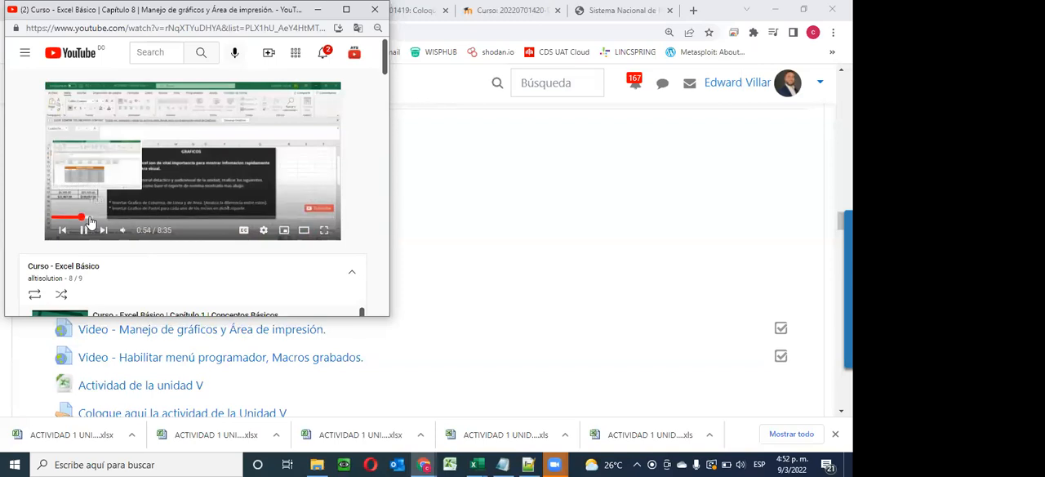
{"action": "left_click", "coordinate": [90, 219]}
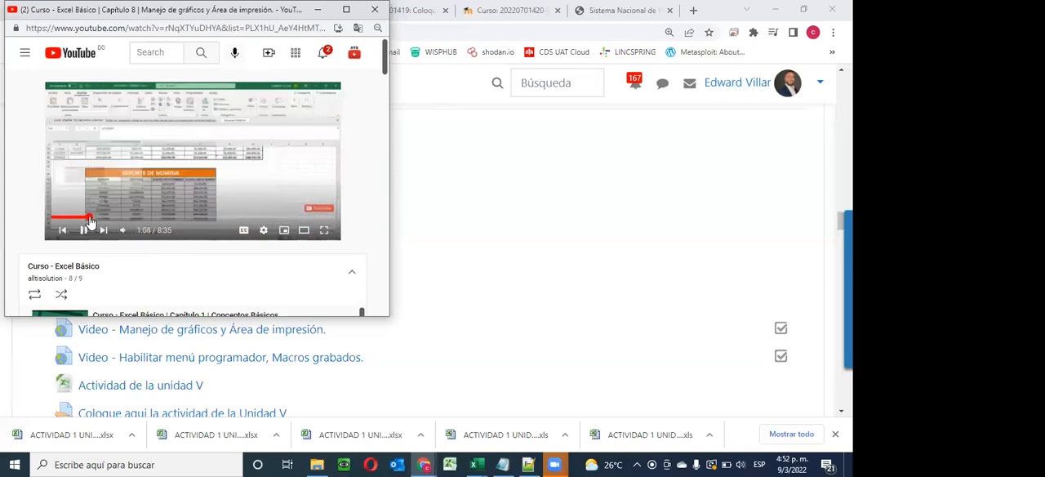
{"action": "left_click", "coordinate": [95, 219]}
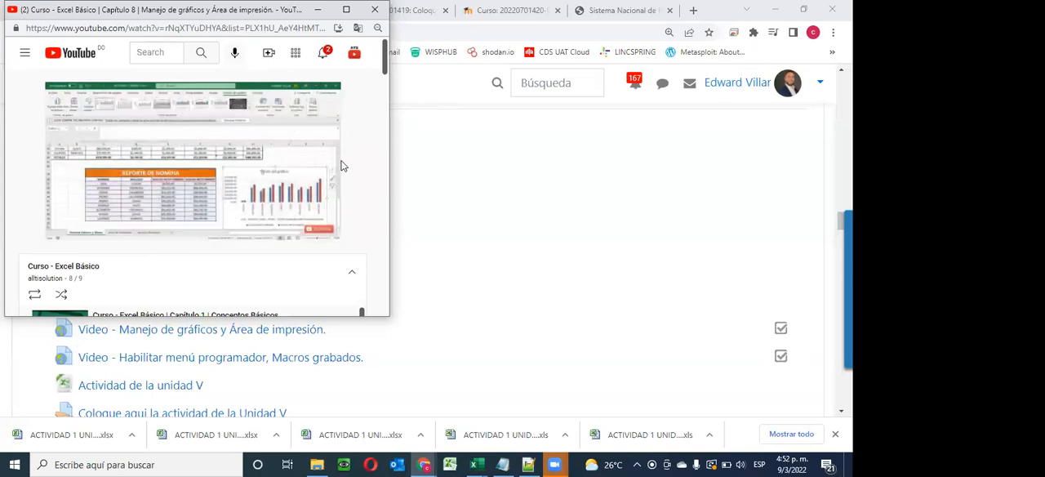
{"action": "left_click", "coordinate": [122, 181]}
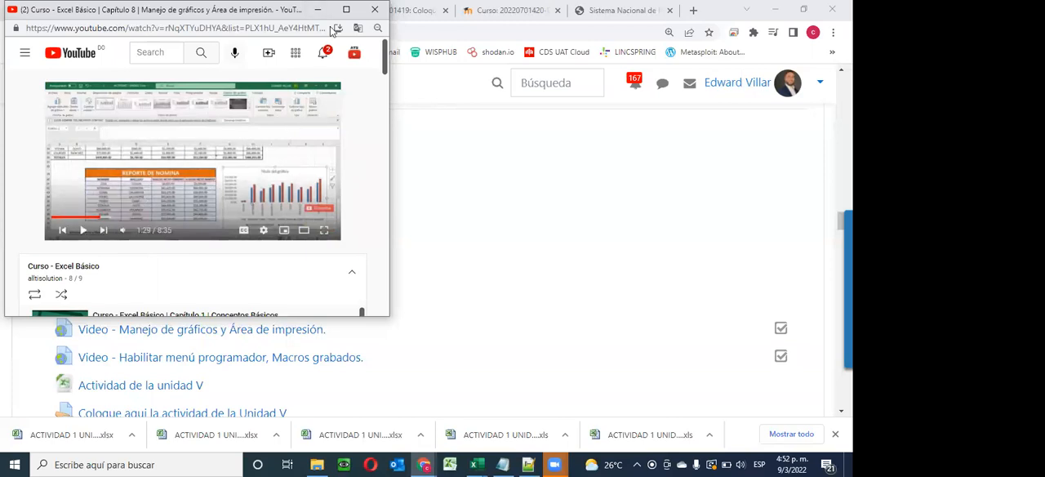
{"action": "left_click_drag", "start_coordinate": [326, 9], "coordinate": [335, 96]}
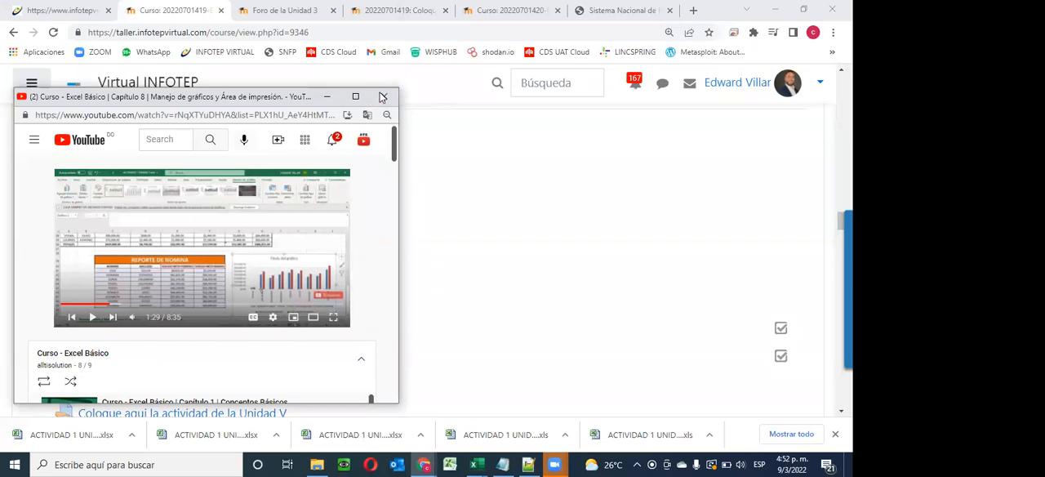
{"action": "left_click", "coordinate": [381, 97]}
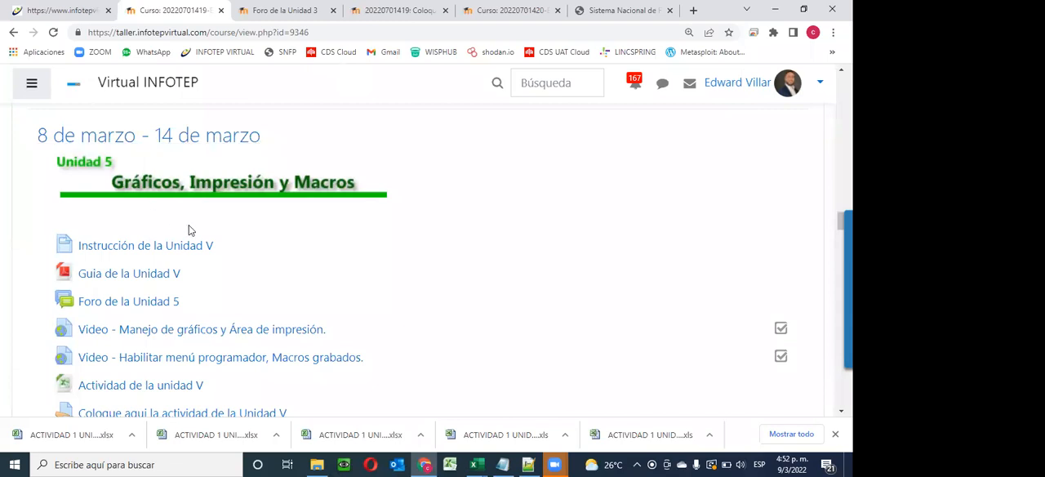
Look back through the course page resources of Unidad 4, Unidad 3 and Unidad 2
{"action": "scroll", "coordinate": [190, 231], "scroll_direction": "up", "scroll_amount": 5}
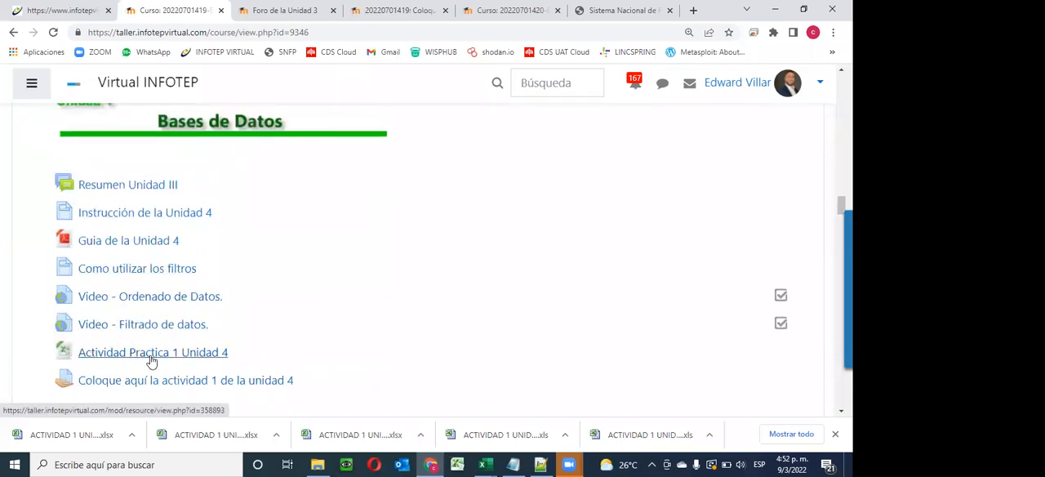
{"action": "scroll", "coordinate": [149, 358], "scroll_direction": "up", "scroll_amount": 3}
{"action": "scroll", "coordinate": [150, 350], "scroll_direction": "up", "scroll_amount": 2}
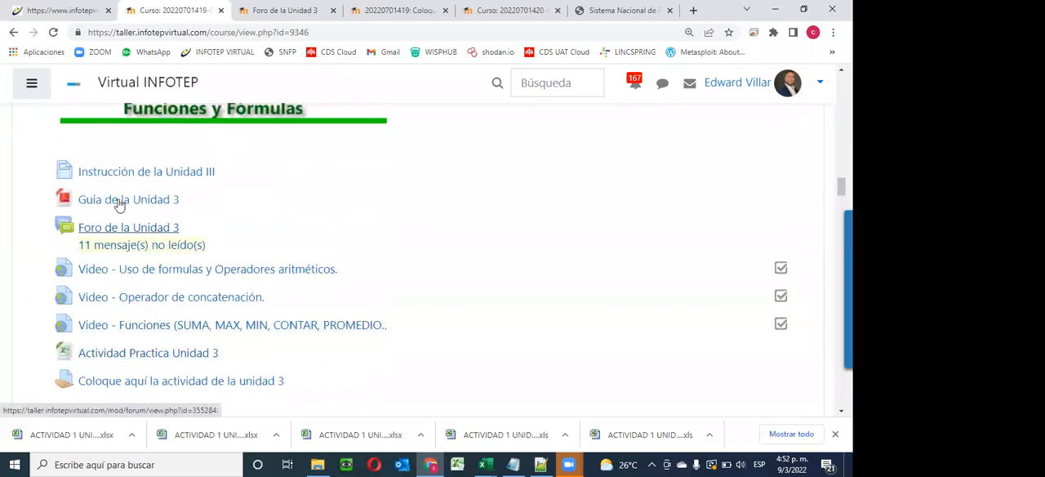
{"action": "scroll", "coordinate": [151, 178], "scroll_direction": "up", "scroll_amount": 2}
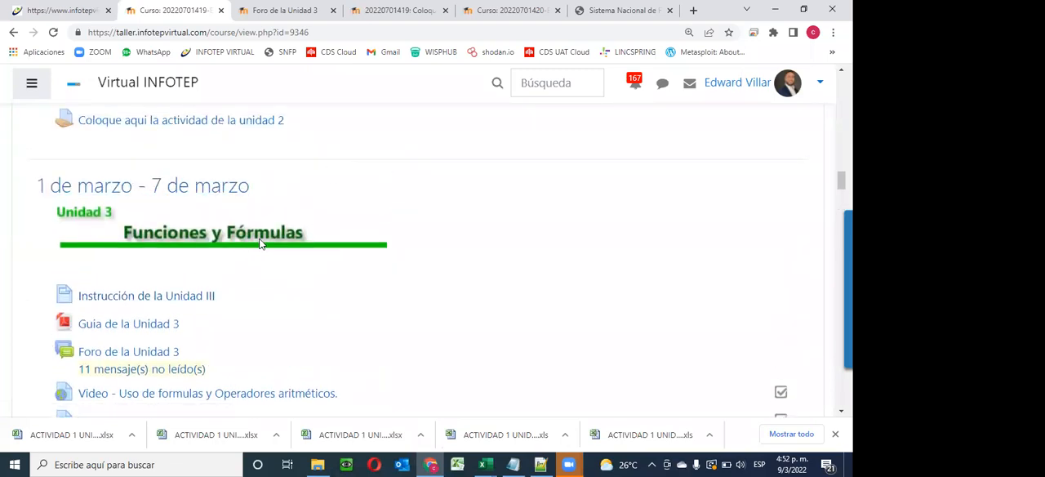
{"action": "scroll", "coordinate": [197, 251], "scroll_direction": "up", "scroll_amount": 3}
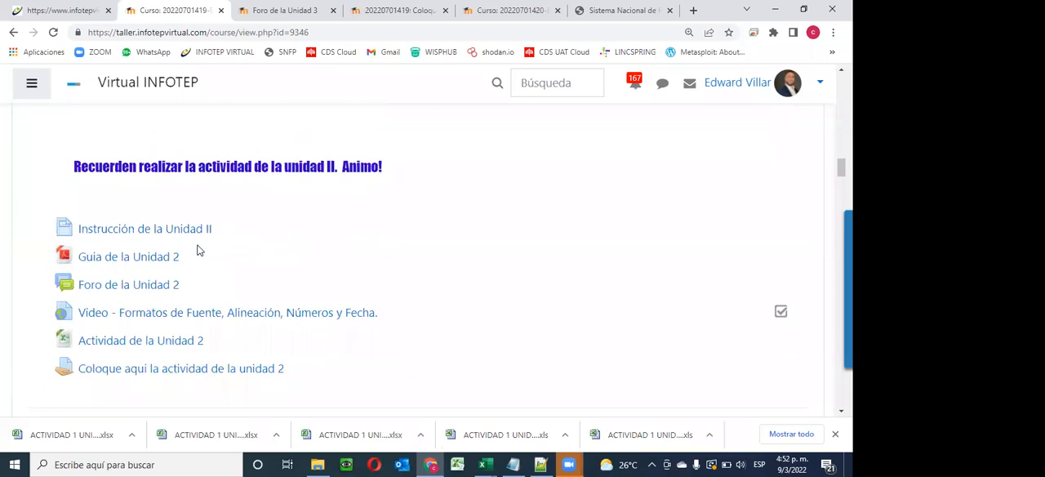